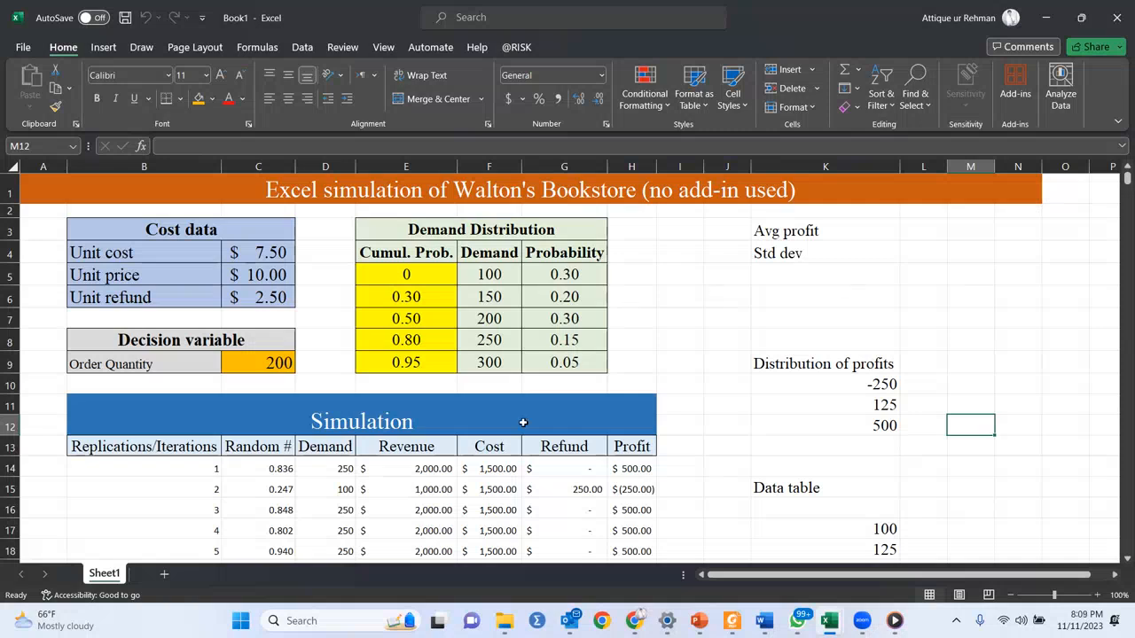
# Step: Examine the cost data, the demand values in the Demand Distribution table and the Order Quantity cell
pyautogui.scroll(-1, 521, 421)
pyautogui.scroll(2, 453, 364)
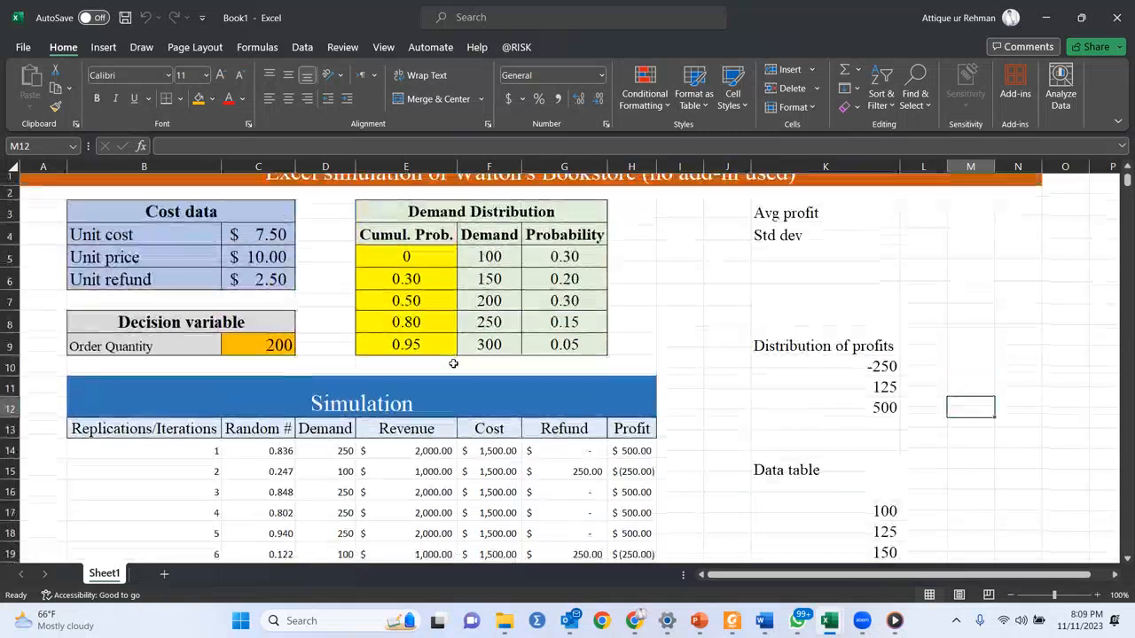
pyautogui.scroll(-1, 453, 364)
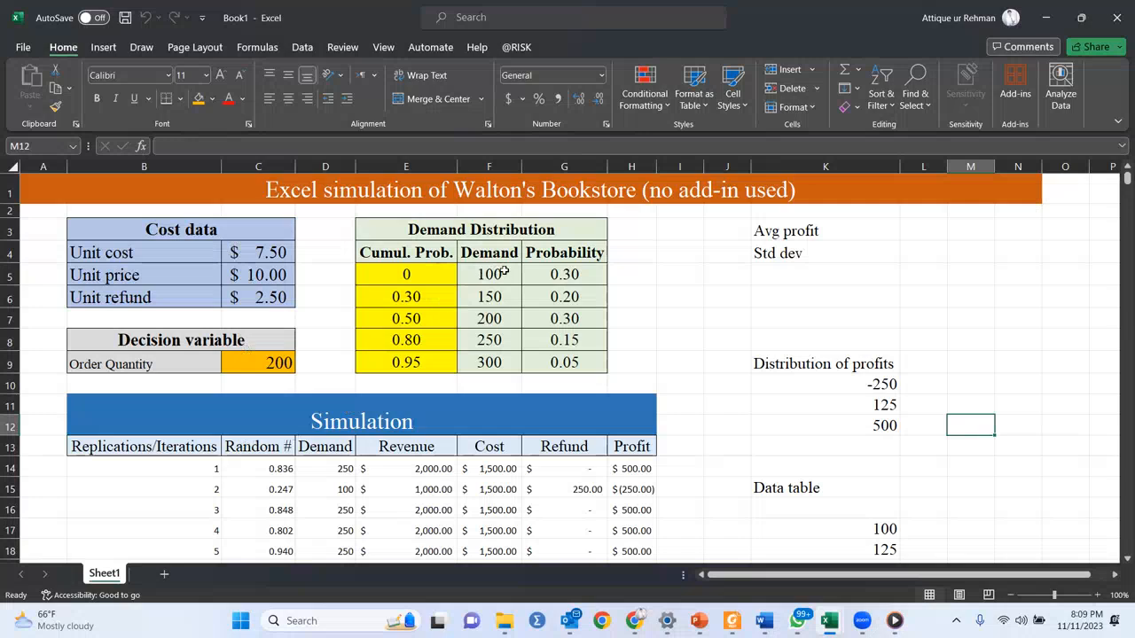
pyautogui.moveTo(504, 272); pyautogui.dragTo(496, 362)
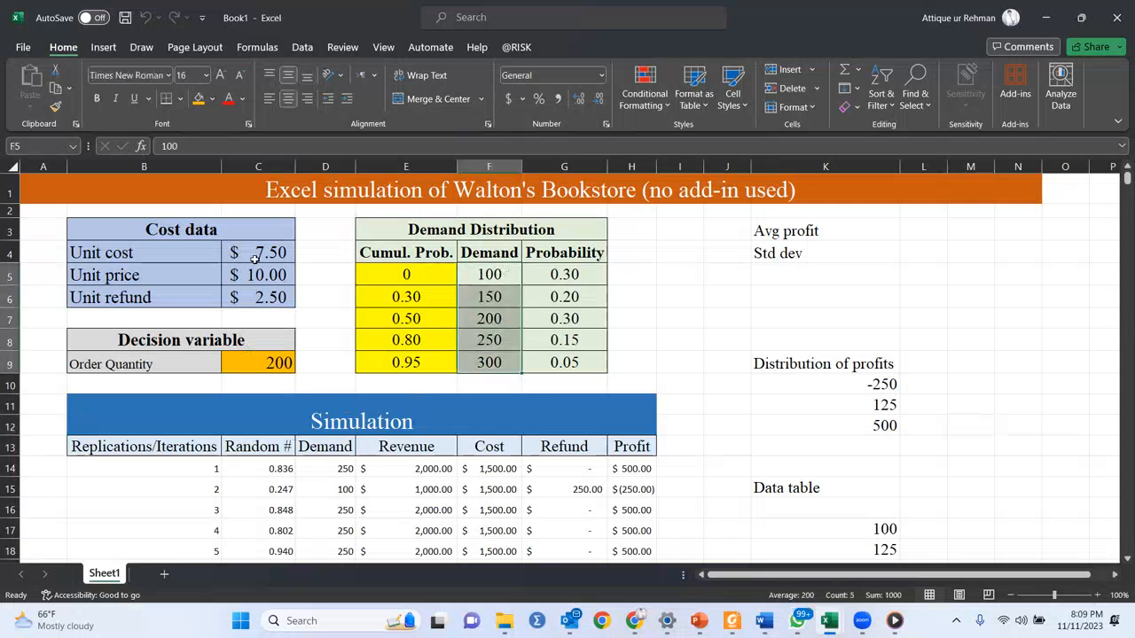
pyautogui.click(320, 365)
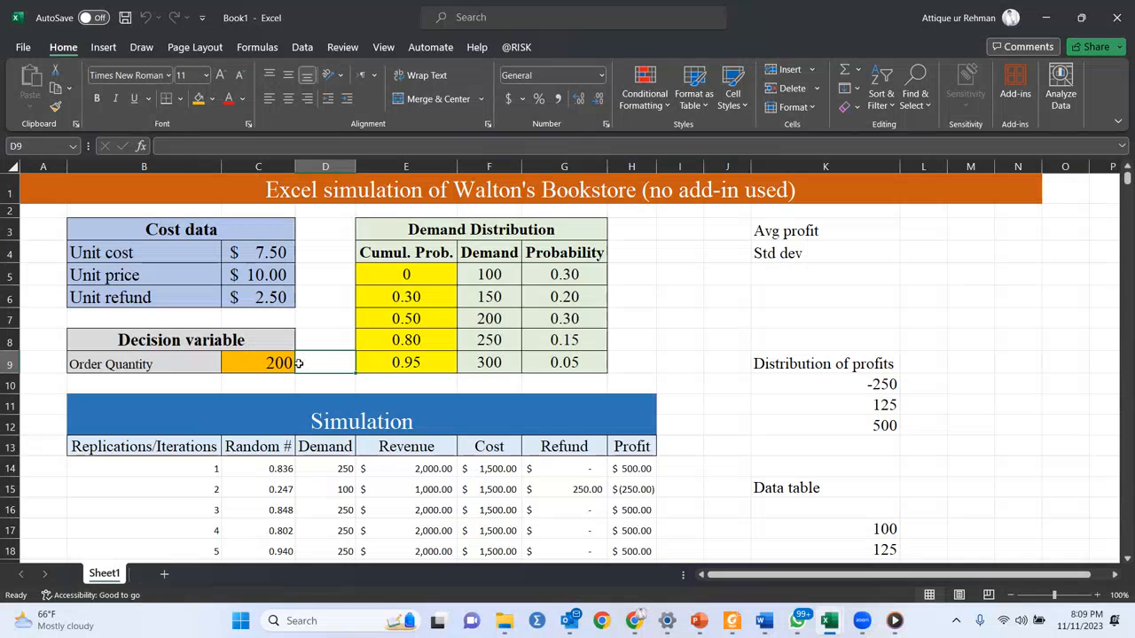
pyautogui.click(282, 362)
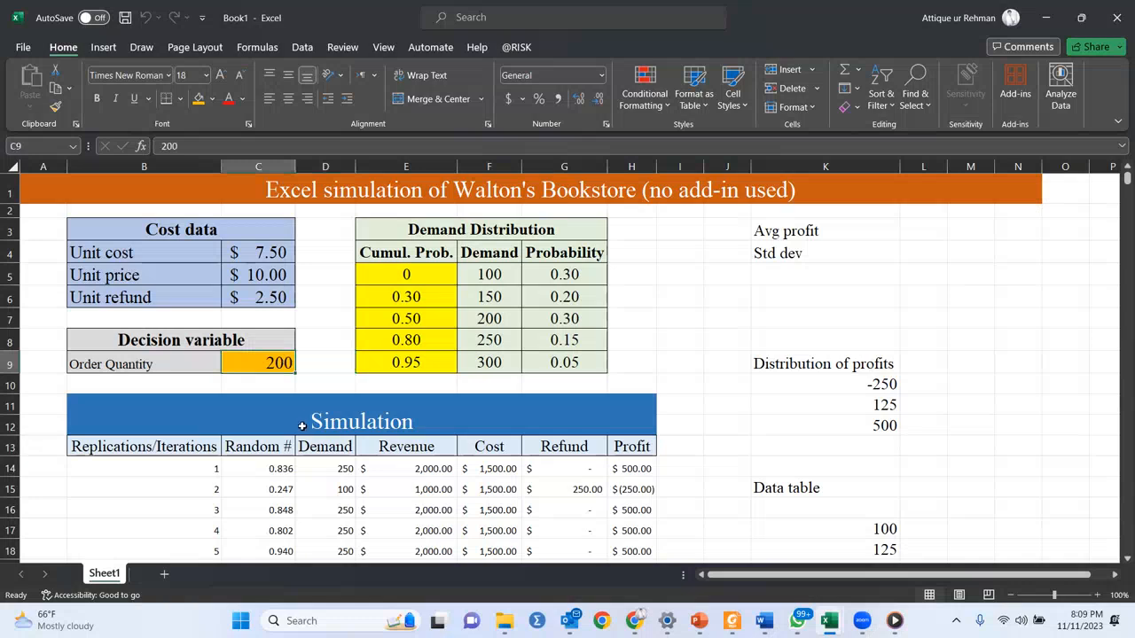
# Step: Inspect the random number formula in the first replication of the simulation table
pyautogui.click(255, 468)
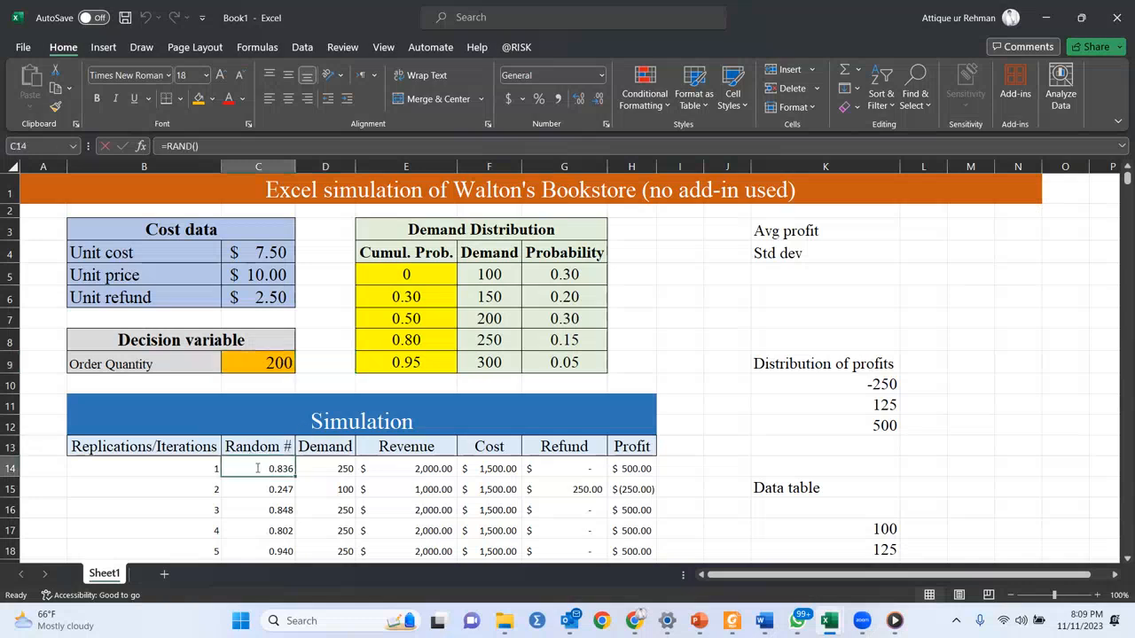
pyautogui.write('=RAND()')
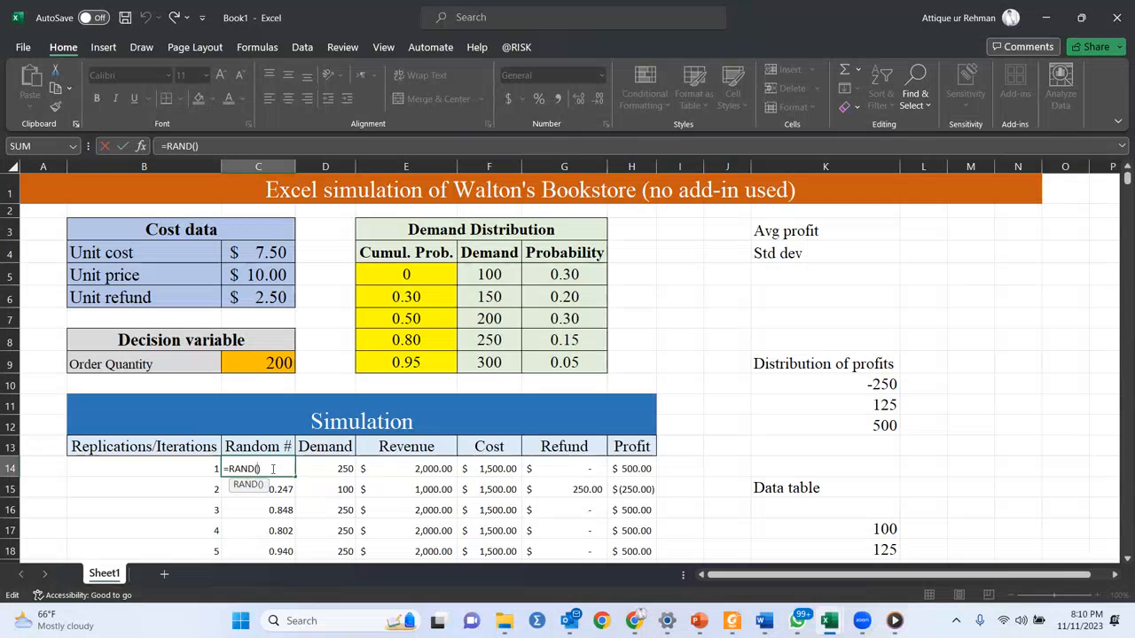
pyautogui.click(329, 468)
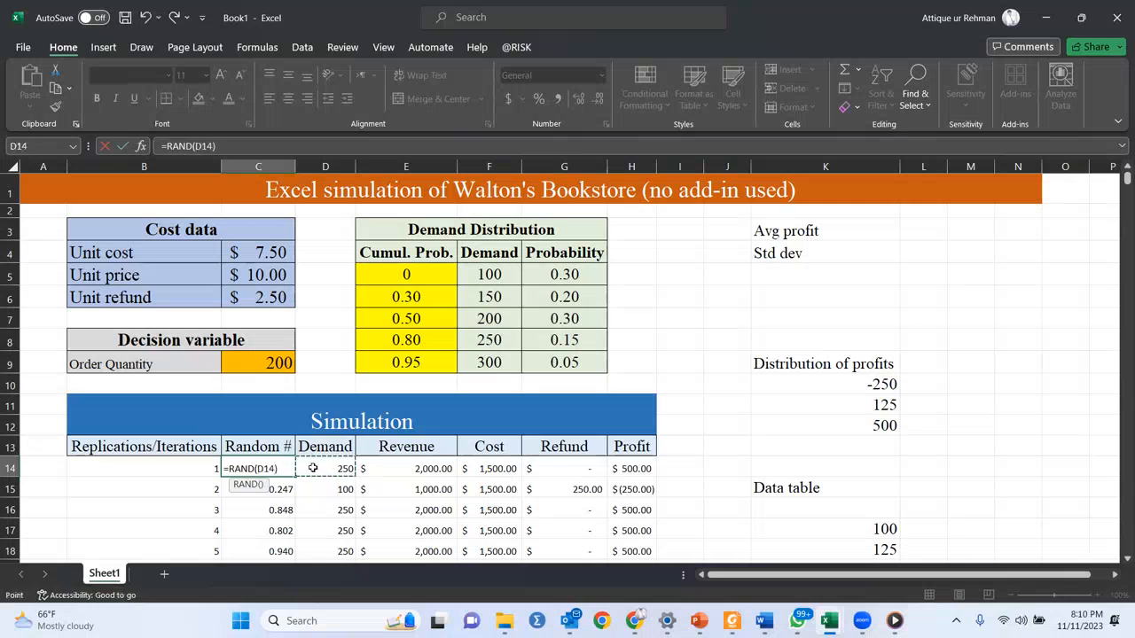
pyautogui.press('Escape')
# Step: Inspect the first replication's demand lookup formula and check it against the last row of the Demand Distribution table
pyautogui.doubleClick(330, 469)
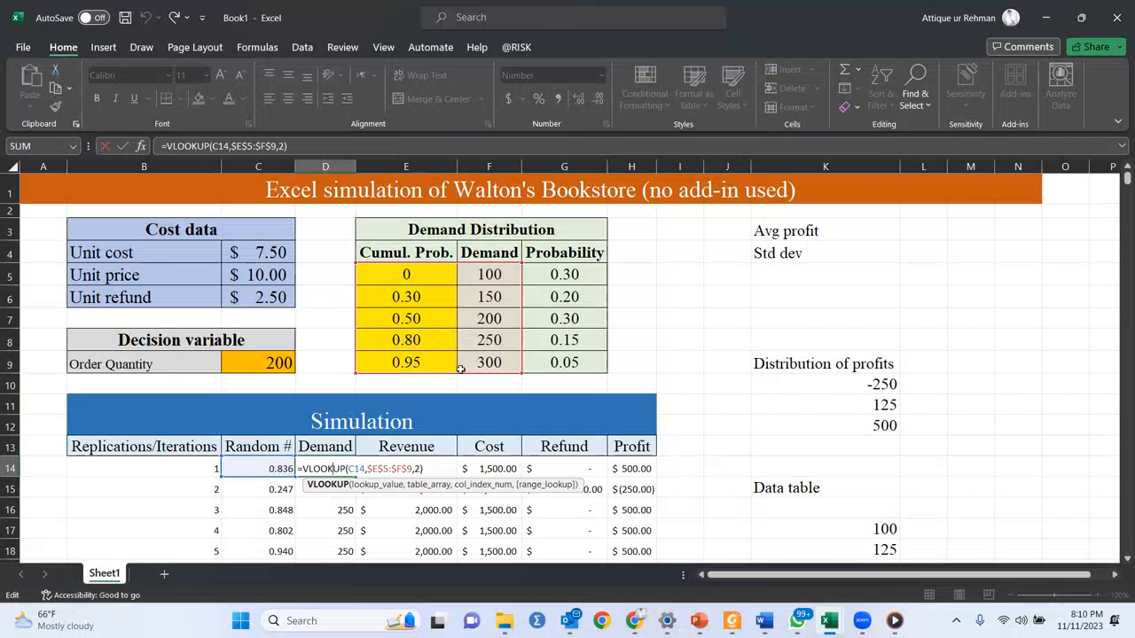
pyautogui.press('Return')
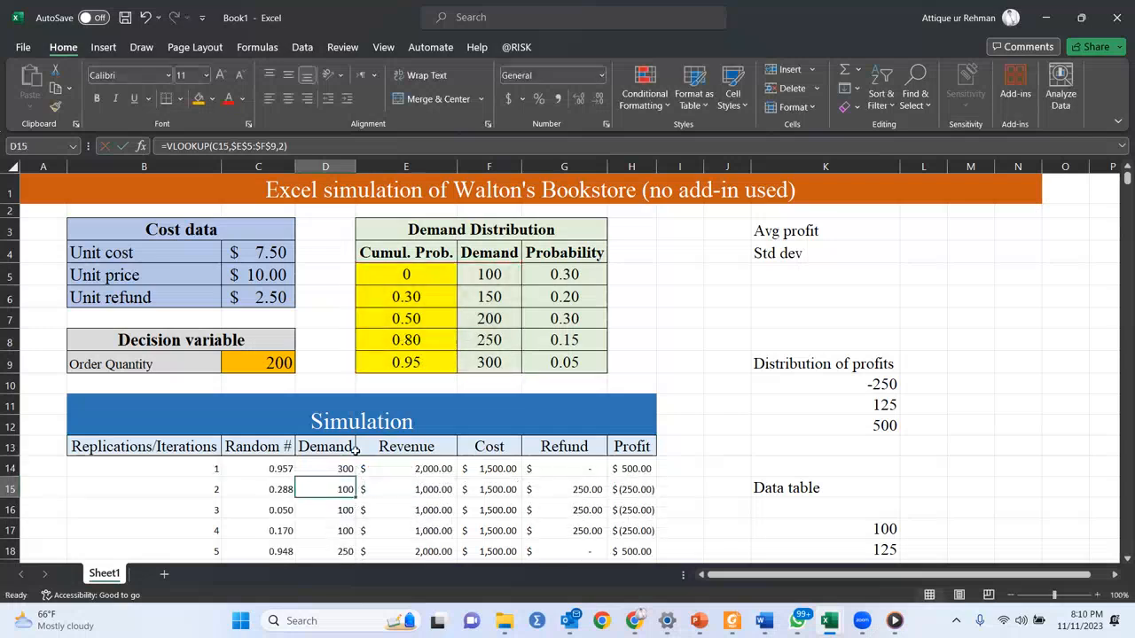
pyautogui.click(417, 361)
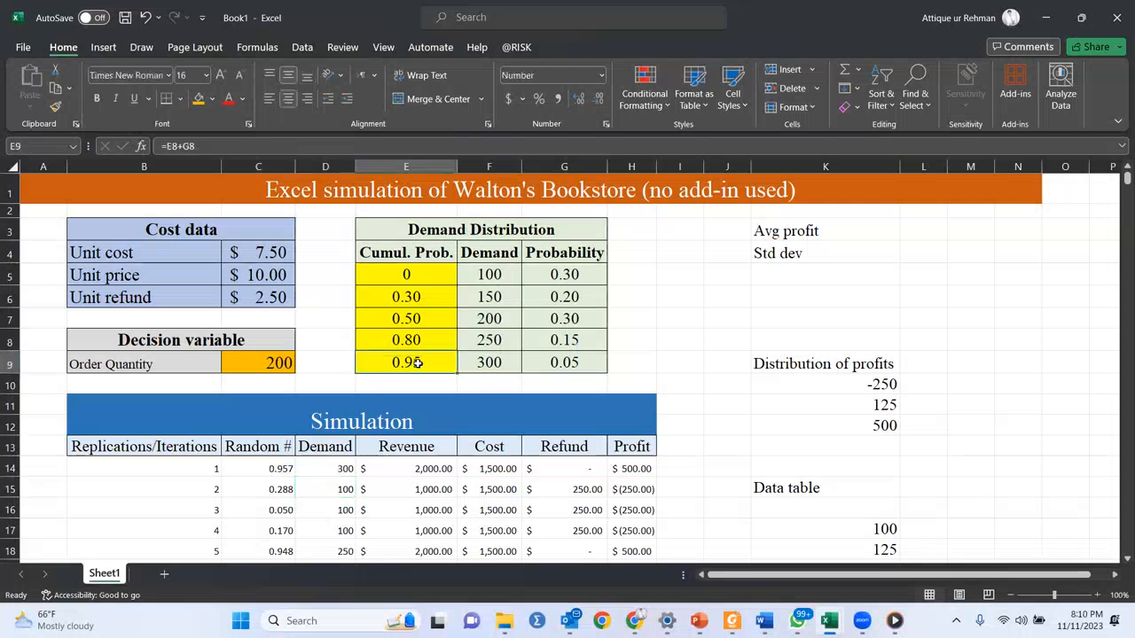
pyautogui.click(490, 363)
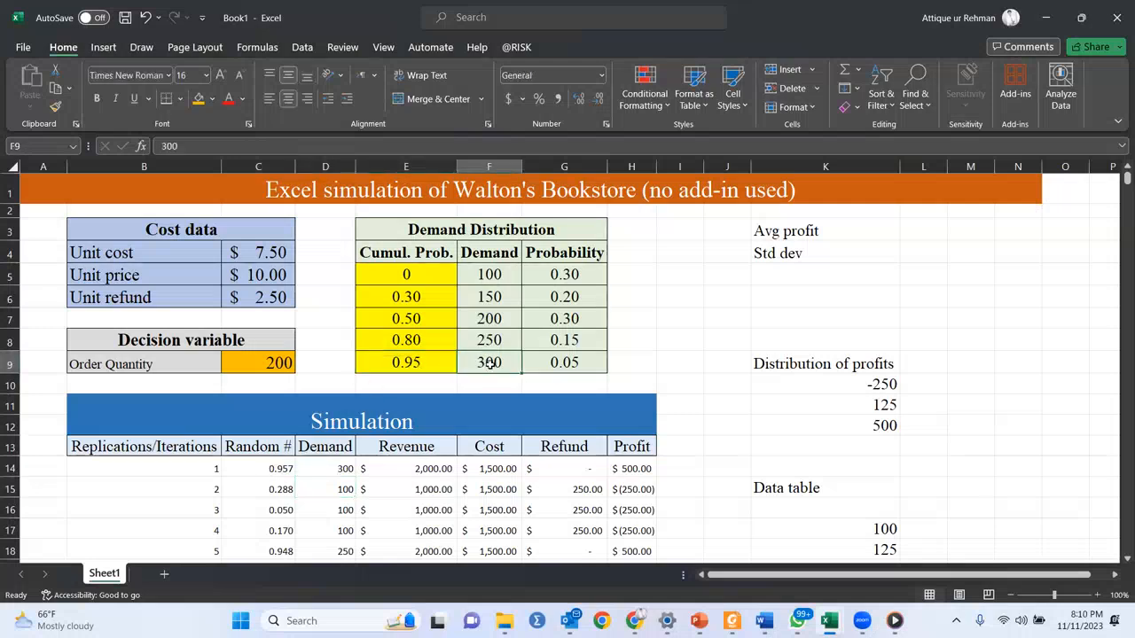
# Step: Inspect the first replication's revenue formula and compare the two highest demand values in the Demand Distribution table
pyautogui.doubleClick(407, 468)
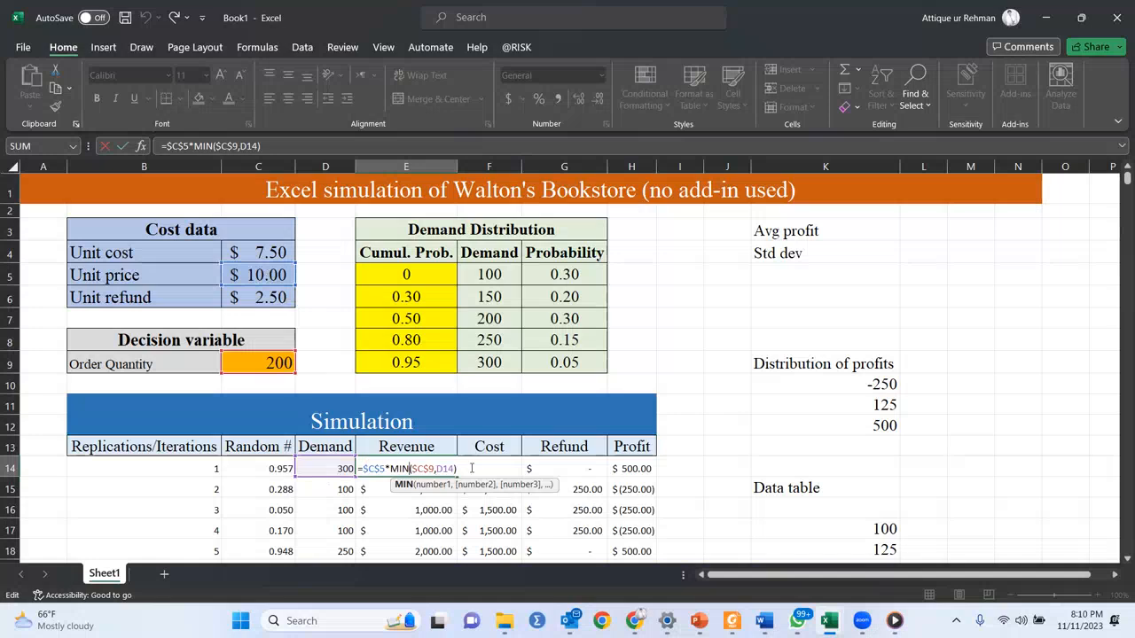
pyautogui.press('Return')
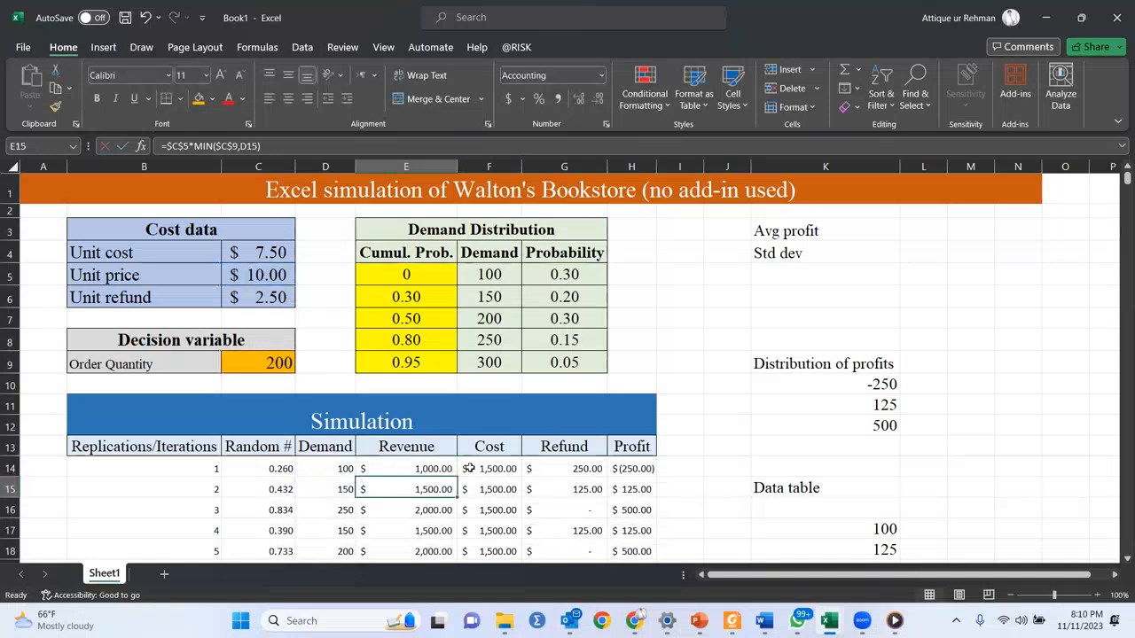
pyautogui.click(492, 336)
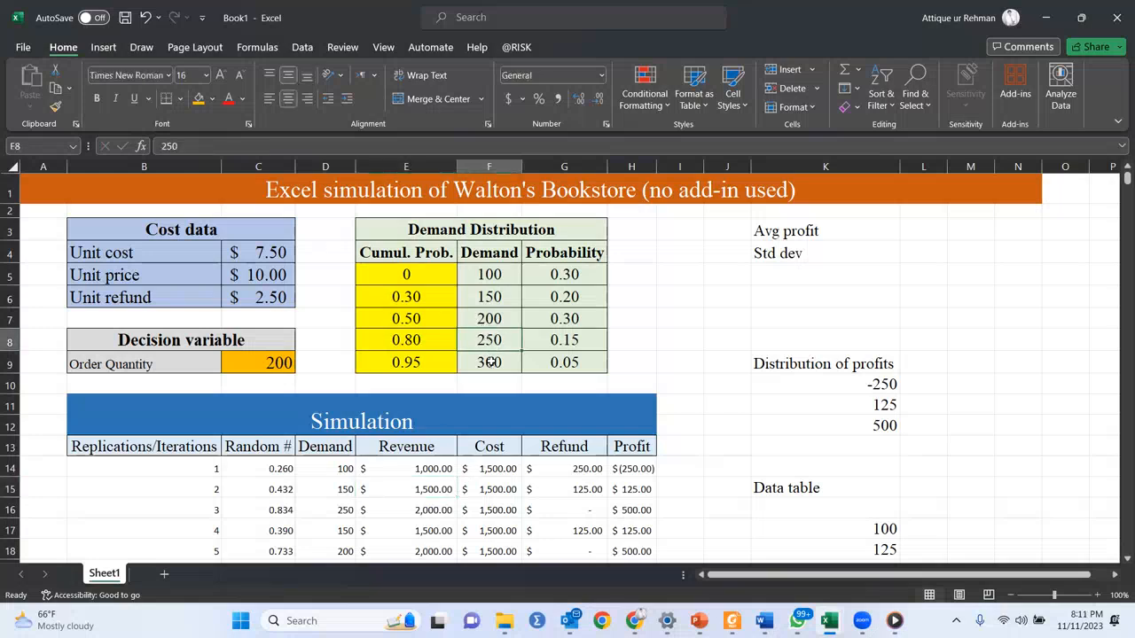
pyautogui.click(491, 361)
pyautogui.click(497, 338)
pyautogui.click(493, 360)
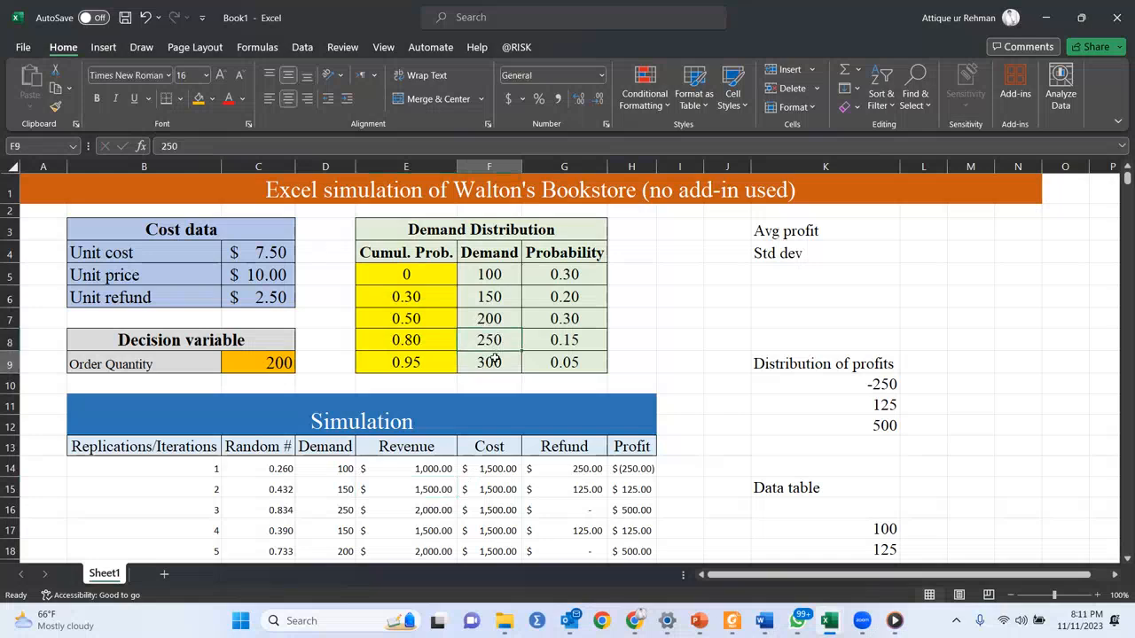
pyautogui.click(494, 338)
pyautogui.click(494, 365)
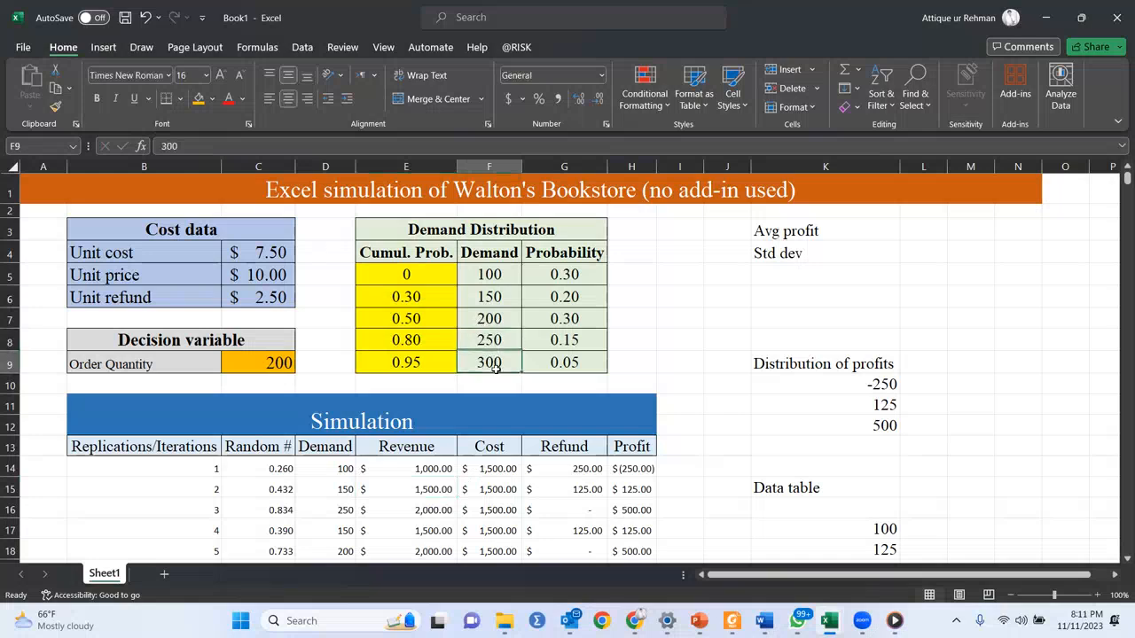
pyautogui.click(495, 340)
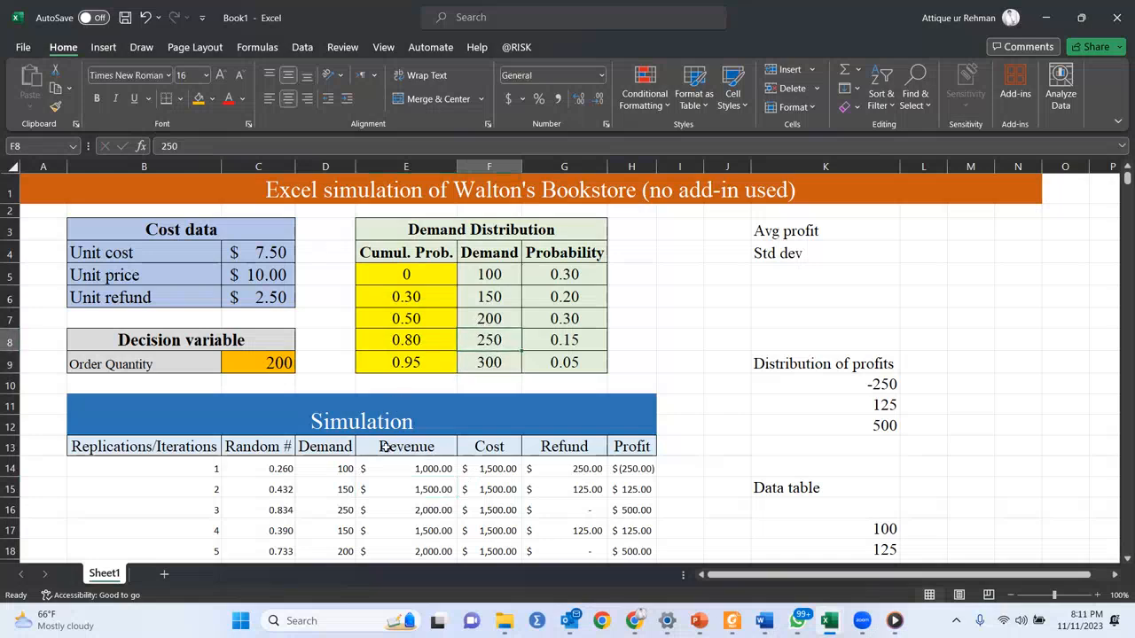
# Step: Check how far the simulation's replications extend, from the first revenue cell to the last row, and return to the sheet's beginning
pyautogui.click(435, 474)
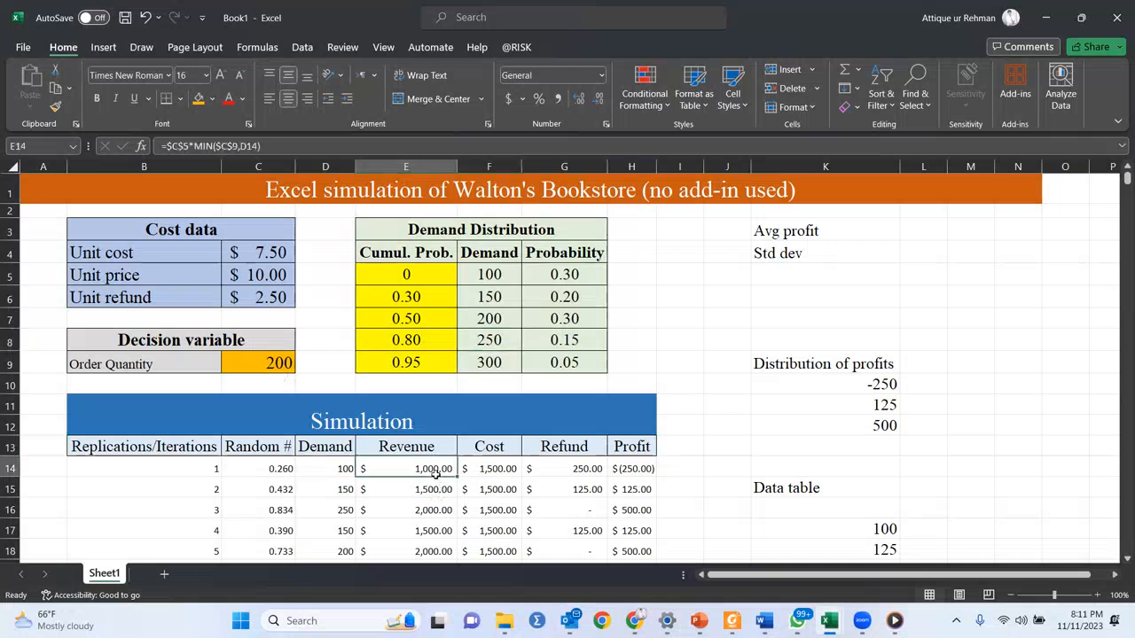
pyautogui.hotkey('ctrl', 'Down')
pyautogui.scroll(-5, 436, 475)
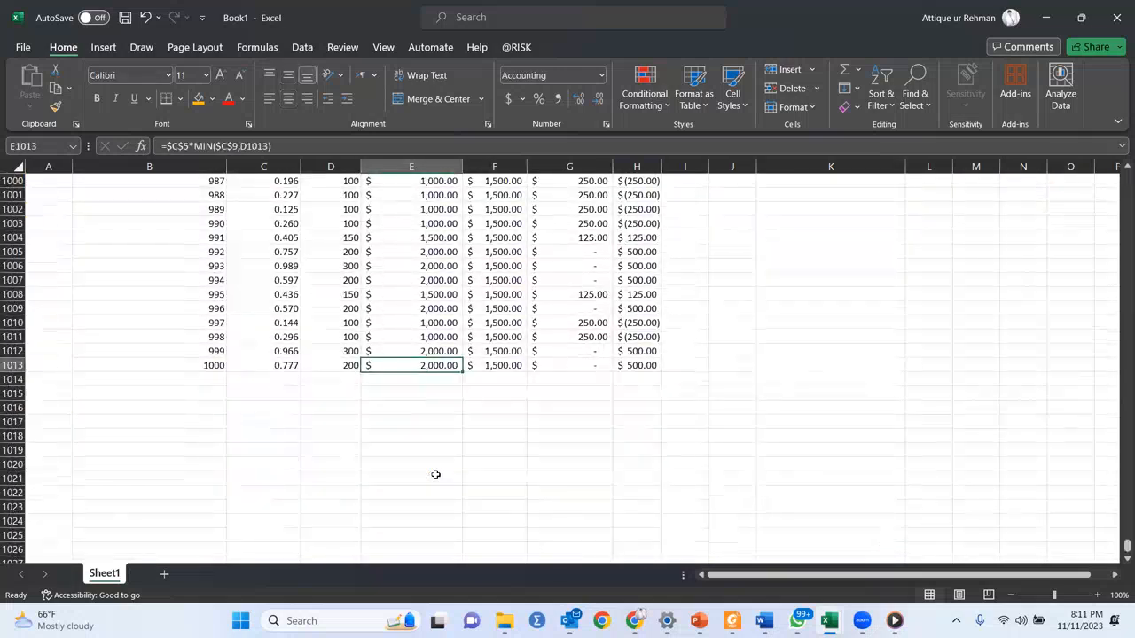
pyautogui.hotkey('shift', 'Left')
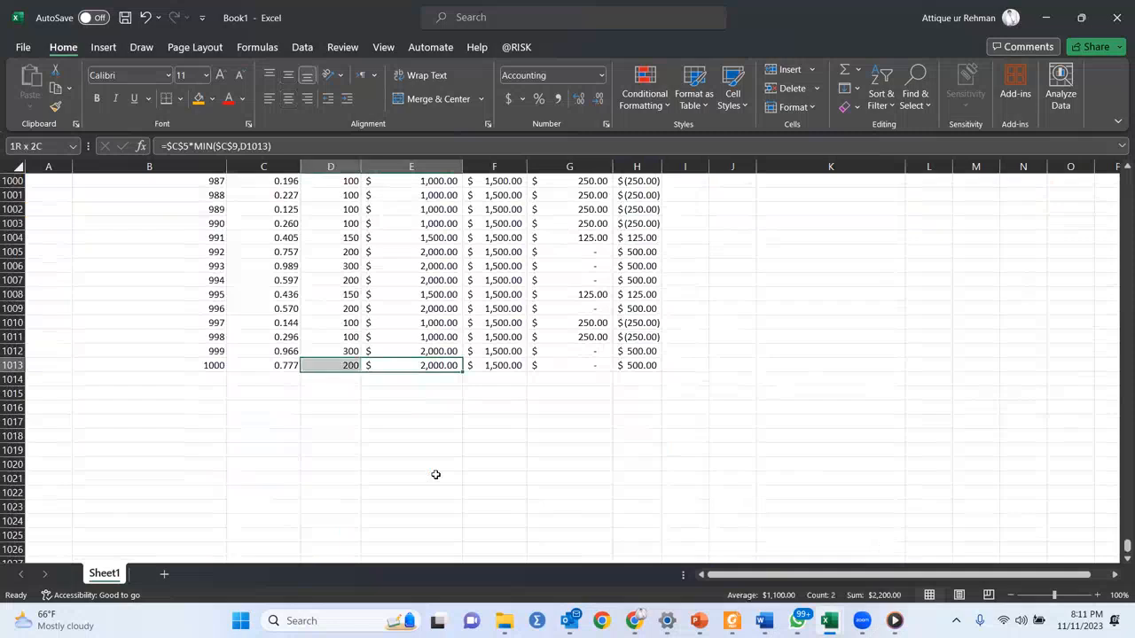
pyautogui.press('Left')
pyautogui.press('Home')
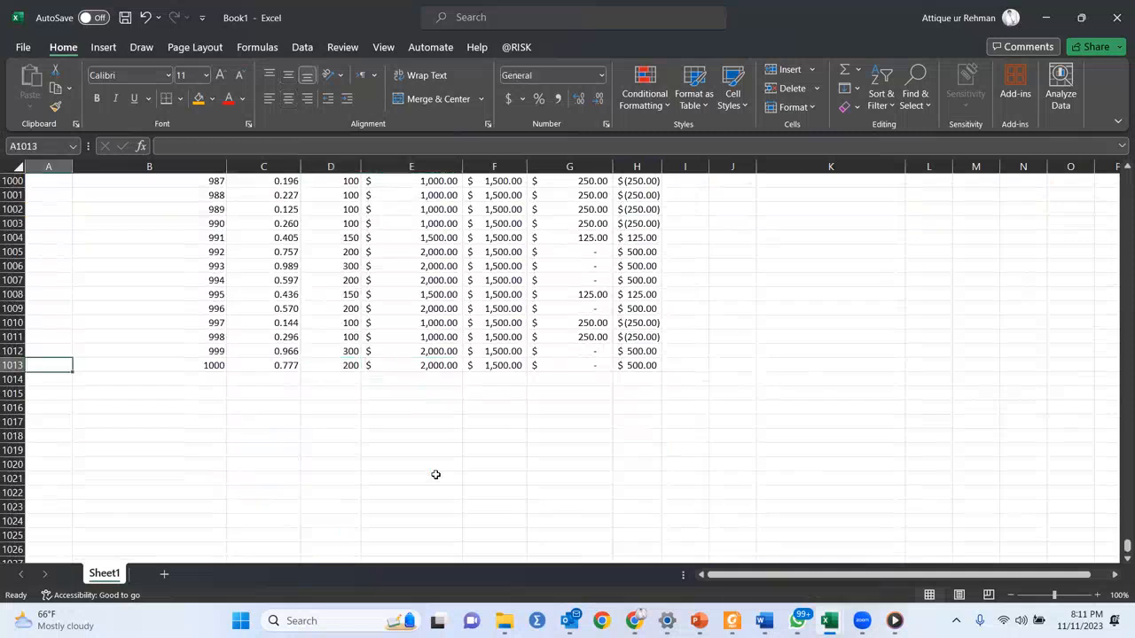
pyautogui.press('Up')
pyautogui.press('Up')
pyautogui.moveTo(1118, 552); pyautogui.dragTo(1118, 174)
pyautogui.scroll(-1, 486, 476)
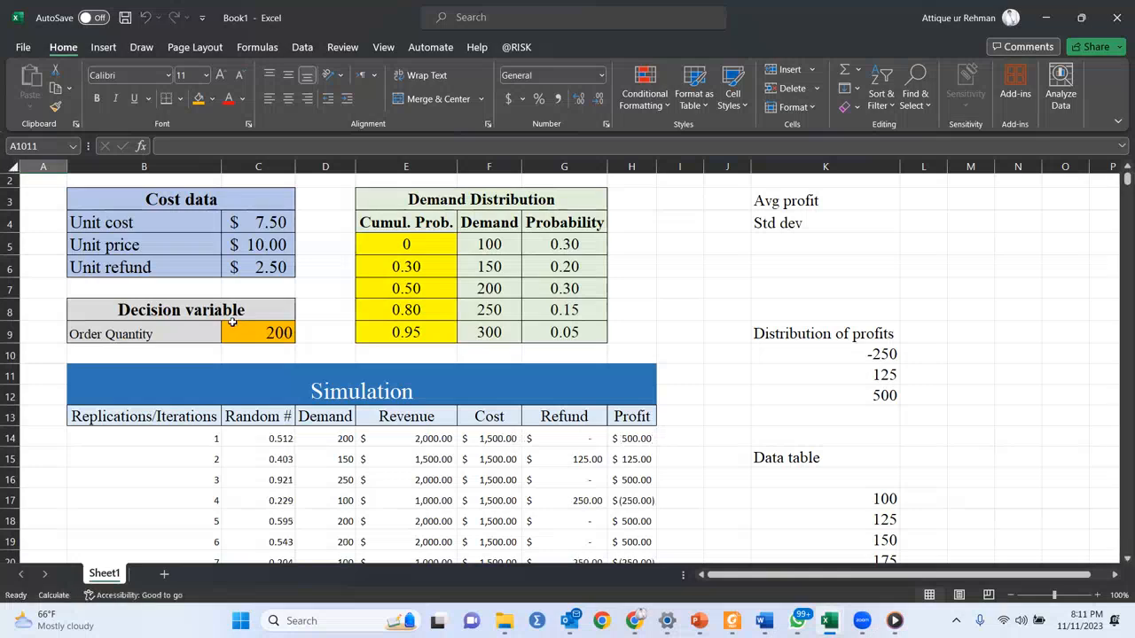
# Step: Review the order quantity and inspect the first replication's cost and refund formulas
pyautogui.click(266, 334)
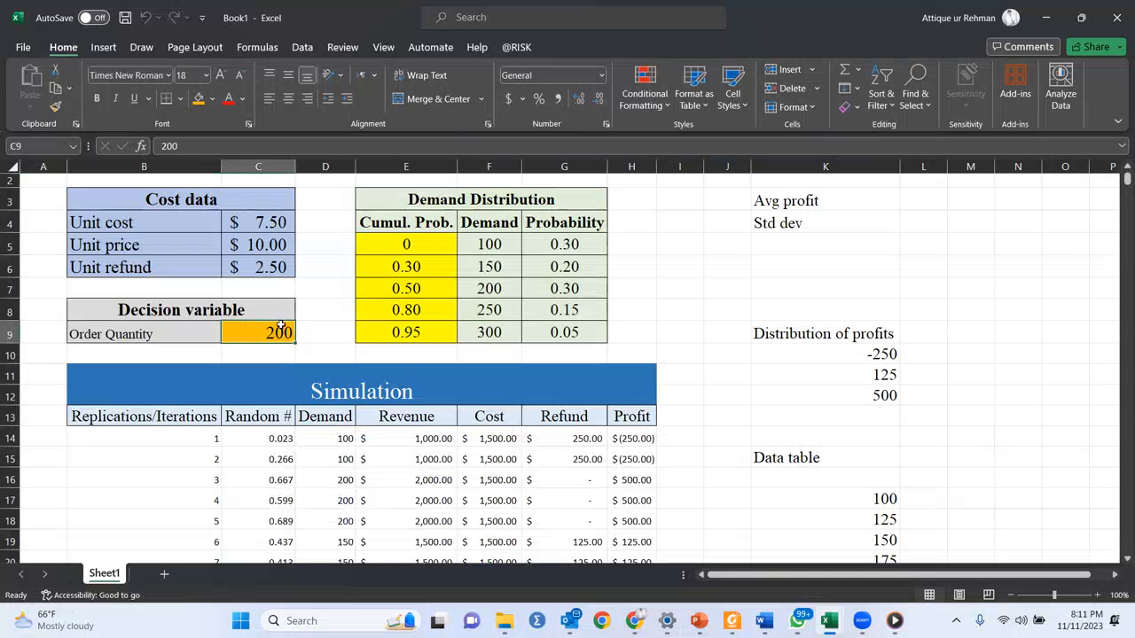
pyautogui.click(497, 438)
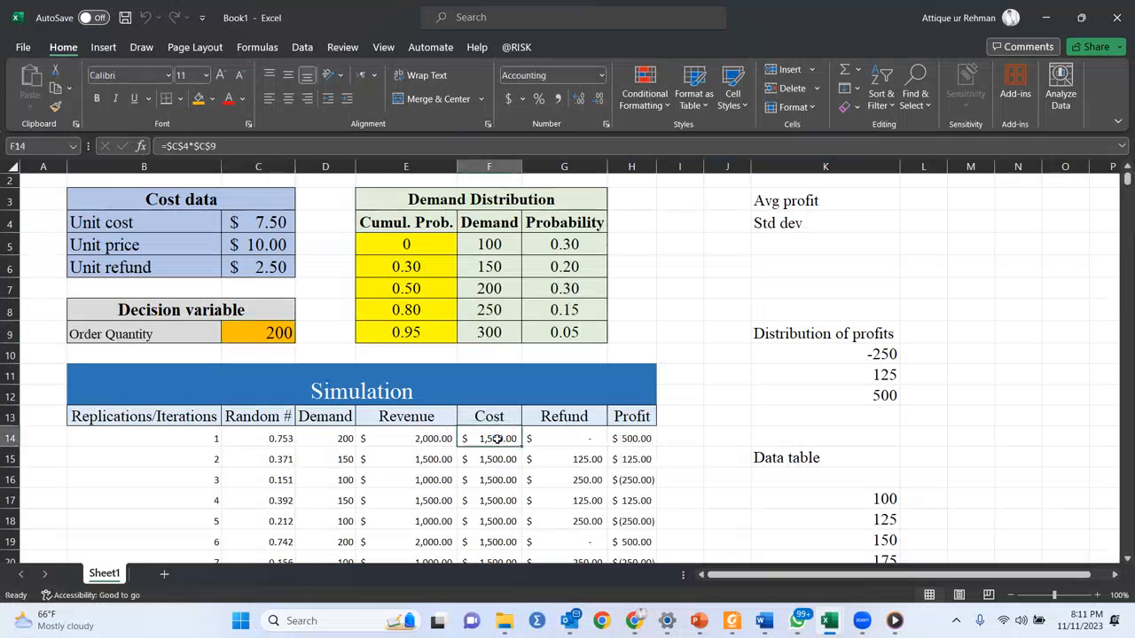
pyautogui.click(586, 438)
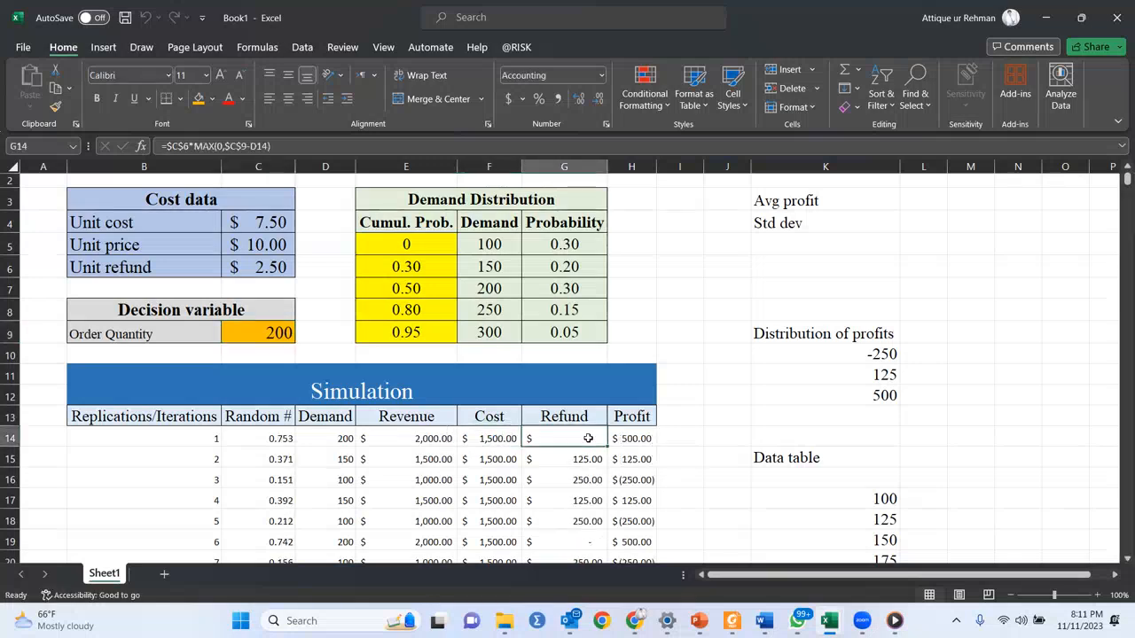
pyautogui.doubleClick(588, 438)
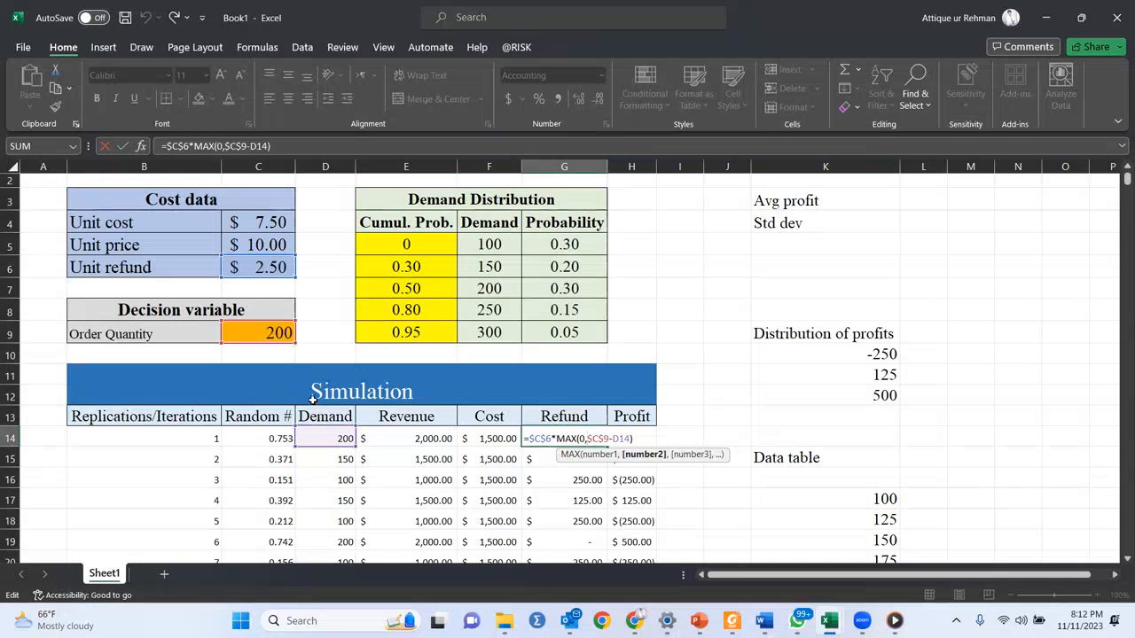
pyautogui.press('Return')
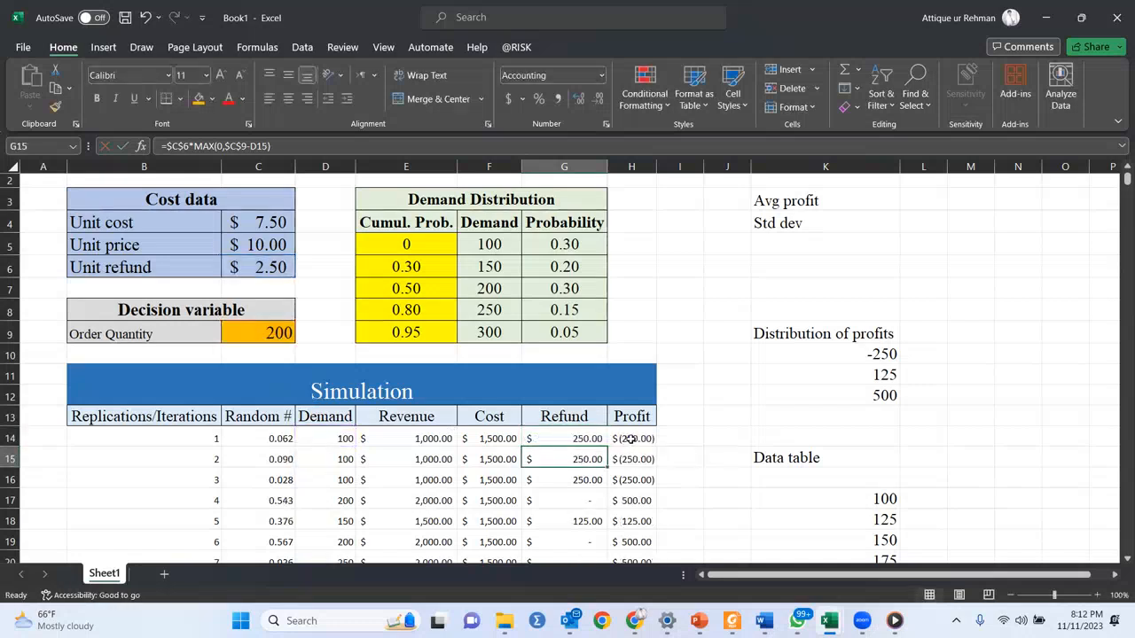
# Step: Calculate the average of the simulated profits in H14:H1013 beside the Avg profit label, and recalculate the sheet twice
pyautogui.scroll(1, 745, 407)
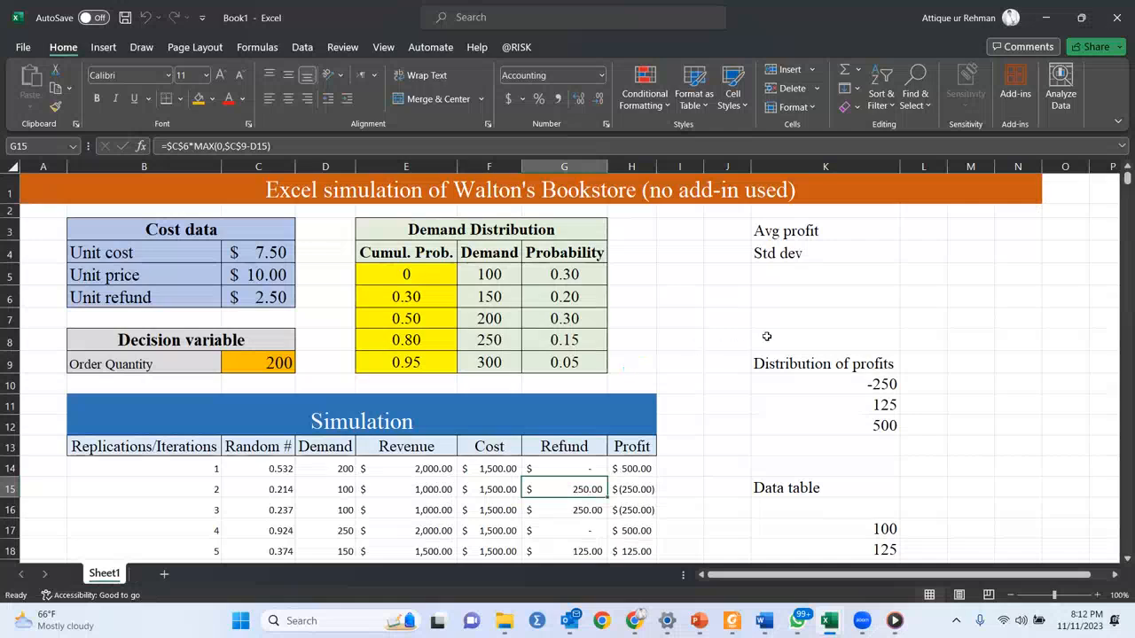
pyautogui.click(927, 227)
pyautogui.write('=')
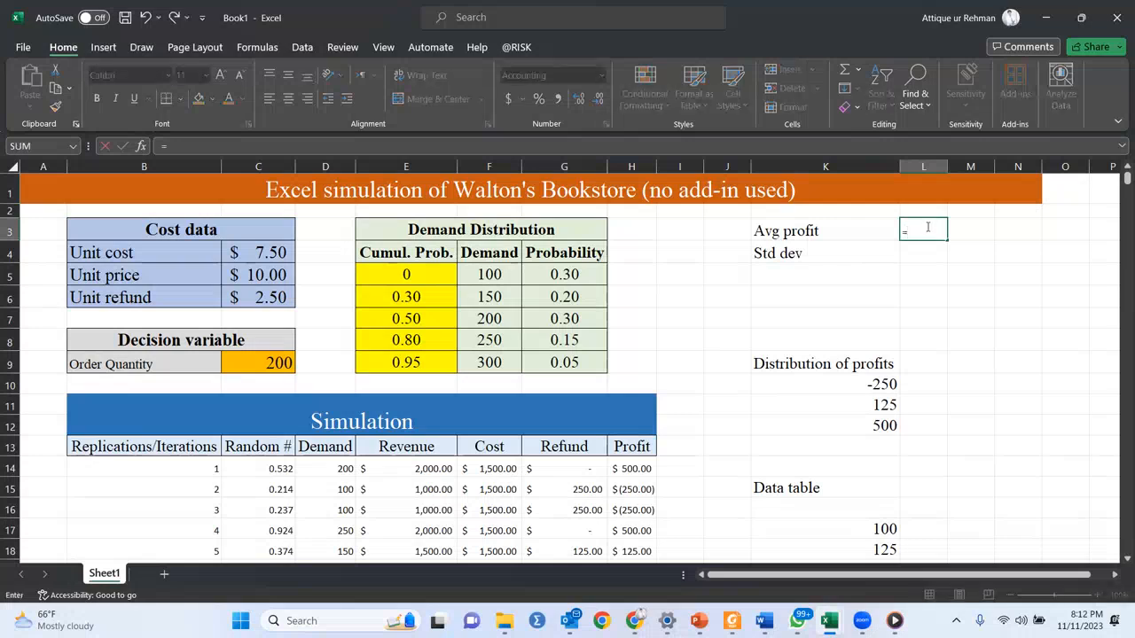
pyautogui.write('average')
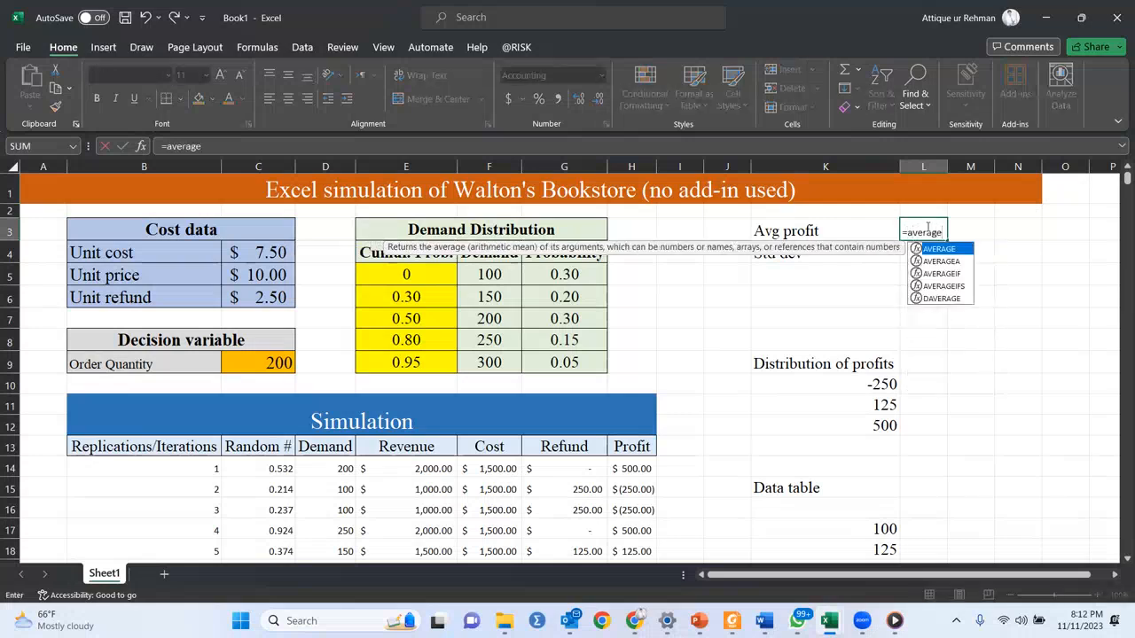
pyautogui.doubleClick(940, 249)
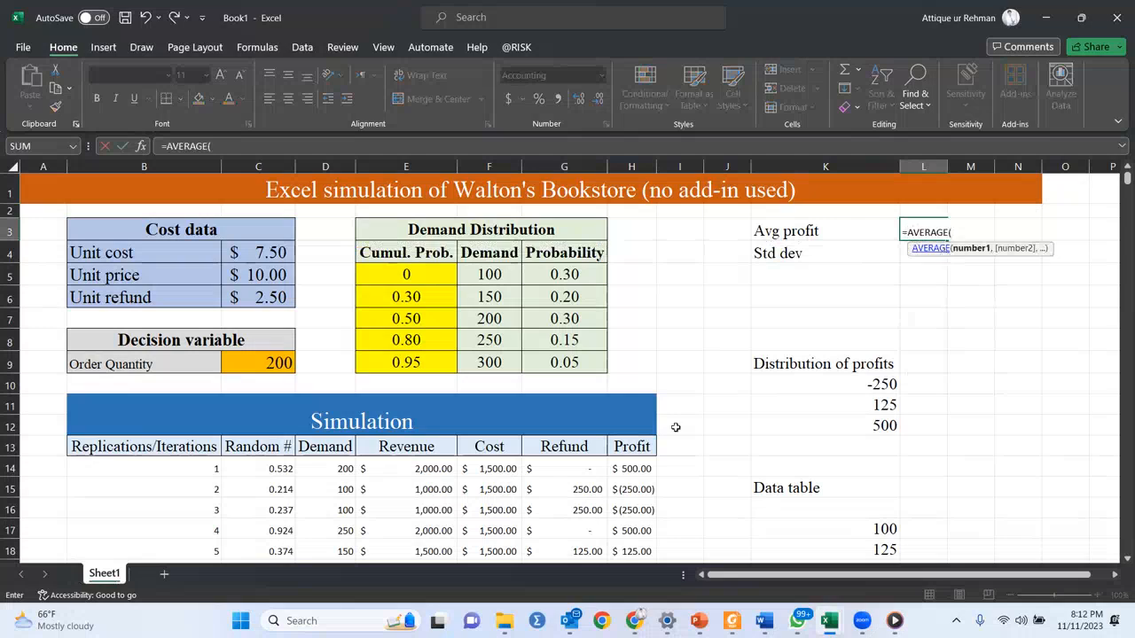
pyautogui.click(628, 467)
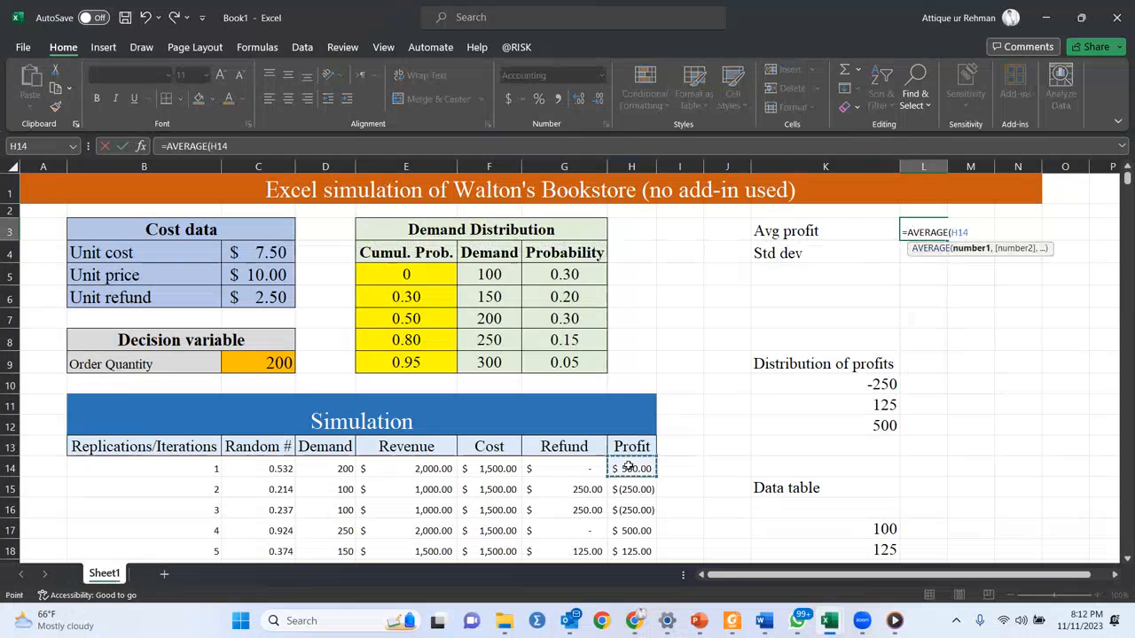
pyautogui.scroll(-14, 627, 466)
pyautogui.scroll(-20, 628, 465)
pyautogui.scroll(20, 628, 464)
pyautogui.scroll(20, 628, 465)
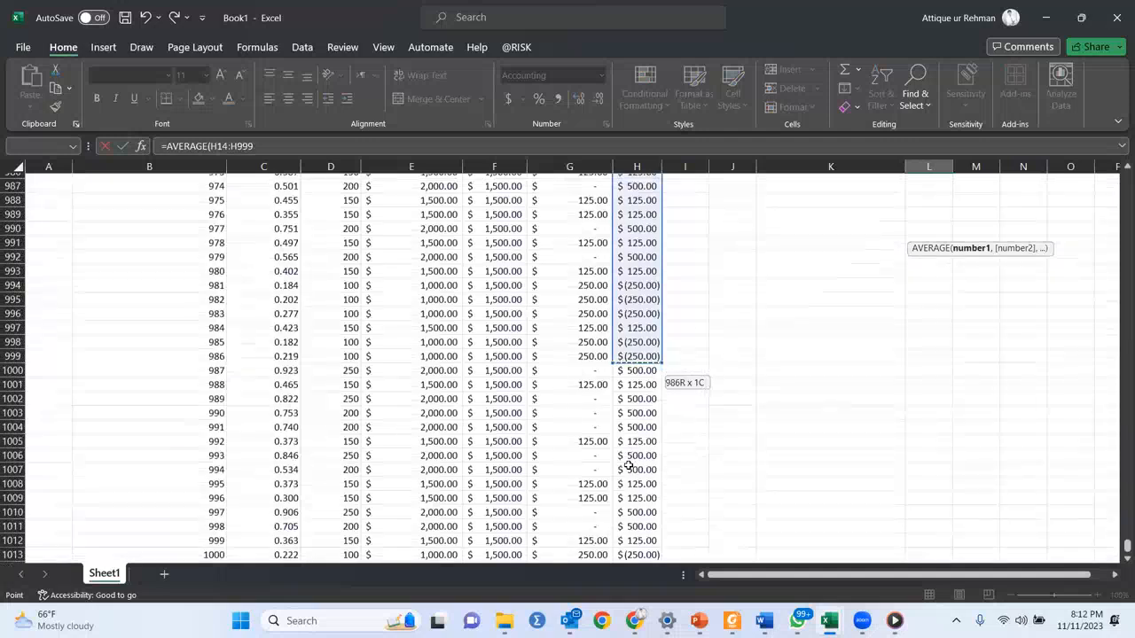
pyautogui.scroll(-9, 627, 466)
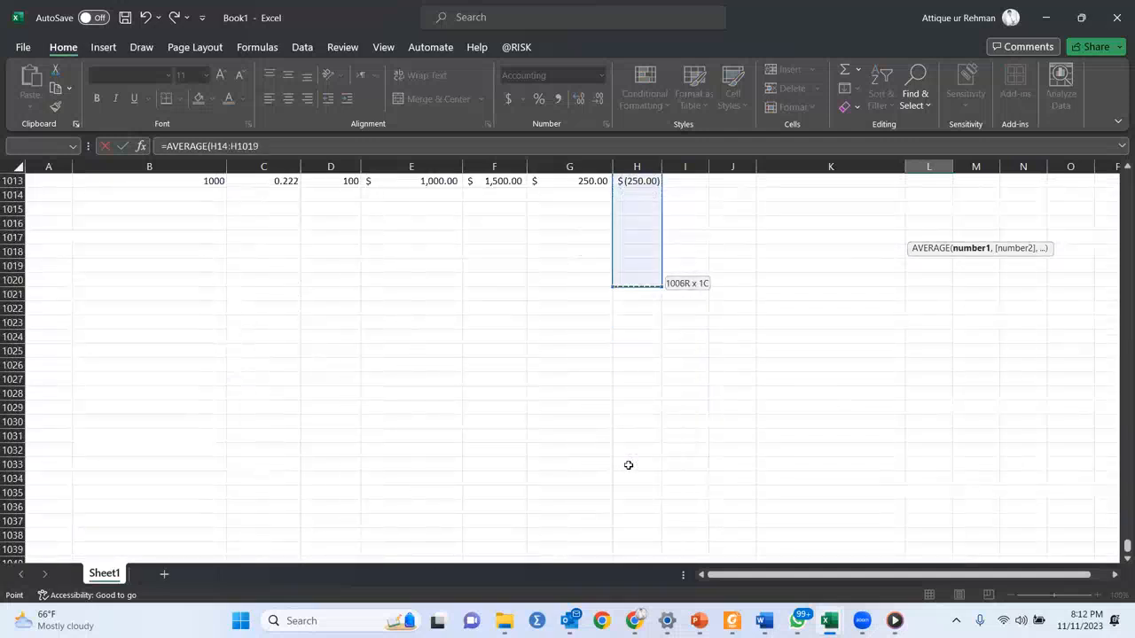
pyautogui.hotkey('shift', 'Up')
pyautogui.hotkey('shift', 'Up')
pyautogui.hotkey('shift', 'Up')
pyautogui.hotkey('shift', 'Up')
pyautogui.hotkey('shift', 'Up')
pyautogui.hotkey('shift', 'Up')
pyautogui.write(')')
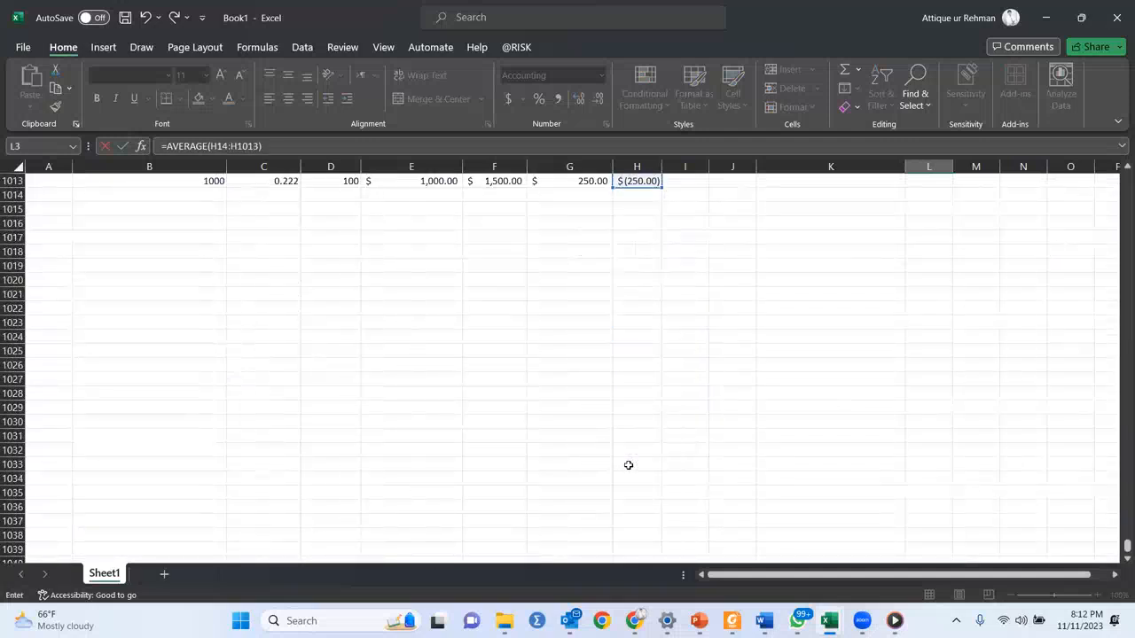
pyautogui.press('Return')
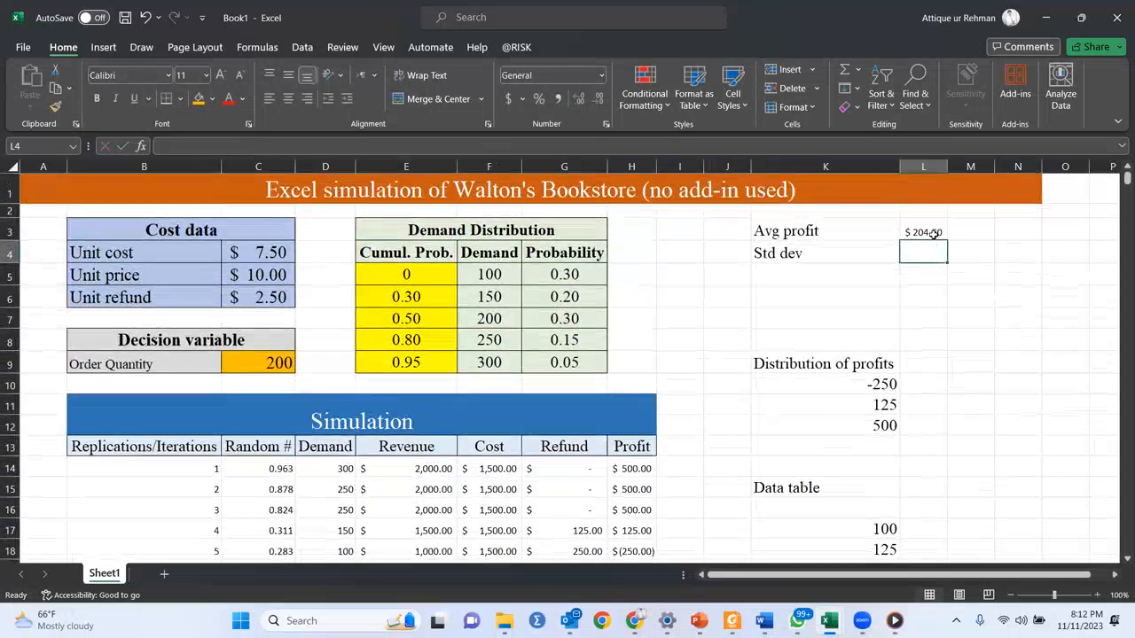
pyautogui.press('F9')
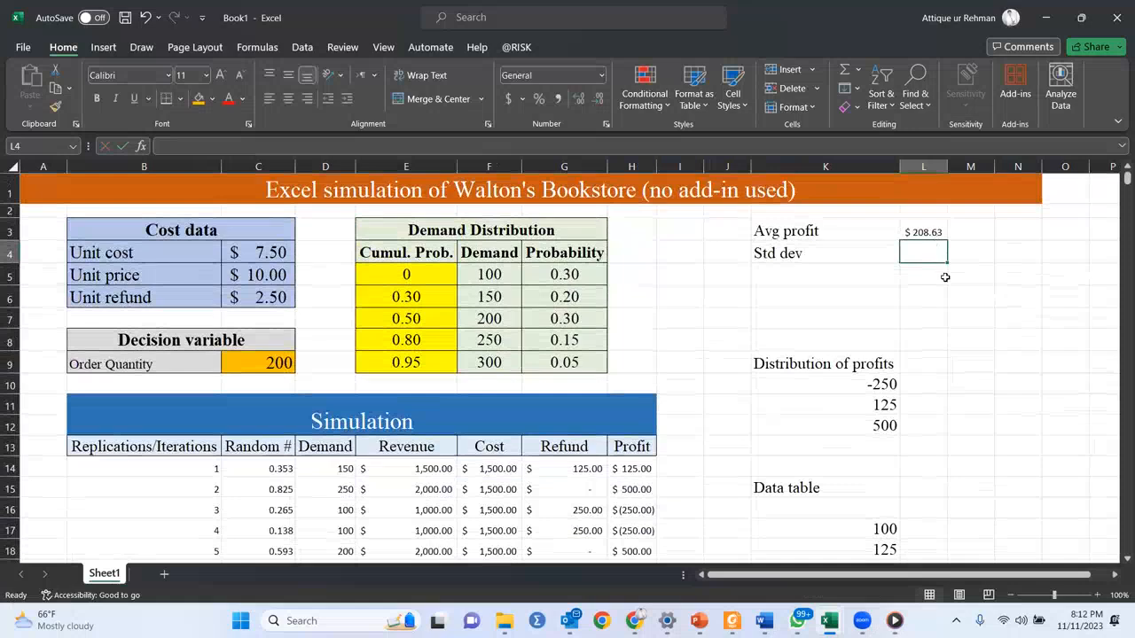
pyautogui.press('F9')
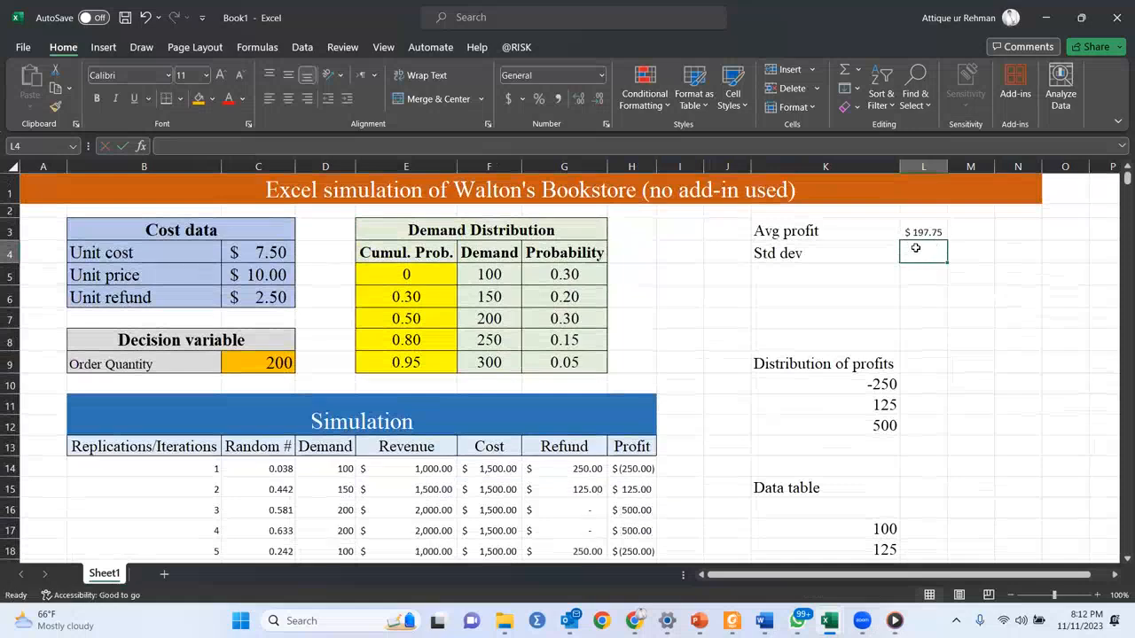
# Step: Calculate the standard deviation of the profits in H14:H1013 with STDEV beside the Std dev label, and recalculate the sheet once
pyautogui.write('=')
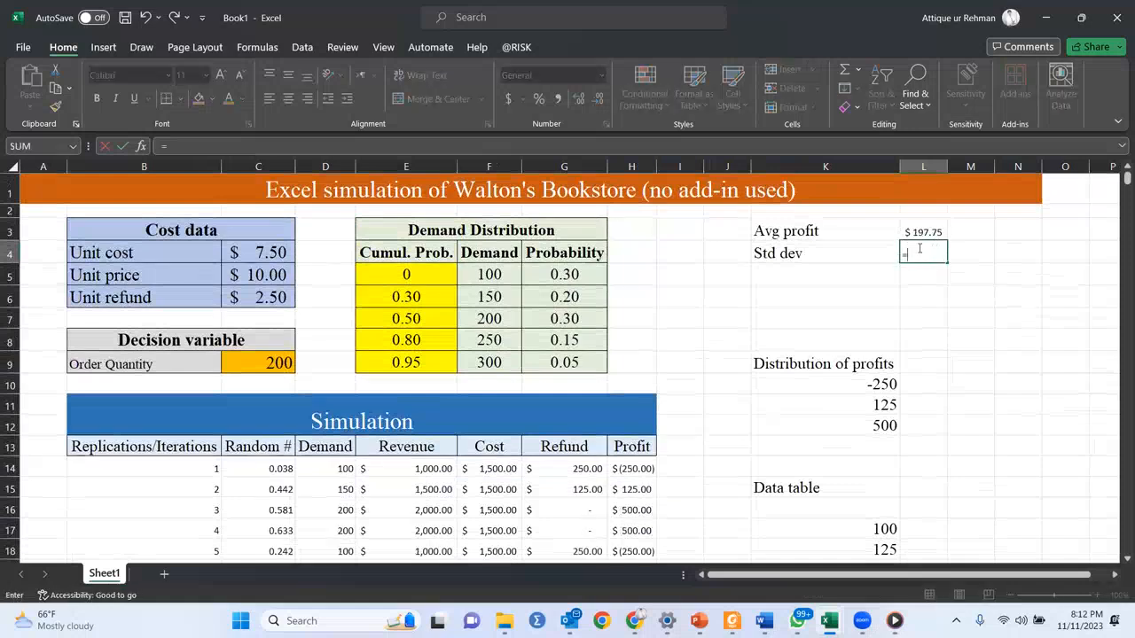
pyautogui.write('Stde')
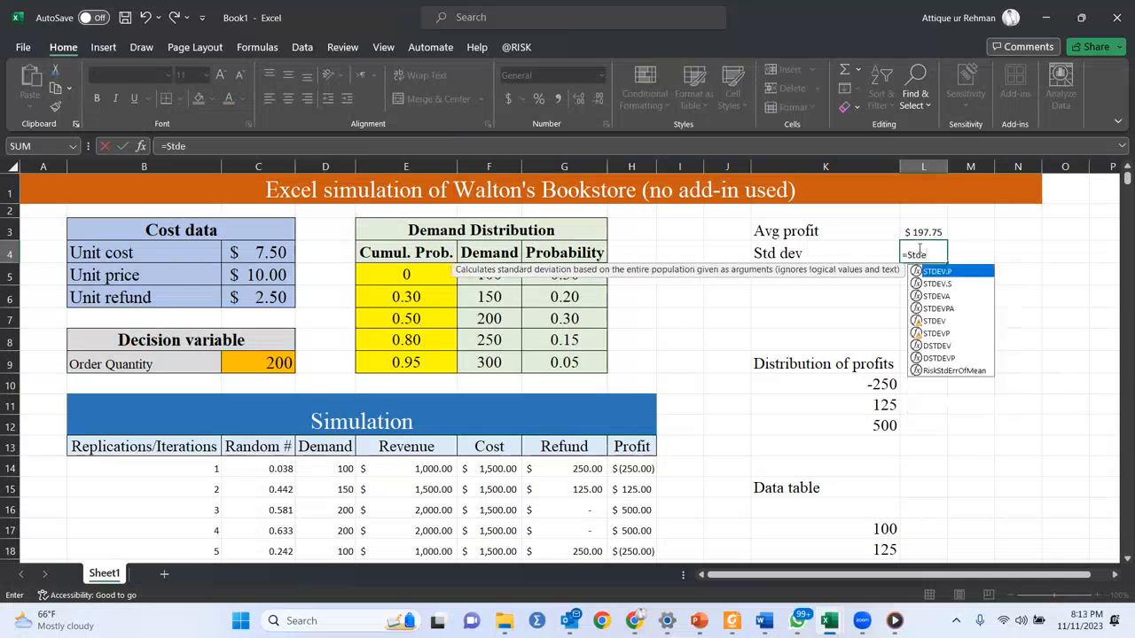
pyautogui.write('v(')
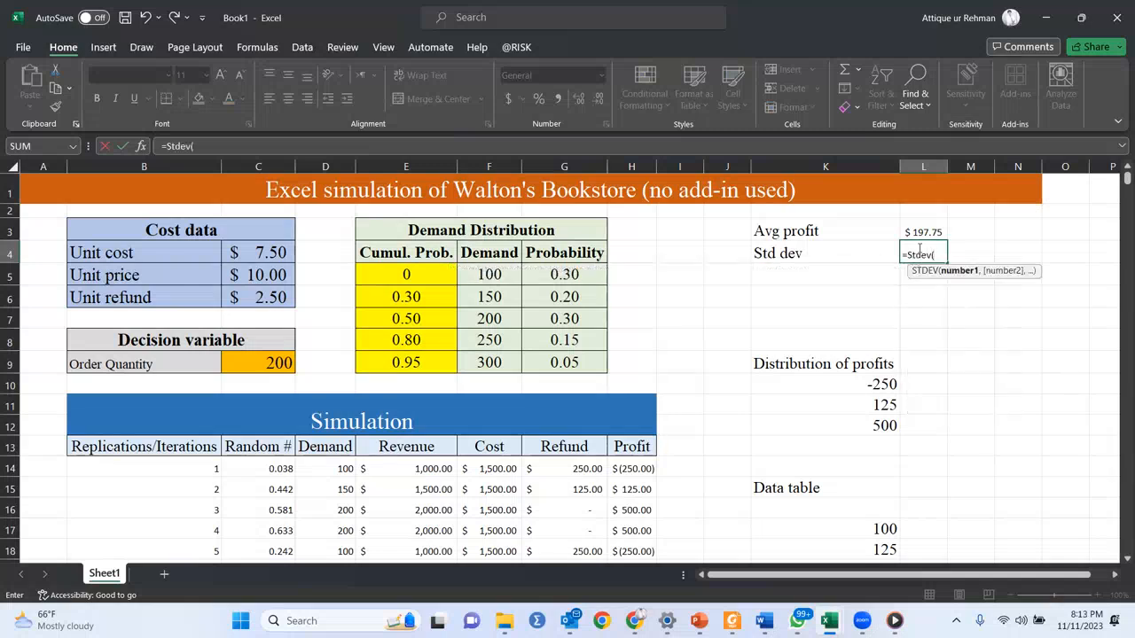
pyautogui.click(642, 469)
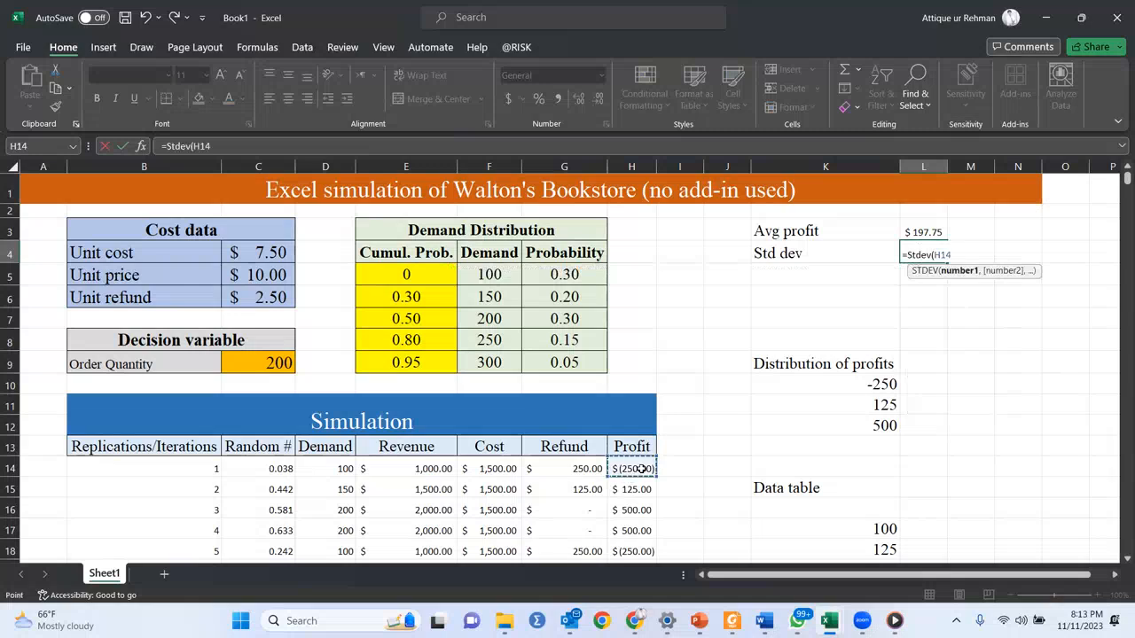
pyautogui.hotkey('shift', 'pagedown')
pyautogui.hotkey('shift', 'pagedown')
pyautogui.hotkey('shift', 'pagedown')
pyautogui.hotkey('shift', 'pagedown')
pyautogui.hotkey('shift', 'pagedown')
pyautogui.hotkey('shift', 'pagedown')
pyautogui.hotkey('shift', 'pagedown')
pyautogui.hotkey('shift', 'pagedown')
pyautogui.hotkey('shift', 'pagedown')
pyautogui.hotkey('shift', 'pagedown')
pyautogui.hotkey('shift', 'pagedown')
pyautogui.hotkey('shift', 'pagedown')
pyautogui.hotkey('shift', 'pagedown')
pyautogui.hotkey('shift', 'pagedown')
pyautogui.hotkey('shift', 'pagedown')
pyautogui.hotkey('shift', 'pagedown')
pyautogui.hotkey('shift', 'pagedown')
pyautogui.hotkey('shift', 'pagedown')
pyautogui.hotkey('shift', 'pagedown')
pyautogui.hotkey('shift', 'pagedown')
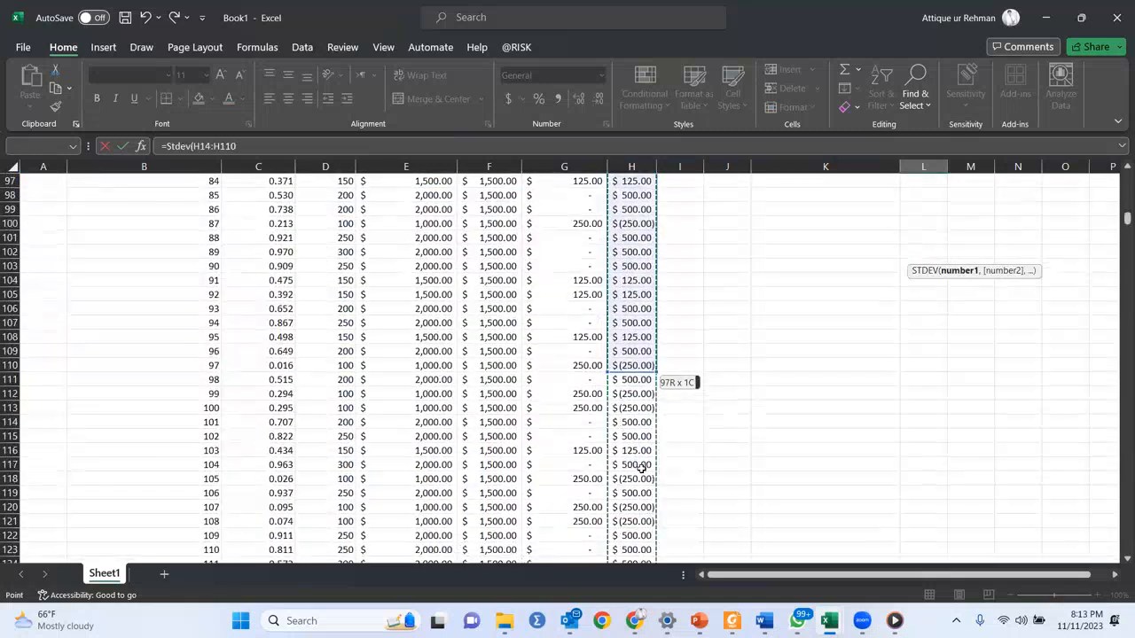
pyautogui.hotkey('shift', 'pagedown')
pyautogui.hotkey('shift', 'pagedown')
pyautogui.hotkey('shift', 'pagedown')
pyautogui.hotkey('shift', 'pagedown')
pyautogui.hotkey('shift', 'pagedown')
pyautogui.hotkey('shift', 'pagedown')
pyautogui.hotkey('shift', 'pagedown')
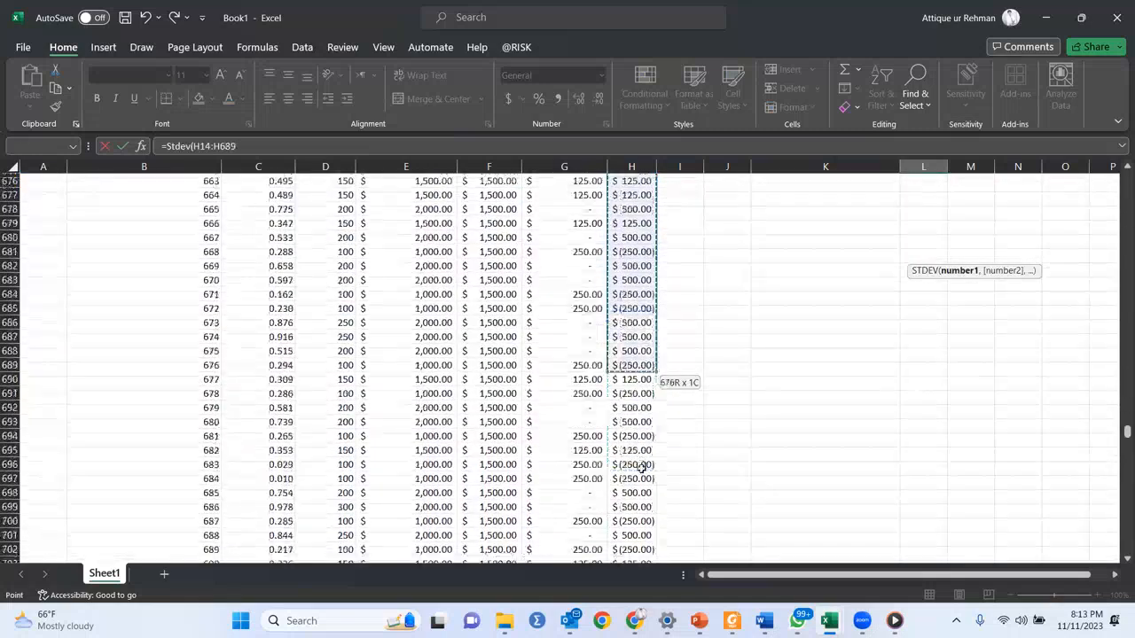
pyautogui.hotkey('shift', 'pagedown')
pyautogui.hotkey('shift', 'pagedown')
pyautogui.hotkey('shift', 'pagedown')
pyautogui.hotkey('shift', 'pagedown')
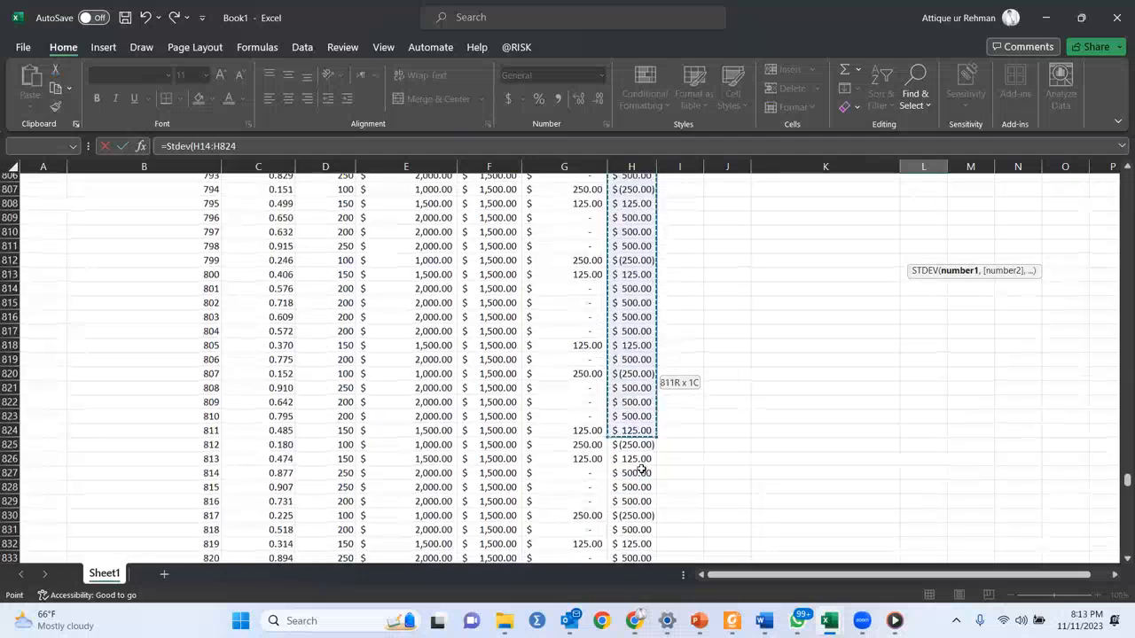
pyautogui.hotkey('shift', 'pagedown')
pyautogui.hotkey('shift', 'pagedown')
pyautogui.hotkey('shift', 'pagedown')
pyautogui.hotkey('shift', 'pagedown')
pyautogui.hotkey('shift', 'pagedown')
pyautogui.hotkey('shift', 'pagedown')
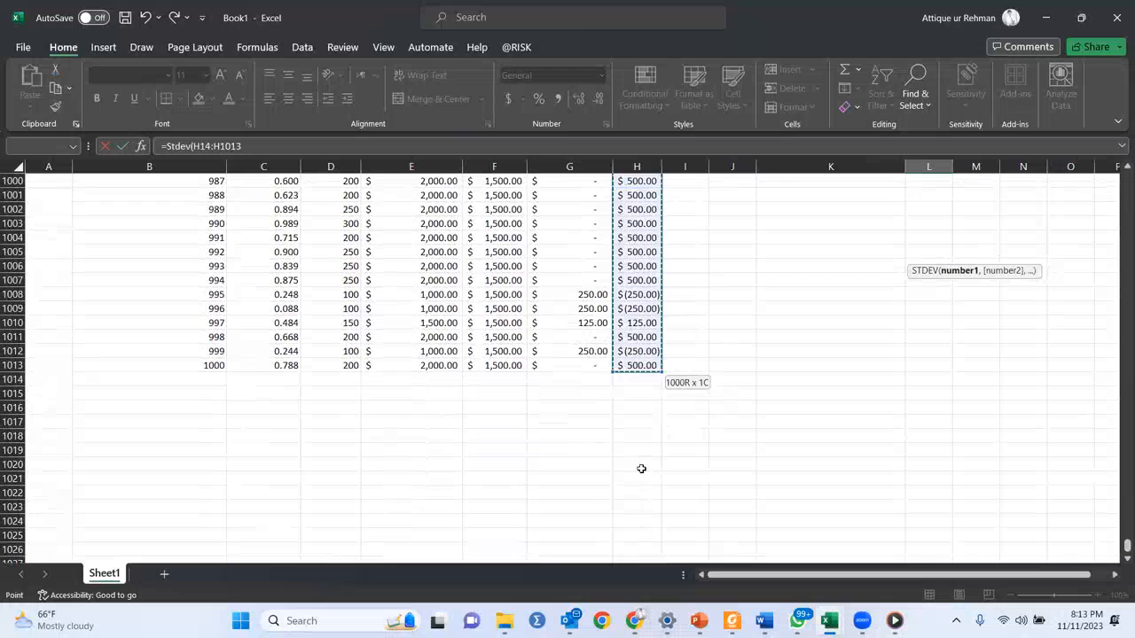
pyautogui.write(')')
pyautogui.press('Return')
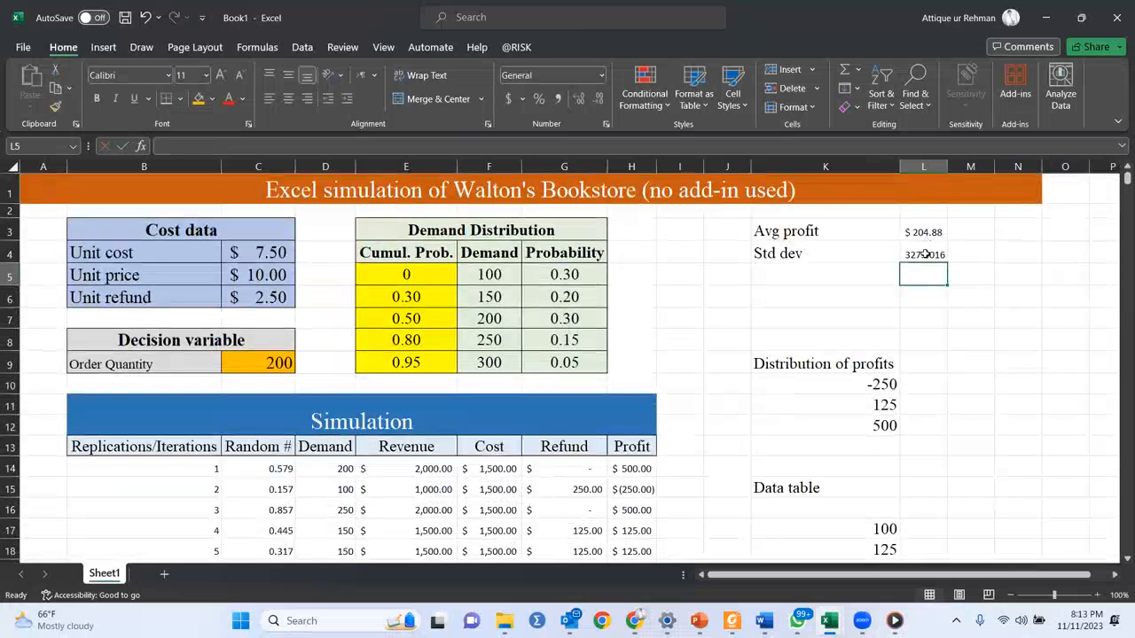
pyautogui.press('F9')
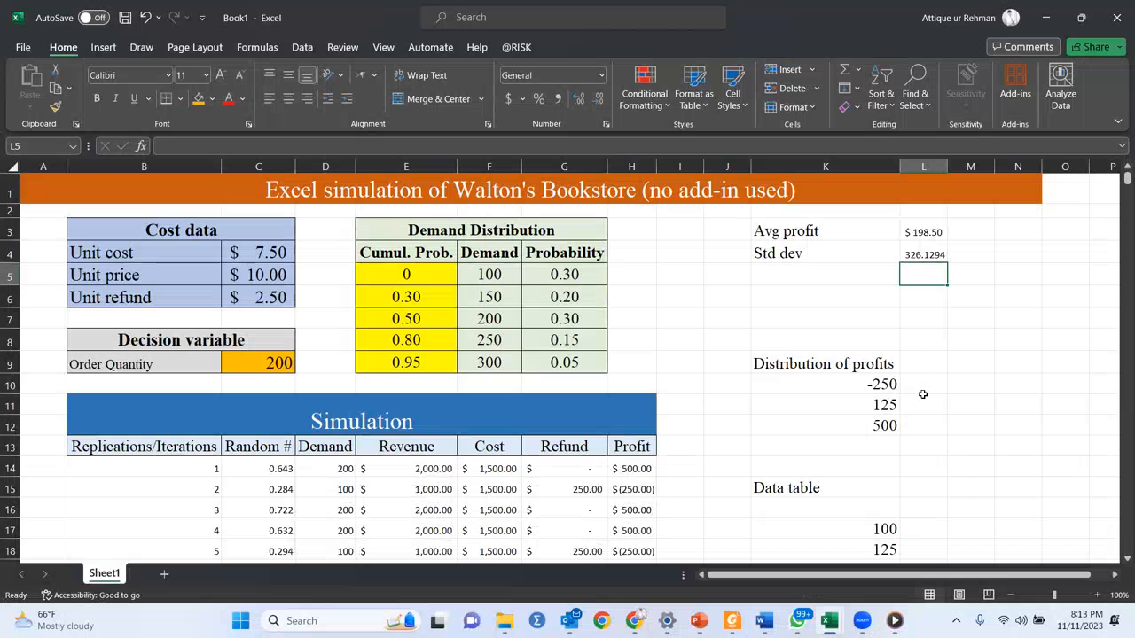
pyautogui.scroll(-4, 922, 393)
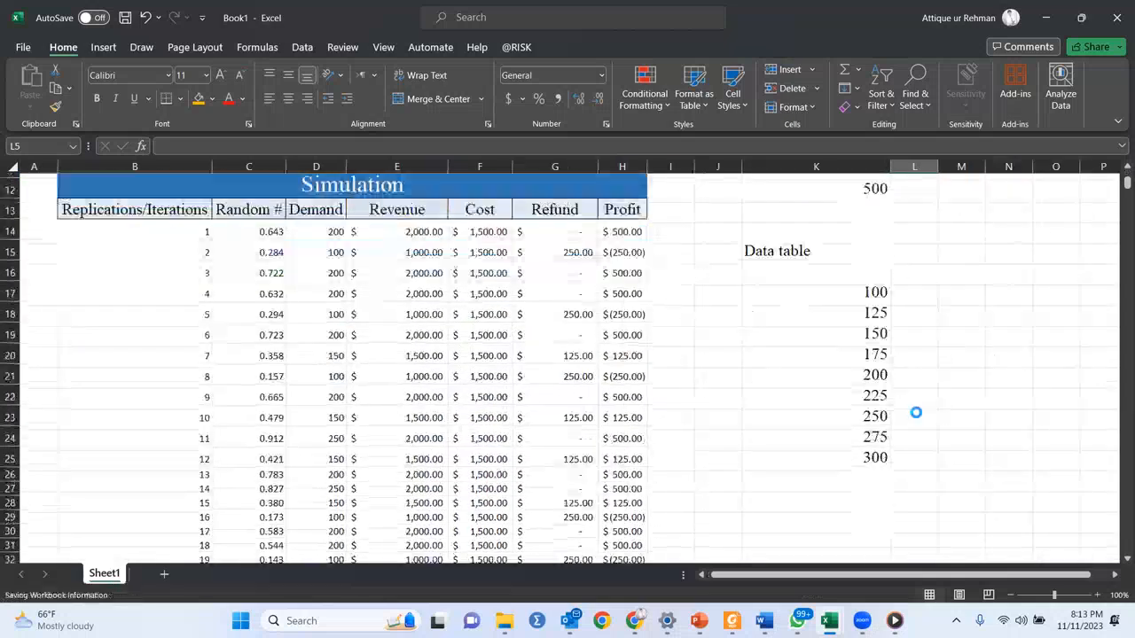
pyautogui.scroll(-3, 916, 412)
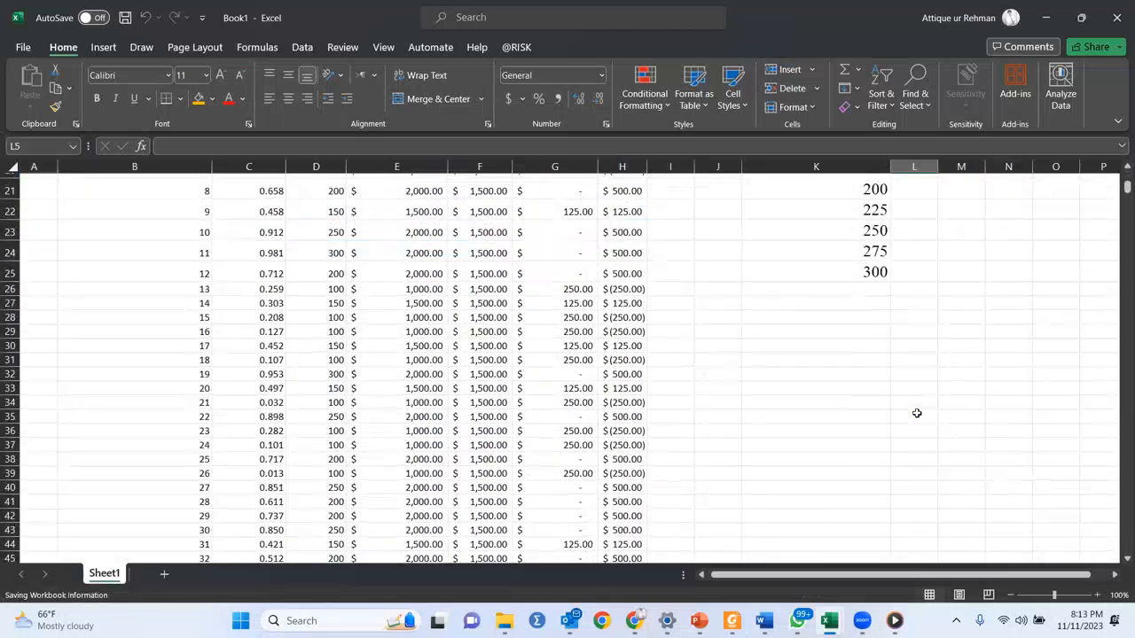
pyautogui.scroll(-3, 907, 382)
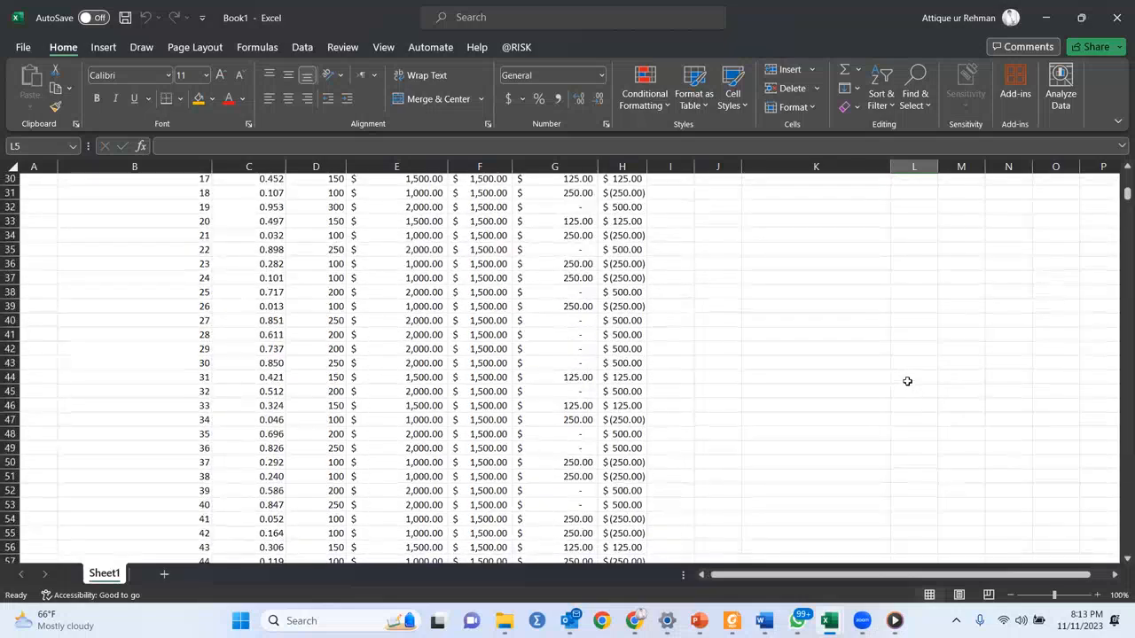
pyautogui.scroll(-2, 907, 381)
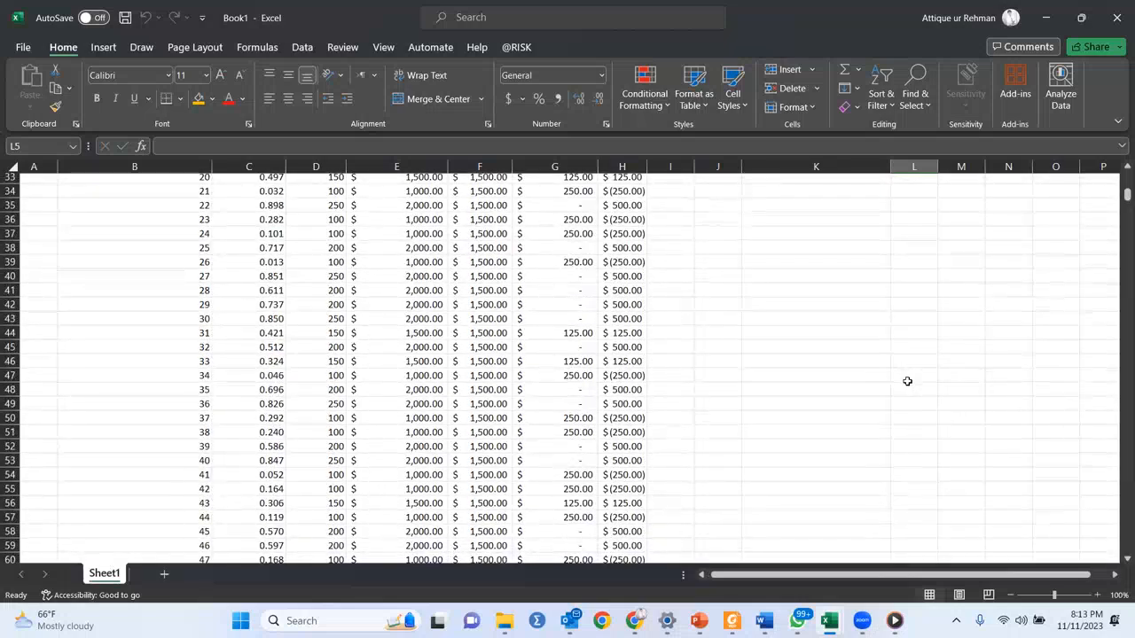
pyautogui.scroll(-4, 907, 381)
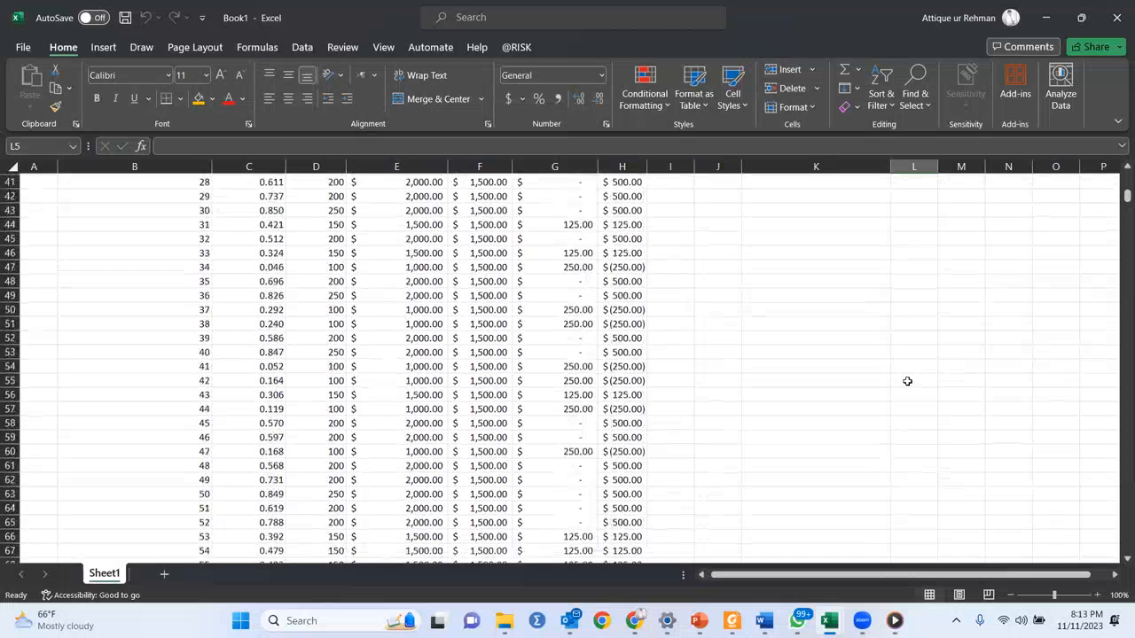
pyautogui.scroll(-3, 907, 381)
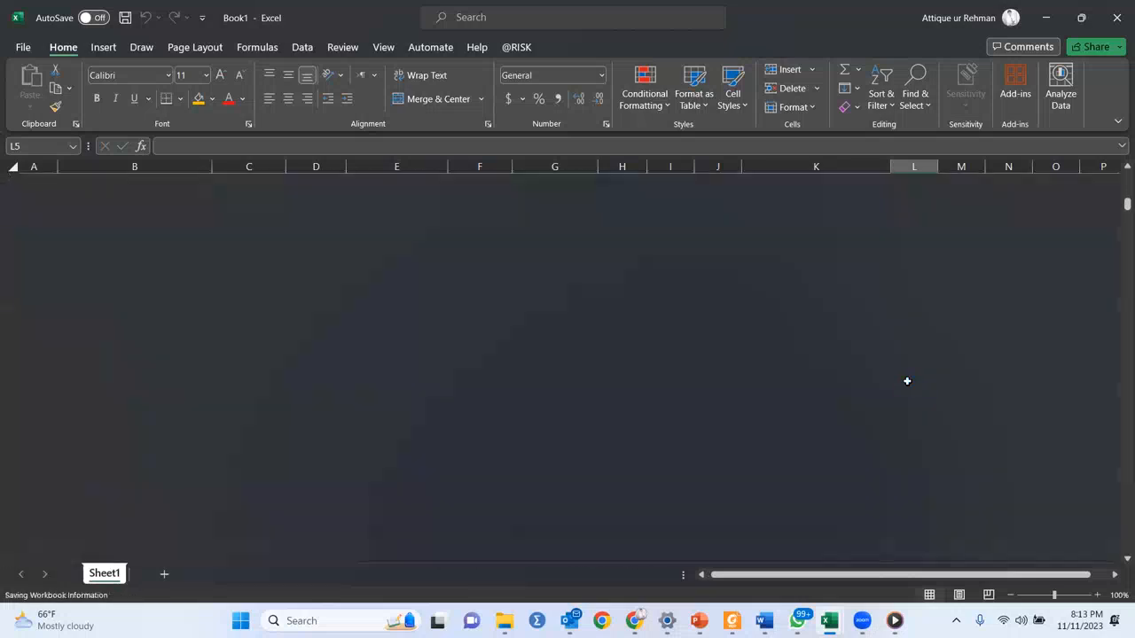
pyautogui.moveTo(1118, 199); pyautogui.dragTo(1118, 281)
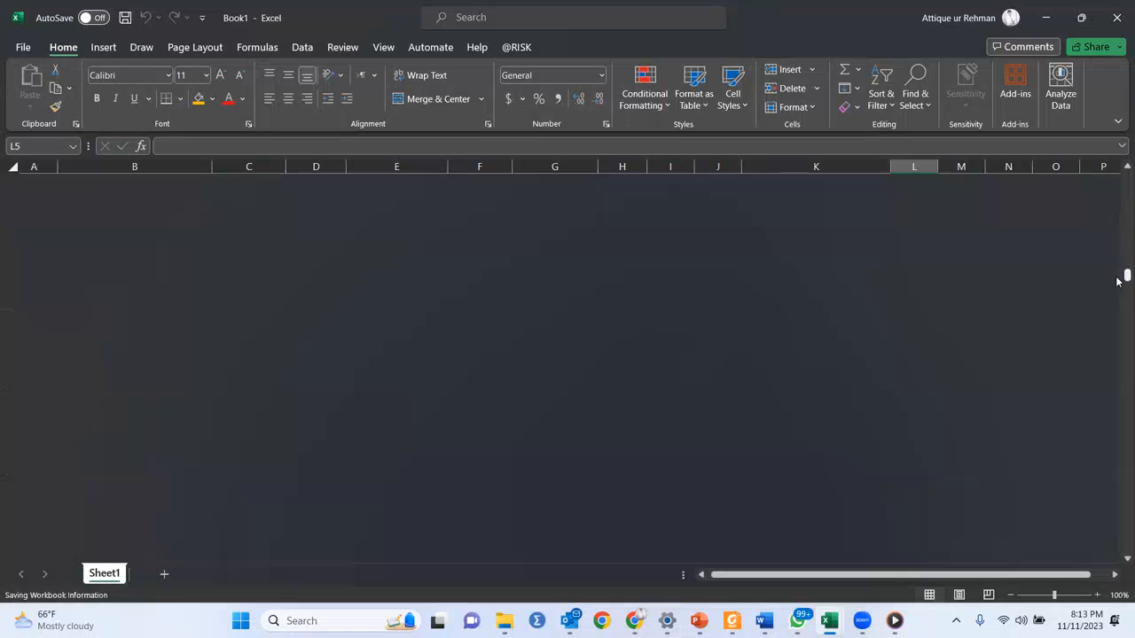
pyautogui.click(860, 339)
pyautogui.click(545, 437)
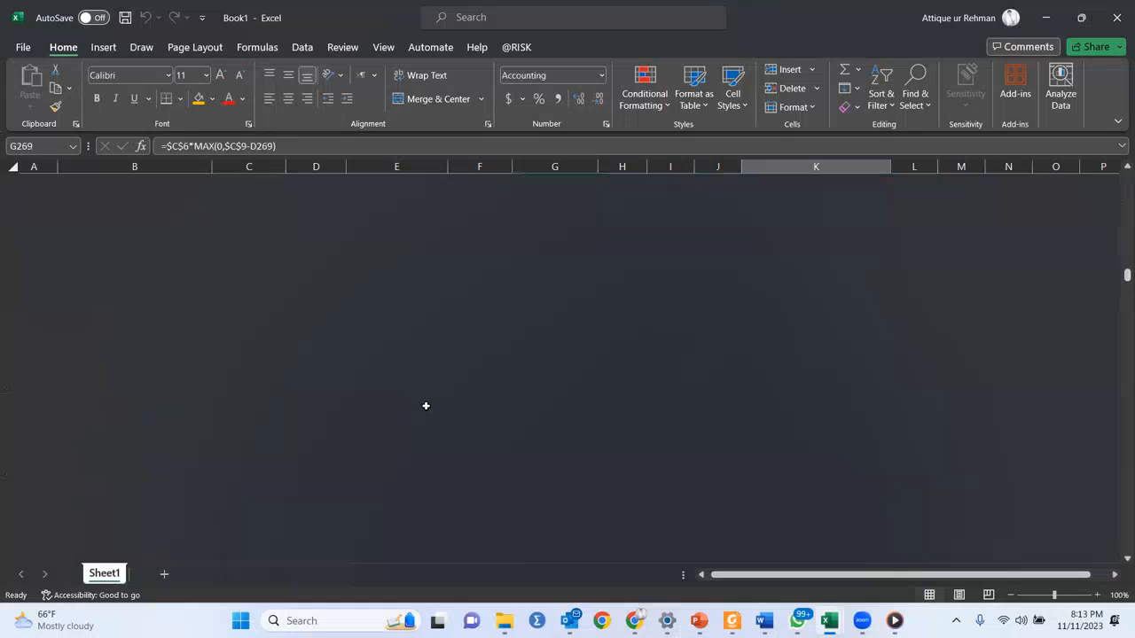
pyautogui.hotkey('ctrl', 'Home')
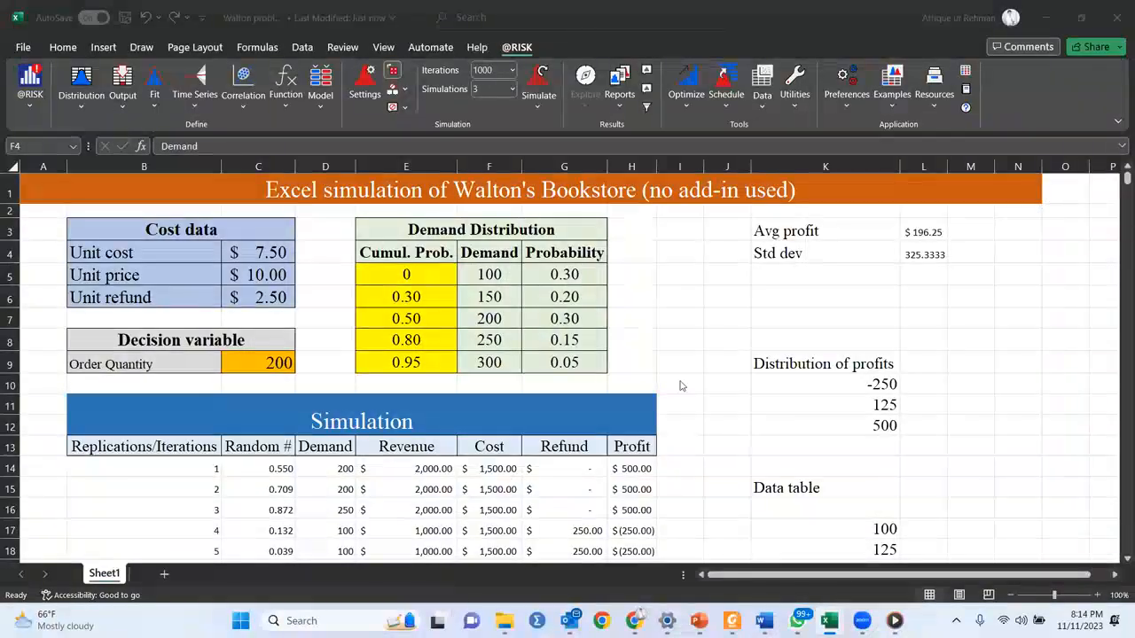
# Step: Select the order quantity and recalculate the simulation three times to examine which profit values occur
pyautogui.scroll(-2, 680, 386)
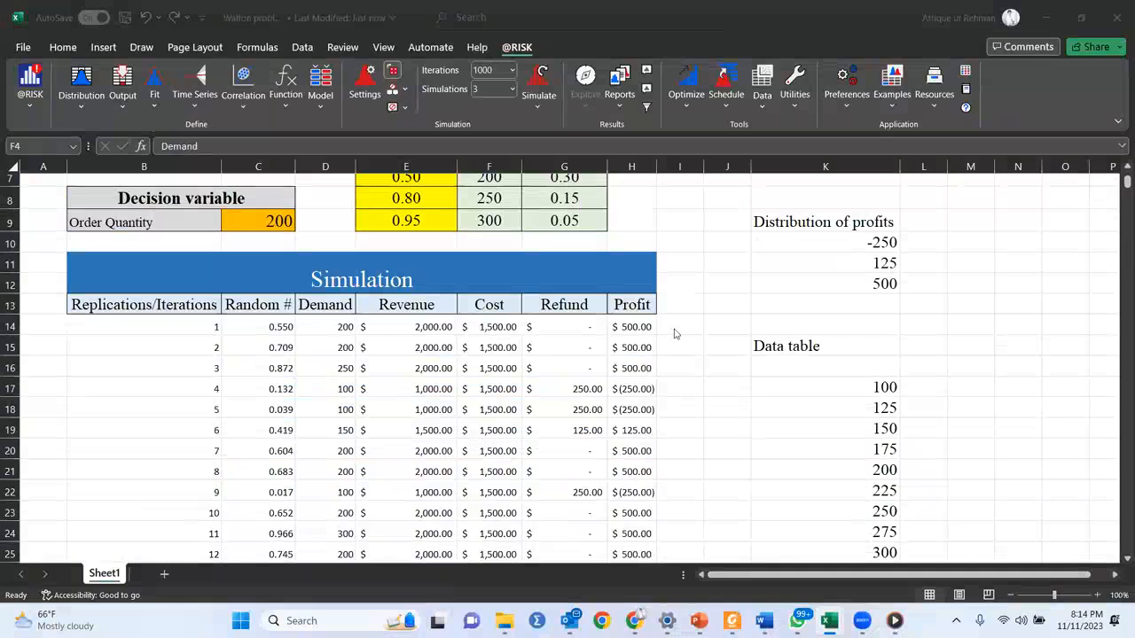
pyautogui.click(264, 226)
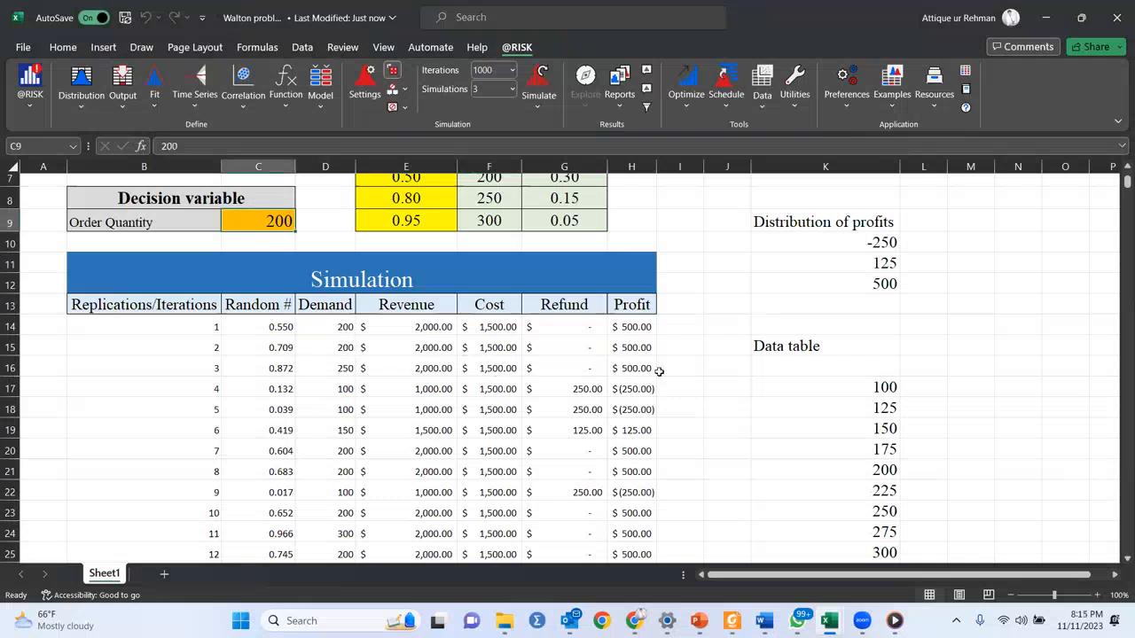
pyautogui.press('F9')
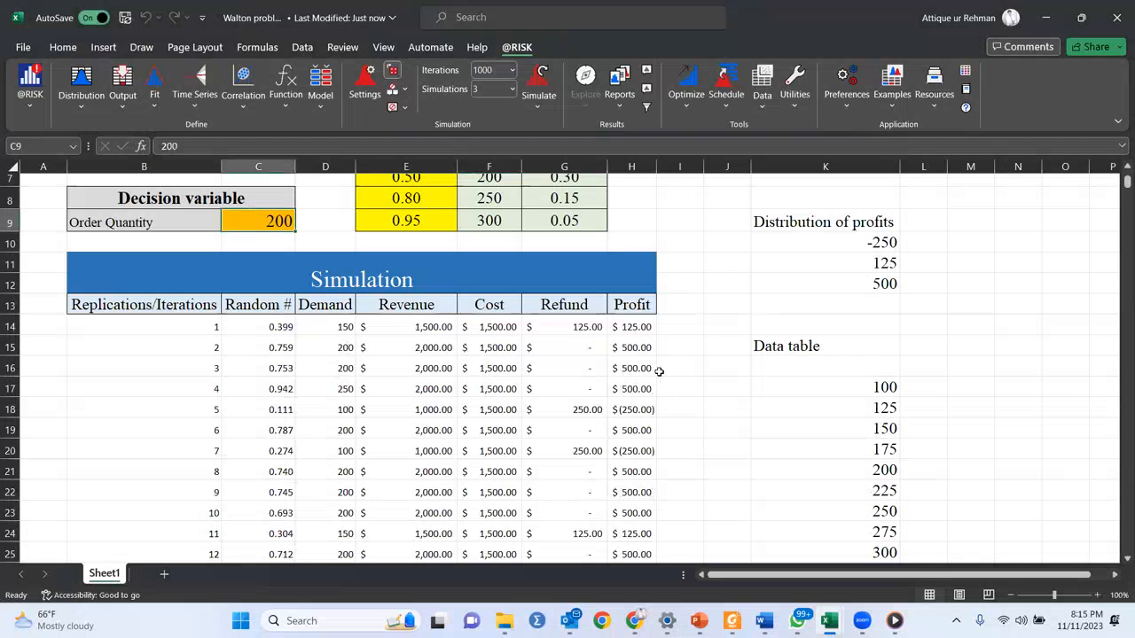
pyautogui.press('F9')
pyautogui.press('F9')
# Step: Start a COUNTIF formula in L10 beside the -250 profit, covering the simulated profits in H14:H1013
pyautogui.scroll(1, 752, 341)
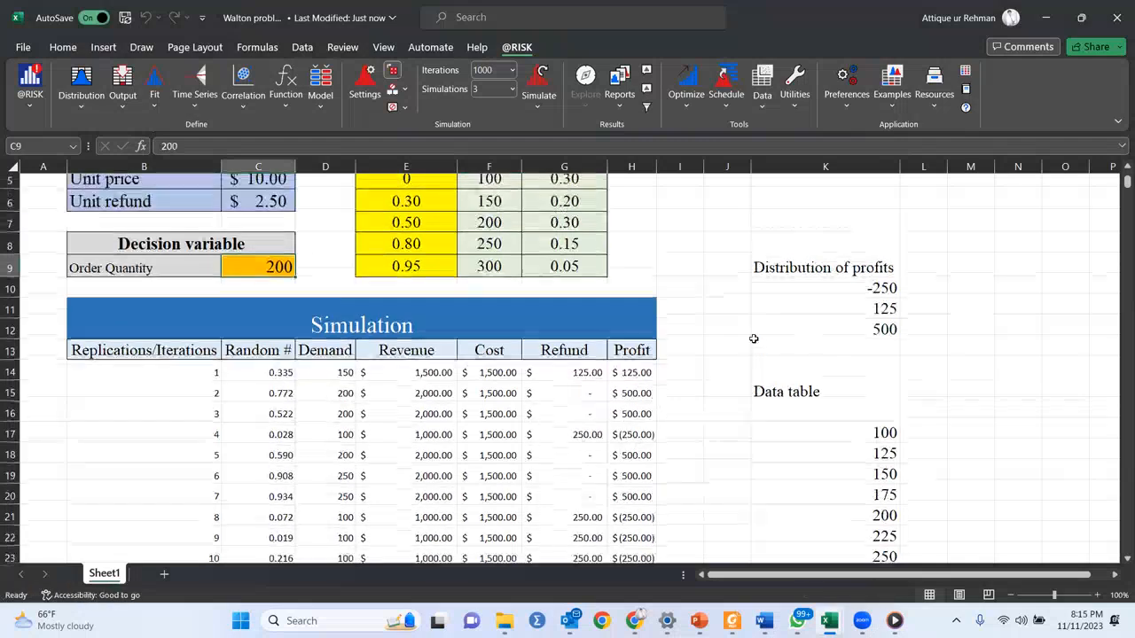
pyautogui.click(920, 286)
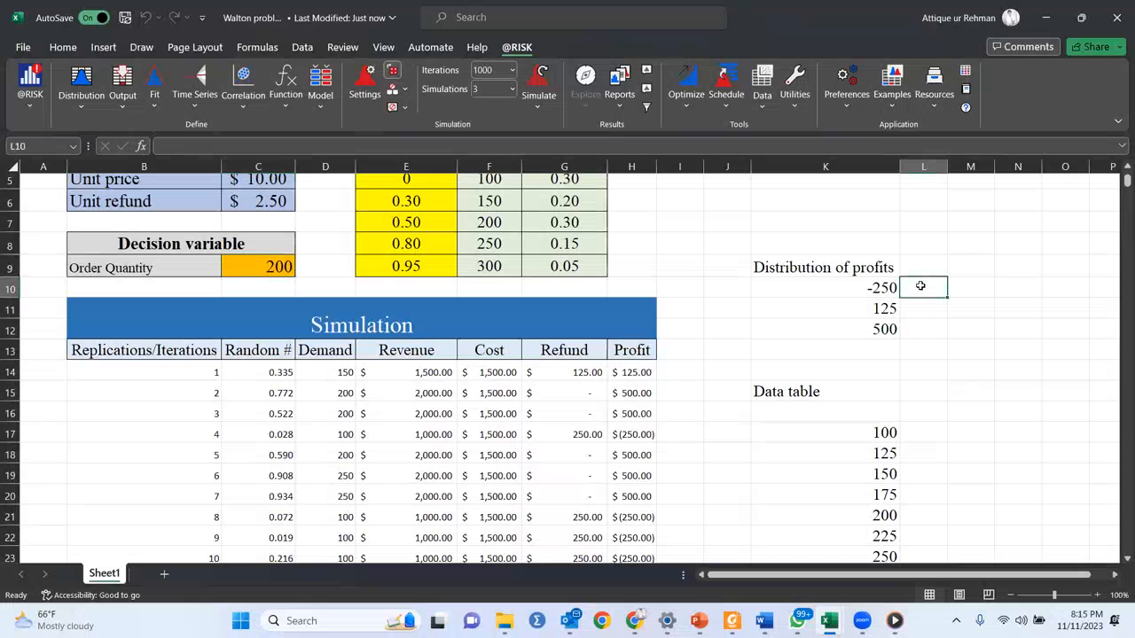
pyautogui.write('=')
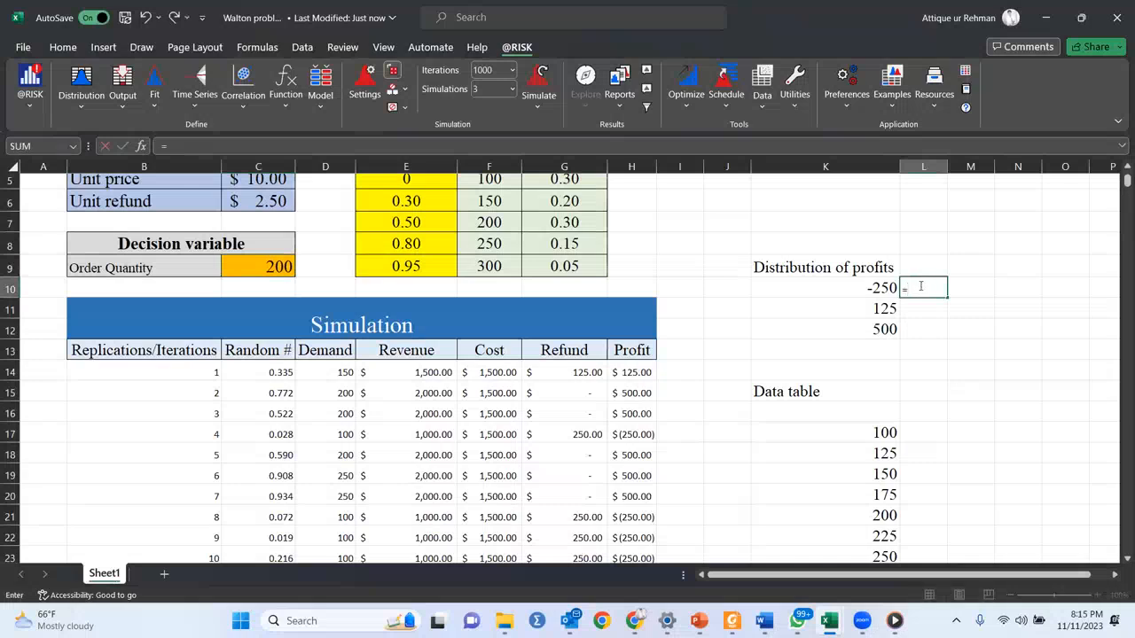
pyautogui.write('count')
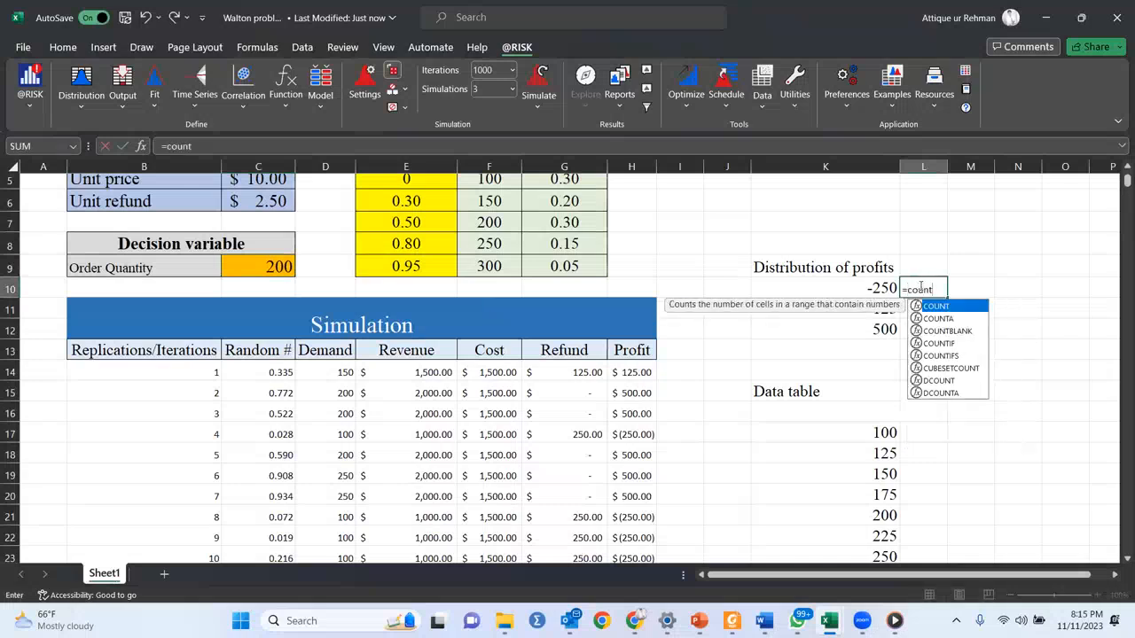
pyautogui.write('if(')
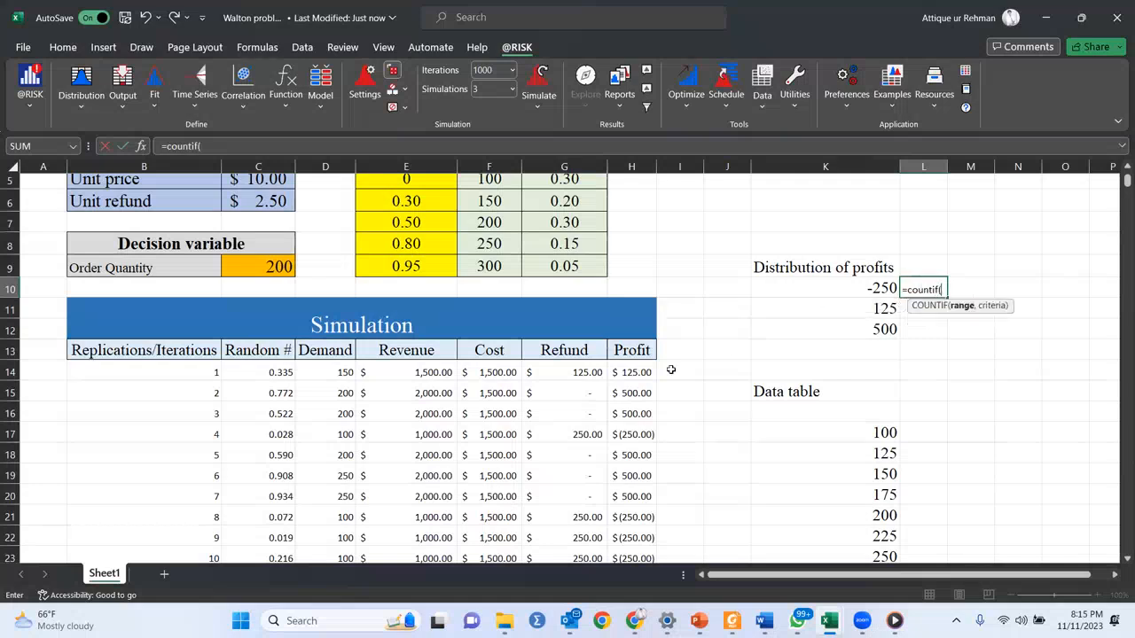
pyautogui.click(629, 373)
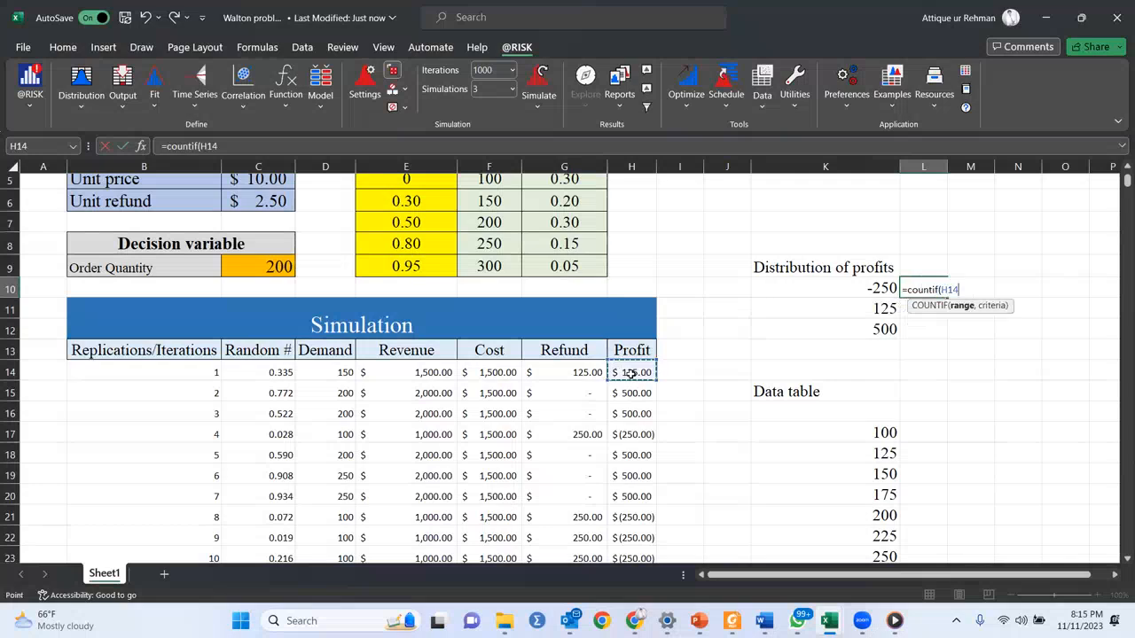
pyautogui.moveTo(629, 373)
pyautogui.mouseDown()
pyautogui.moveTo(644, 348)
pyautogui.moveTo(630, 375)
pyautogui.mouseUp()
pyautogui.hotkey('shift', 'Down')
pyautogui.hotkey('shift', 'Down')
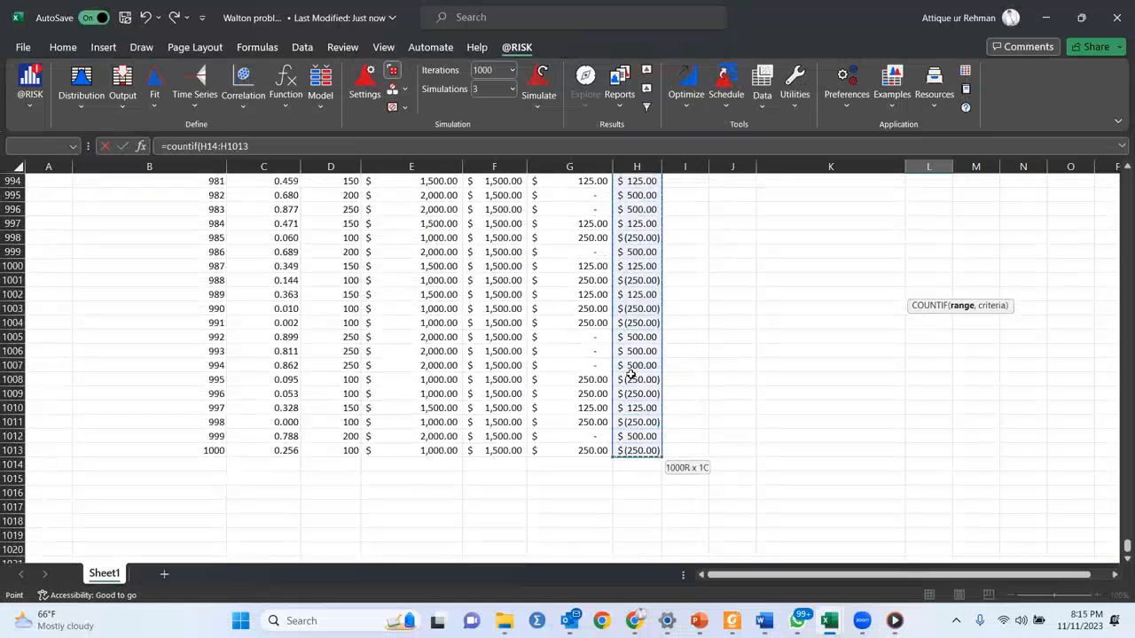
pyautogui.write(')')
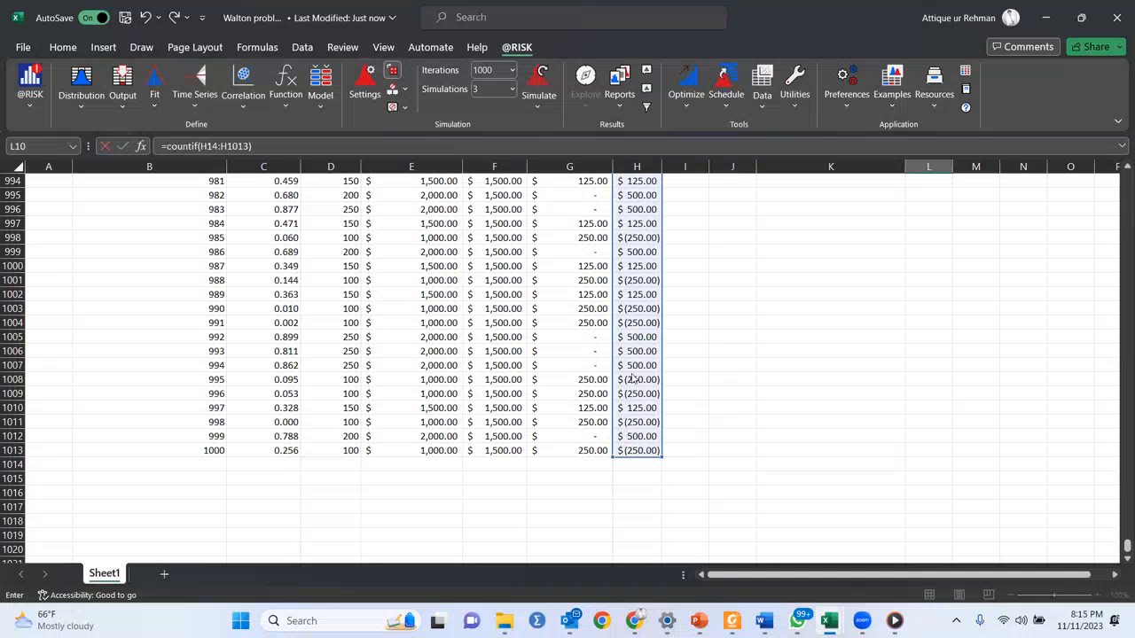
pyautogui.press('Return')
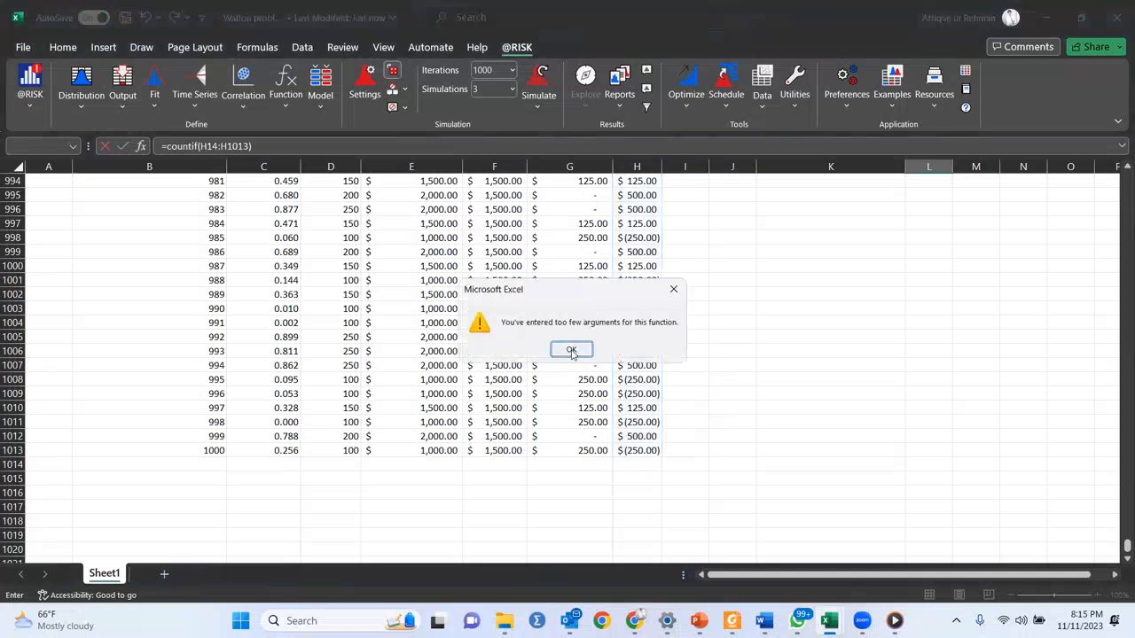
pyautogui.click(572, 351)
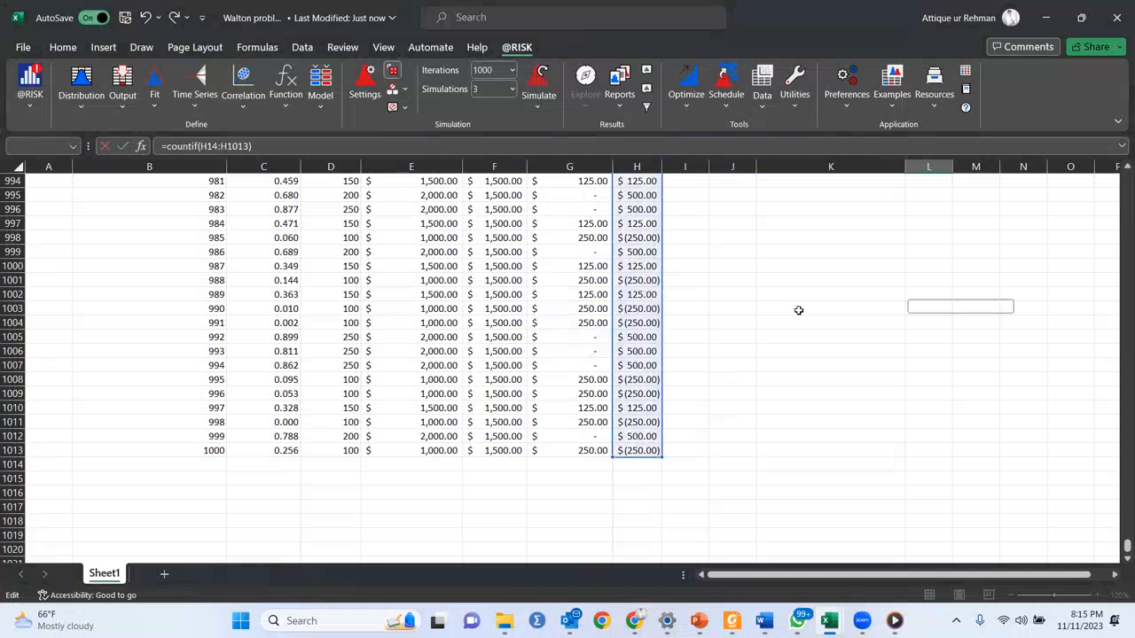
# Step: Complete the COUNTIF formula in L10 with the range H14:H1013 and the profit value in K10 as the criterion
pyautogui.scroll(20, 798, 310)
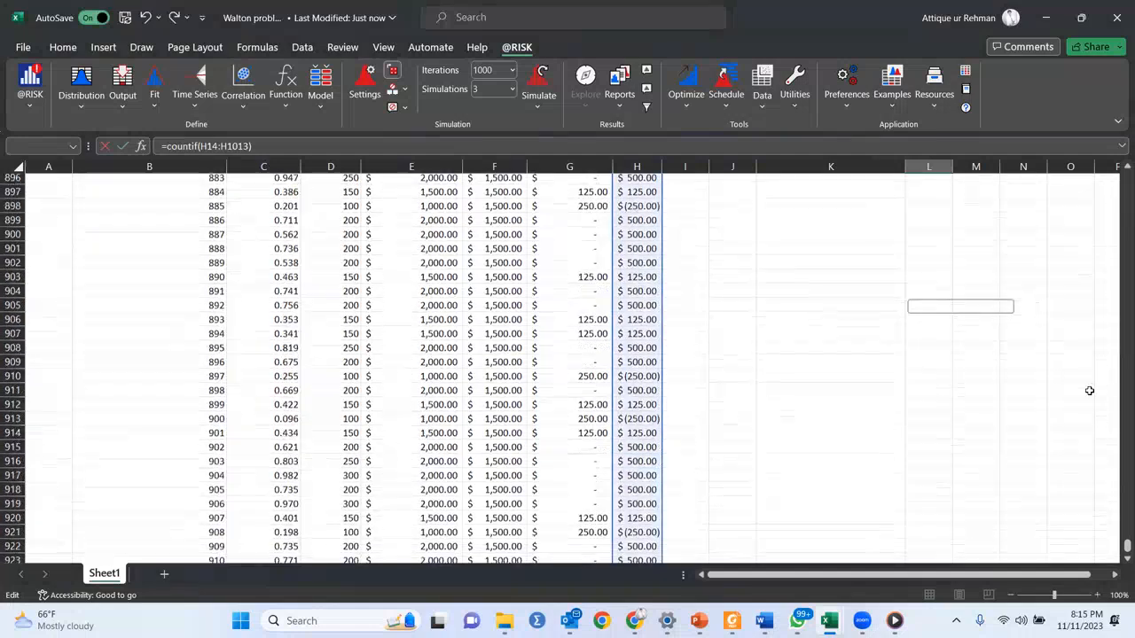
pyautogui.moveTo(1118, 509); pyautogui.dragTo(1125, 177)
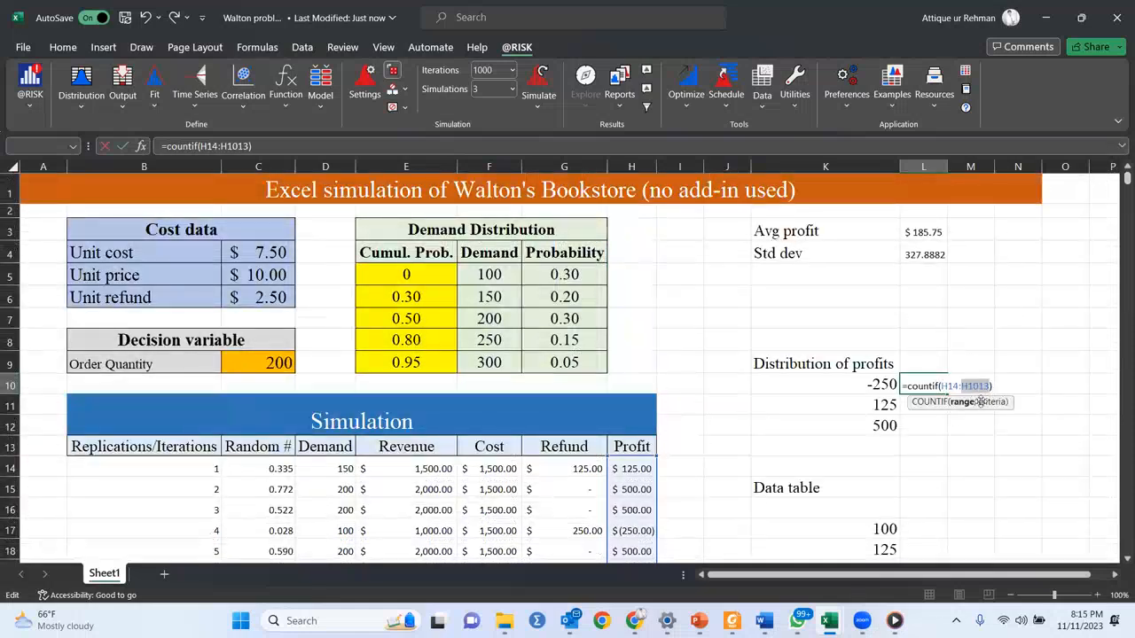
pyautogui.press('BackSpace')
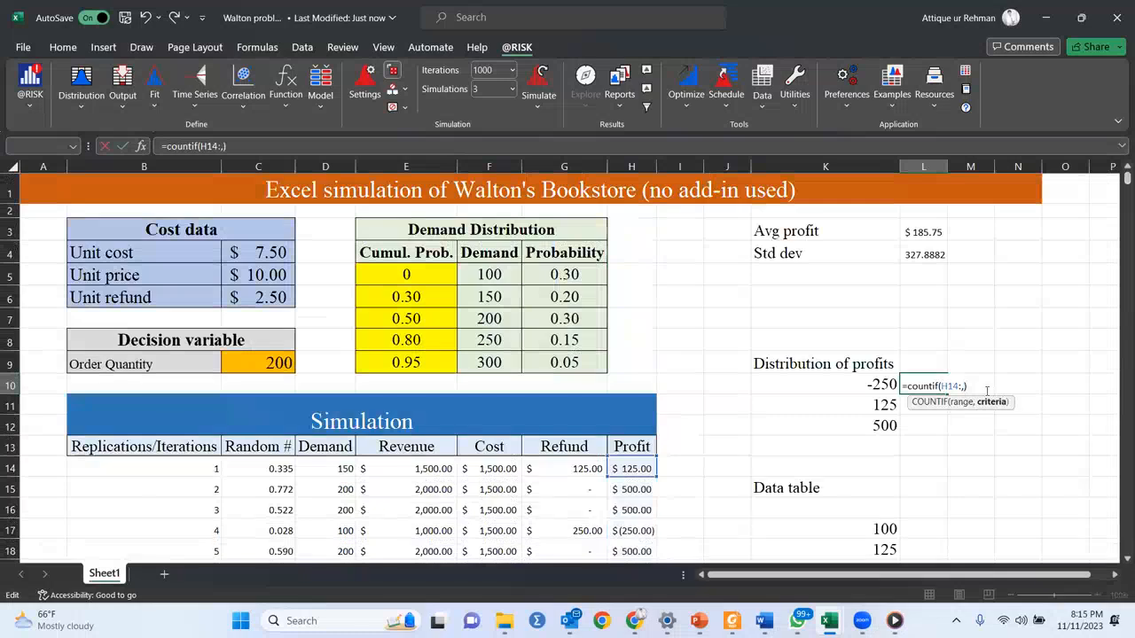
pyautogui.press('BackSpace')
pyautogui.write('H1013')
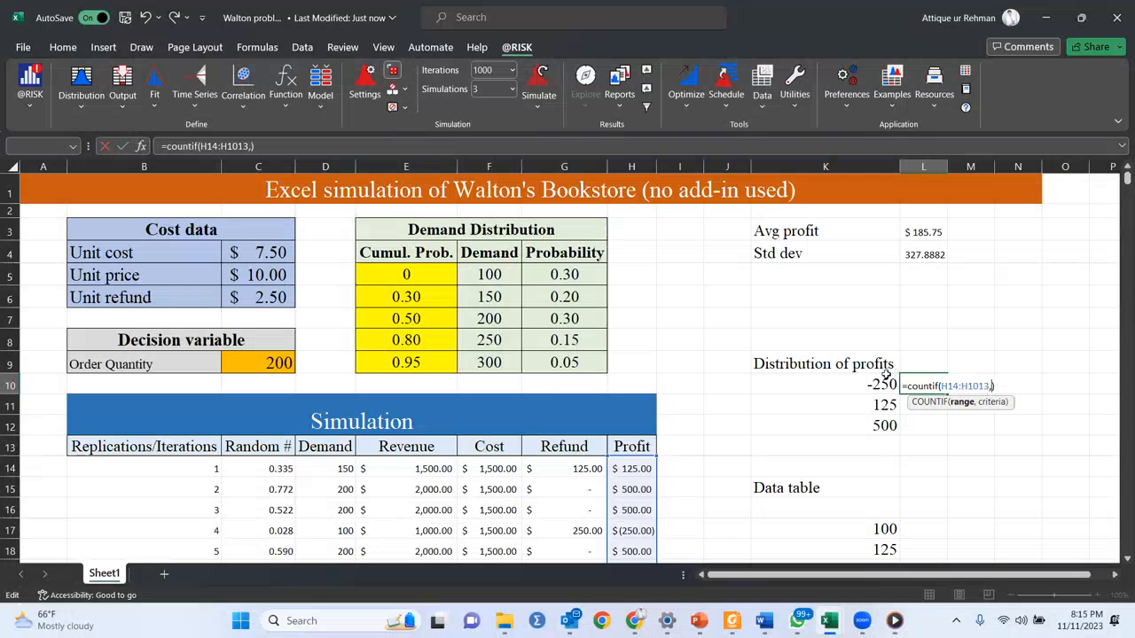
pyautogui.write(',')
pyautogui.click(873, 384)
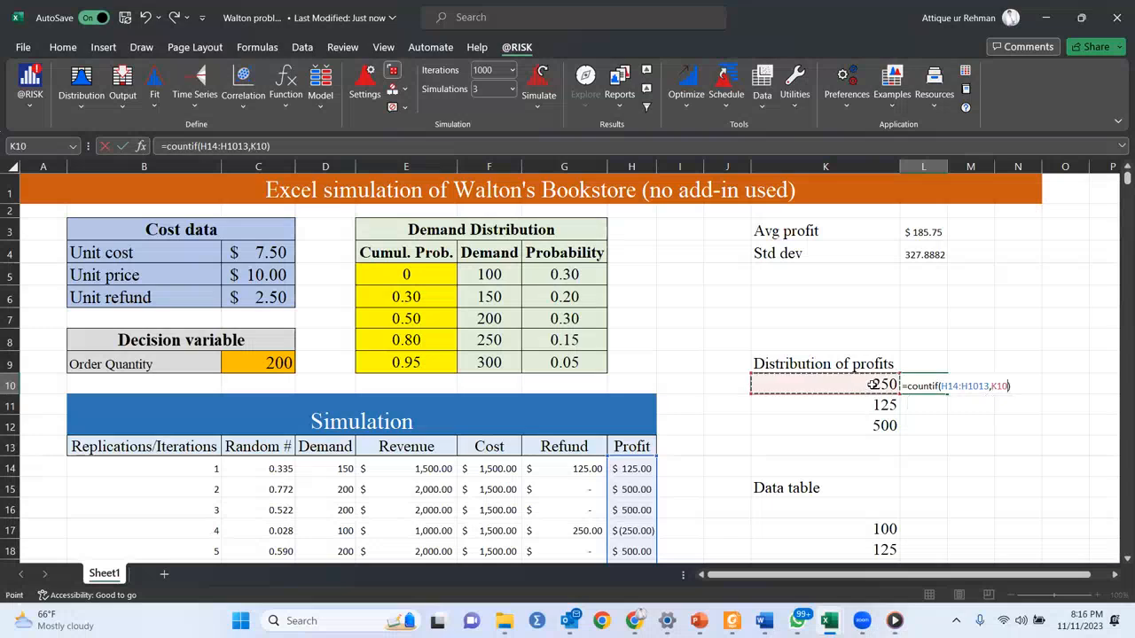
pyautogui.press('Return')
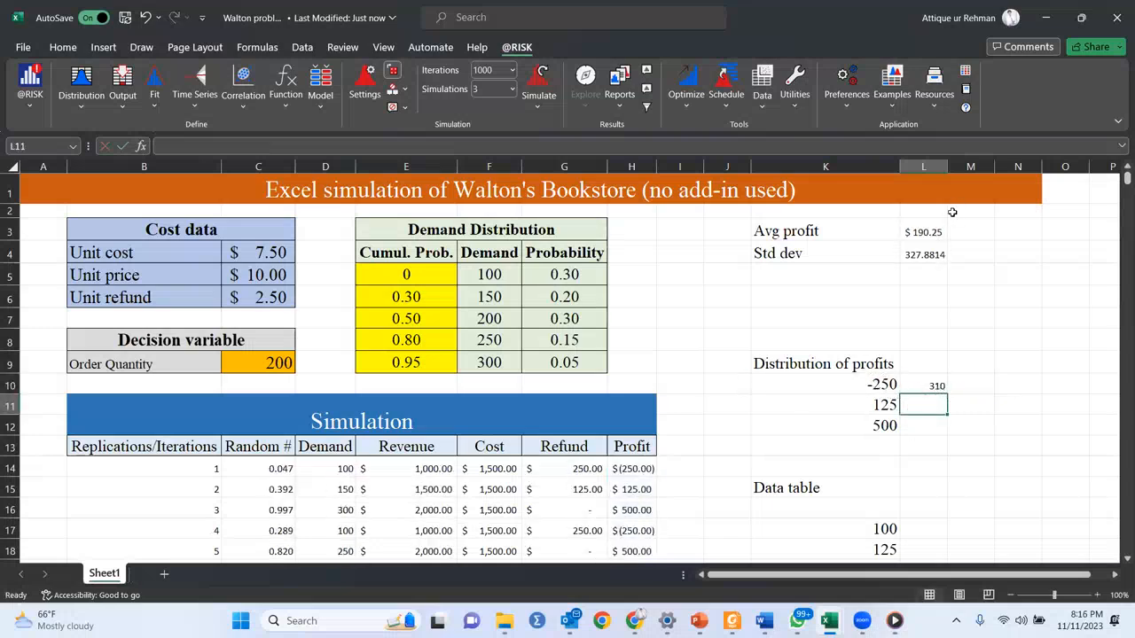
# Step: Format column L with the Times font at size 16
pyautogui.click(923, 167)
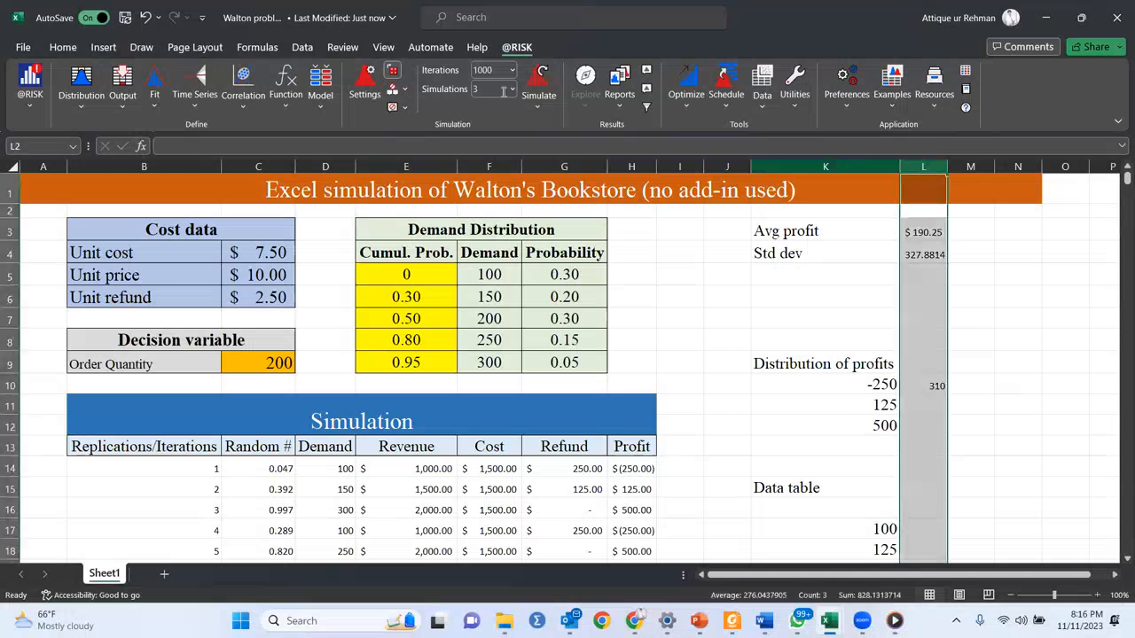
pyautogui.click(63, 47)
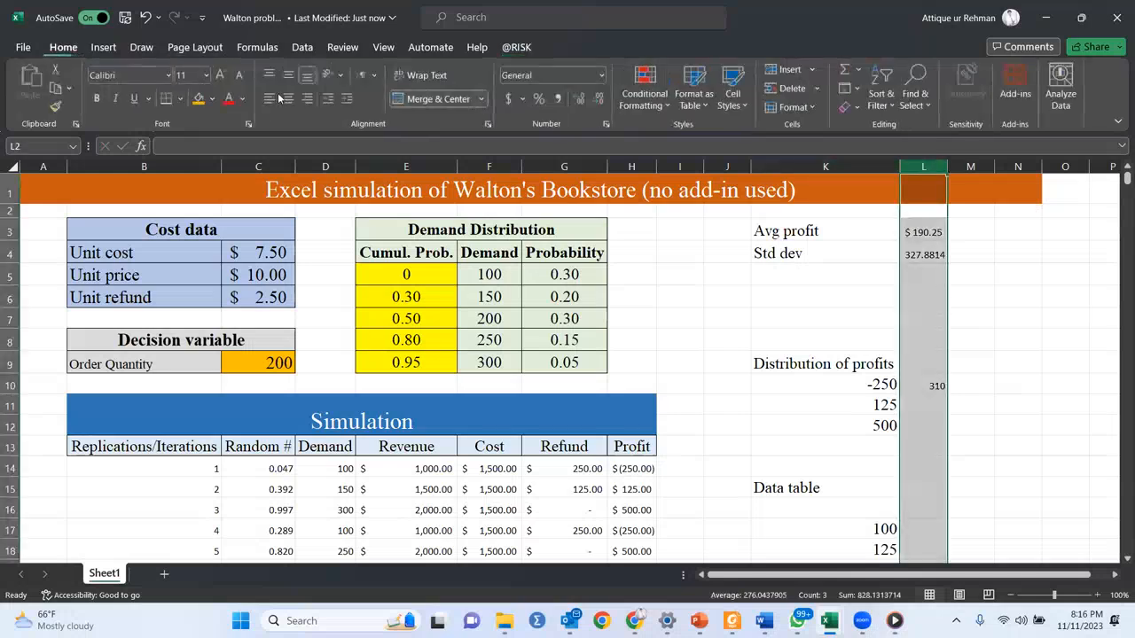
pyautogui.click(153, 71)
pyautogui.write('Times')
pyautogui.press('Tab')
pyautogui.write('16')
pyautogui.press('Return')
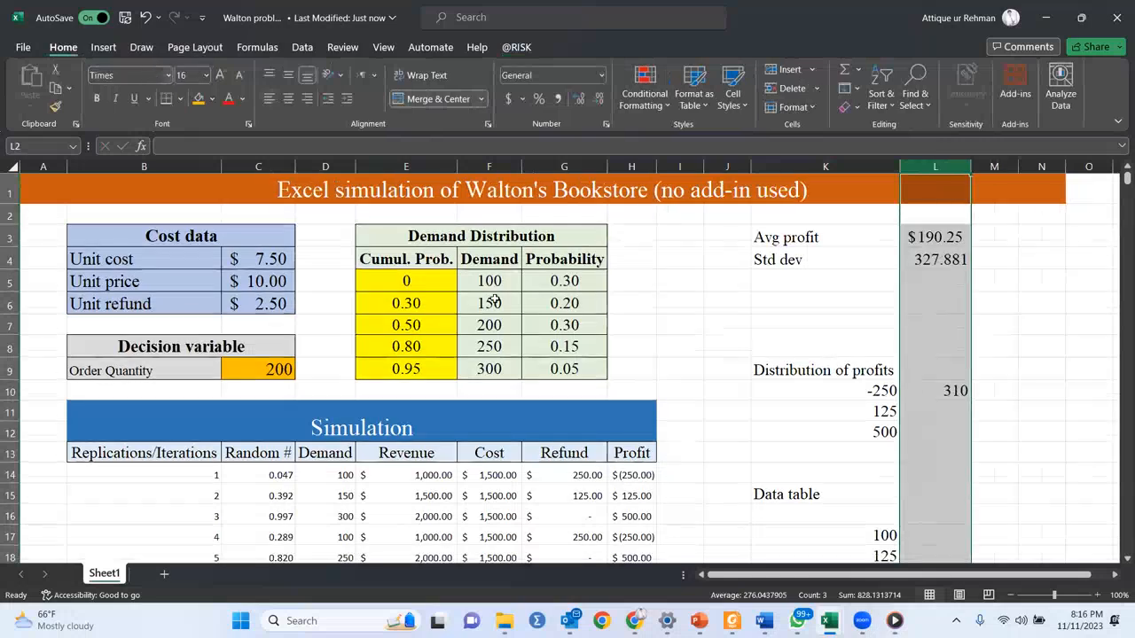
# Step: Make column K bold and auto-fit its width to the labels
pyautogui.click(821, 166)
pyautogui.hotkey('ctrl', 'b')
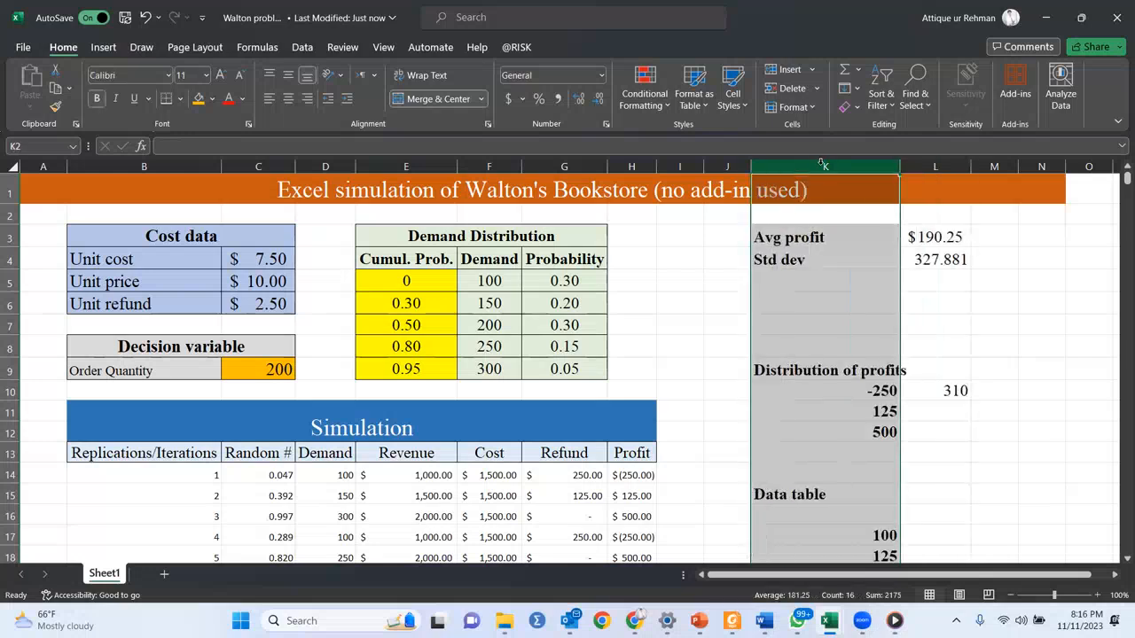
pyautogui.doubleClick(900, 169)
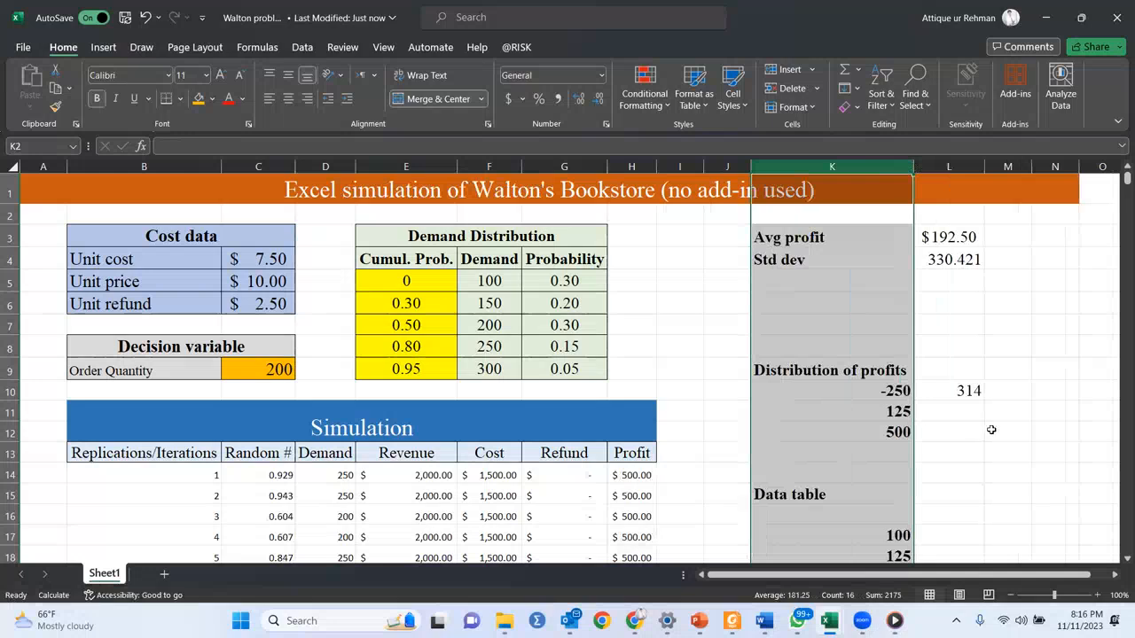
pyautogui.click(991, 430)
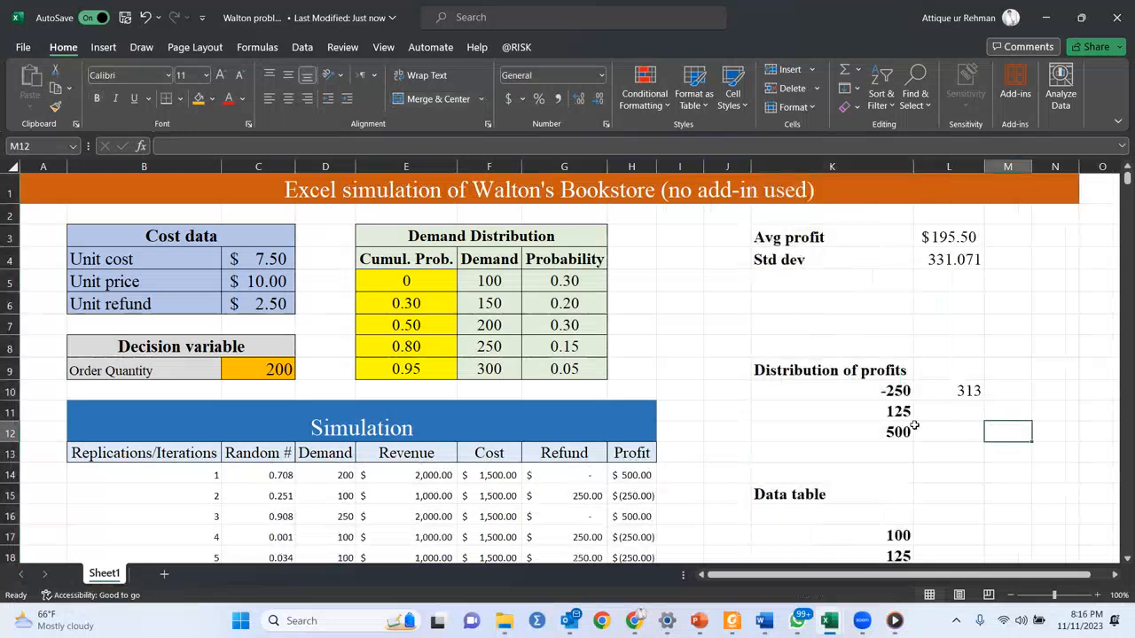
# Step: Copy the COUNTIF formula from L10 into L11 and L12 beside the 125 and 500 profits
pyautogui.scroll(-1, 914, 426)
pyautogui.scroll(1, 914, 426)
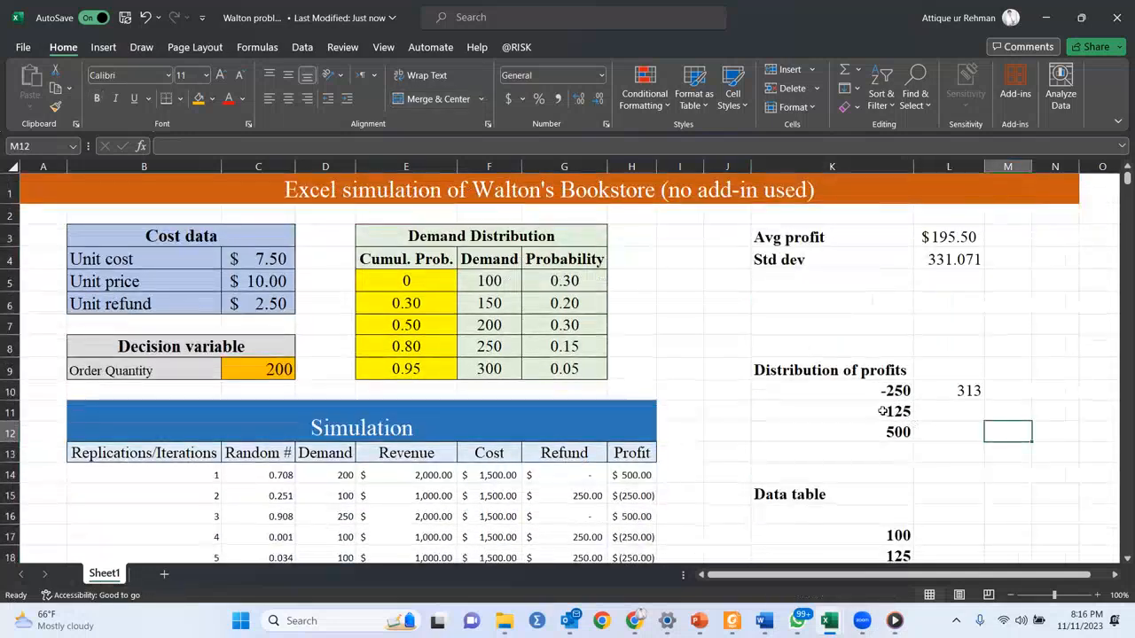
pyautogui.click(959, 390)
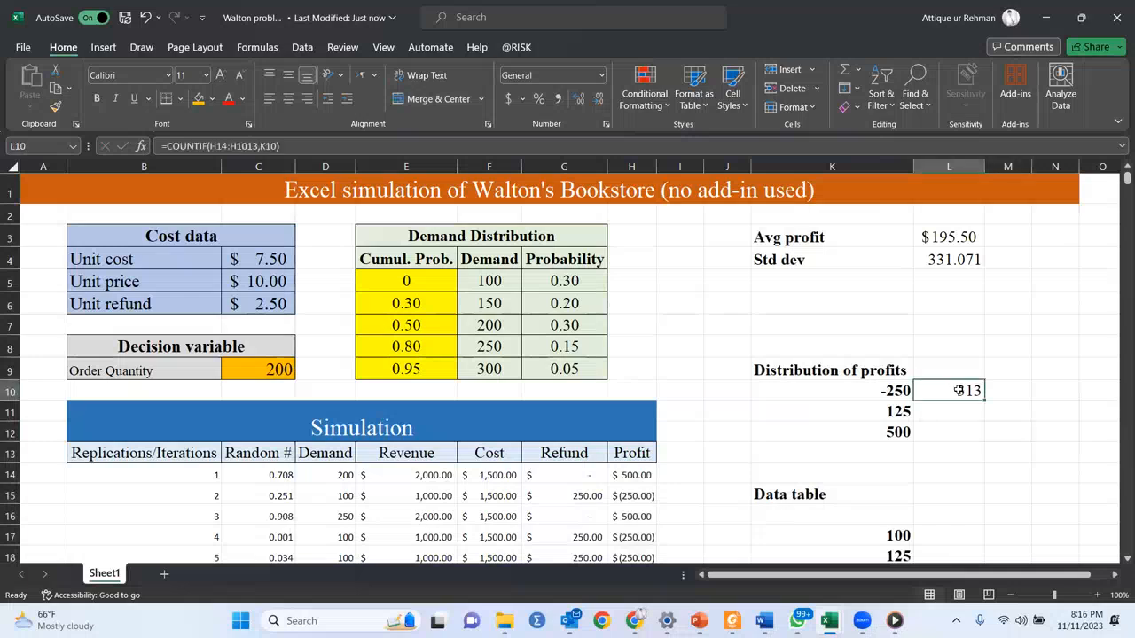
pyautogui.hotkey('ctrl', 'c')
pyautogui.press('Up')
pyautogui.press('Down')
pyautogui.press('Down')
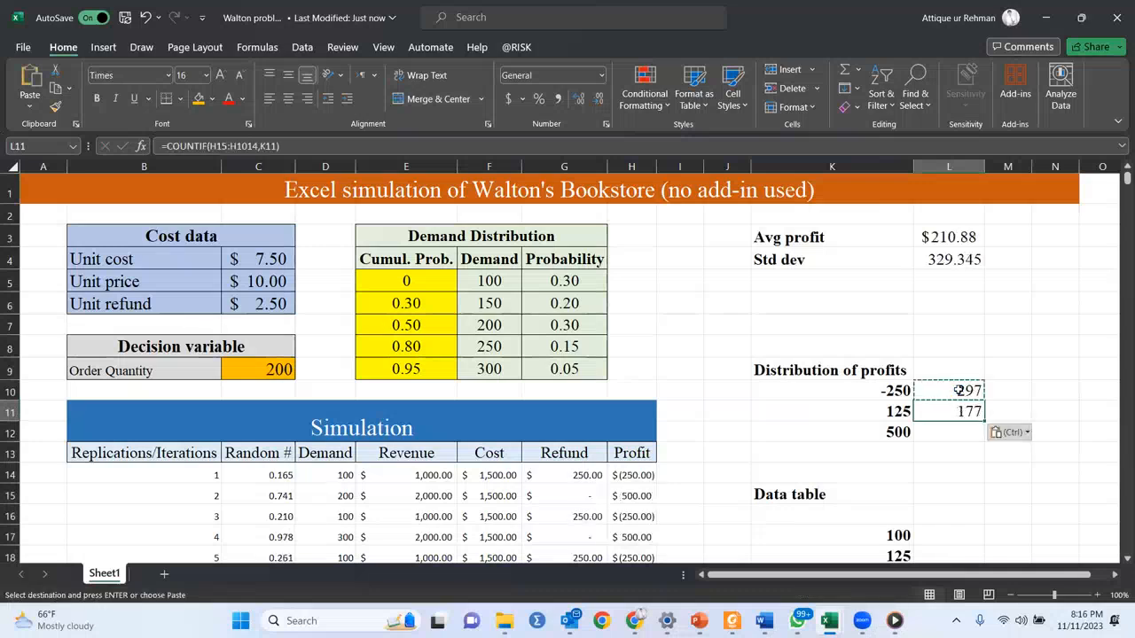
pyautogui.click(942, 429)
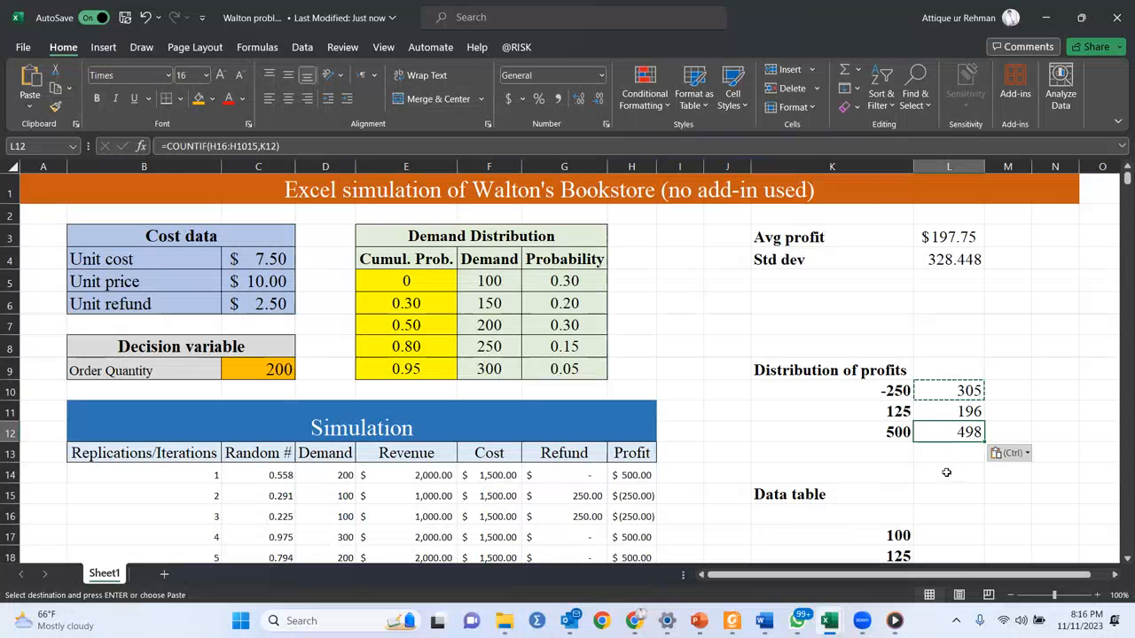
# Step: Add up the three profit counts in L10:L12 with a SUM formula in L14
pyautogui.click(946, 473)
pyautogui.write('=sum(')
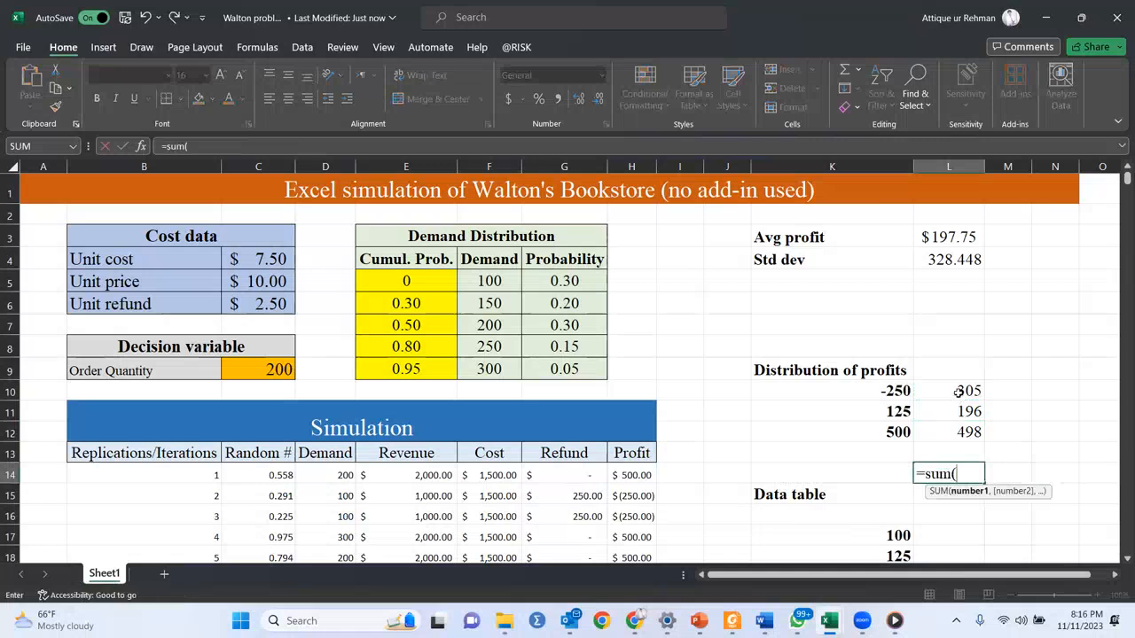
pyautogui.moveTo(957, 391); pyautogui.dragTo(957, 432)
pyautogui.write(')')
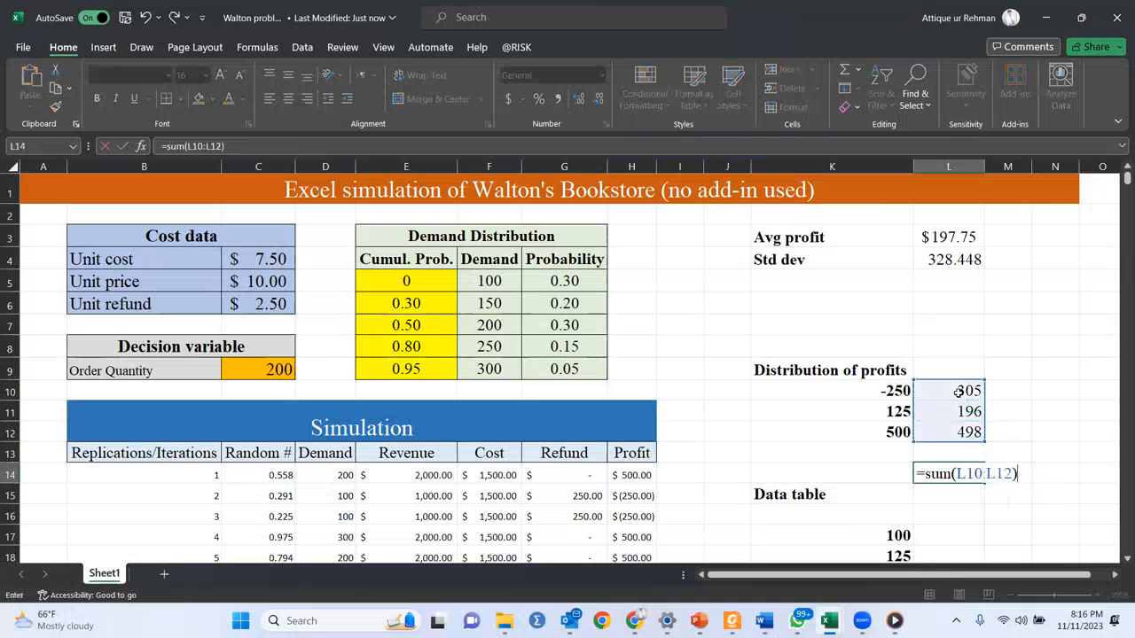
pyautogui.press('Return')
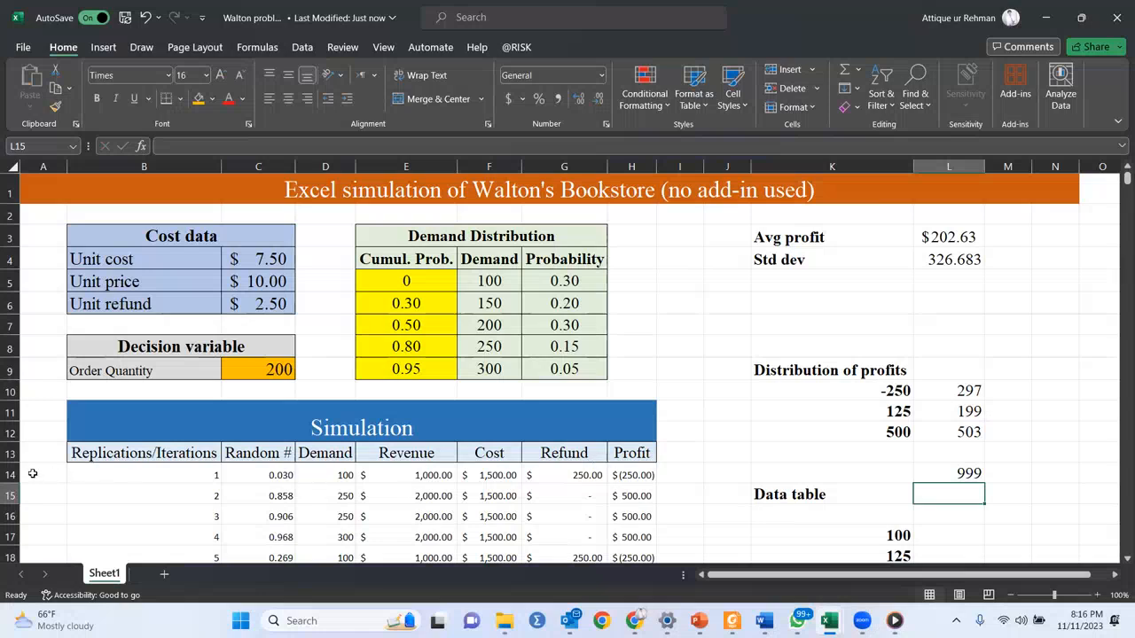
# Step: Inspect the COUNTIF formula in L10, and recalculate the simulation seven times to check the profit counts and their total
pyautogui.doubleClick(945, 390)
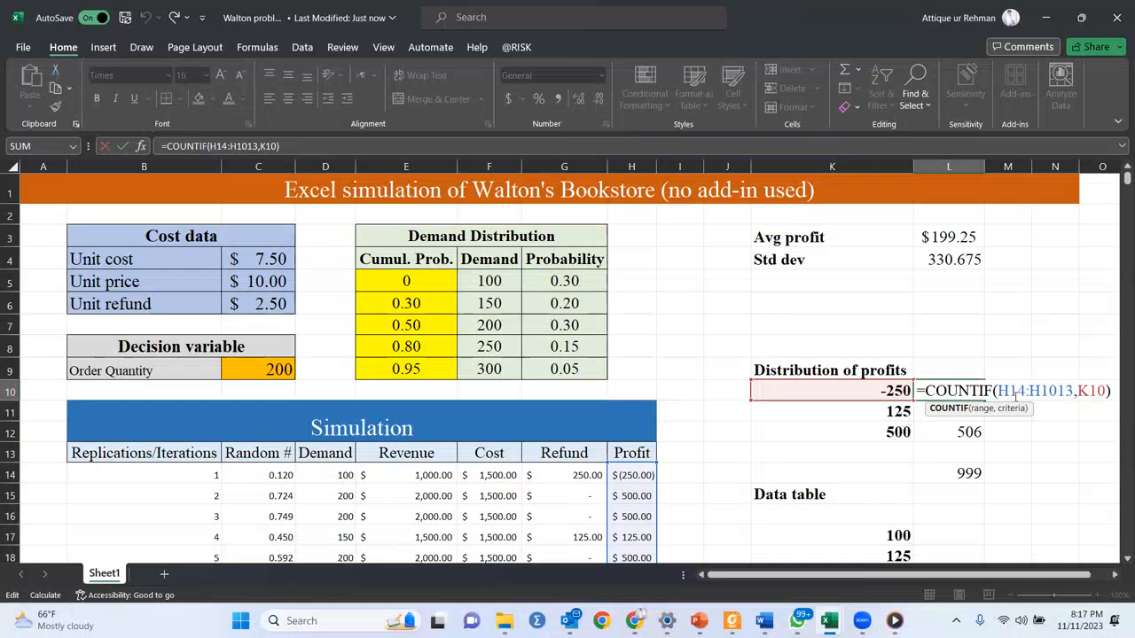
pyautogui.press('Return')
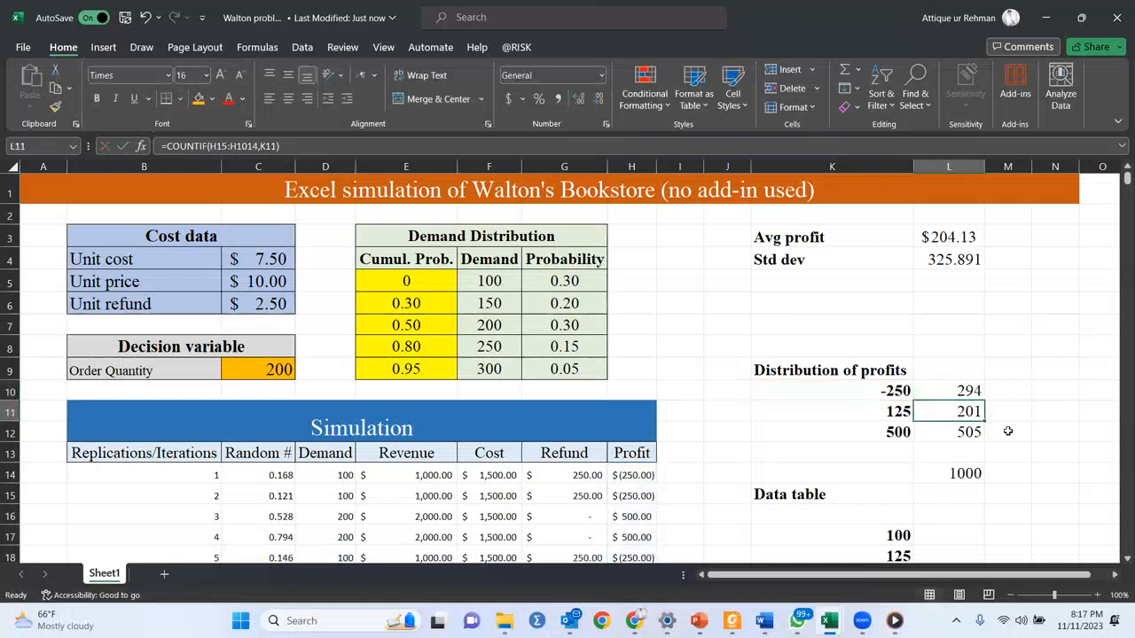
pyautogui.press('F9')
pyautogui.press('F9')
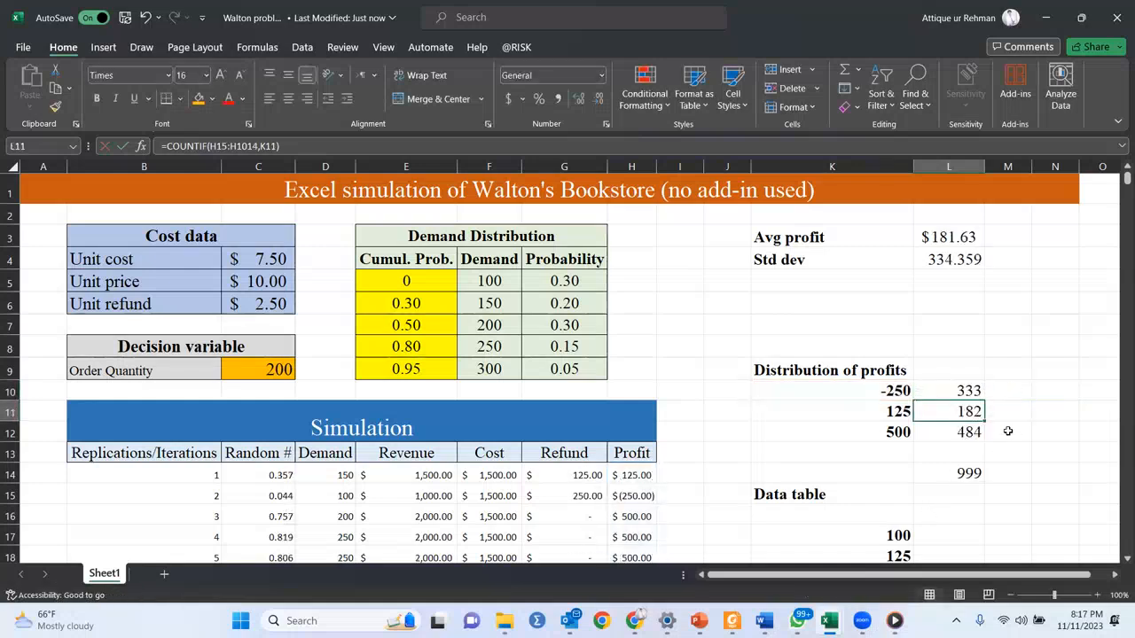
pyautogui.press('F9')
pyautogui.press('F9')
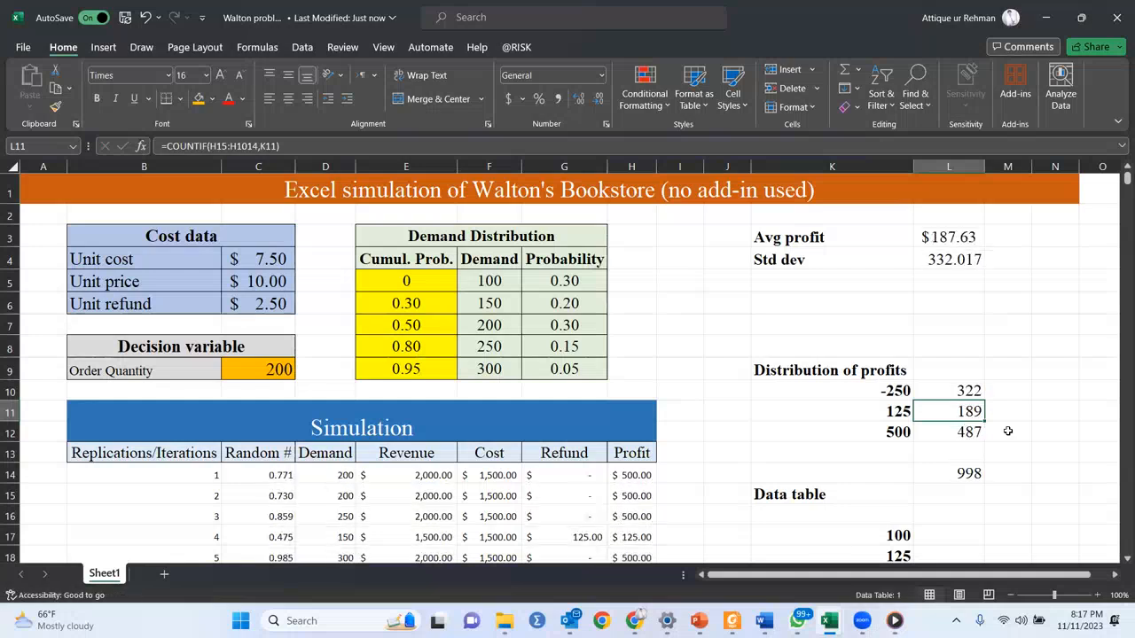
pyautogui.press('F9')
pyautogui.press('F9')
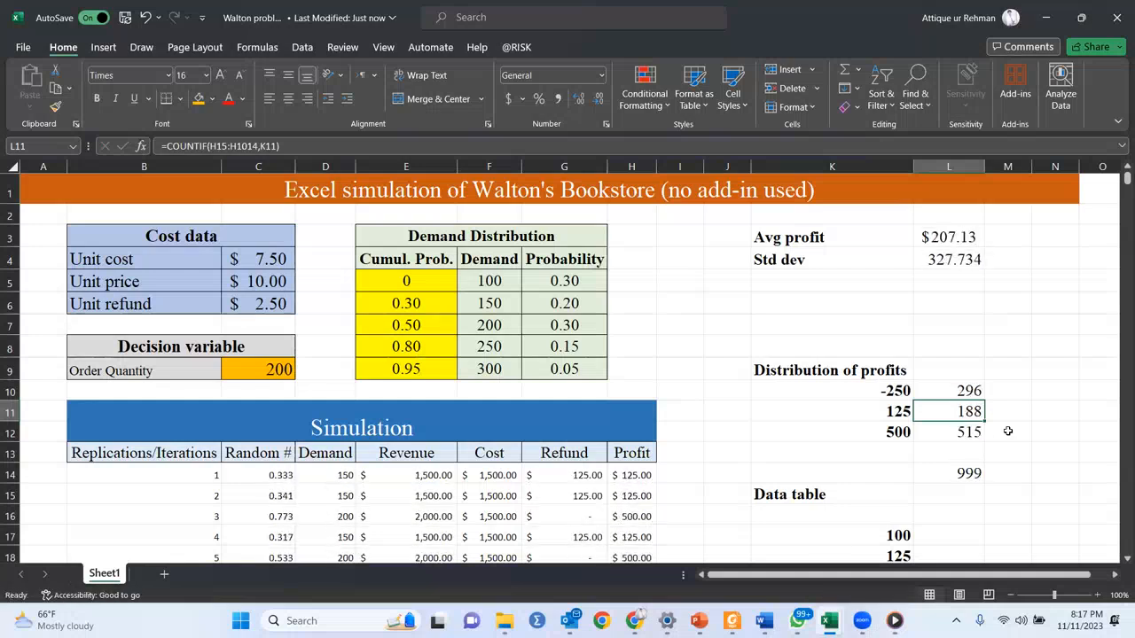
pyautogui.press('F9')
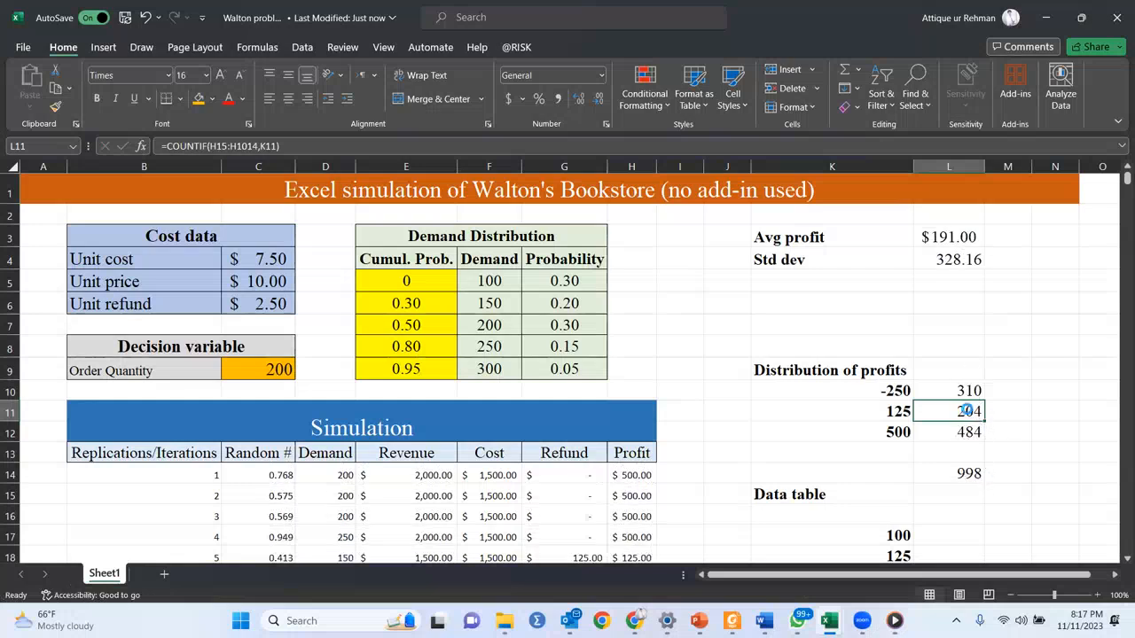
# Step: Recalculate the simulation once and look through the replication rows down to about row 222, checking the profit values in column H
pyautogui.press('F9')
pyautogui.scroll(-4, 722, 470)
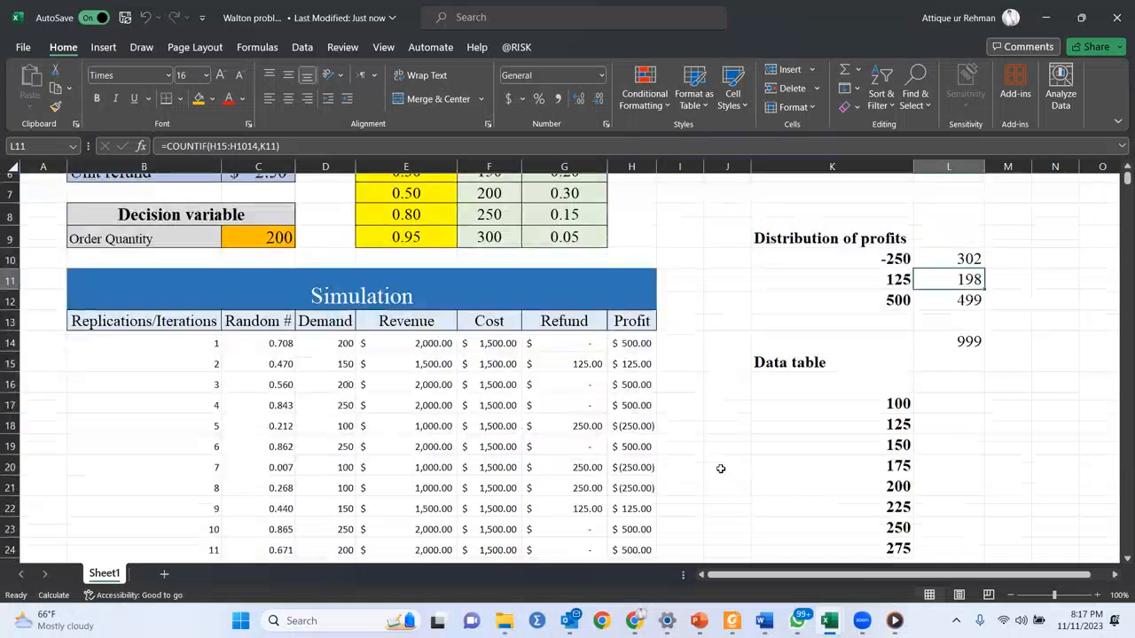
pyautogui.scroll(-8, 721, 468)
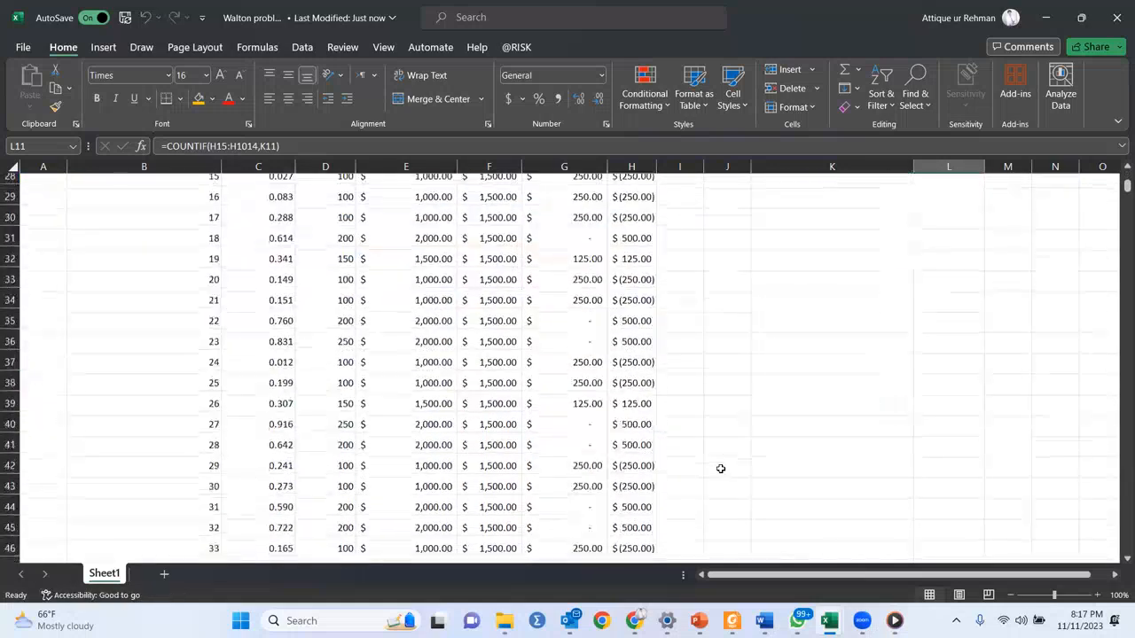
pyautogui.scroll(-6, 721, 468)
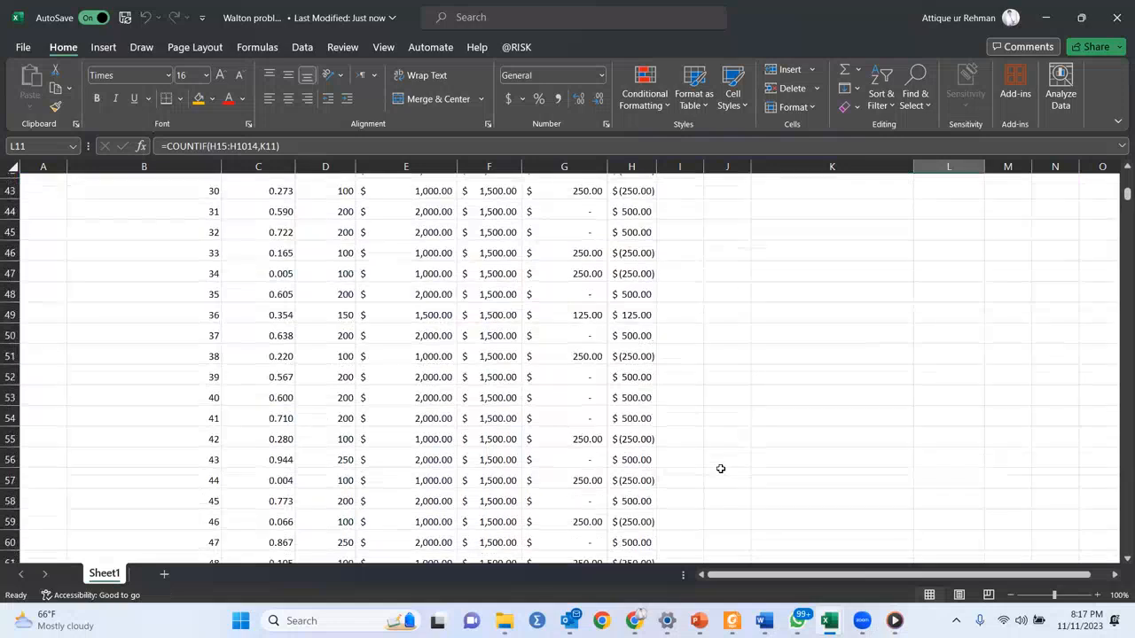
pyautogui.scroll(-14, 720, 469)
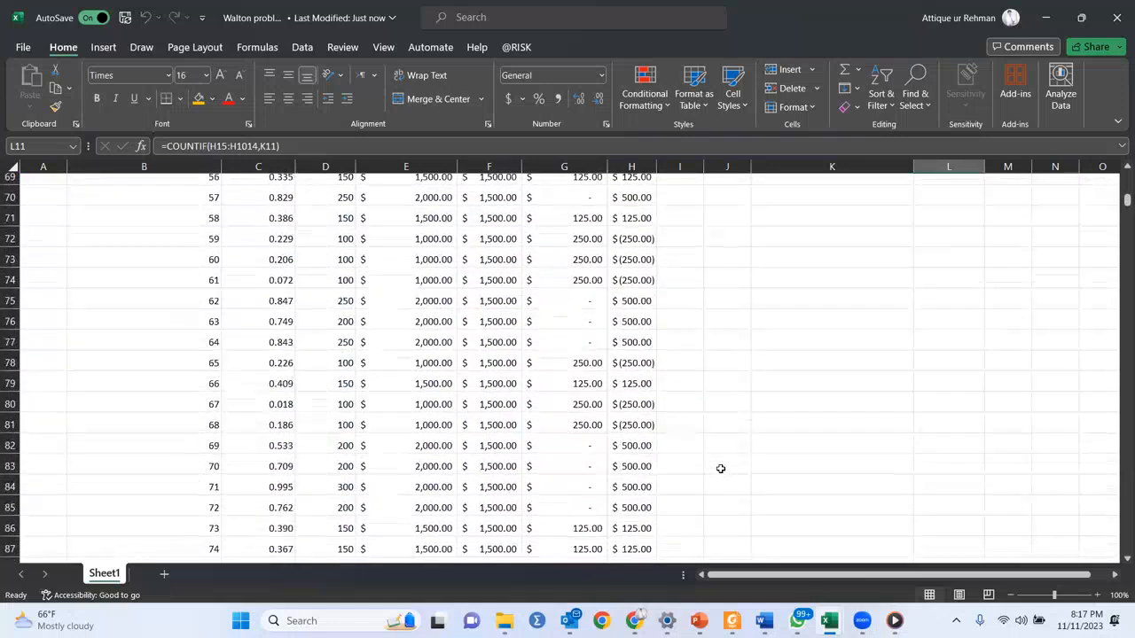
pyautogui.scroll(-8, 721, 468)
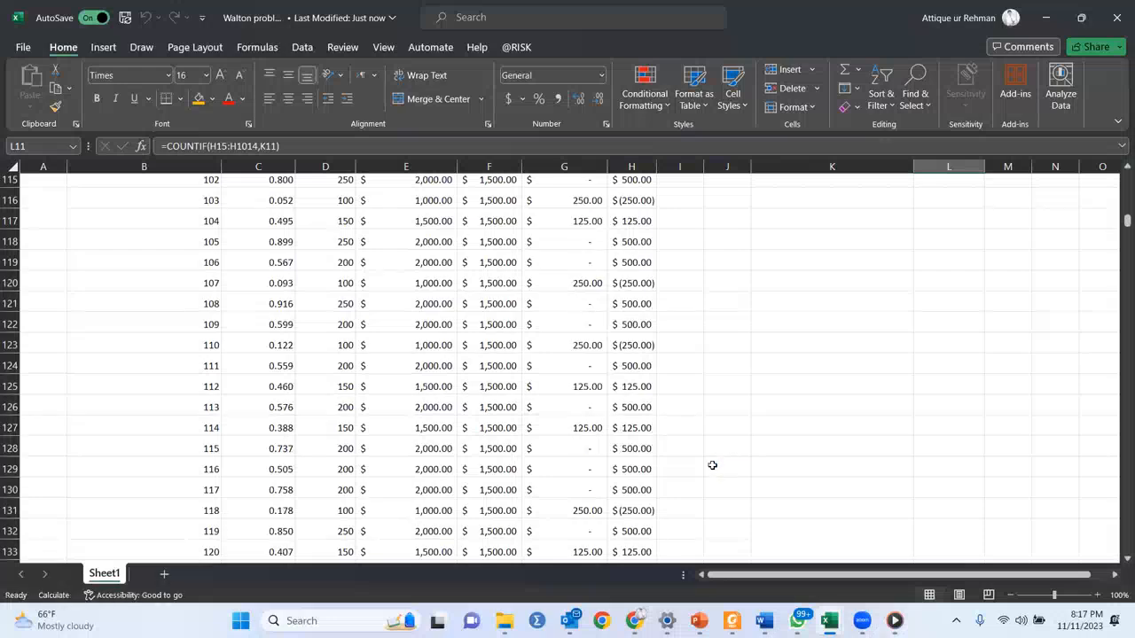
pyautogui.scroll(-19, 708, 463)
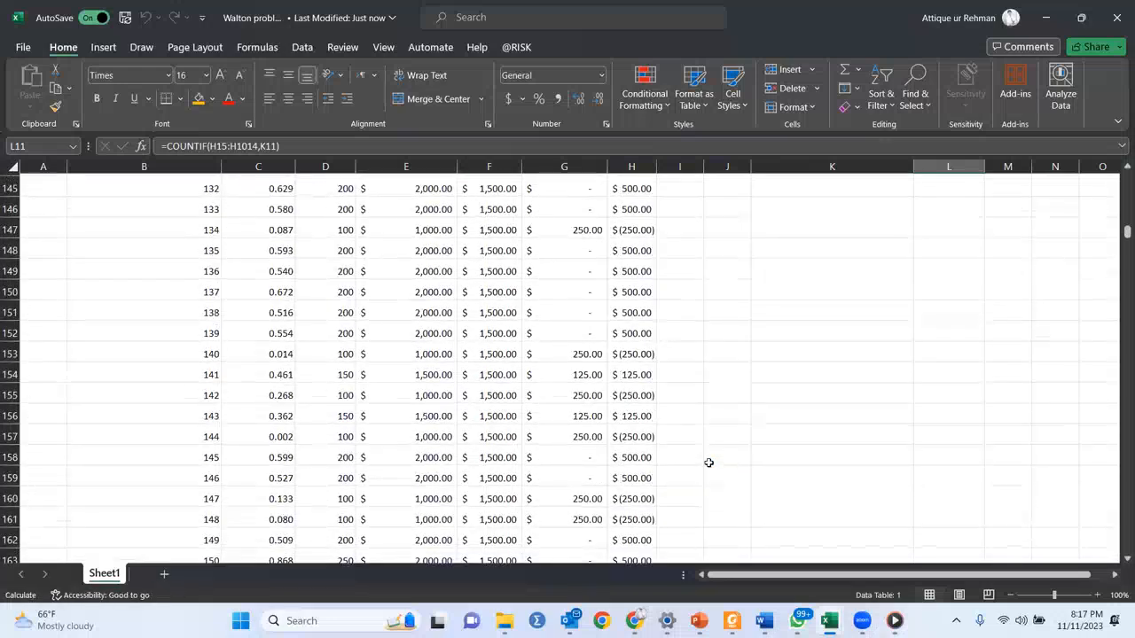
pyautogui.scroll(-7, 709, 463)
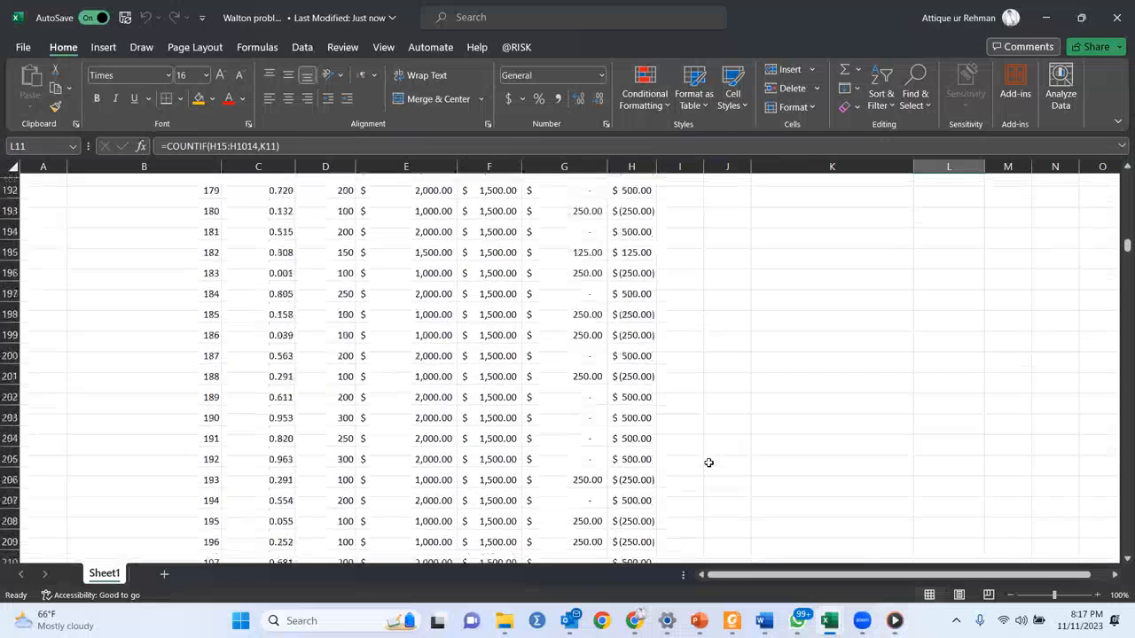
pyautogui.scroll(-4, 709, 463)
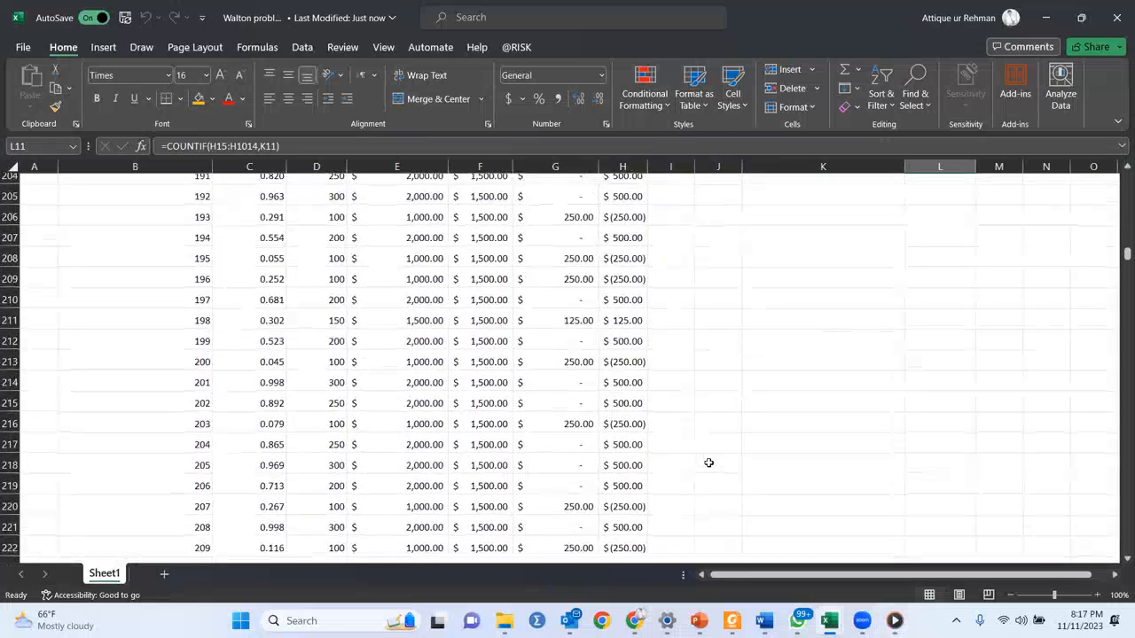
pyautogui.hotkey('alt', 'Tab')
pyautogui.hotkey('alt', 'Tab')
pyautogui.hotkey('alt', 'Tab')
pyautogui.hotkey('alt', 'Tab')
pyautogui.hotkey('alt', 'Tab')
pyautogui.hotkey('alt', 'Tab')
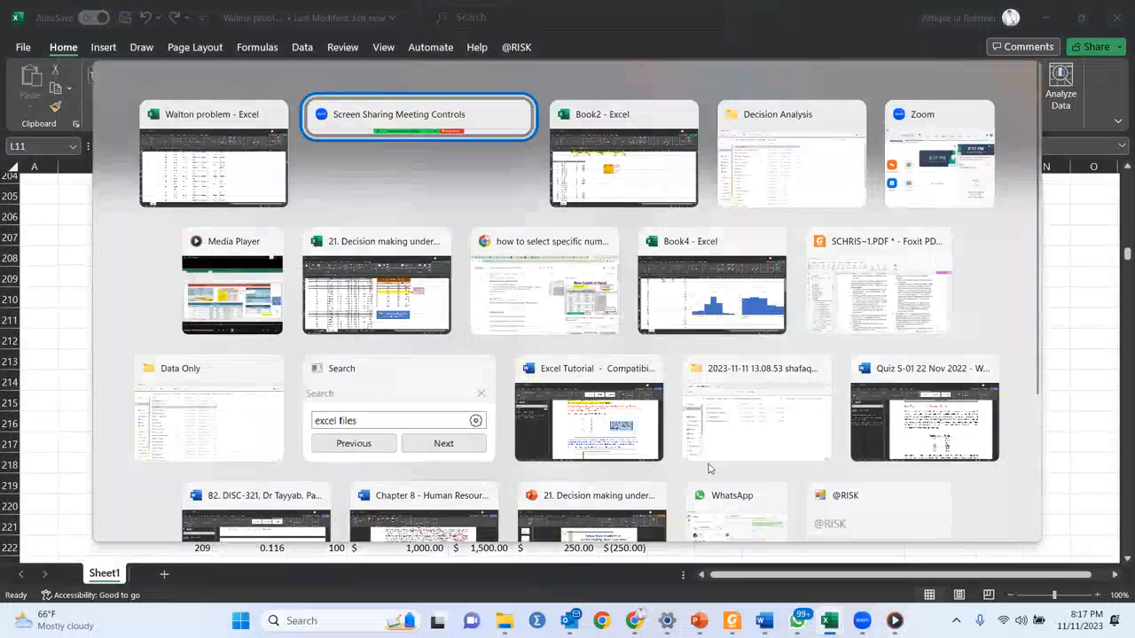
pyautogui.hotkey('alt', 'Tab')
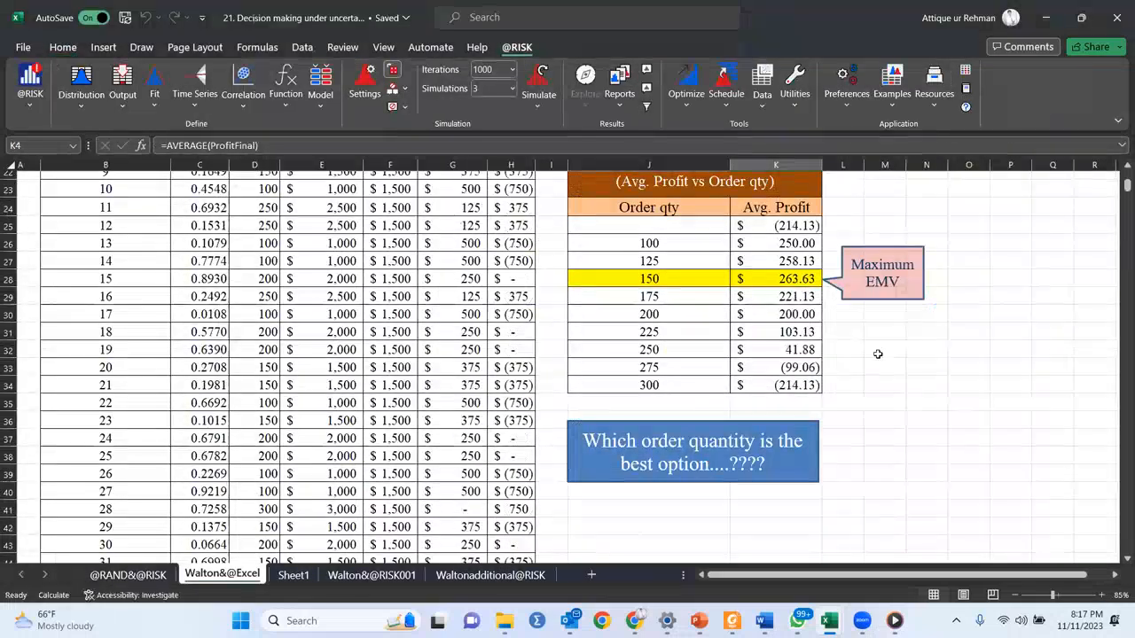
pyautogui.click(877, 349)
pyautogui.scroll(7, 878, 354)
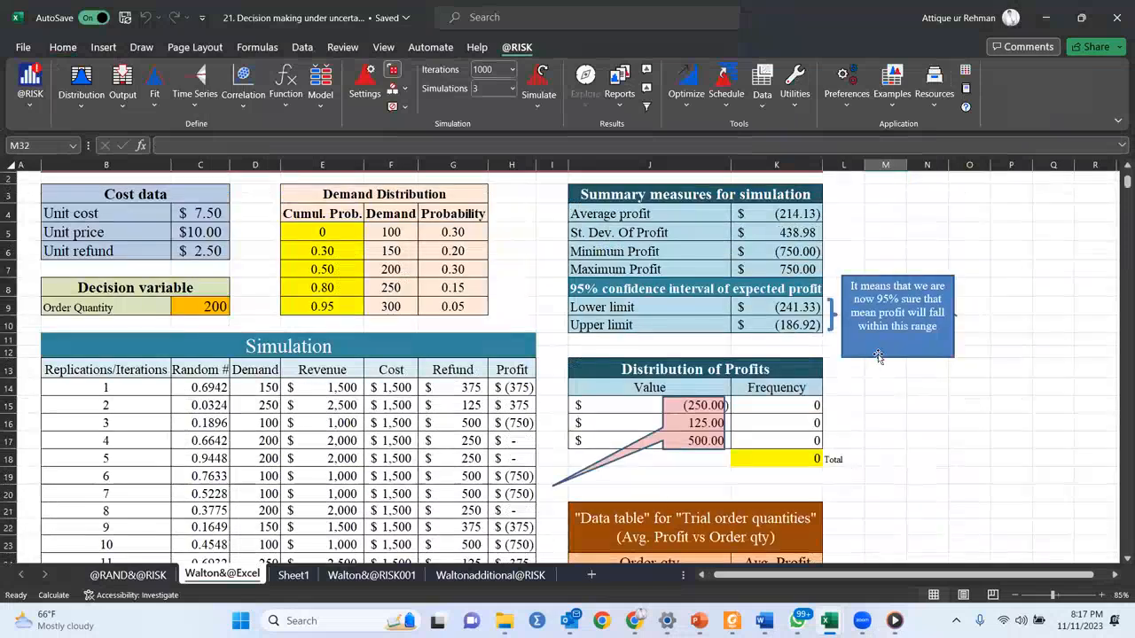
pyautogui.press('F9')
pyautogui.press('F9')
pyautogui.press('F9')
pyautogui.press('F9')
pyautogui.press('F9')
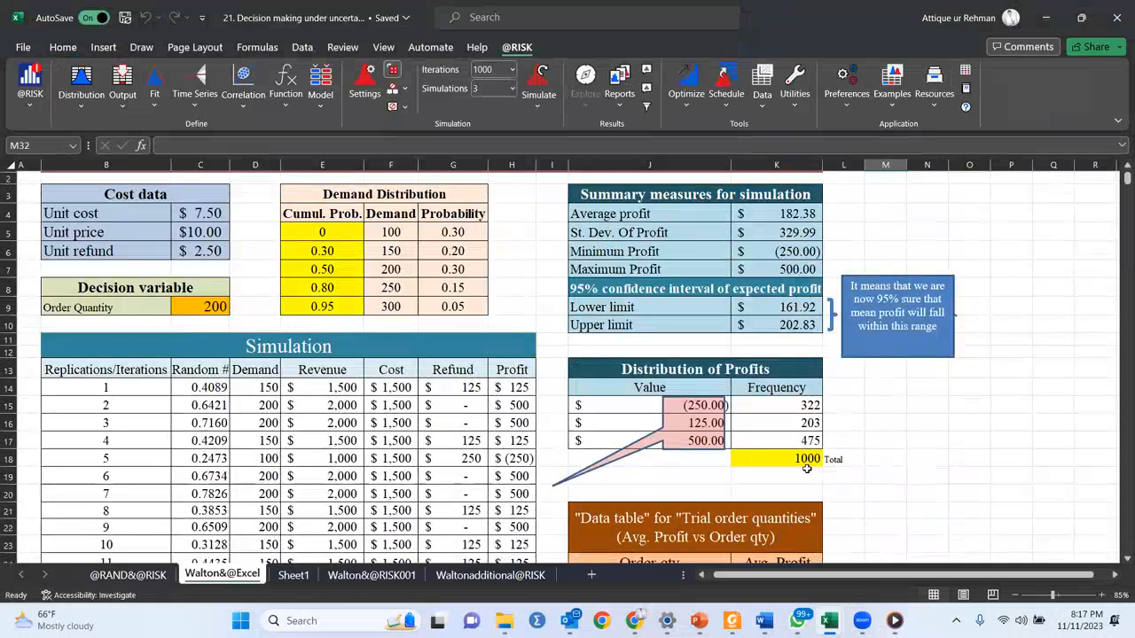
pyautogui.press('F9')
pyautogui.press('F9')
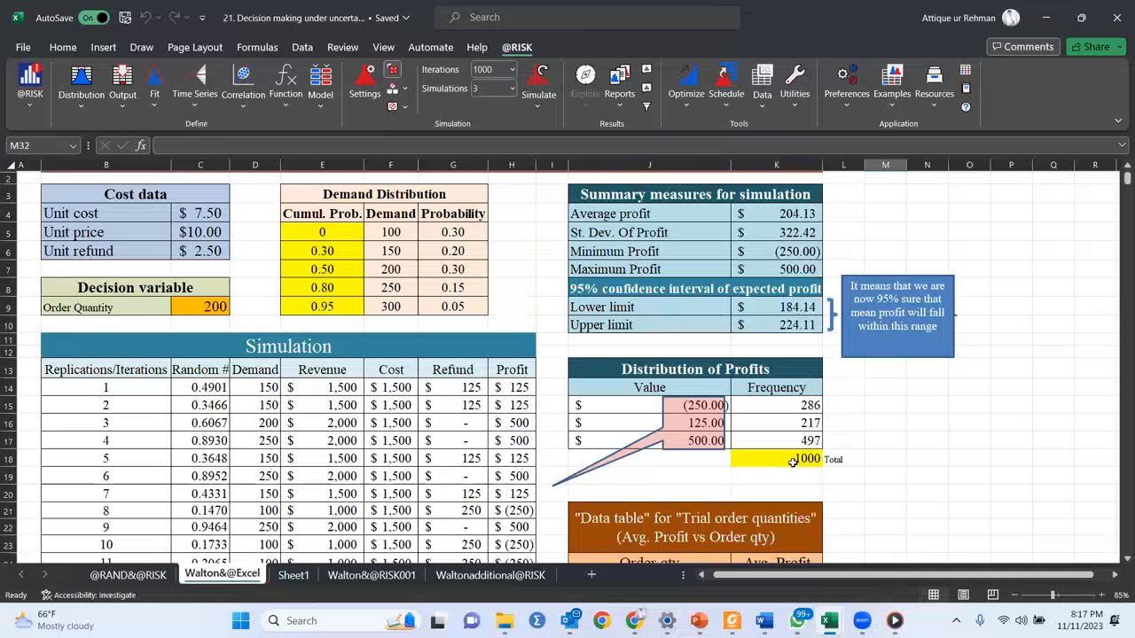
pyautogui.press('F9')
pyautogui.press('F9')
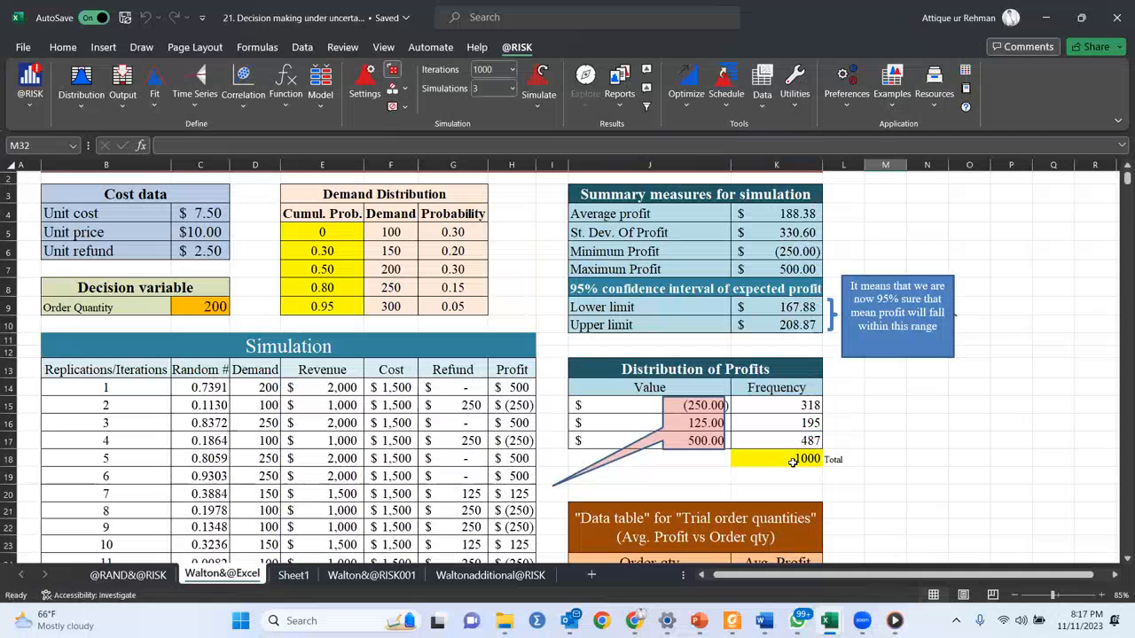
pyautogui.press('F9')
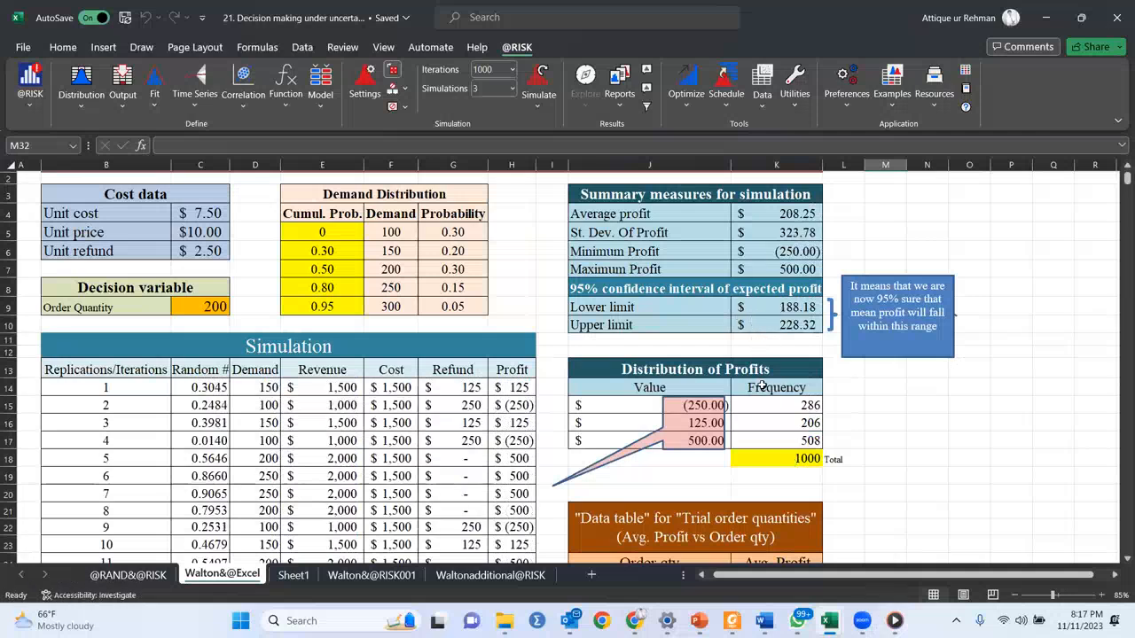
pyautogui.press('F9')
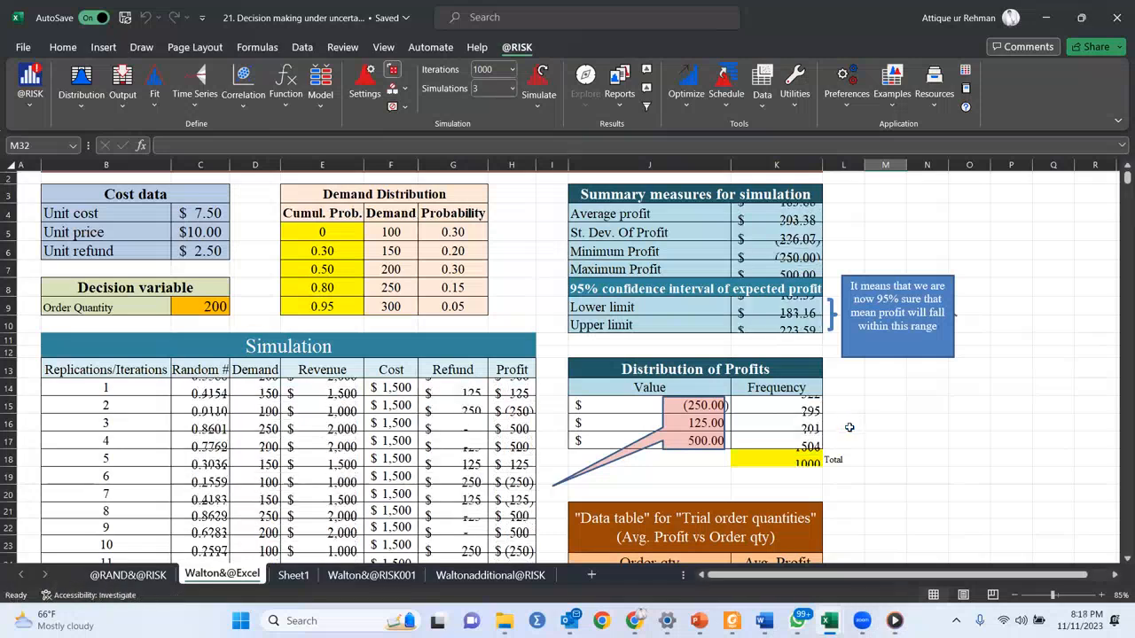
pyautogui.click(890, 445)
pyautogui.scroll(-3, 892, 447)
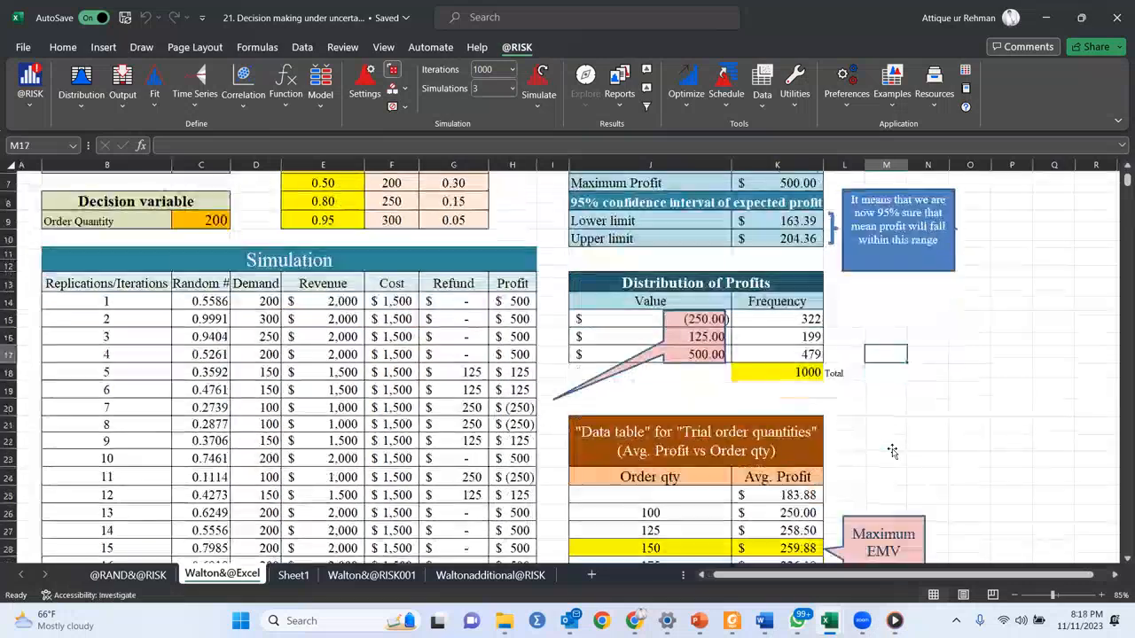
pyautogui.scroll(3, 892, 448)
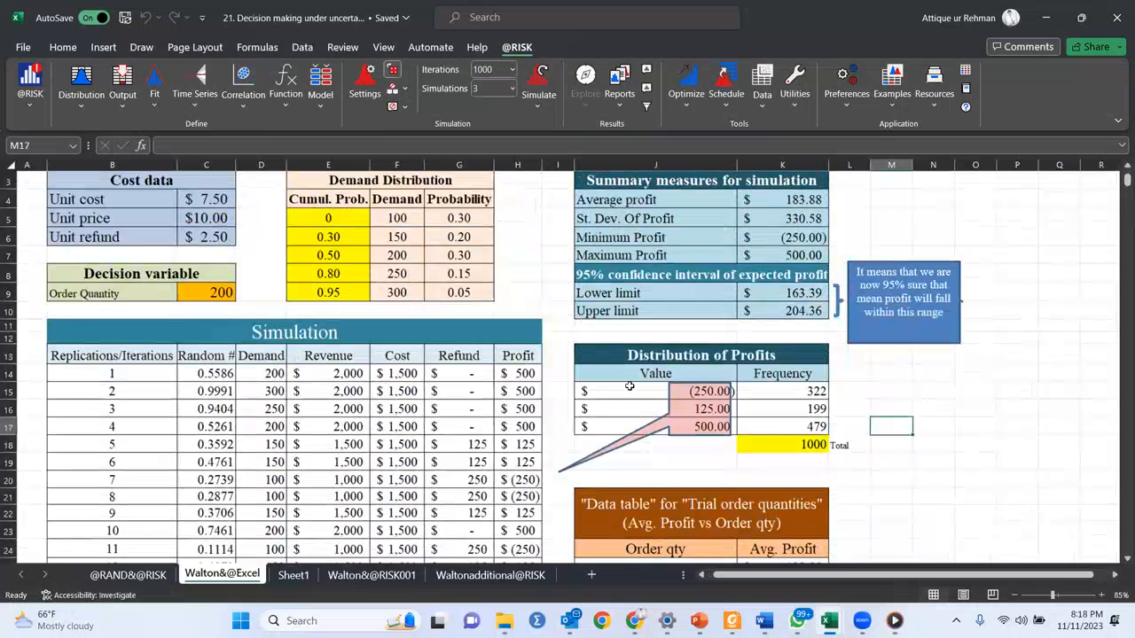
pyautogui.scroll(1, 630, 386)
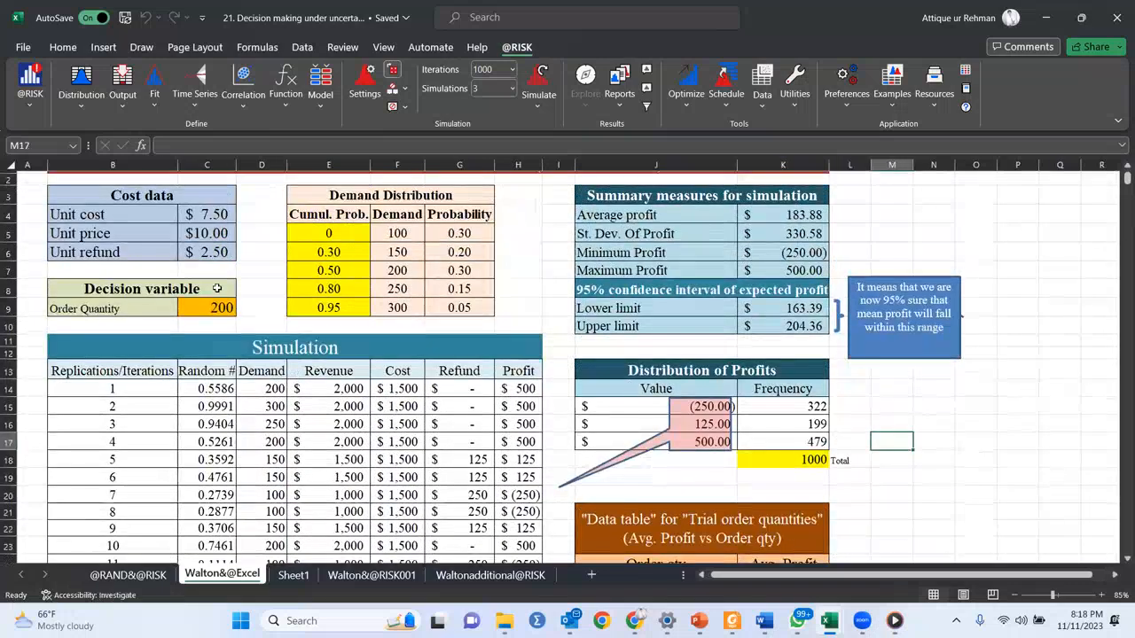
# Step: Try order quantities of 110 and 120 in C9, and return the order quantity to 200
pyautogui.click(217, 307)
pyautogui.write('110')
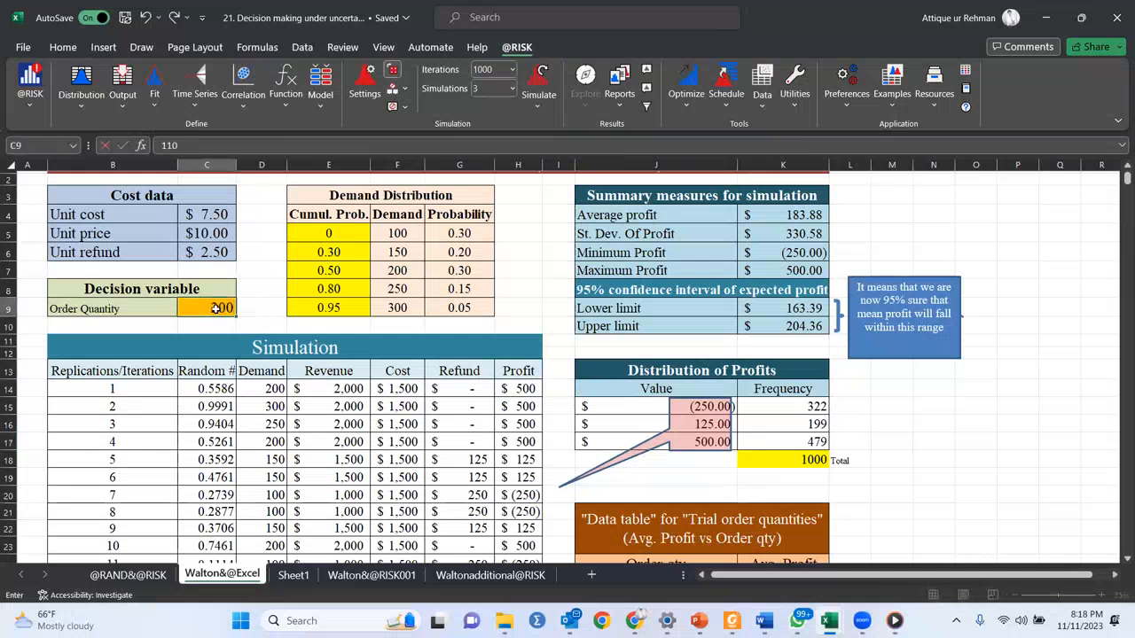
pyautogui.press('Return')
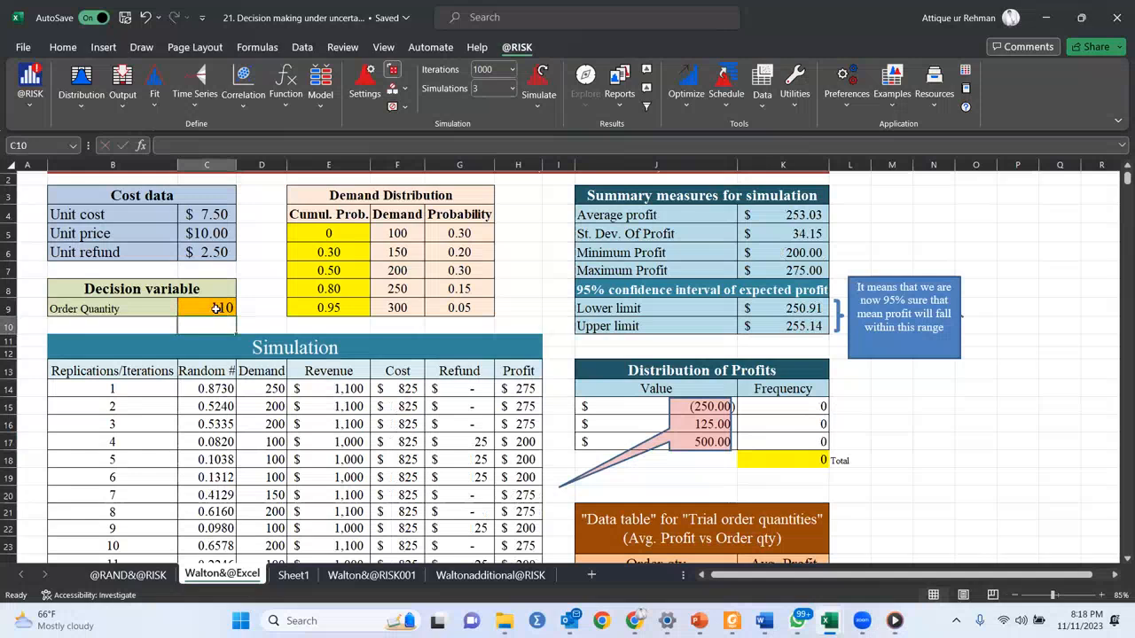
pyautogui.click(216, 308)
pyautogui.write('120')
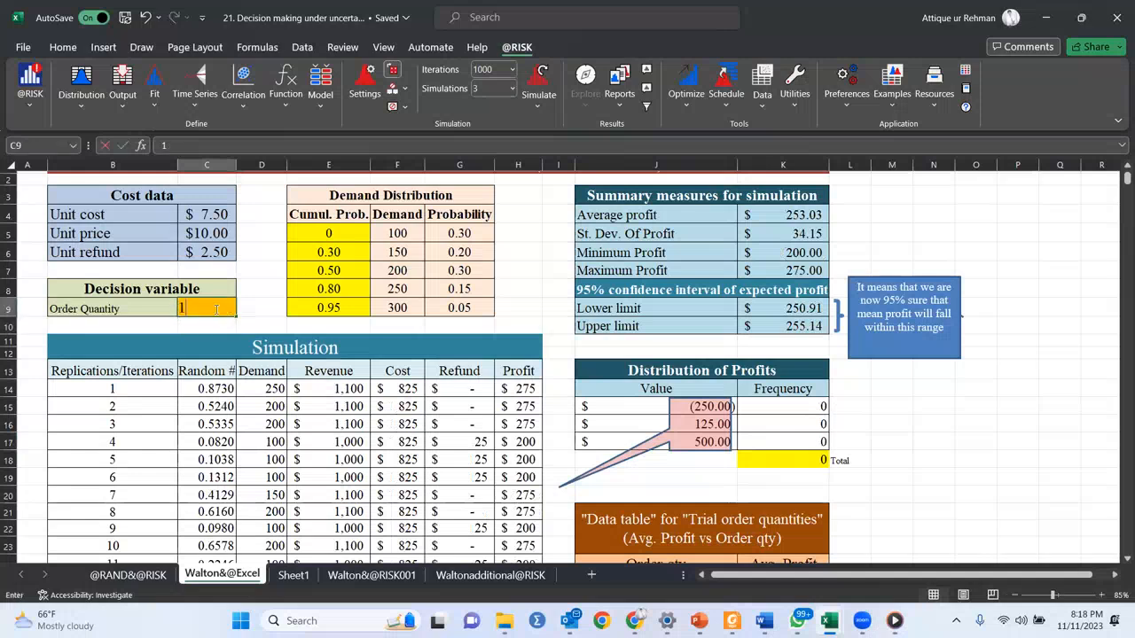
pyautogui.press('Return')
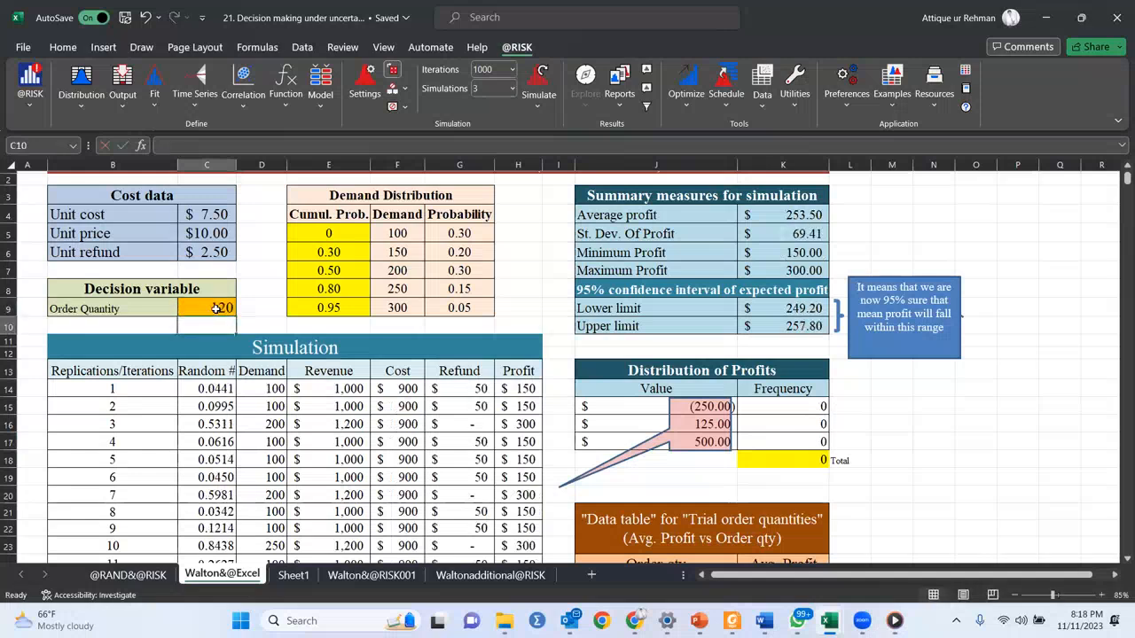
pyautogui.click(216, 308)
pyautogui.write('200')
pyautogui.press('Return')
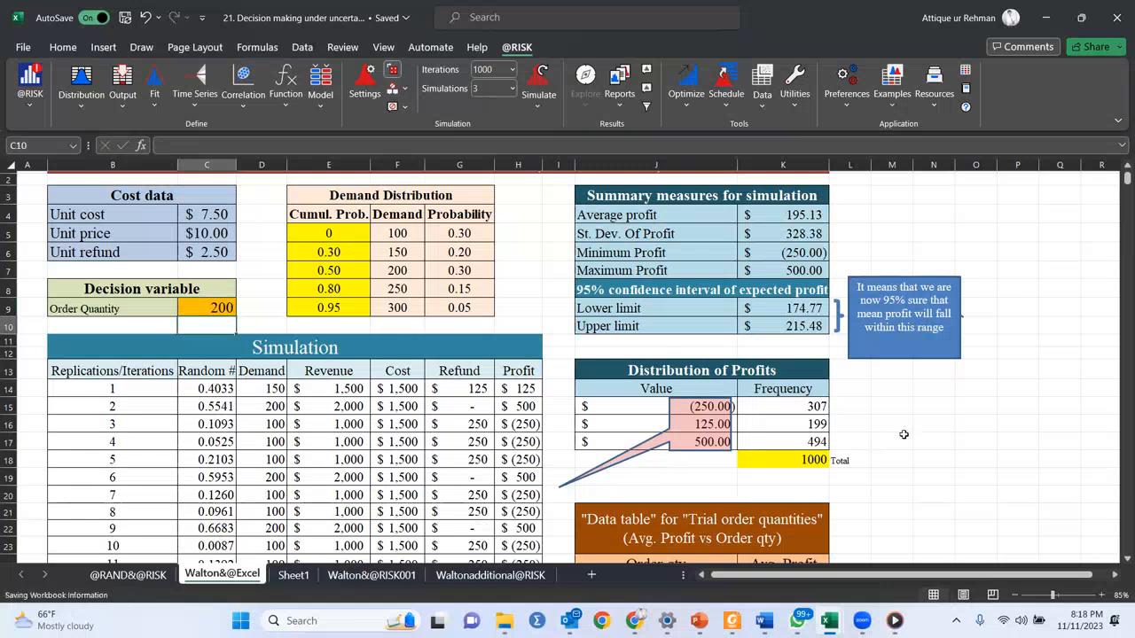
pyautogui.click(886, 491)
pyautogui.click(878, 428)
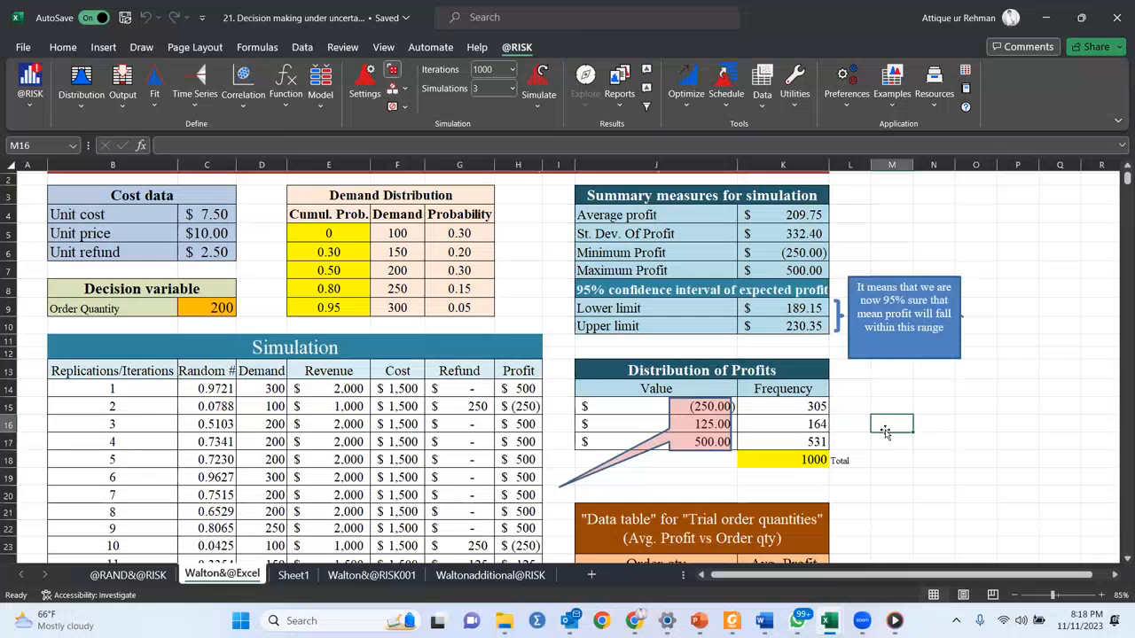
# Step: Select the trial order quantities 100 to 300 in J26:J34 of the data table to review them, ending on the 125 quantity
pyautogui.scroll(-2, 865, 498)
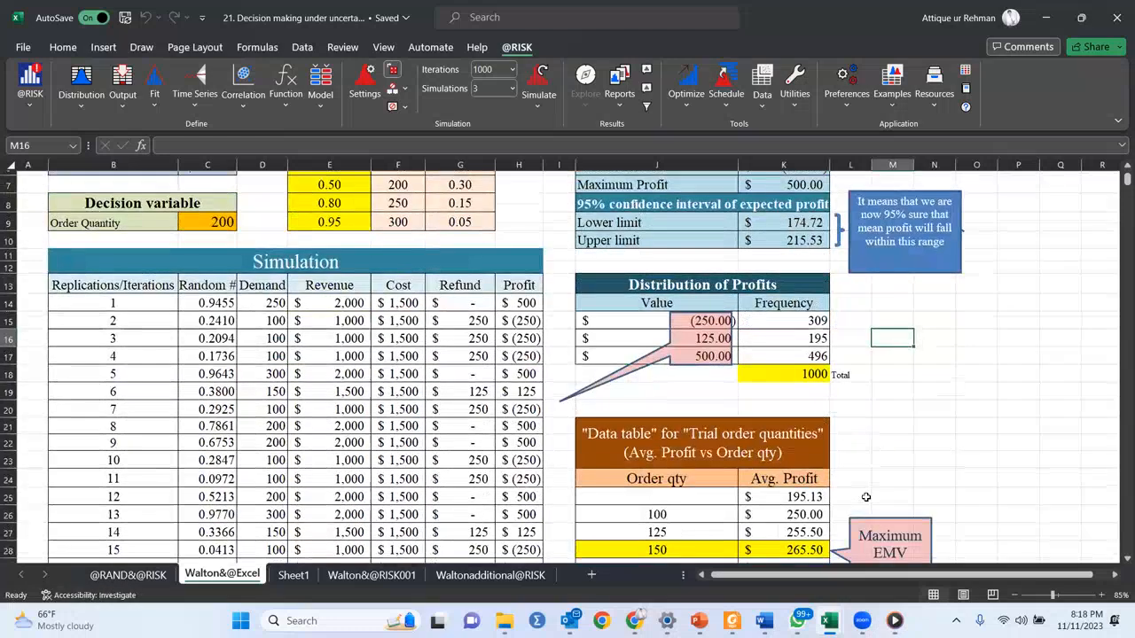
pyautogui.scroll(-3, 866, 497)
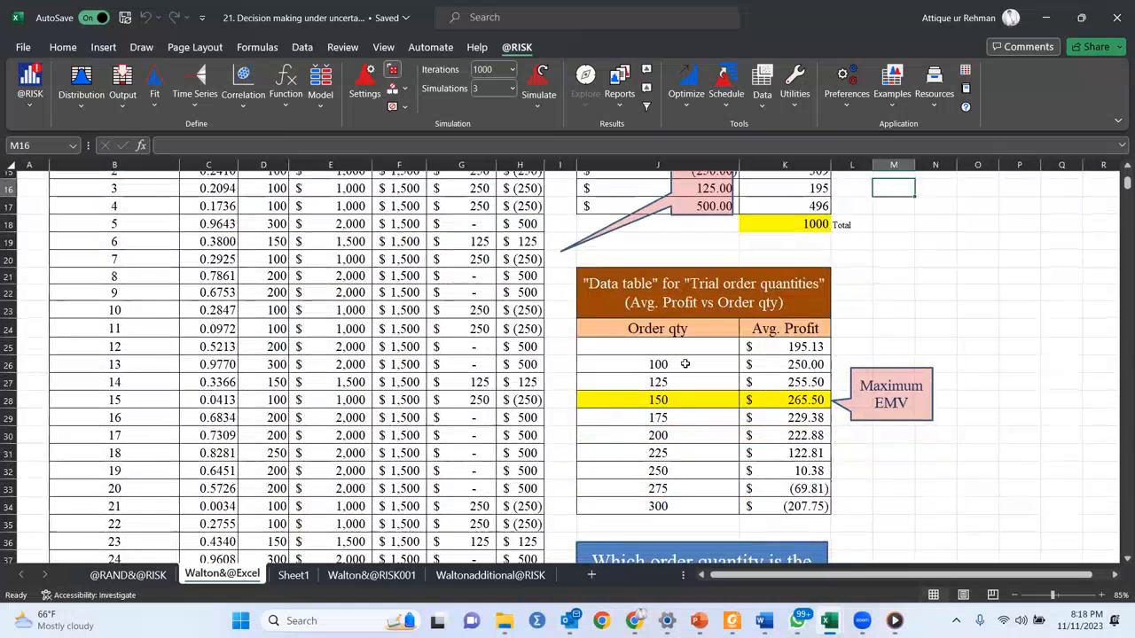
pyautogui.click(685, 363)
pyautogui.hotkey('shift', 'Down')
pyautogui.hotkey('shift', 'Down')
pyautogui.hotkey('shift', 'Down')
pyautogui.hotkey('shift', 'Down')
pyautogui.hotkey('shift', 'Down')
pyautogui.hotkey('shift', 'Down')
pyautogui.hotkey('shift', 'Down')
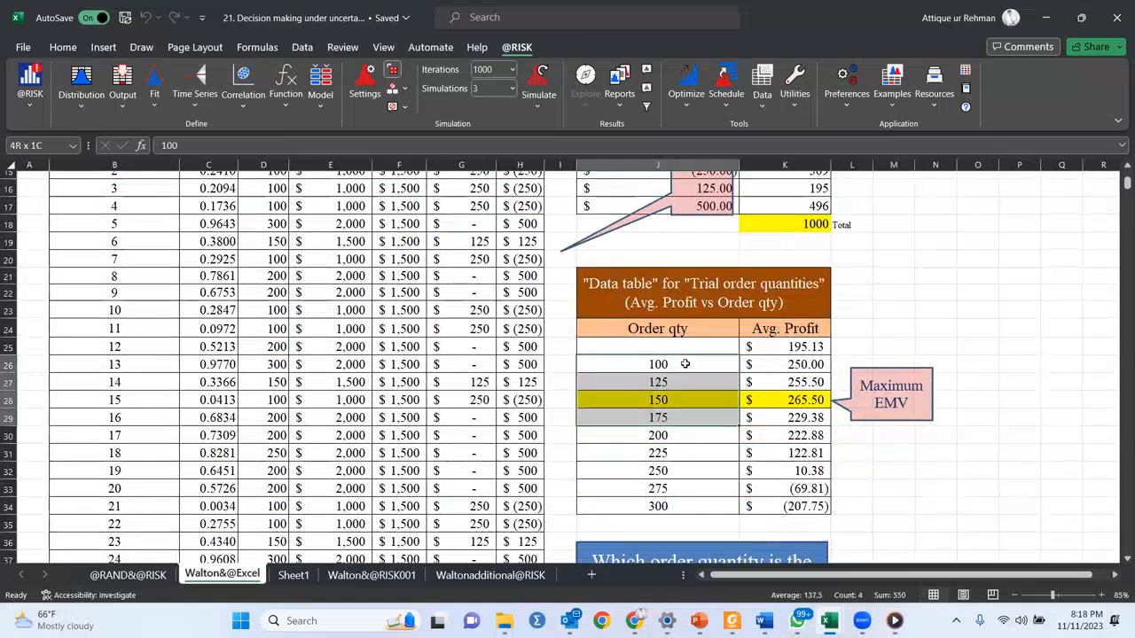
pyautogui.hotkey('shift', 'Down')
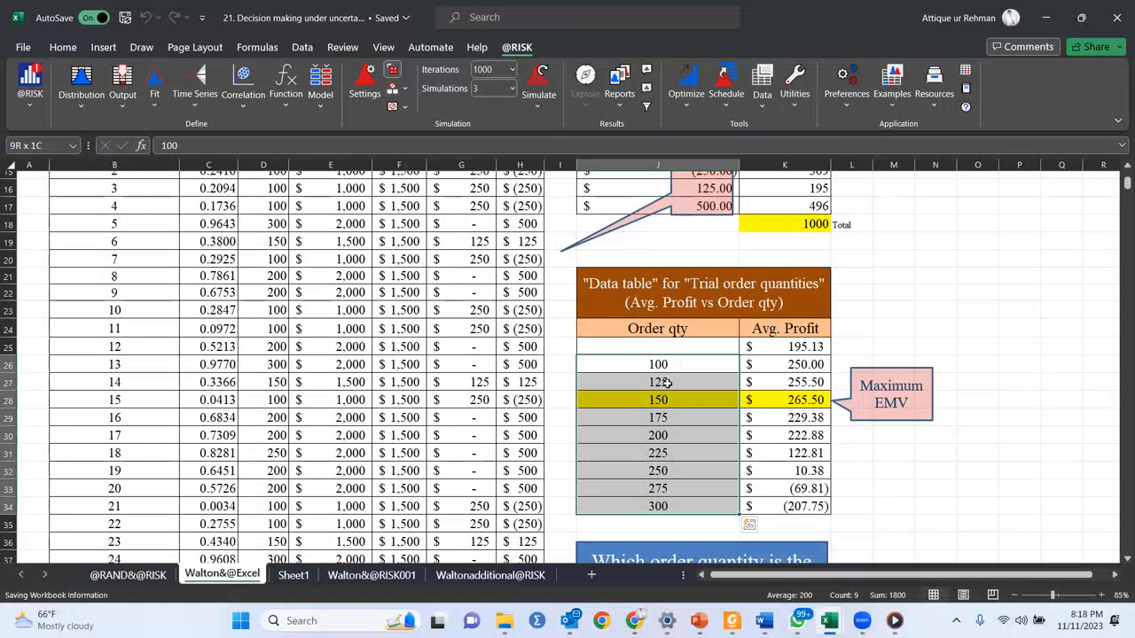
pyautogui.click(667, 382)
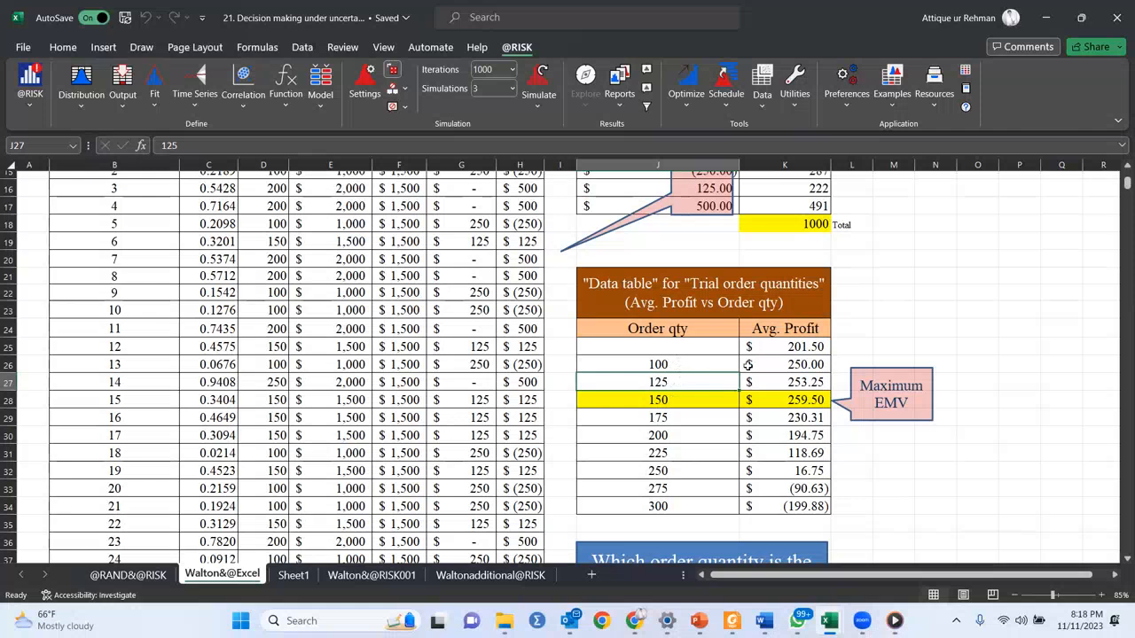
# Step: Check the data table's header formula in K25 and the average profit formula in K4 that it refers to
pyautogui.scroll(1, 926, 311)
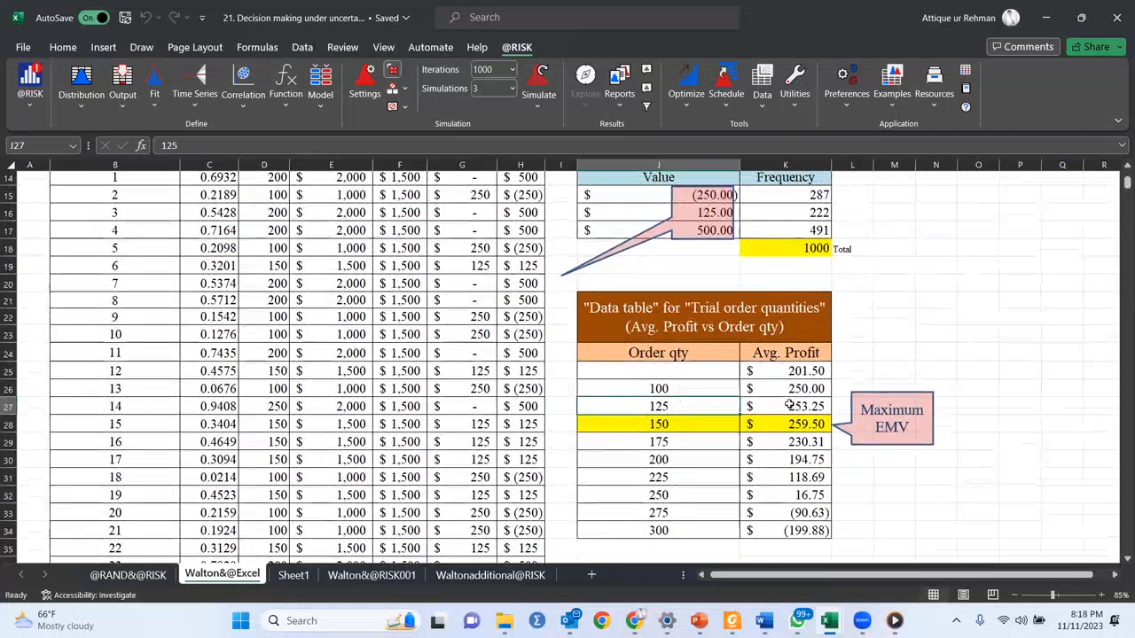
pyautogui.click(801, 371)
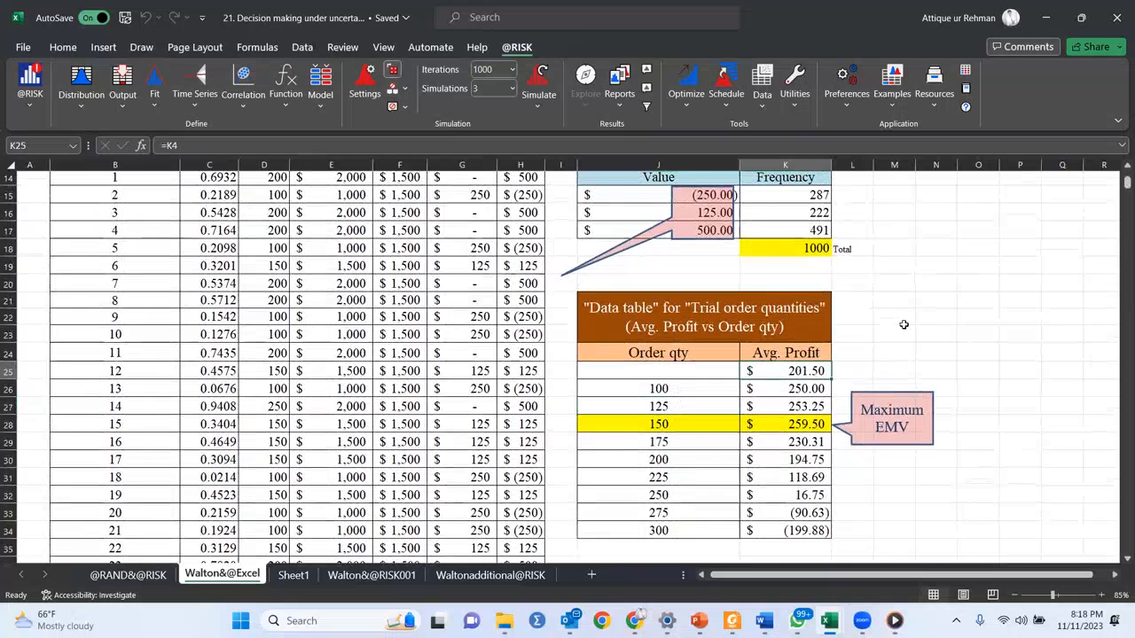
pyautogui.scroll(2, 908, 298)
pyautogui.scroll(3, 908, 299)
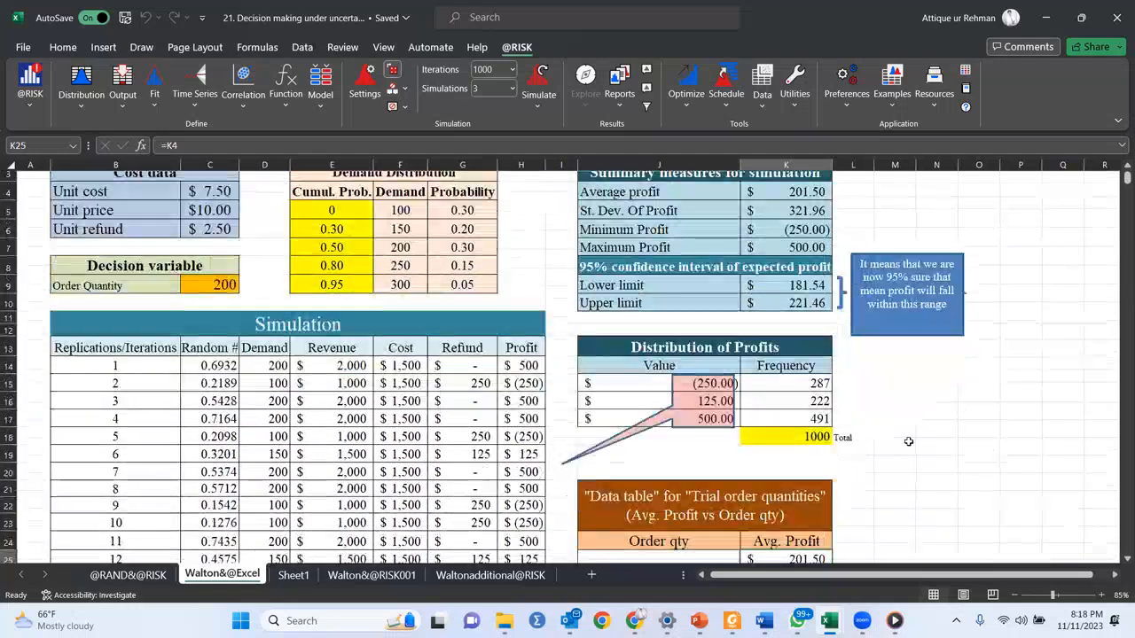
pyautogui.scroll(-2, 798, 502)
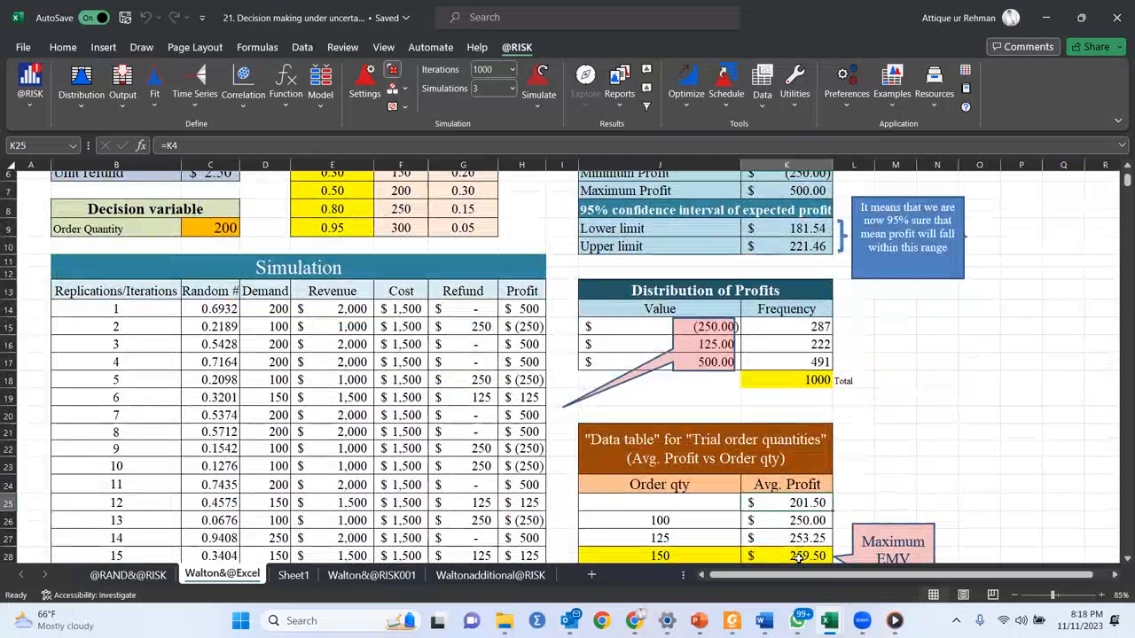
pyautogui.doubleClick(796, 504)
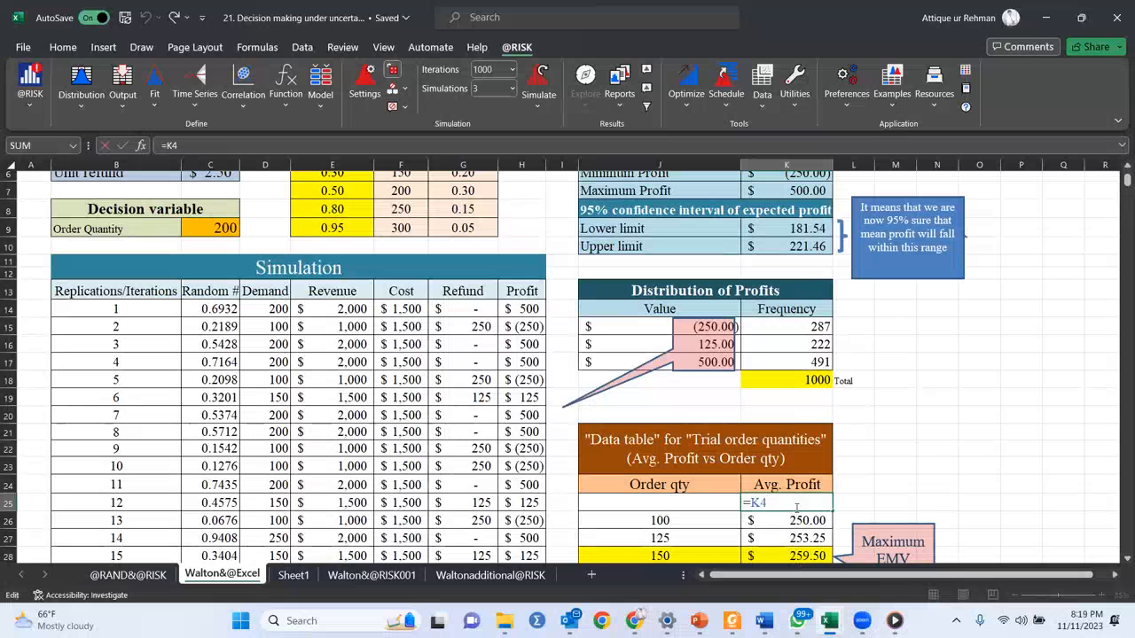
pyautogui.press('Escape')
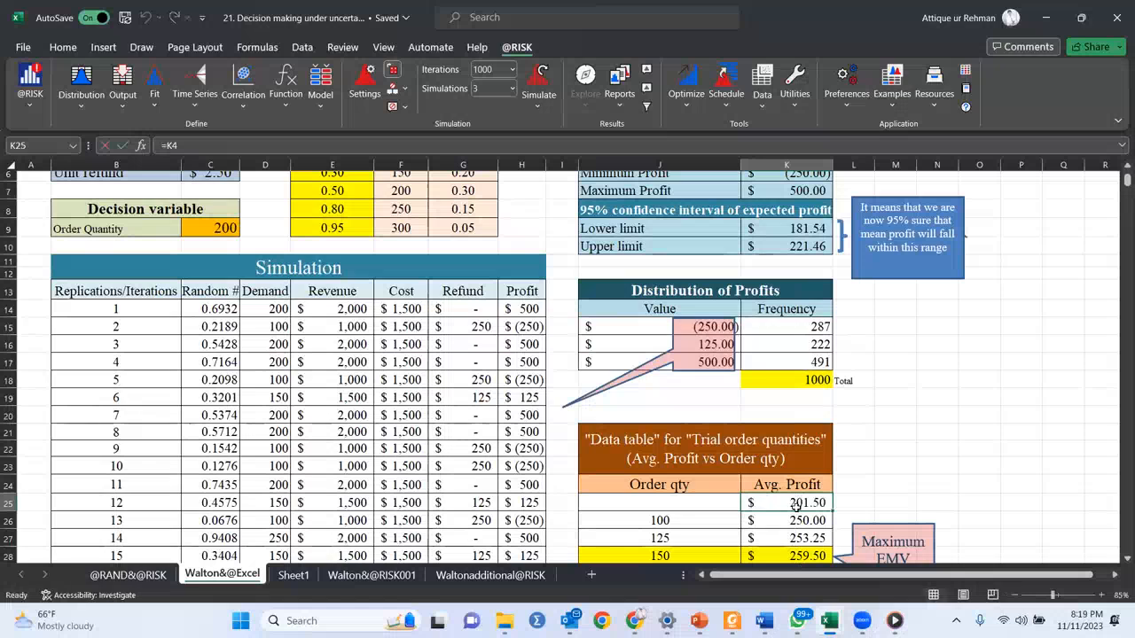
pyautogui.scroll(2, 878, 326)
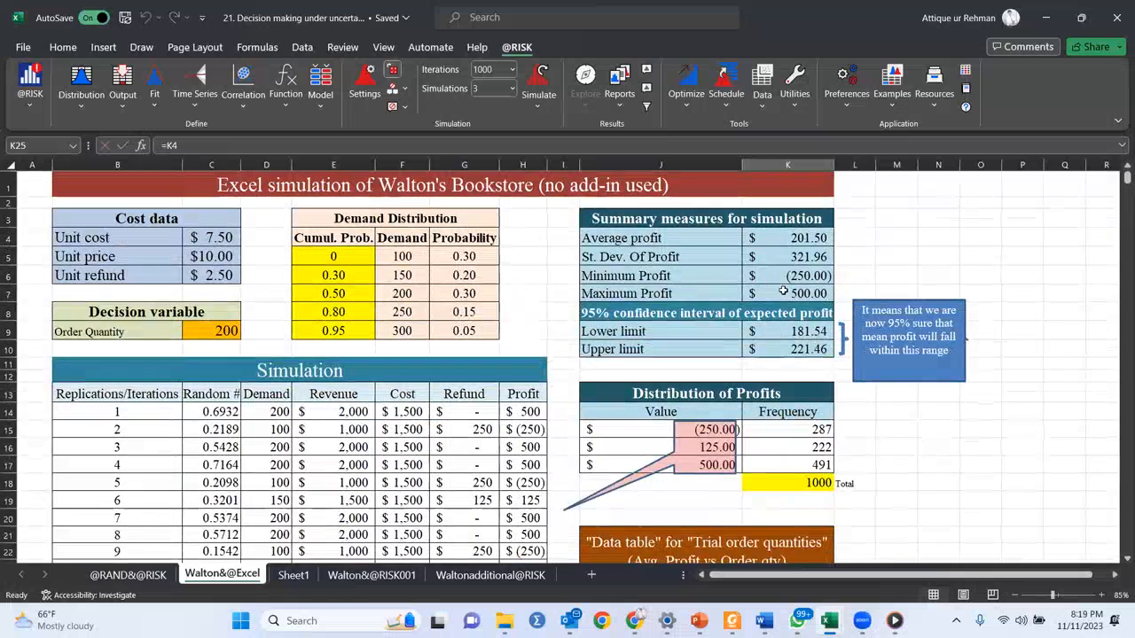
pyautogui.click(795, 238)
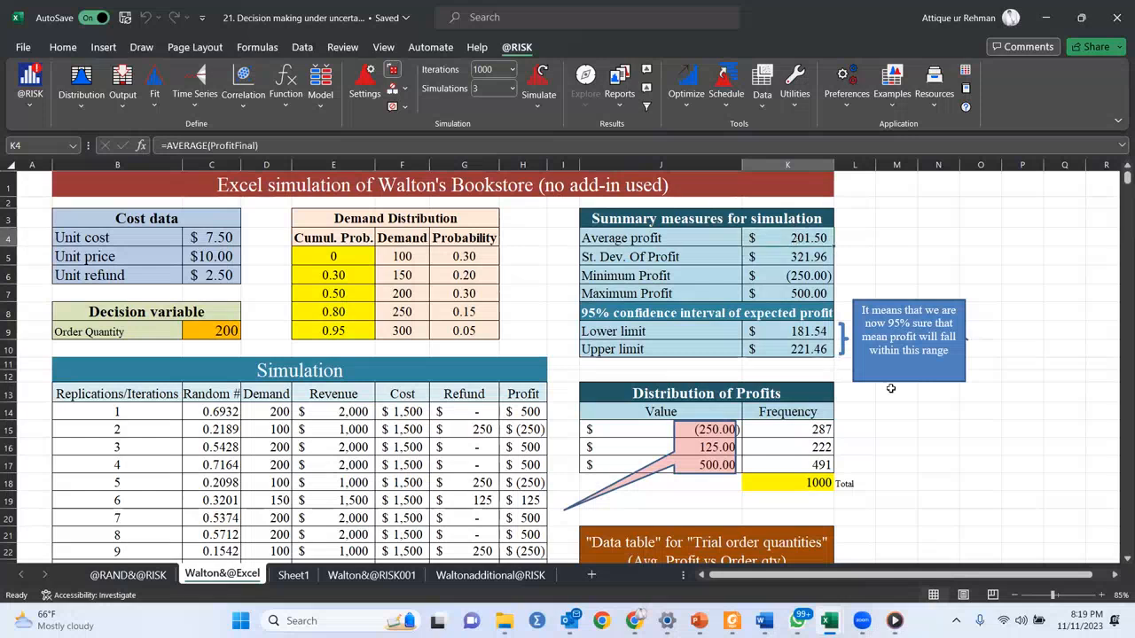
# Step: Go down the order quantities from 100 in J26 to 300 in J34 of the data table
pyautogui.scroll(-3, 855, 386)
pyautogui.scroll(-1, 820, 429)
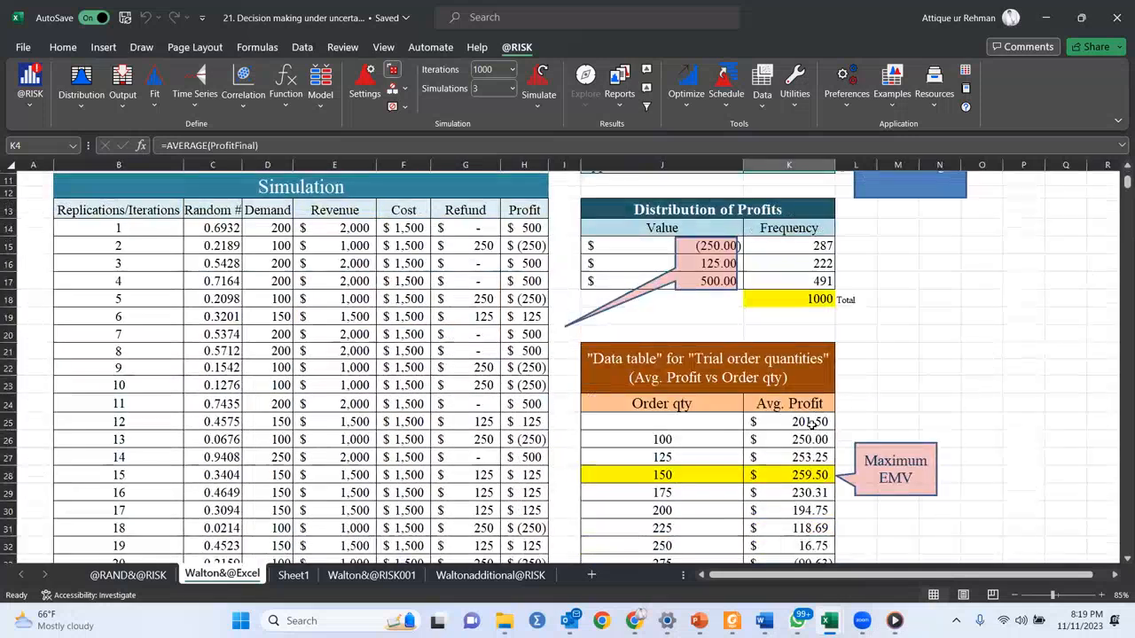
pyautogui.click(685, 437)
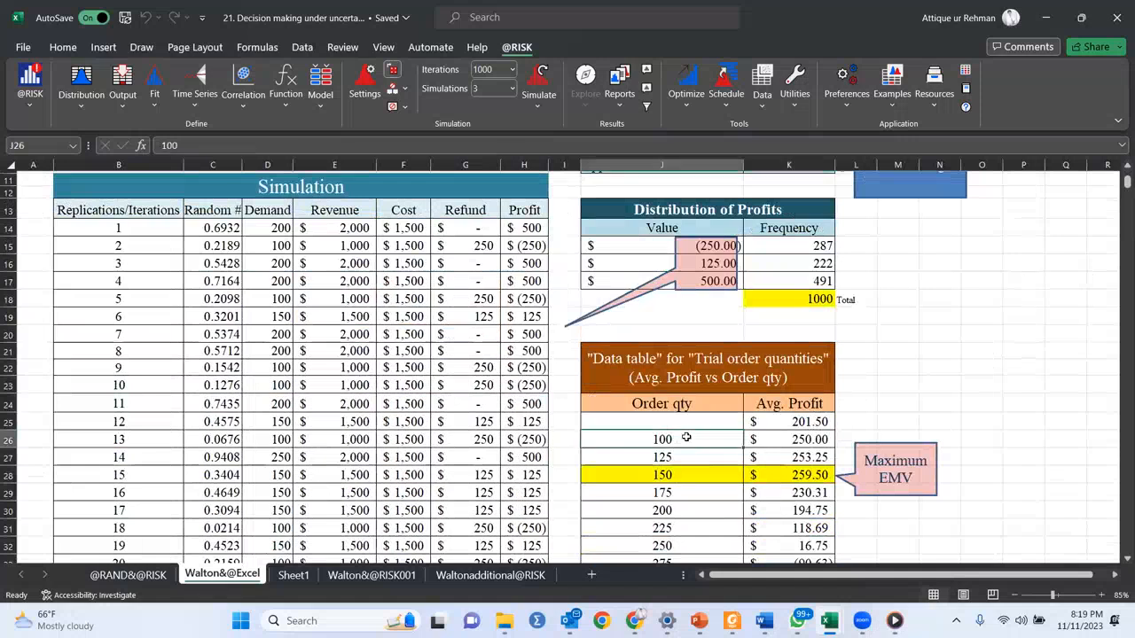
pyautogui.press('Down')
pyautogui.press('Down')
pyautogui.press('Down')
pyautogui.press('Down')
pyautogui.press('Down')
pyautogui.press('Down')
pyautogui.press('Down')
pyautogui.press('Down')
pyautogui.press('Down')
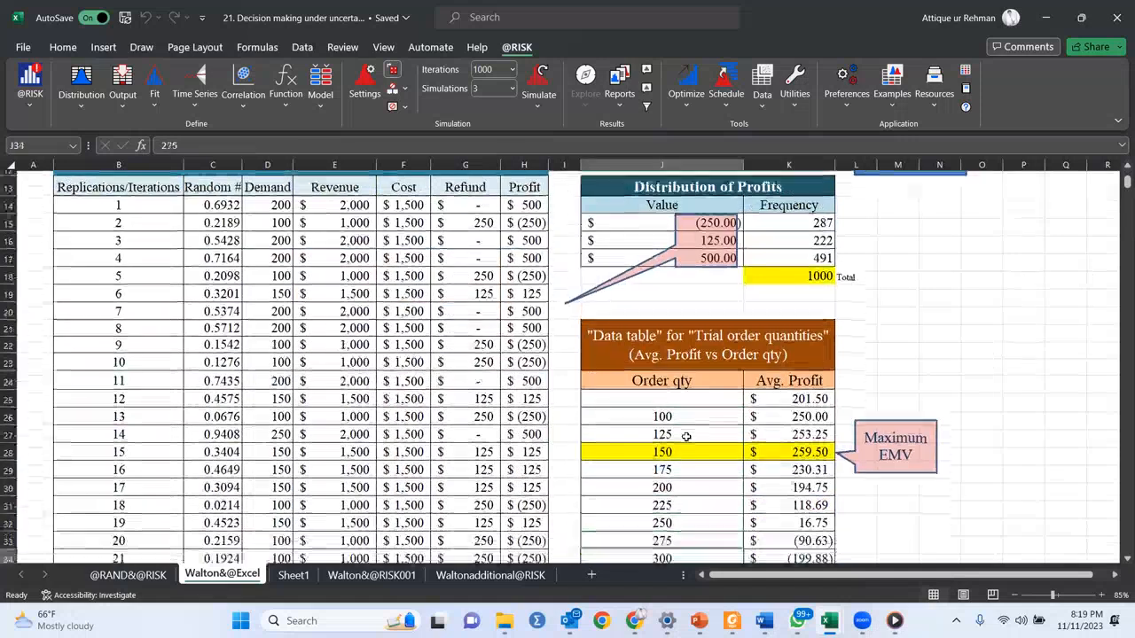
pyautogui.press('Up')
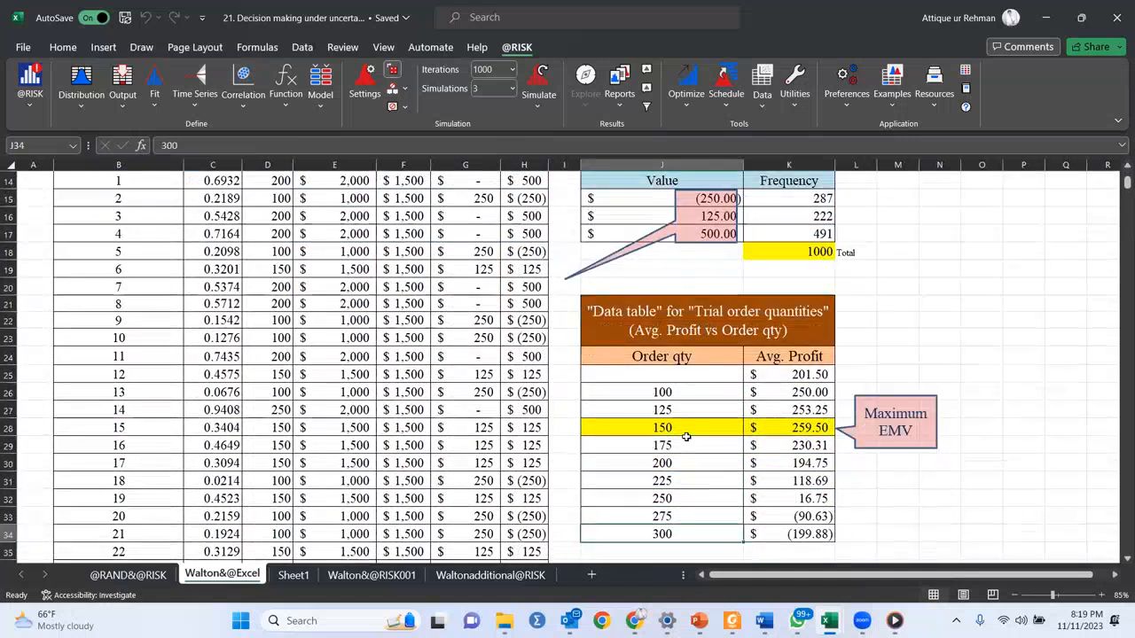
# Step: Apply a What-If data table to J25:K34 with the order quantity cell $C$9 as the column input cell
pyautogui.click(695, 392)
pyautogui.press('Up')
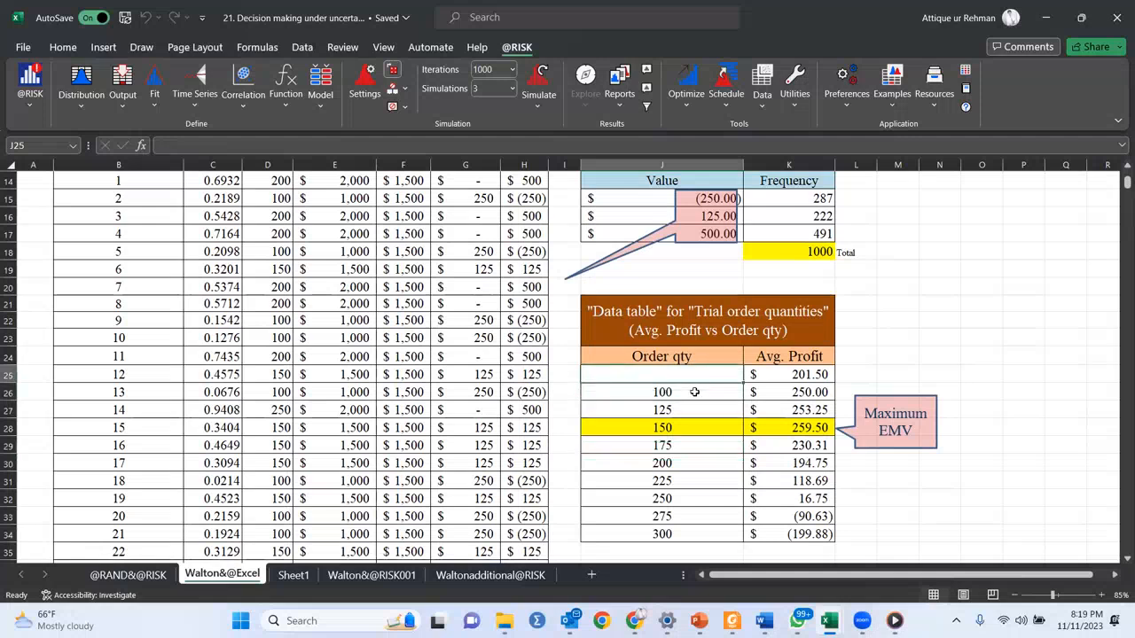
pyautogui.hotkey('shift', 'Right')
pyautogui.hotkey('shift', 'Down')
pyautogui.hotkey('shift', 'Down')
pyautogui.hotkey('shift', 'Down')
pyautogui.hotkey('shift', 'Down')
pyautogui.hotkey('shift', 'Down')
pyautogui.hotkey('shift', 'Down')
pyautogui.hotkey('shift', 'Down')
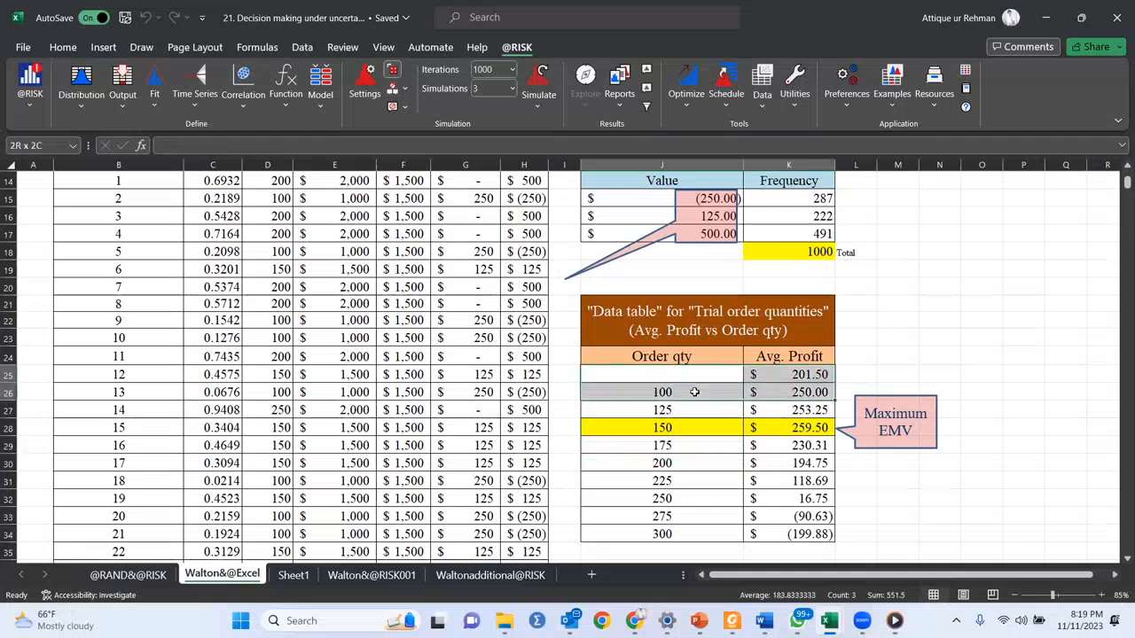
pyautogui.hotkey('shift', 'Down')
pyautogui.hotkey('shift', 'Down')
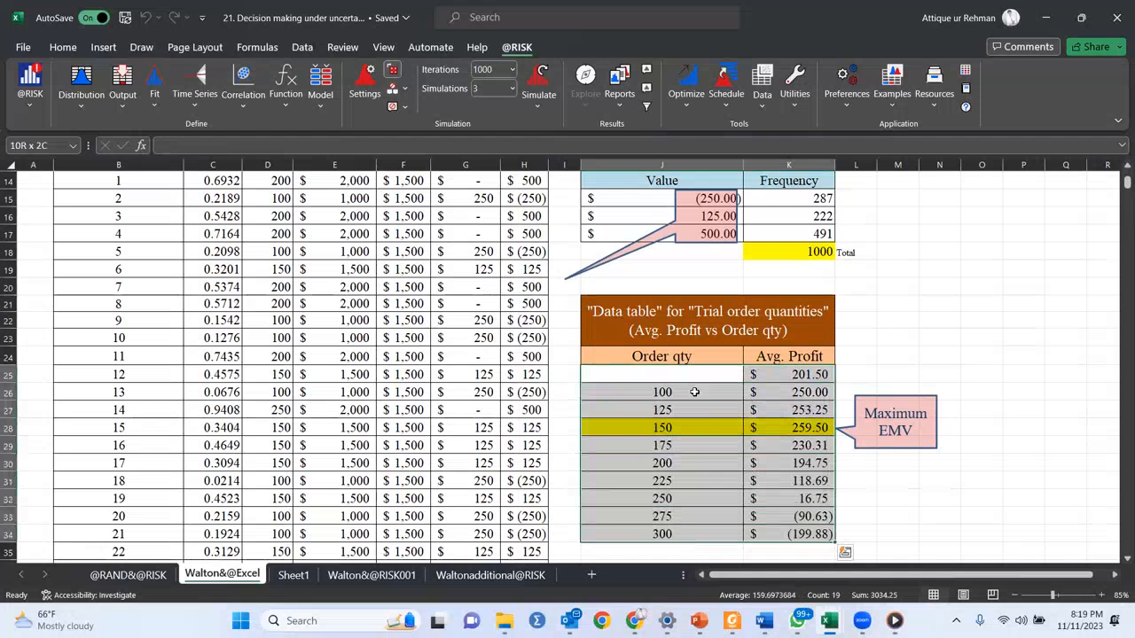
pyautogui.click(311, 53)
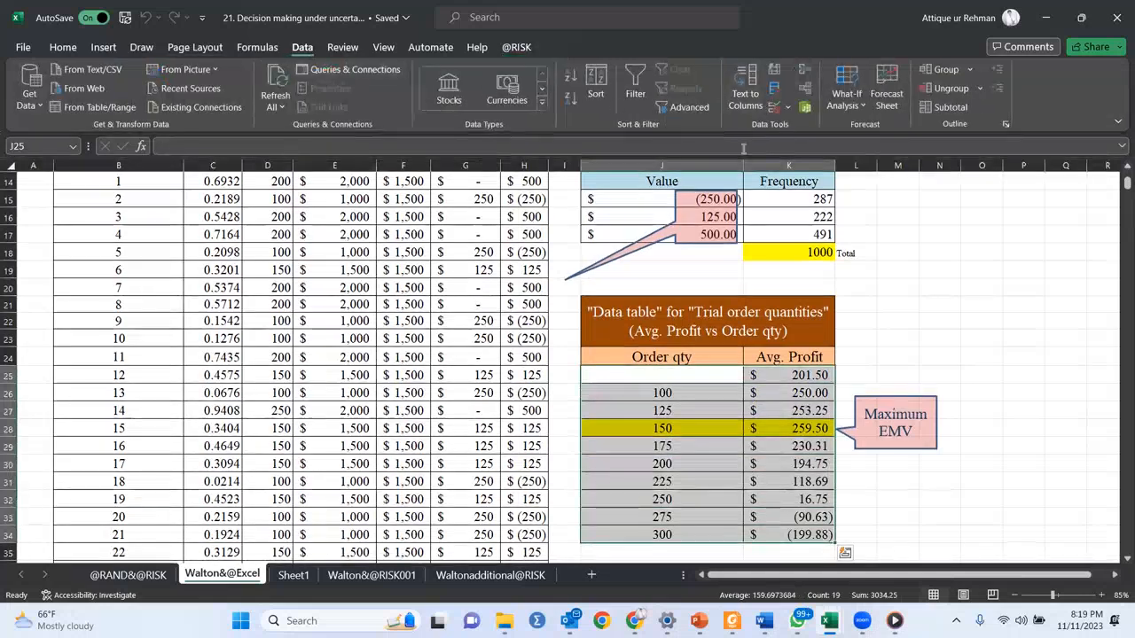
pyautogui.click(864, 106)
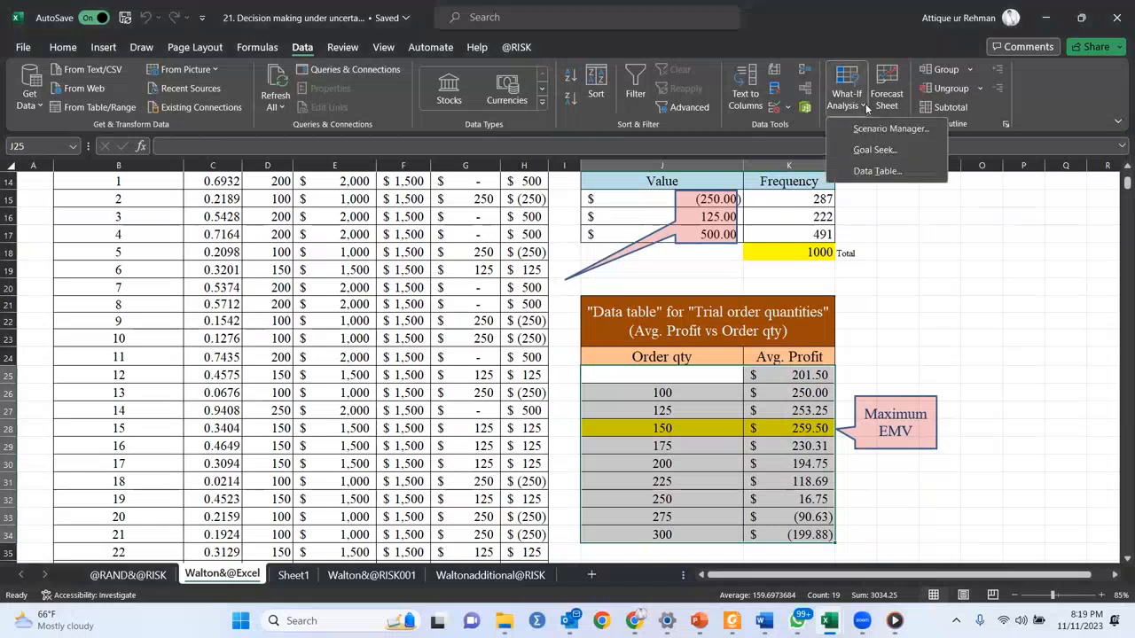
pyautogui.click(872, 172)
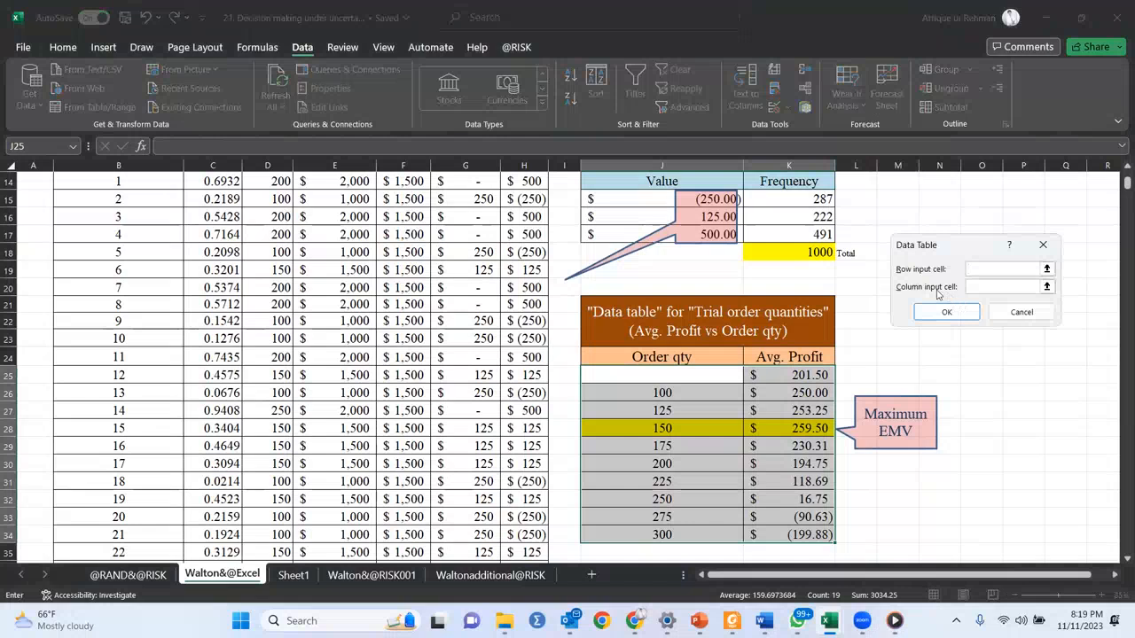
pyautogui.click(1047, 288)
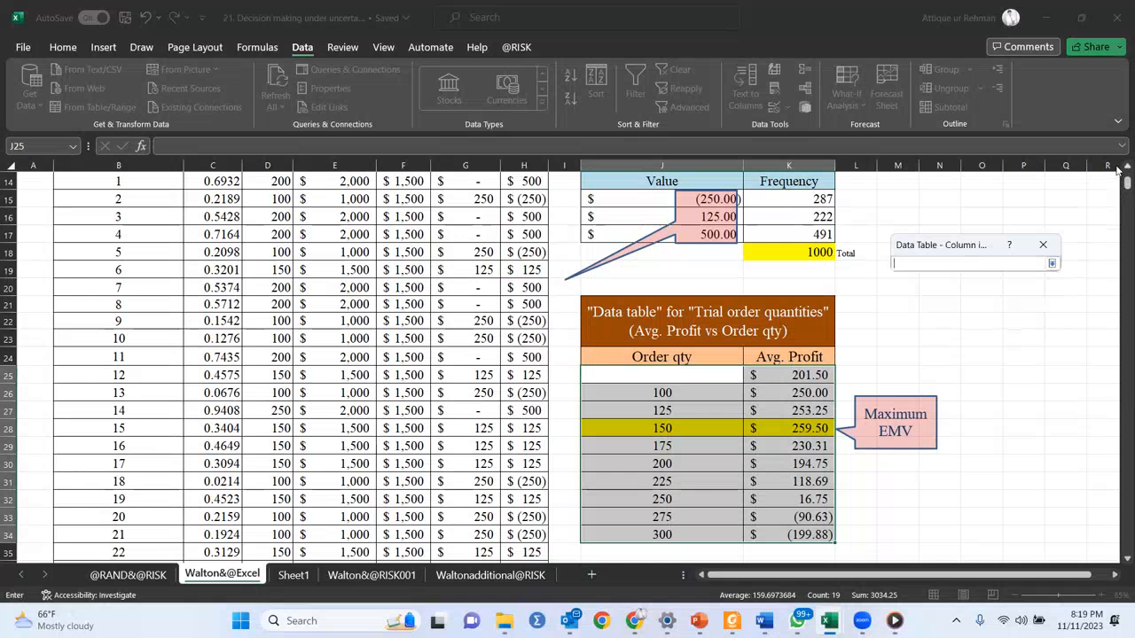
pyautogui.scroll(3, 1117, 171)
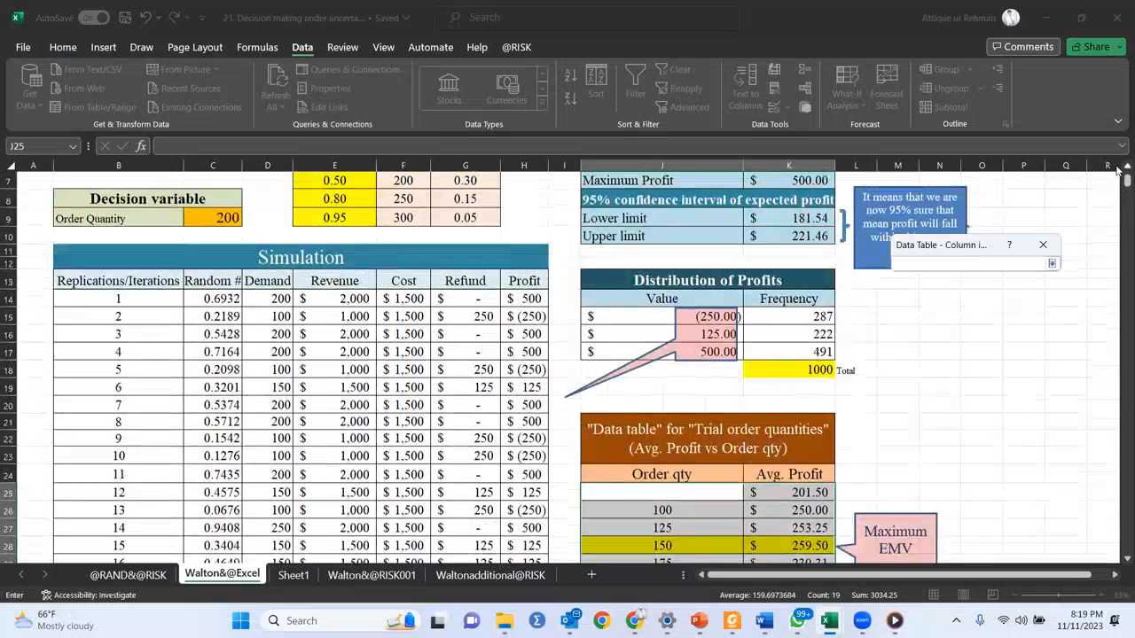
pyautogui.scroll(2, 1117, 170)
pyautogui.click(226, 296)
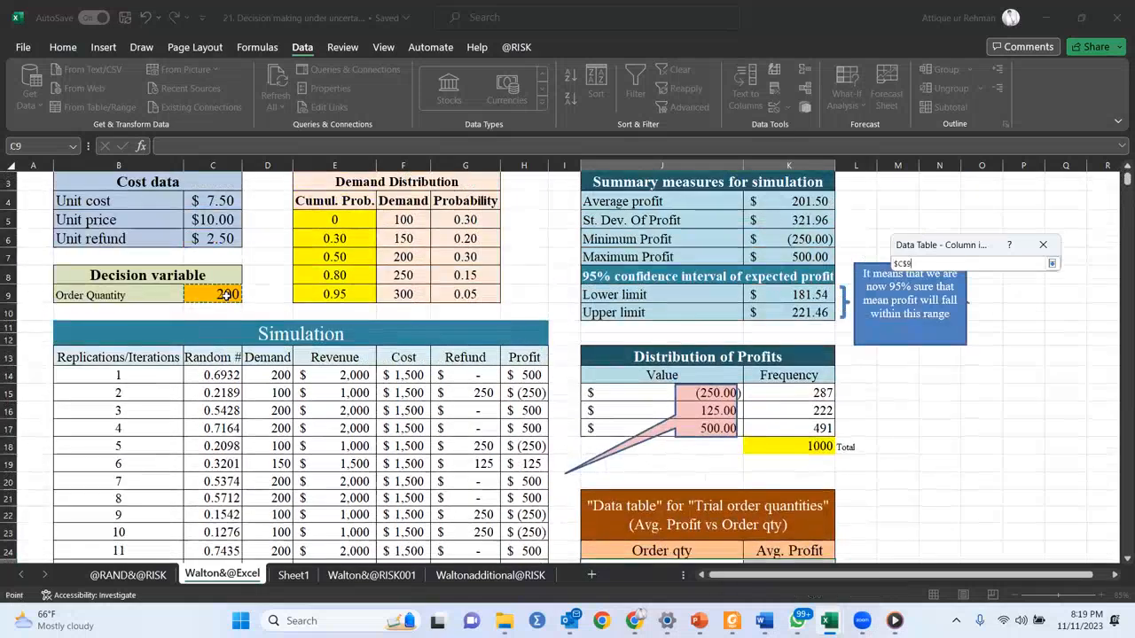
pyautogui.click(1054, 263)
pyautogui.click(946, 313)
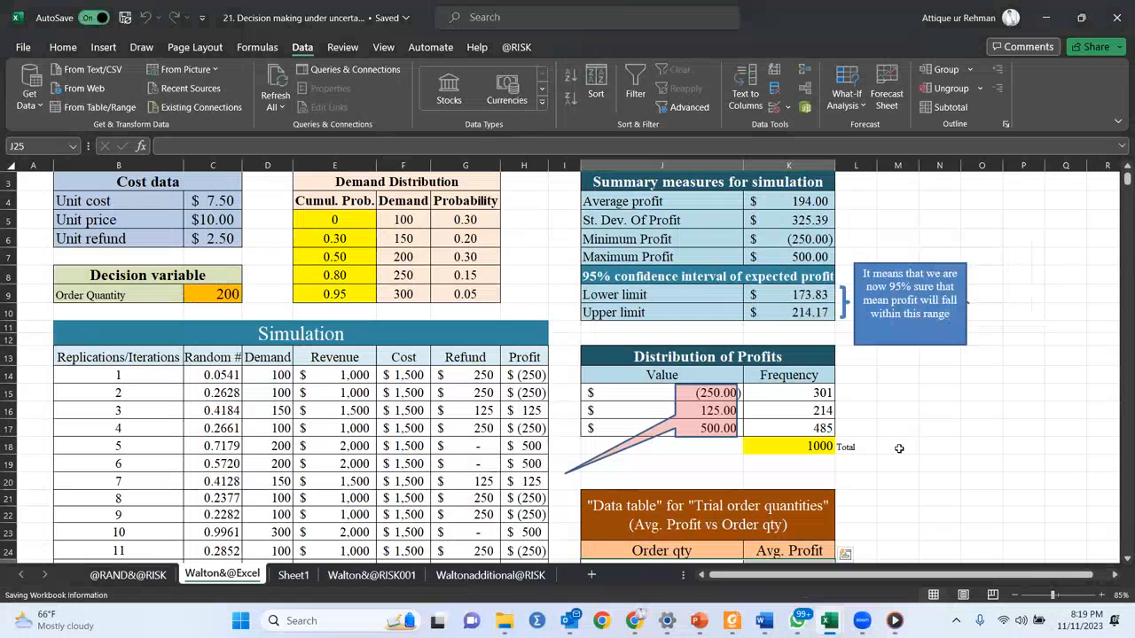
# Step: Recalculate the sheet eighteen times, selecting the 150 order quantity in J28 along the way, and compare the average profits in the data table
pyautogui.scroll(-4, 897, 449)
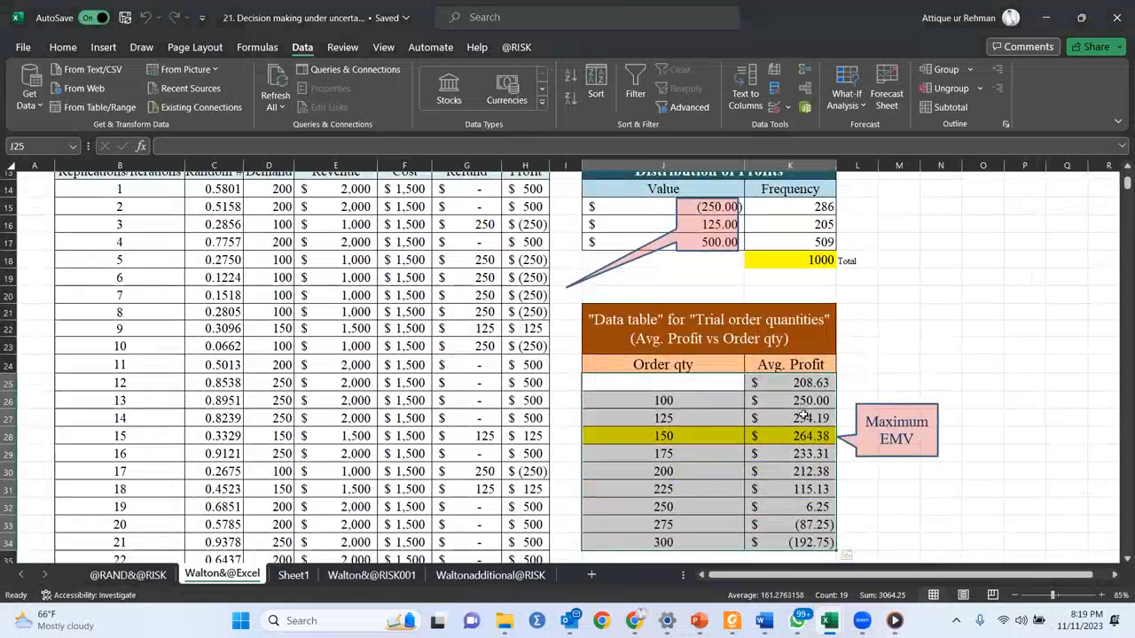
pyautogui.press('F9')
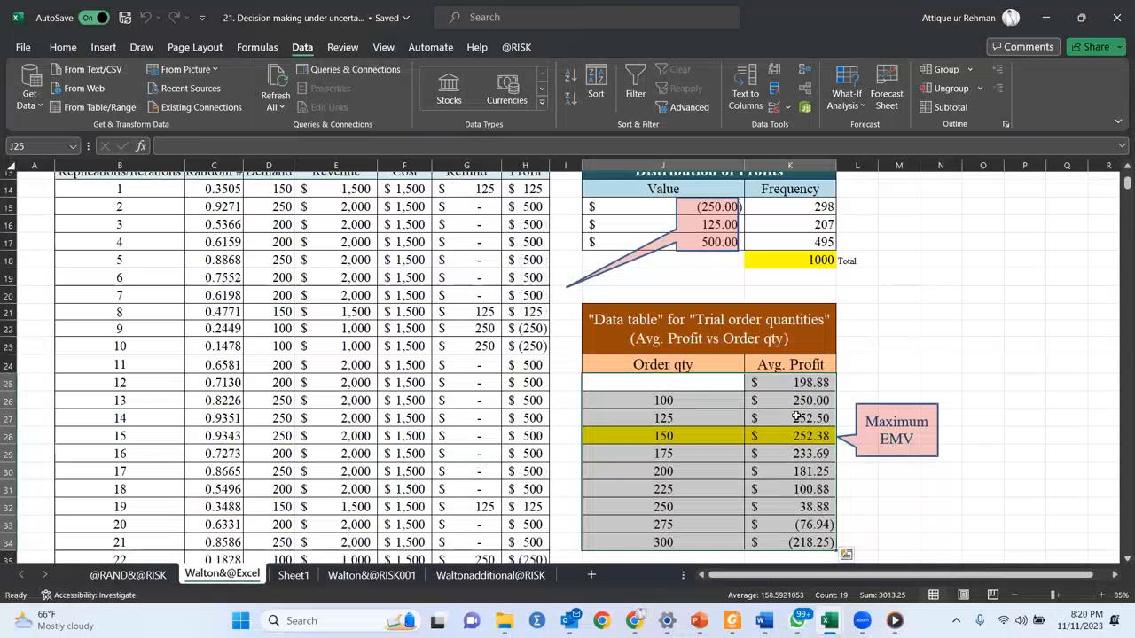
pyautogui.press('F9')
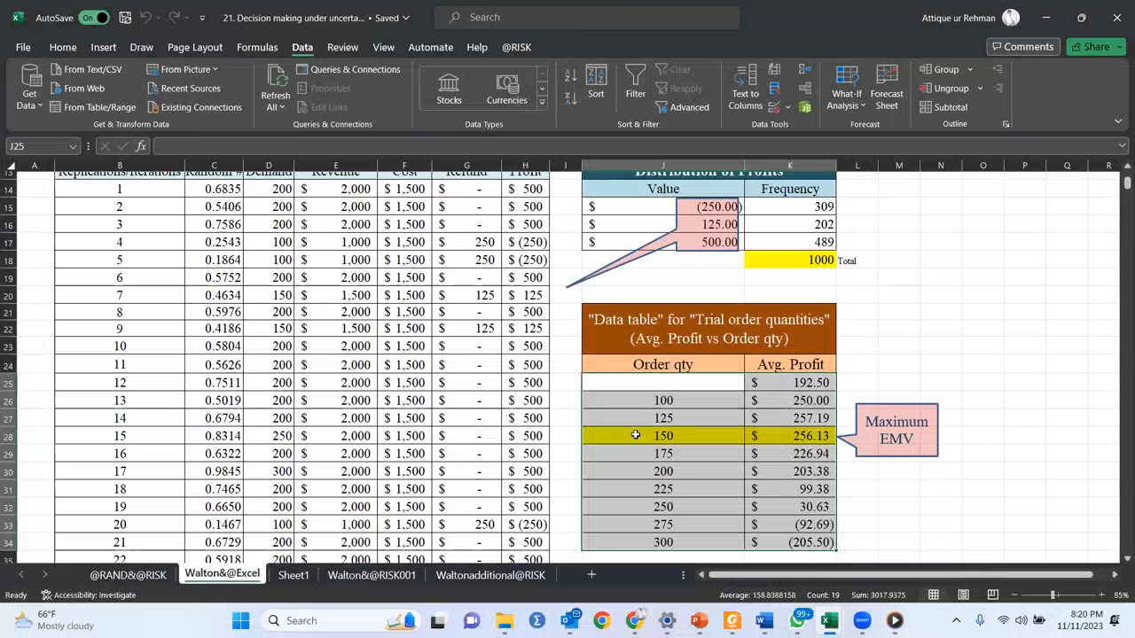
pyautogui.click(636, 435)
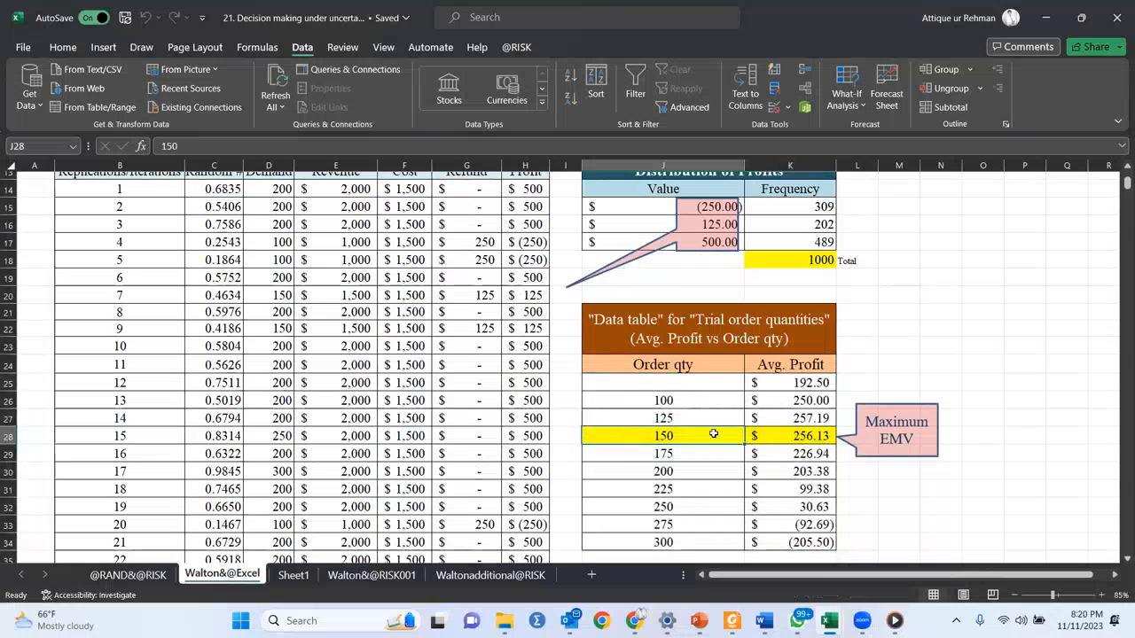
pyautogui.press('F9')
pyautogui.press('F9')
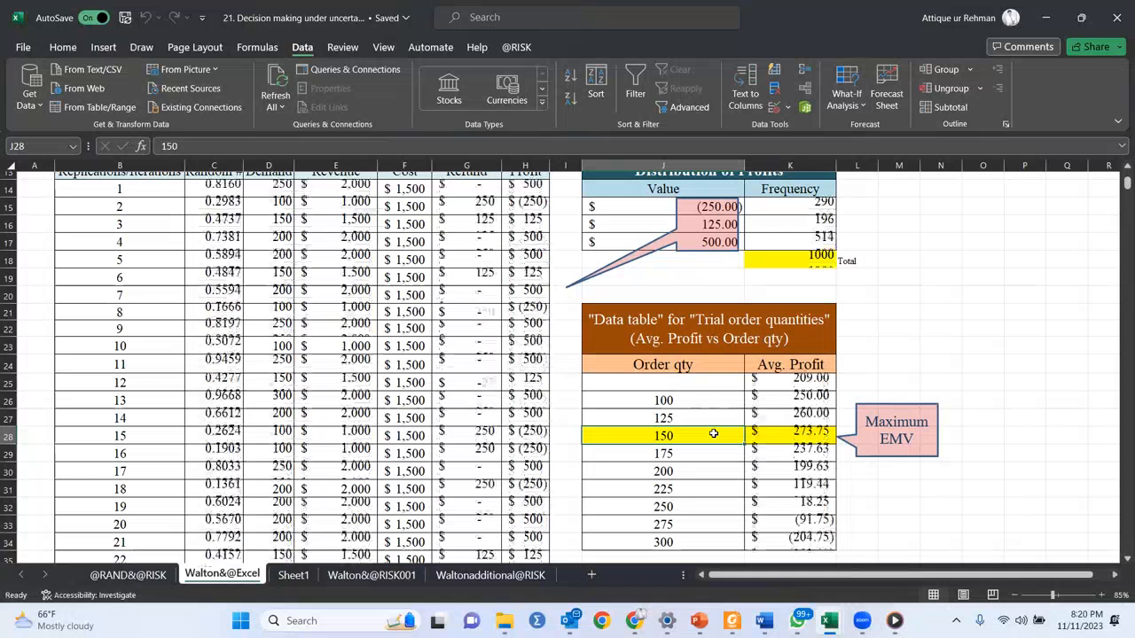
pyautogui.press('F9')
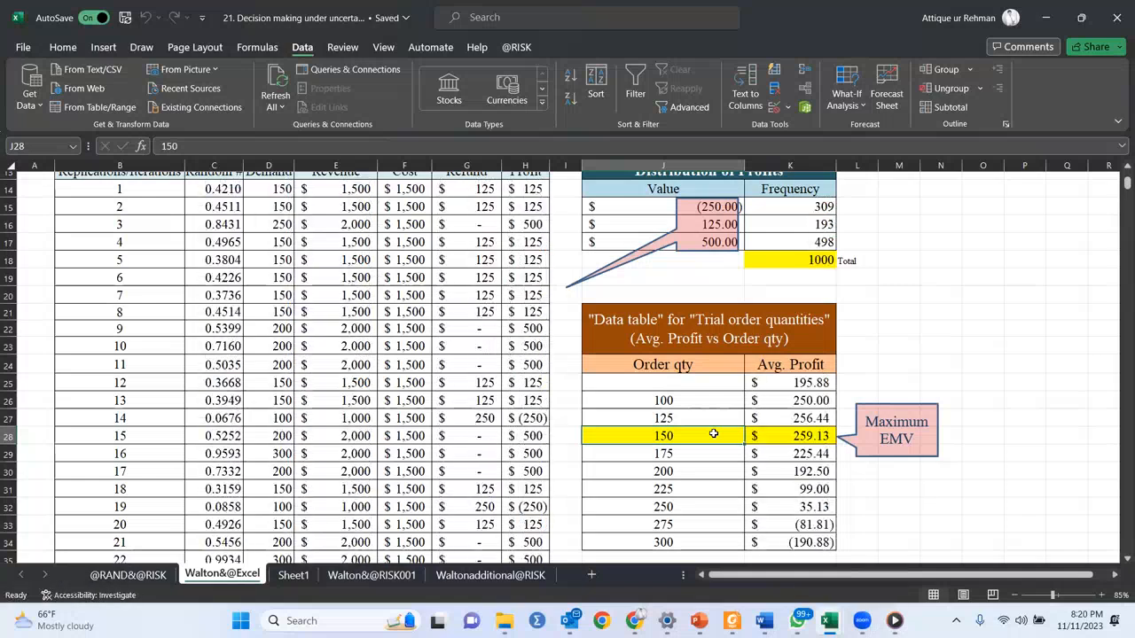
pyautogui.press('F9')
pyautogui.press('F9')
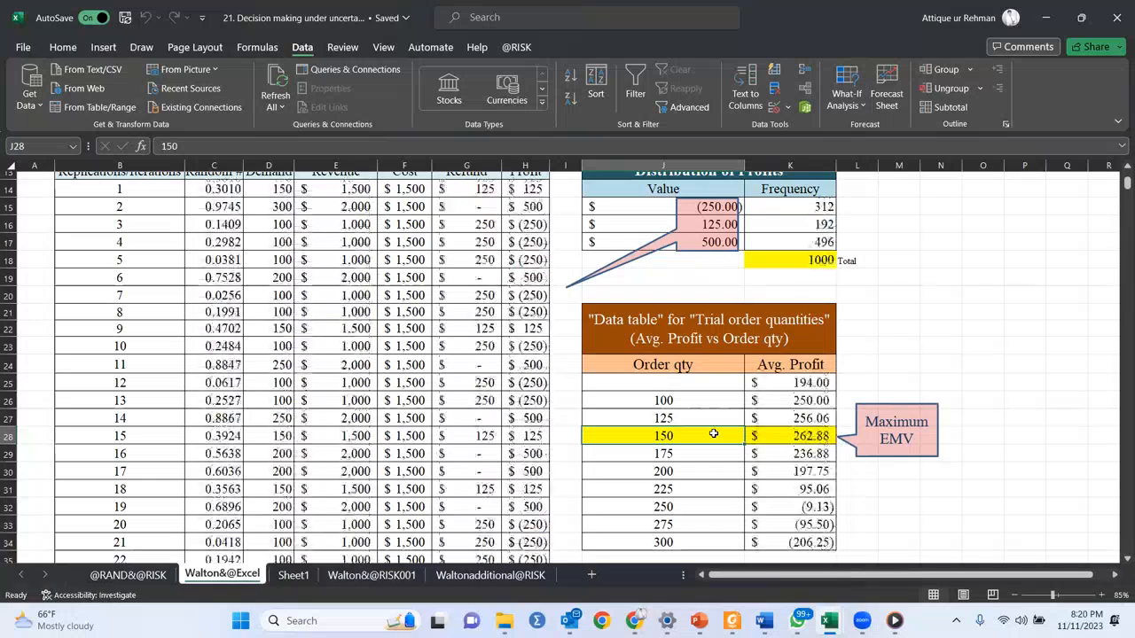
pyautogui.press('F9')
pyautogui.press('F9')
pyautogui.press('F9')
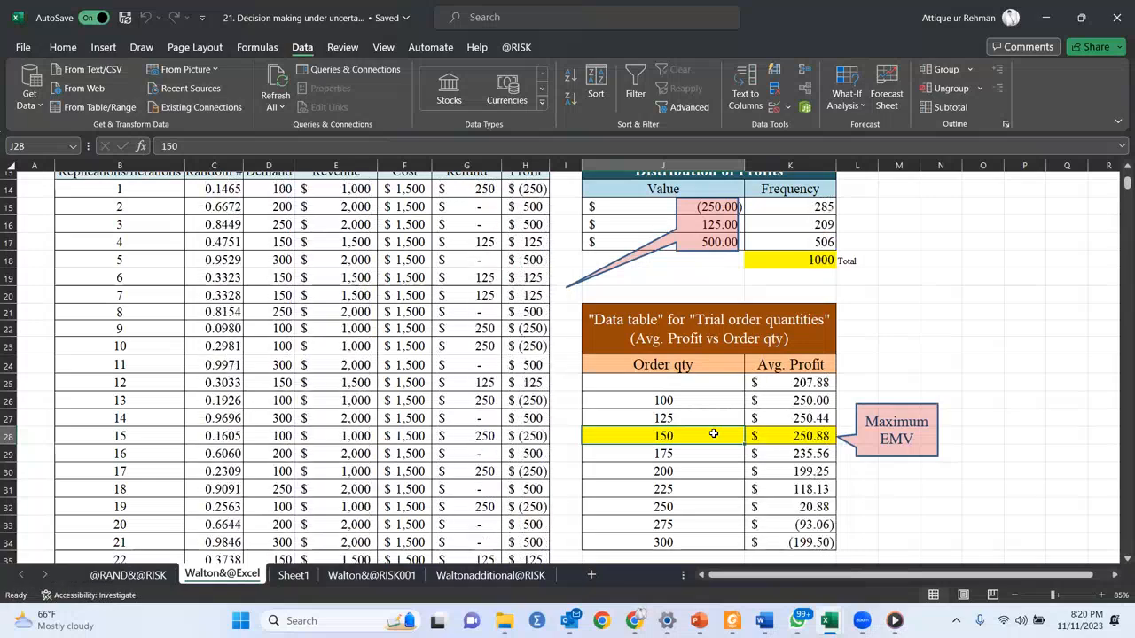
pyautogui.press('F9')
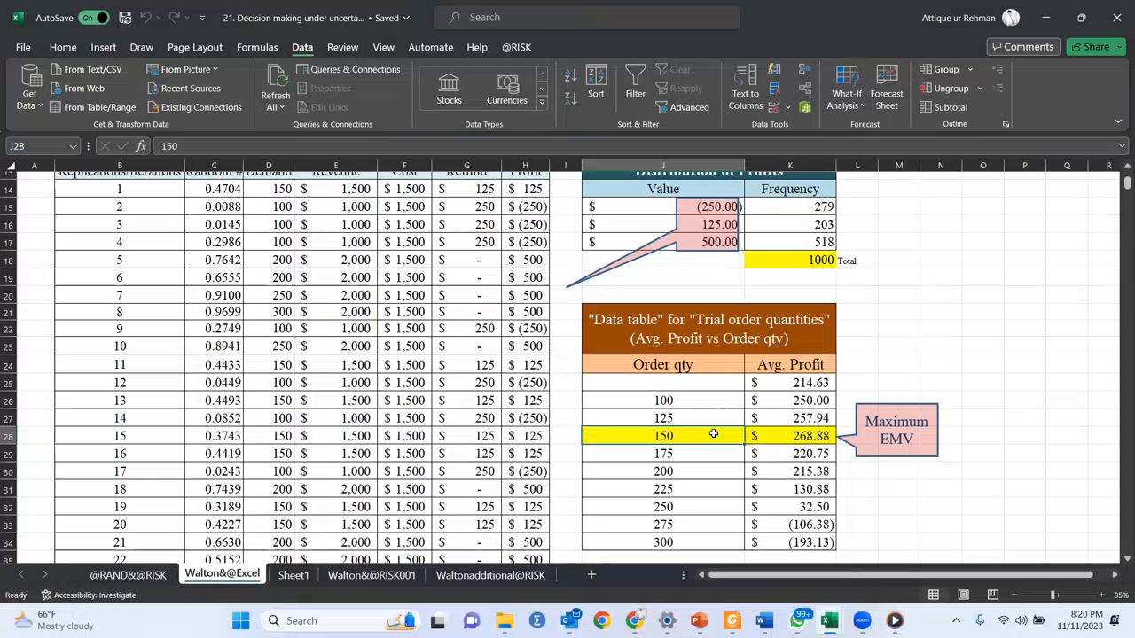
pyautogui.press('F9')
pyautogui.press('F9')
pyautogui.press('F9')
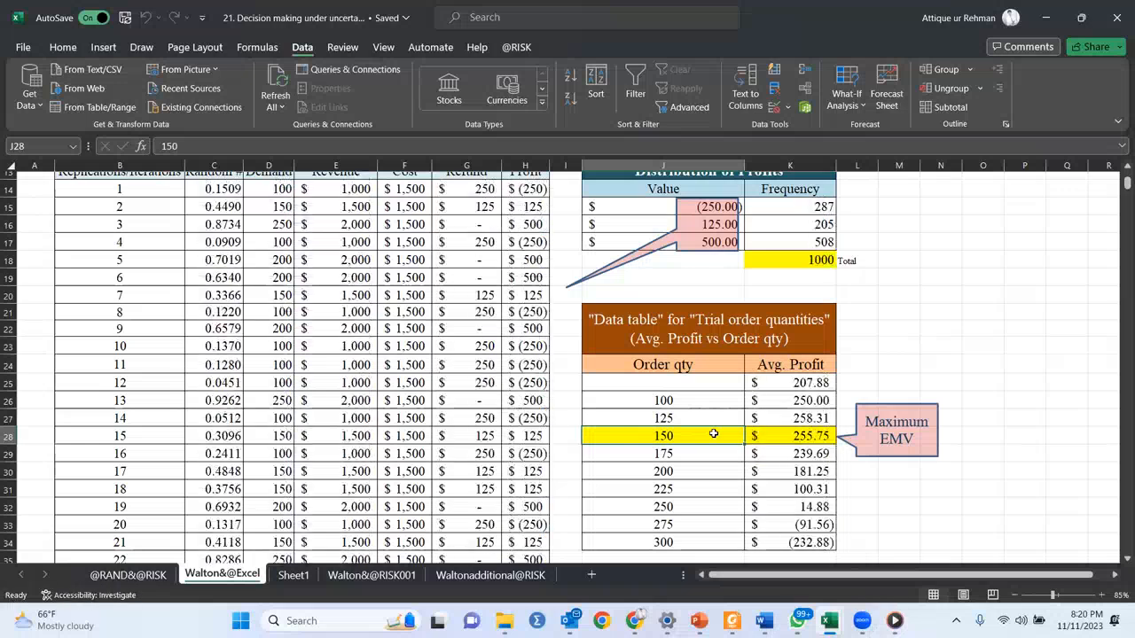
pyautogui.press('F9')
pyautogui.press('F9')
pyautogui.press('F9')
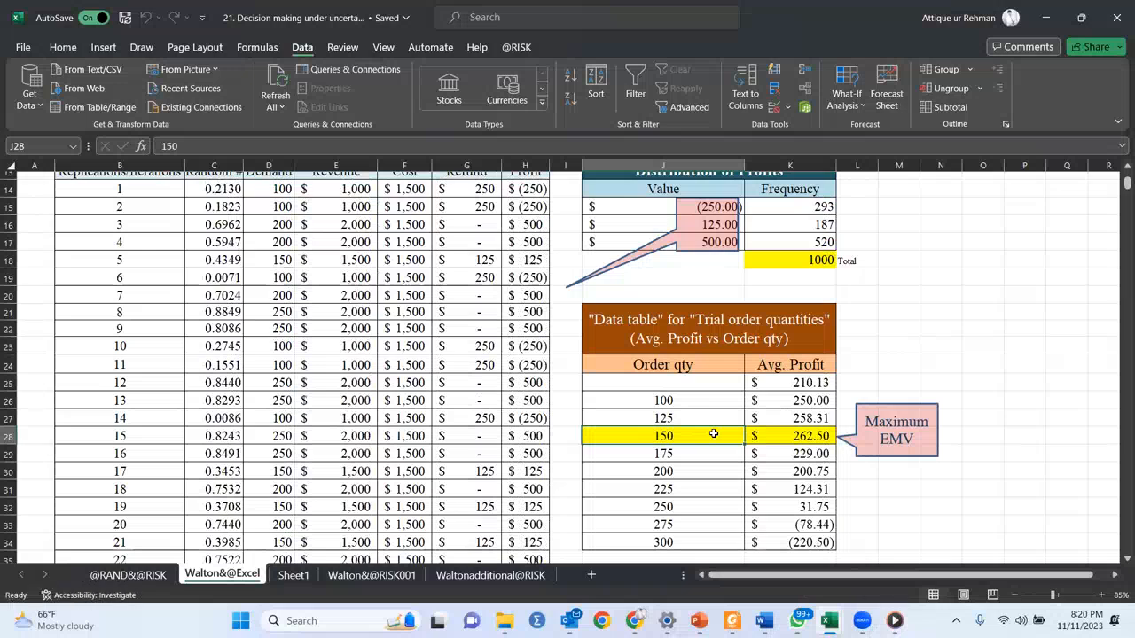
pyautogui.press('F9')
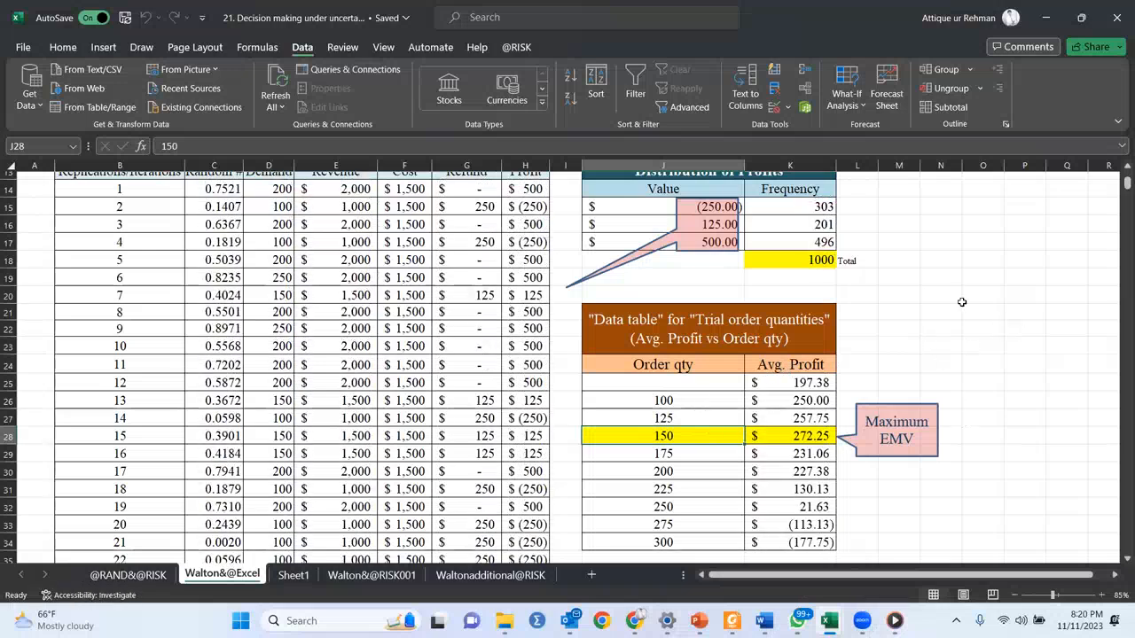
pyautogui.scroll(5, 962, 302)
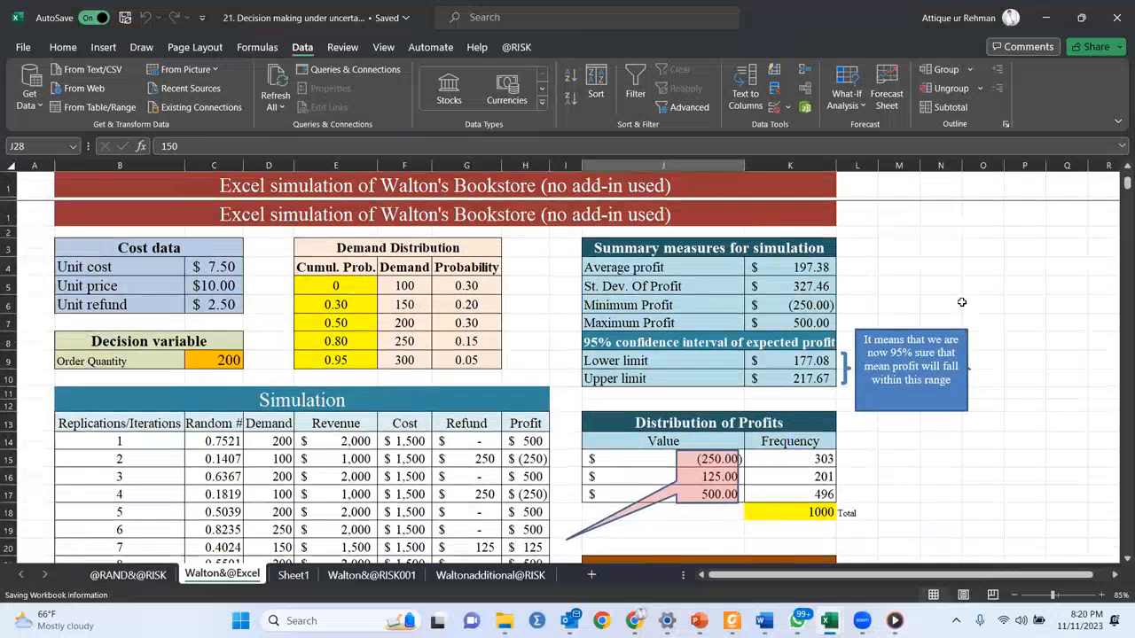
# Step: Recalculate the simulation and inspect the first replication's random number, revenue and demand formulas in C14, E14 and D14
pyautogui.press('F9')
pyautogui.scroll(-1, 937, 249)
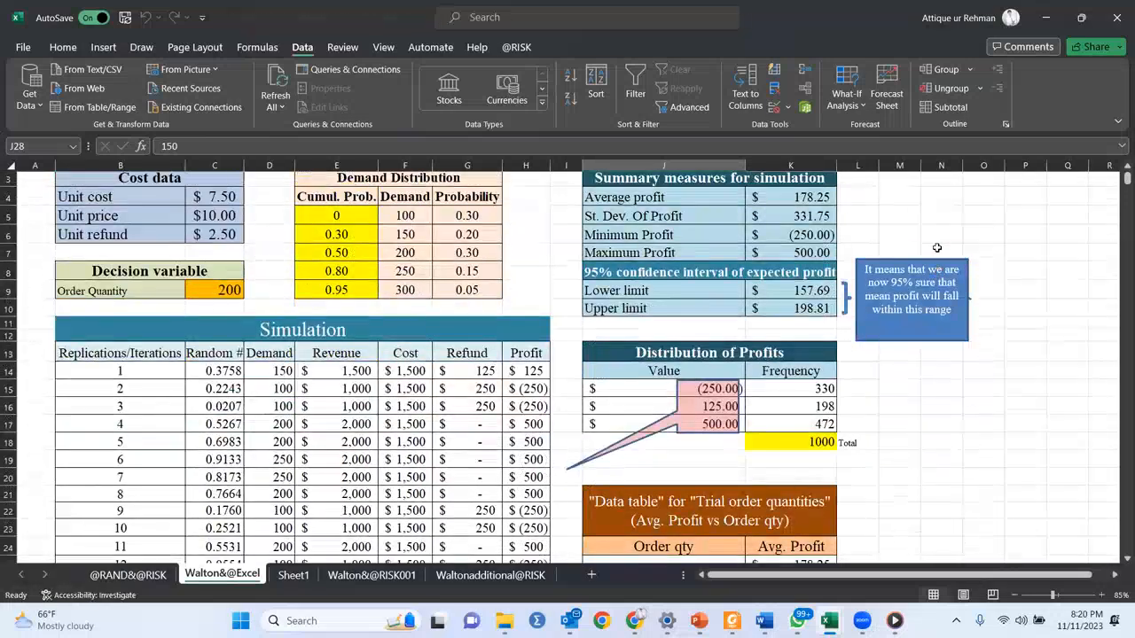
pyautogui.doubleClick(222, 371)
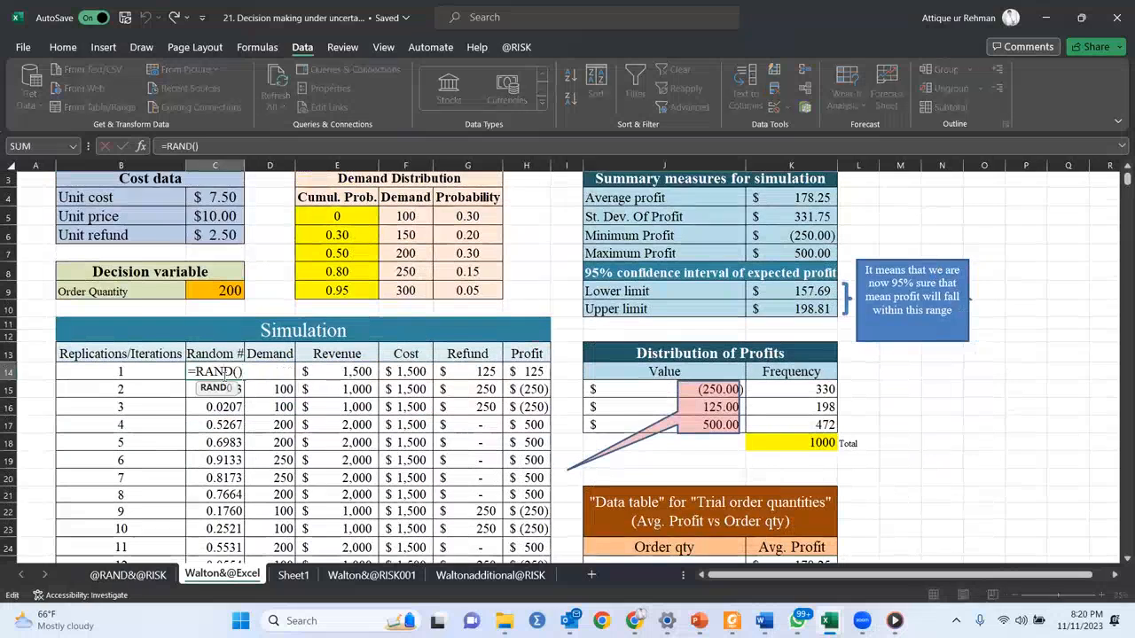
pyautogui.doubleClick(341, 371)
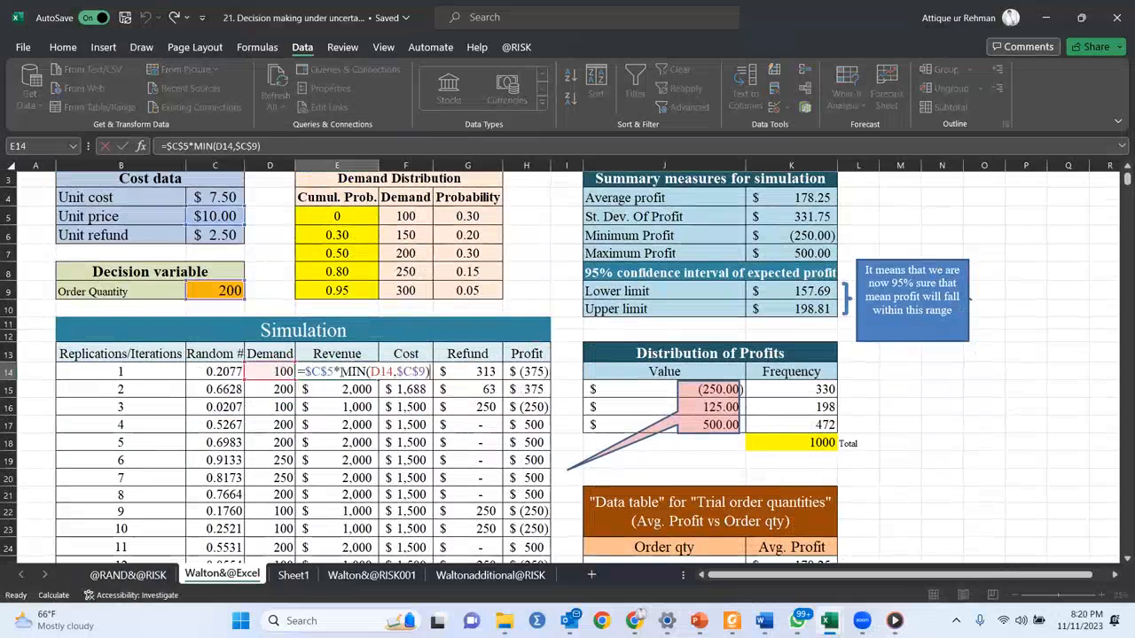
pyautogui.click(273, 372)
pyautogui.doubleClick(273, 371)
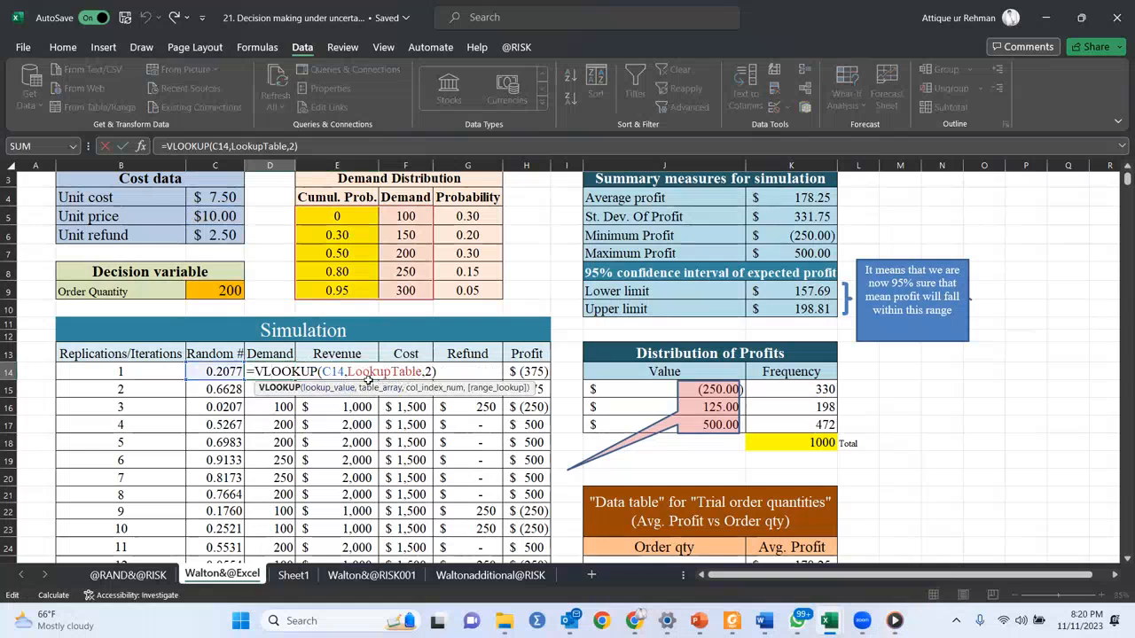
pyautogui.press('Escape')
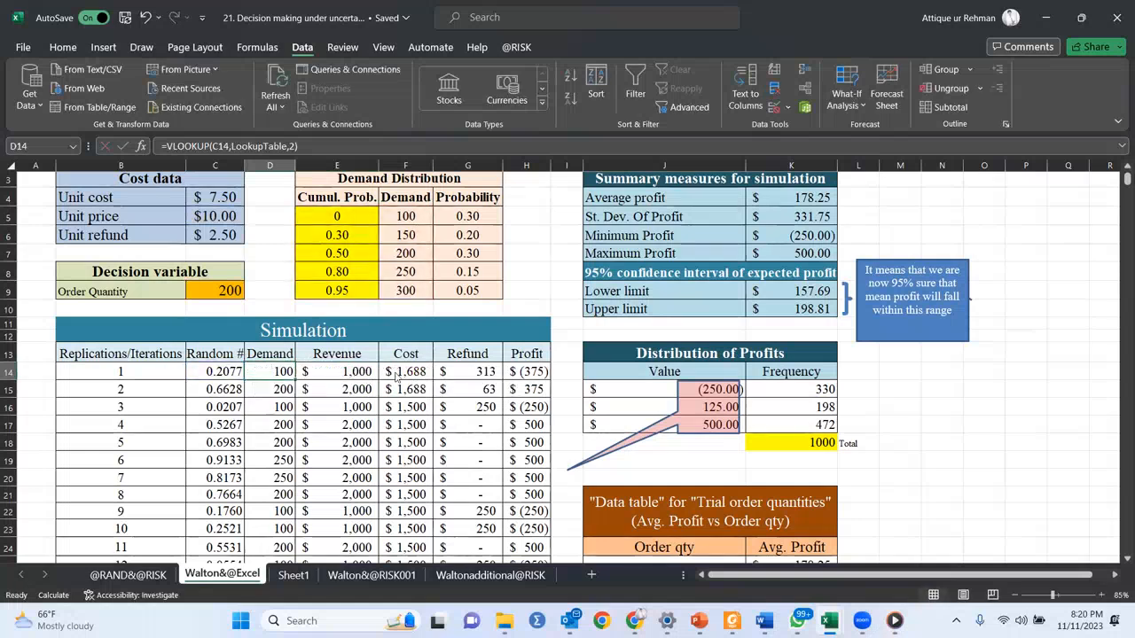
pyautogui.press('F9')
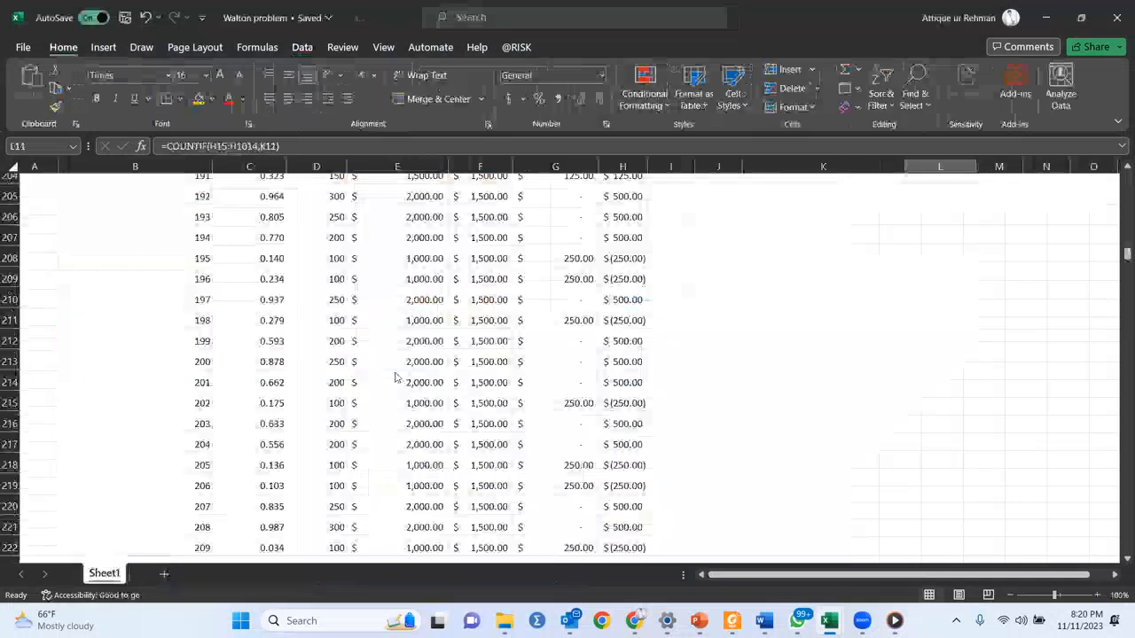
# Step: Switch to the Walton problem workbook and examine the first replication's demand lookup formula in D14 and its lookup range
pyautogui.hotkey('alt', 'Tab')
pyautogui.hotkey('alt', 'Tab')
pyautogui.hotkey('alt', 'Tab')
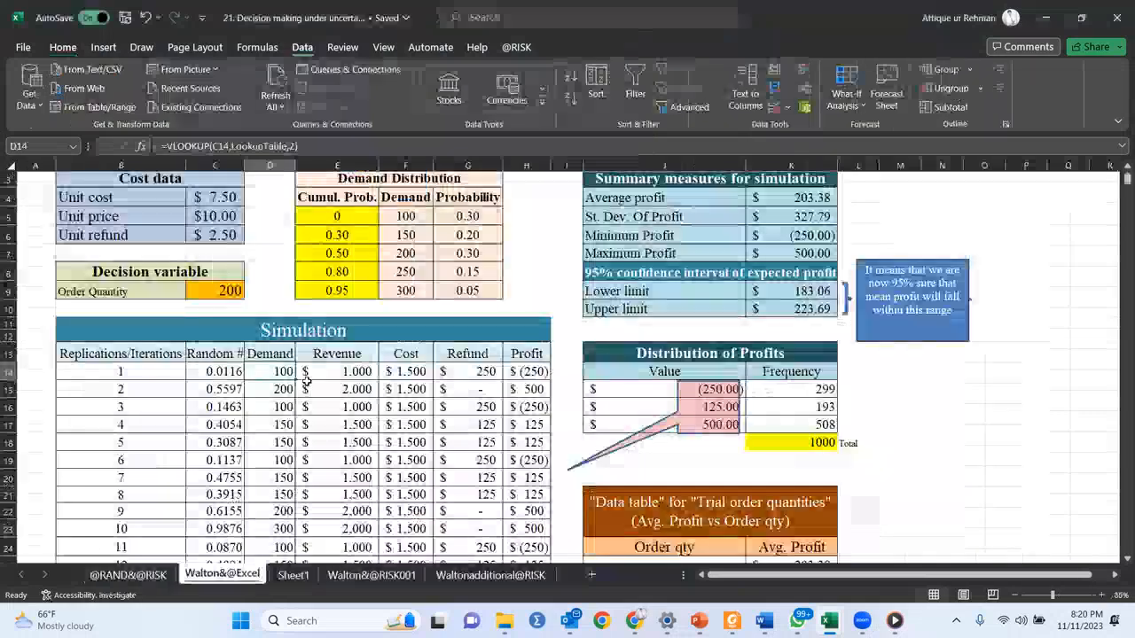
pyautogui.hotkey('alt', 'Tab')
pyautogui.scroll(15, 307, 381)
pyautogui.scroll(20, 306, 381)
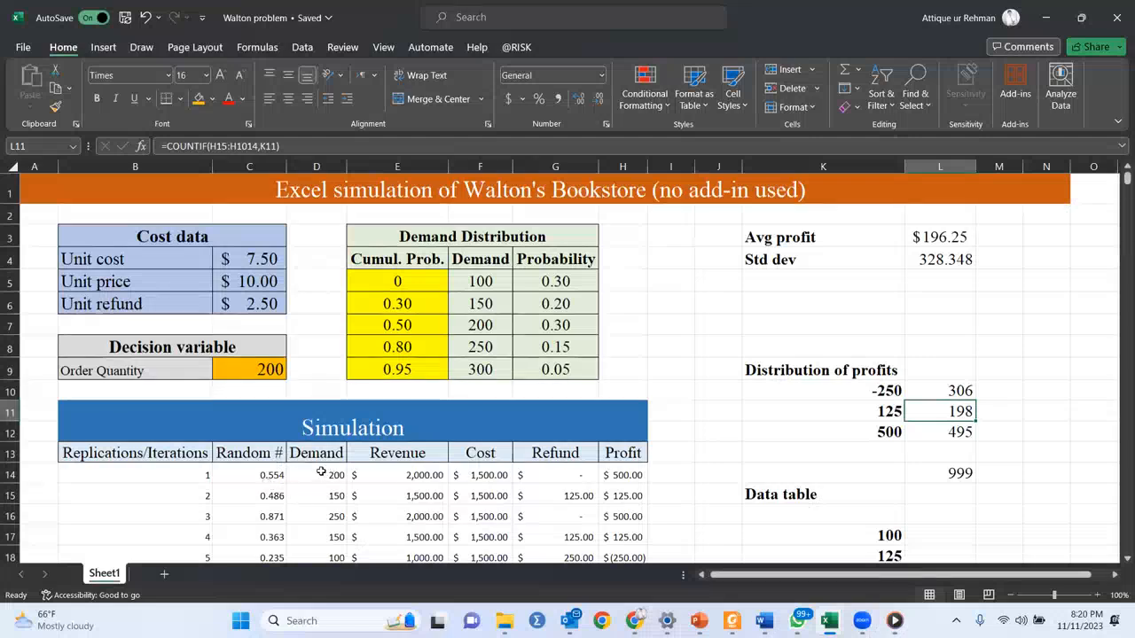
pyautogui.doubleClick(321, 474)
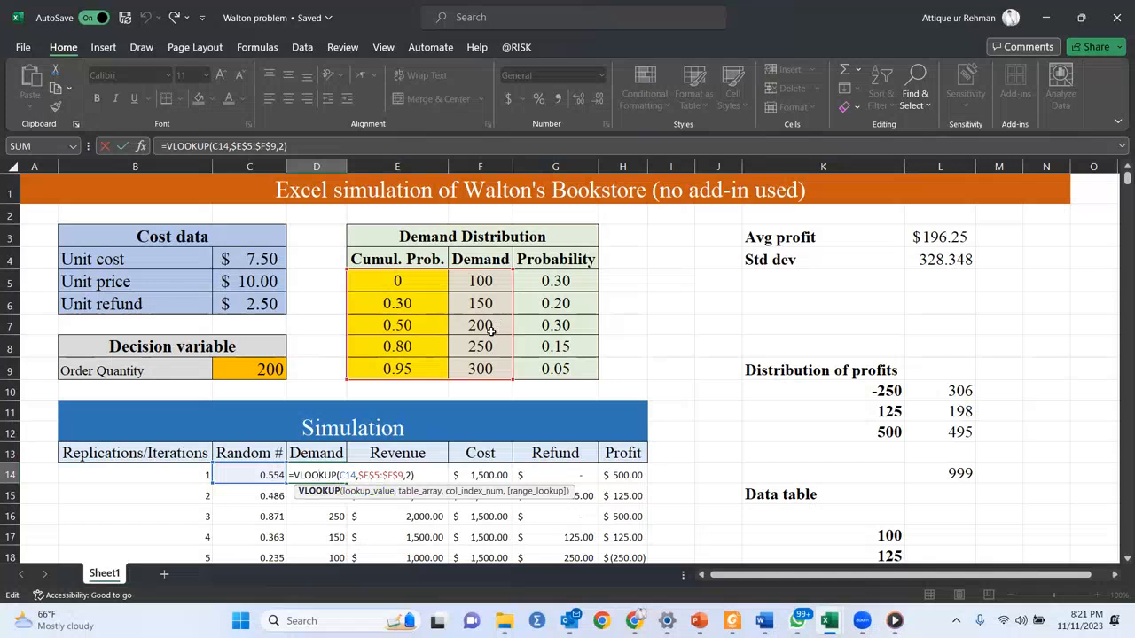
pyautogui.hotkey('ctrl', 'Return')
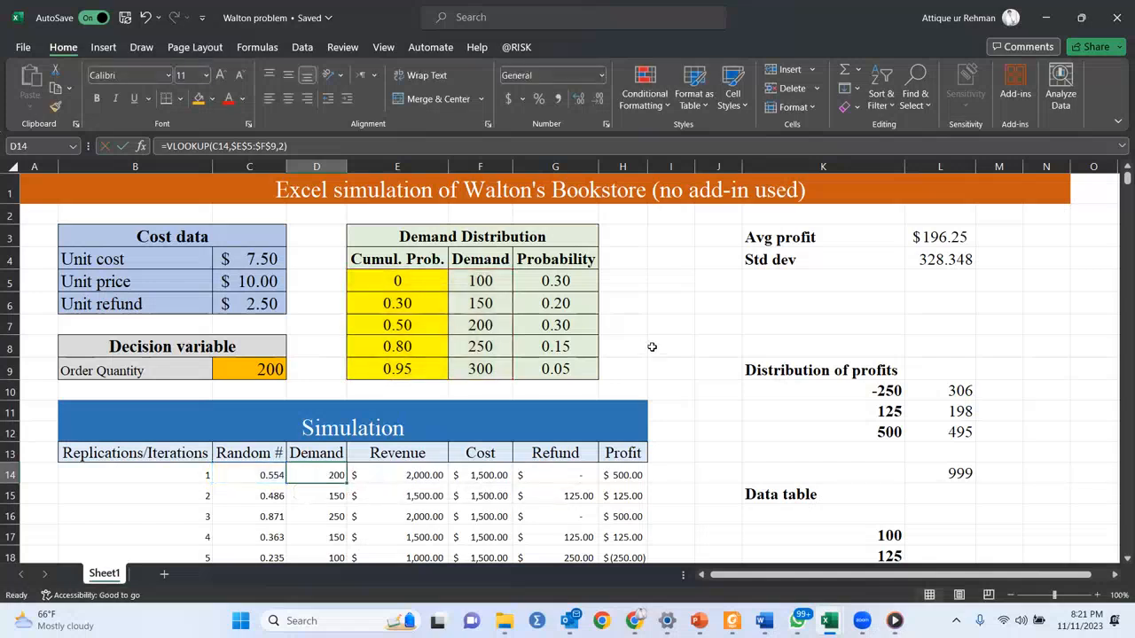
pyautogui.scroll(-1, 651, 347)
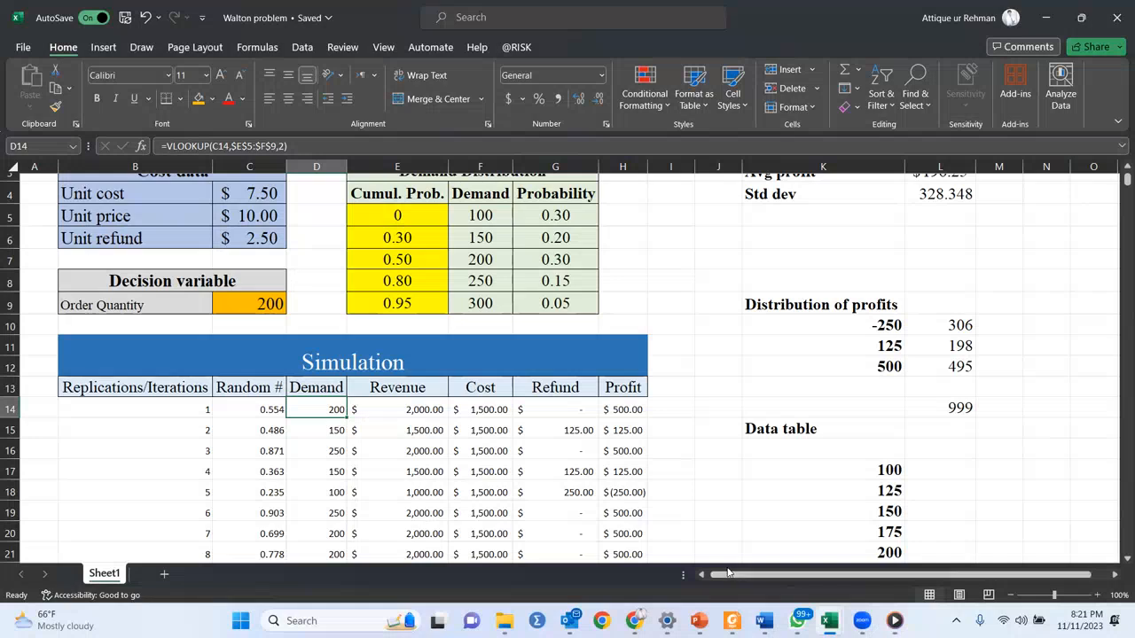
# Step: Switch to the textbook in Foxit PDF Reader and read exercise 2 on generating 1000 normally distributed random numbers
pyautogui.moveTo(763, 620)
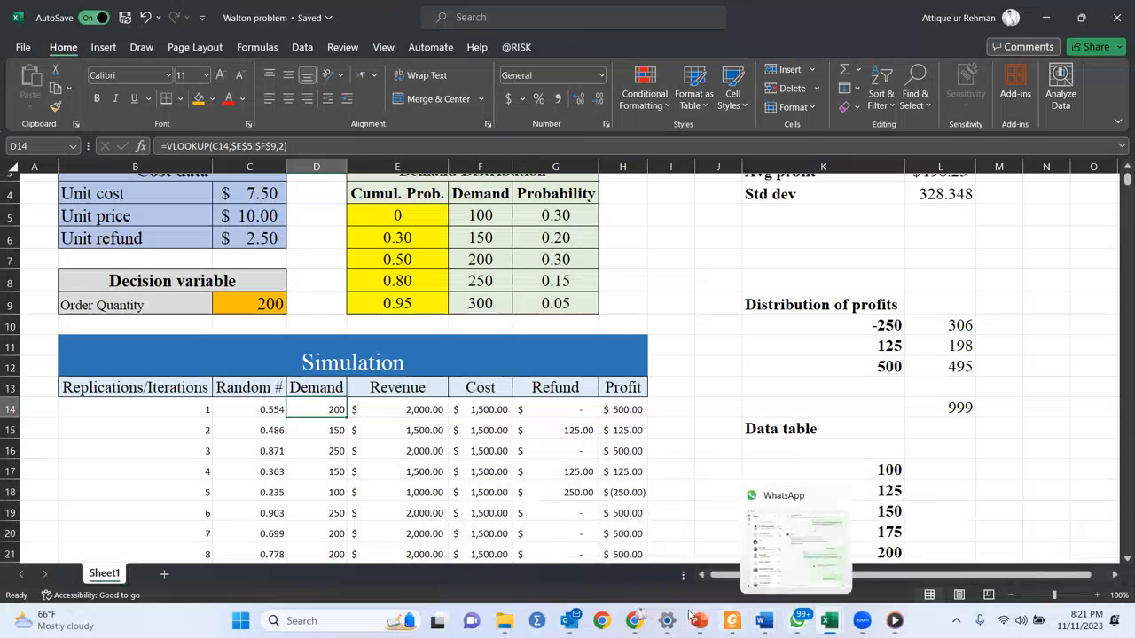
pyautogui.moveTo(829, 621)
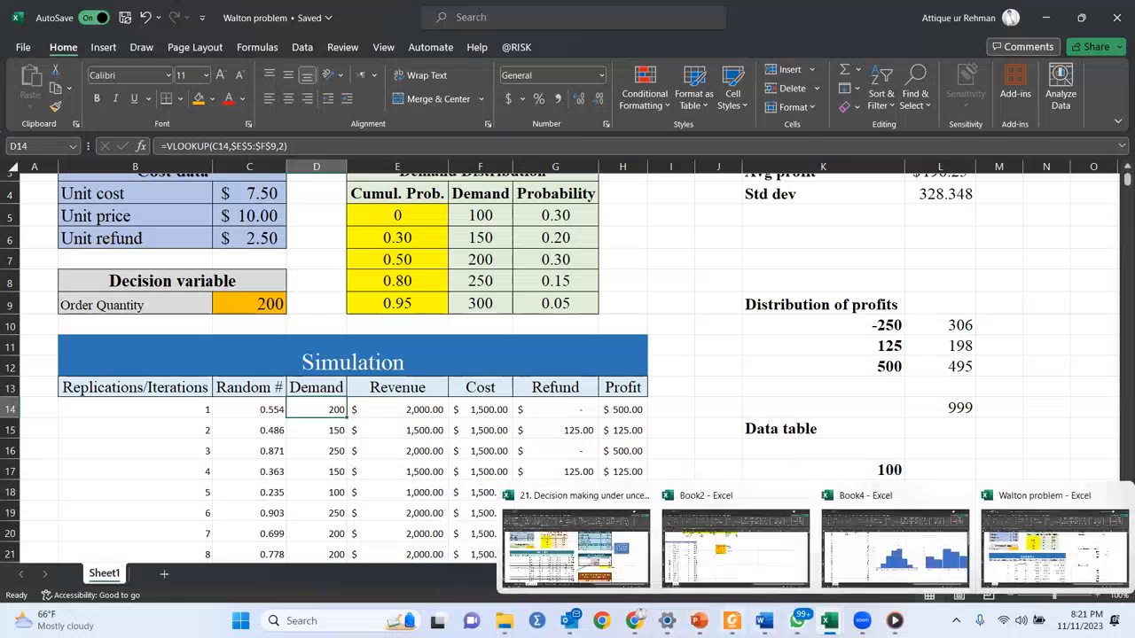
pyautogui.click(732, 620)
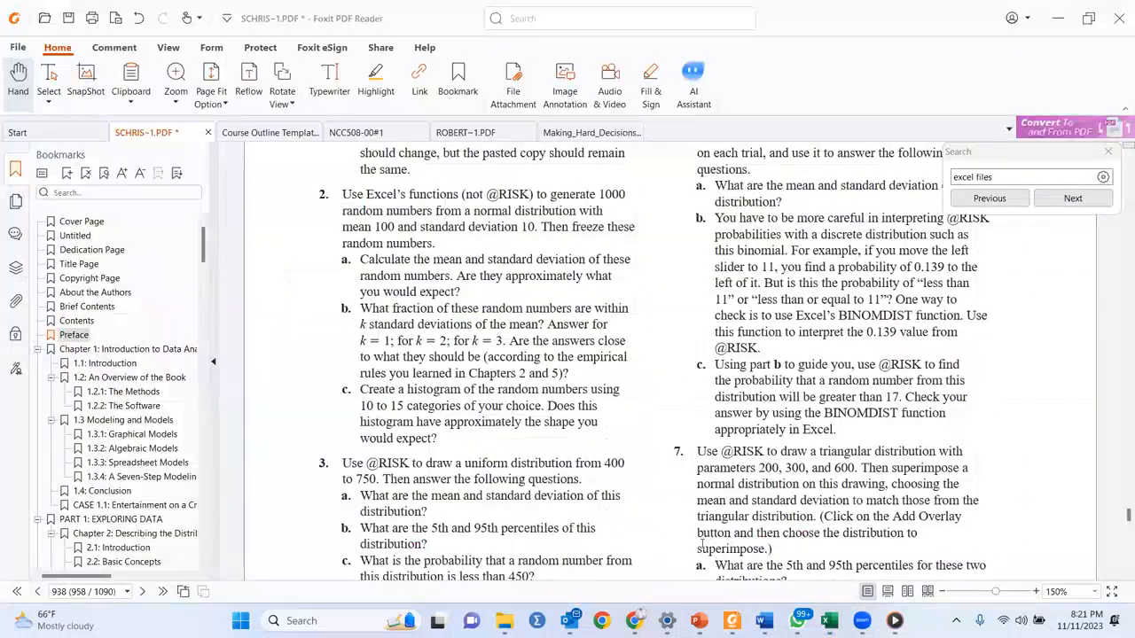
pyautogui.scroll(-1, 624, 233)
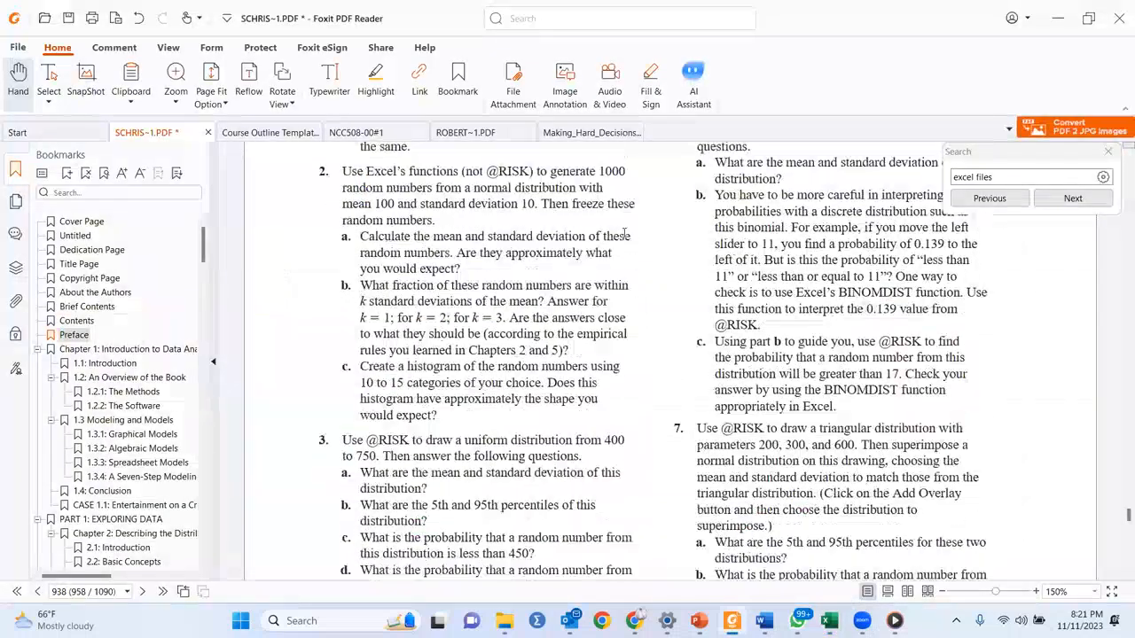
pyautogui.scroll(3, 652, 177)
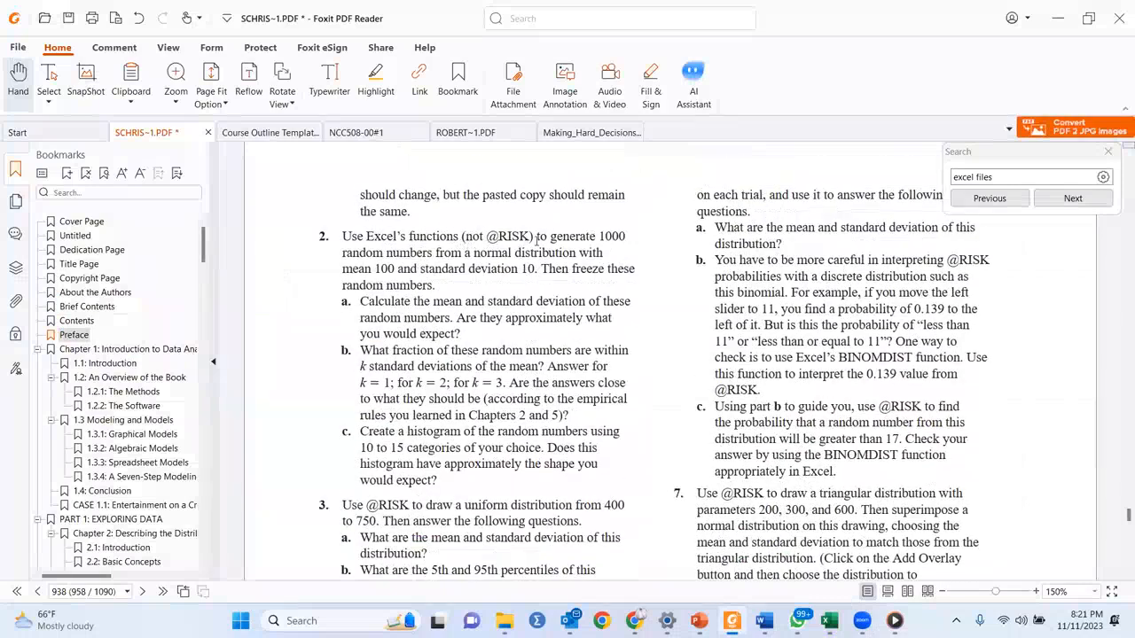
pyautogui.moveTo(538, 238); pyautogui.dragTo(602, 253)
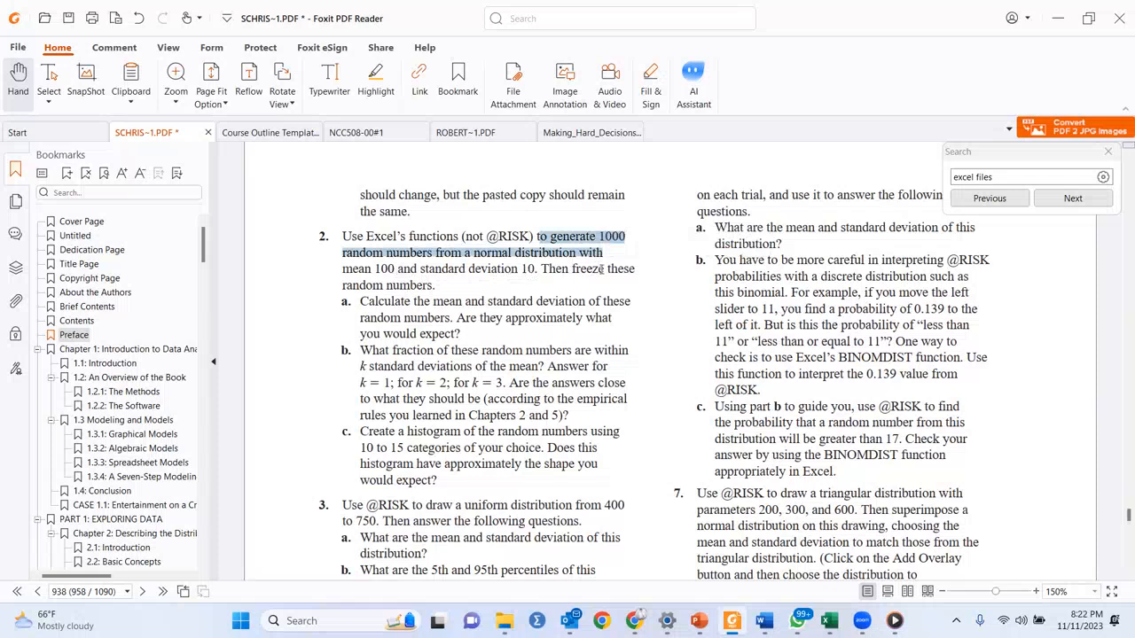
pyautogui.click(521, 285)
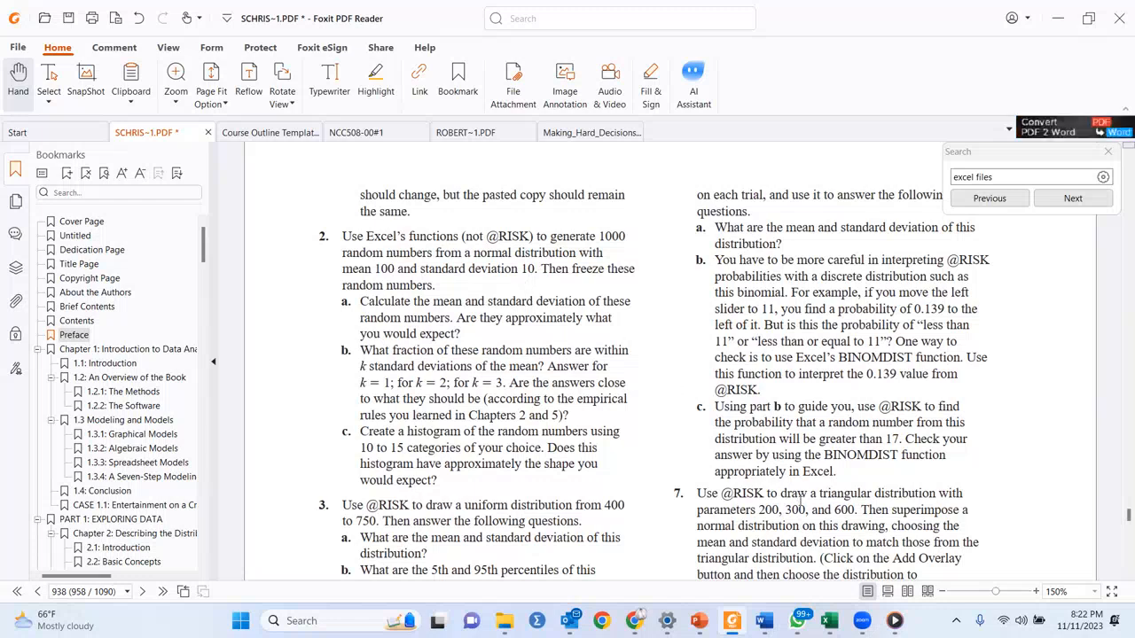
# Step: Switch to the Book4 workbook in Excel and create a new blank workbook
pyautogui.moveTo(894, 621)
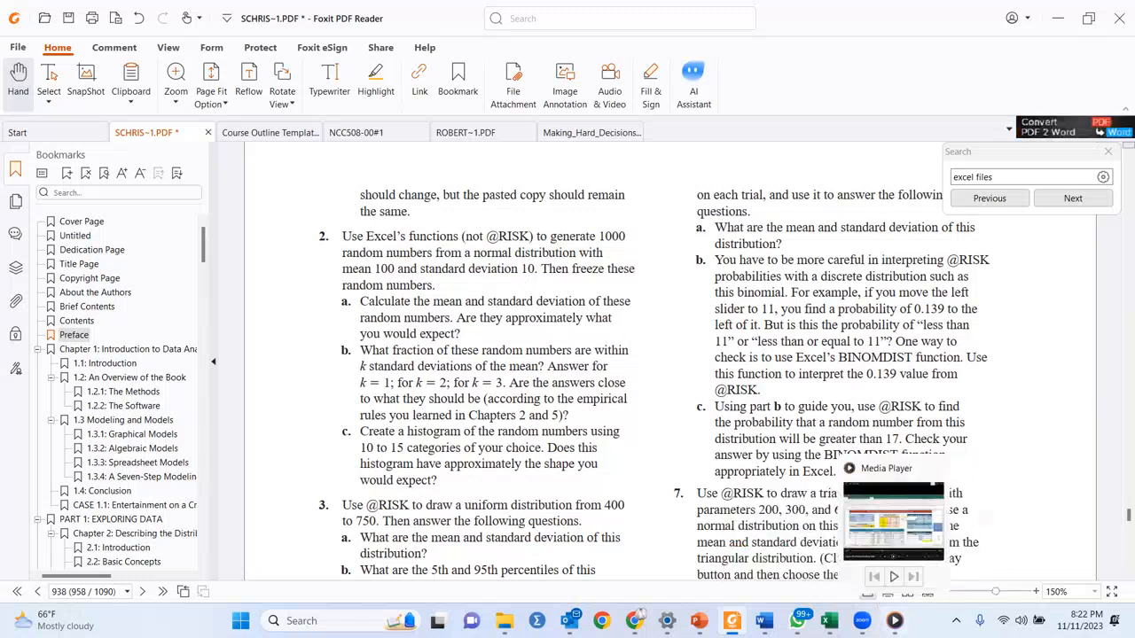
pyautogui.moveTo(829, 620)
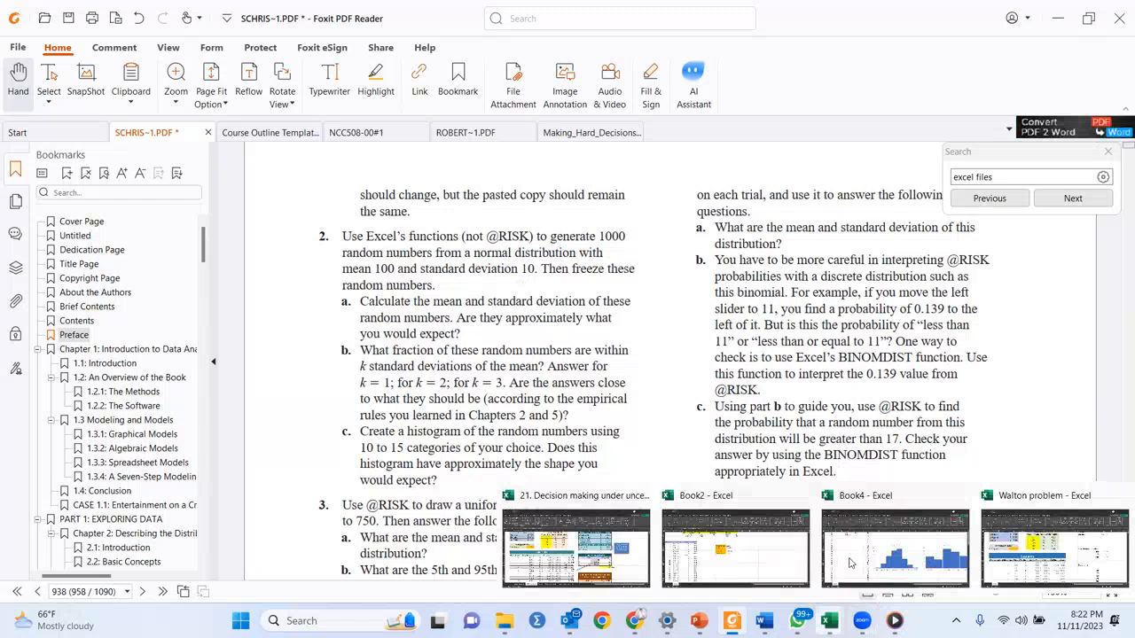
pyautogui.click(849, 562)
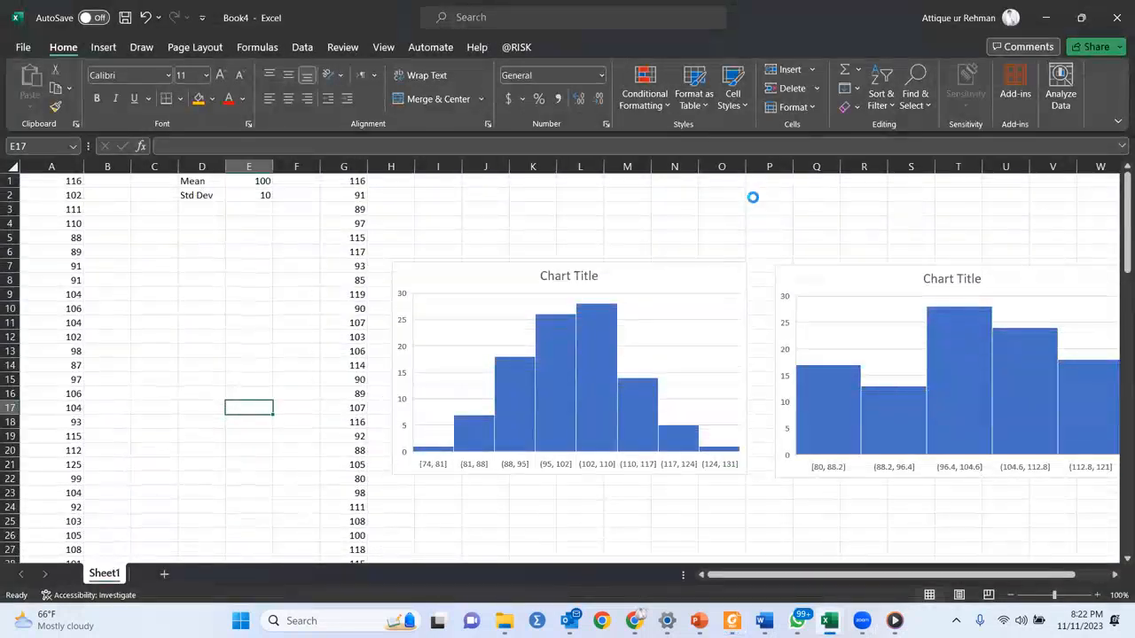
pyautogui.hotkey('ctrl', 'n')
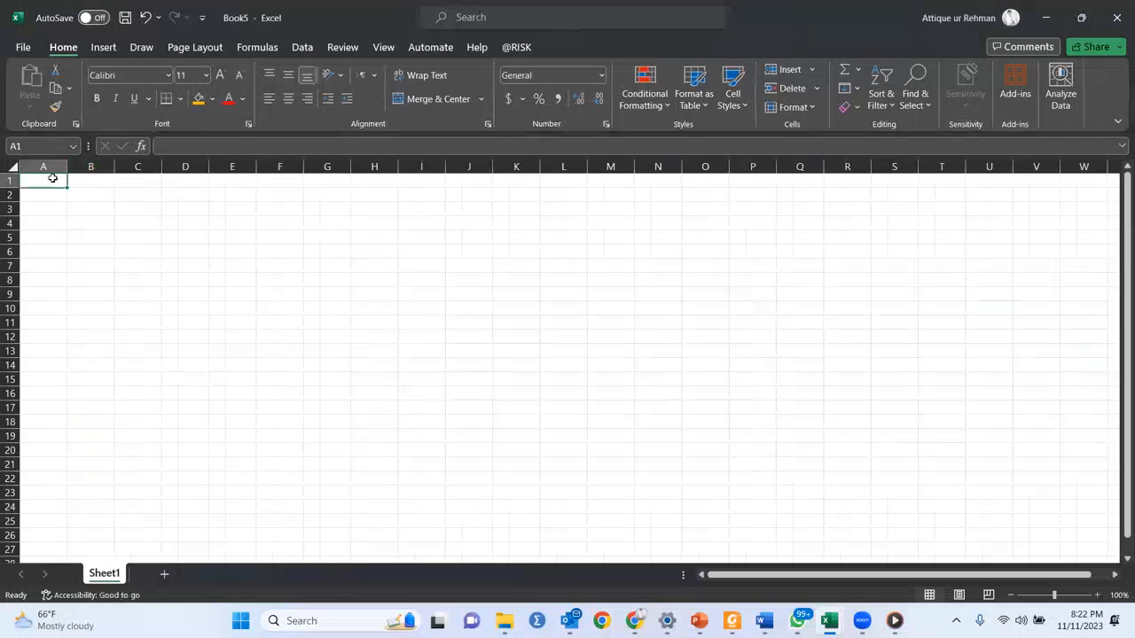
# Step: Enter =RANDBETWEEN(0,100) in cell A1 to generate a random whole number
pyautogui.write('=random')
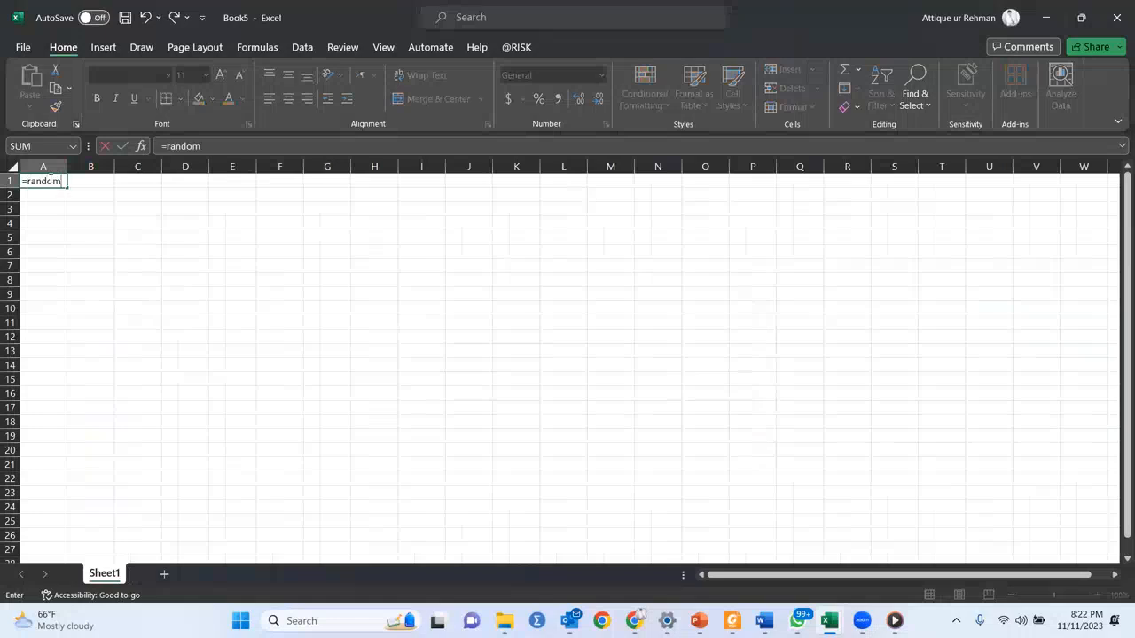
pyautogui.press('BackSpace')
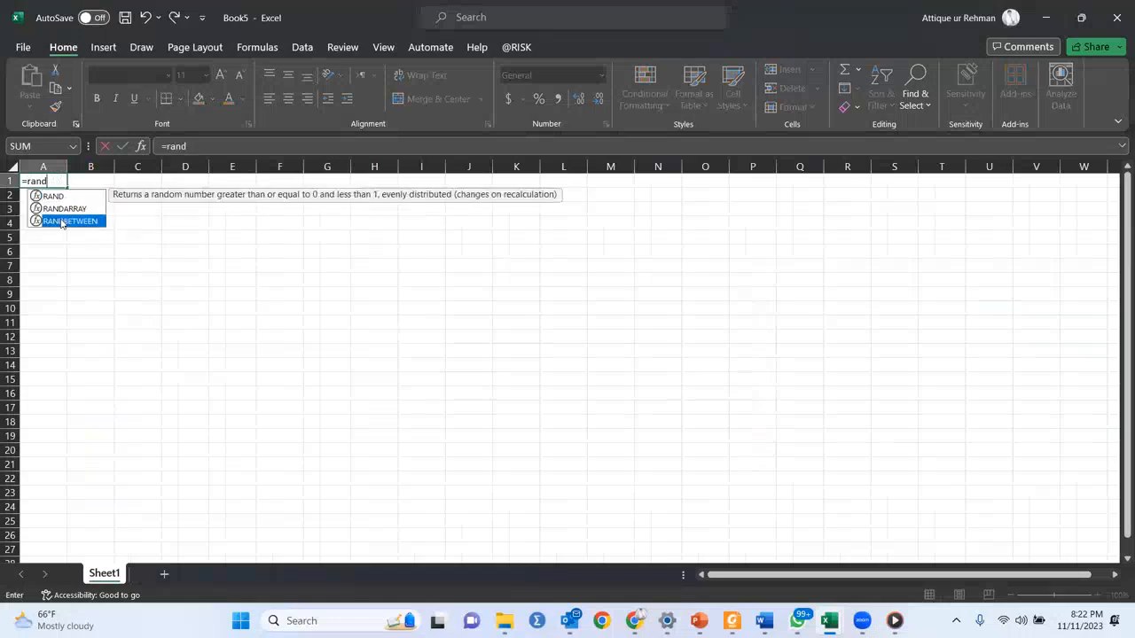
pyautogui.doubleClick(58, 219)
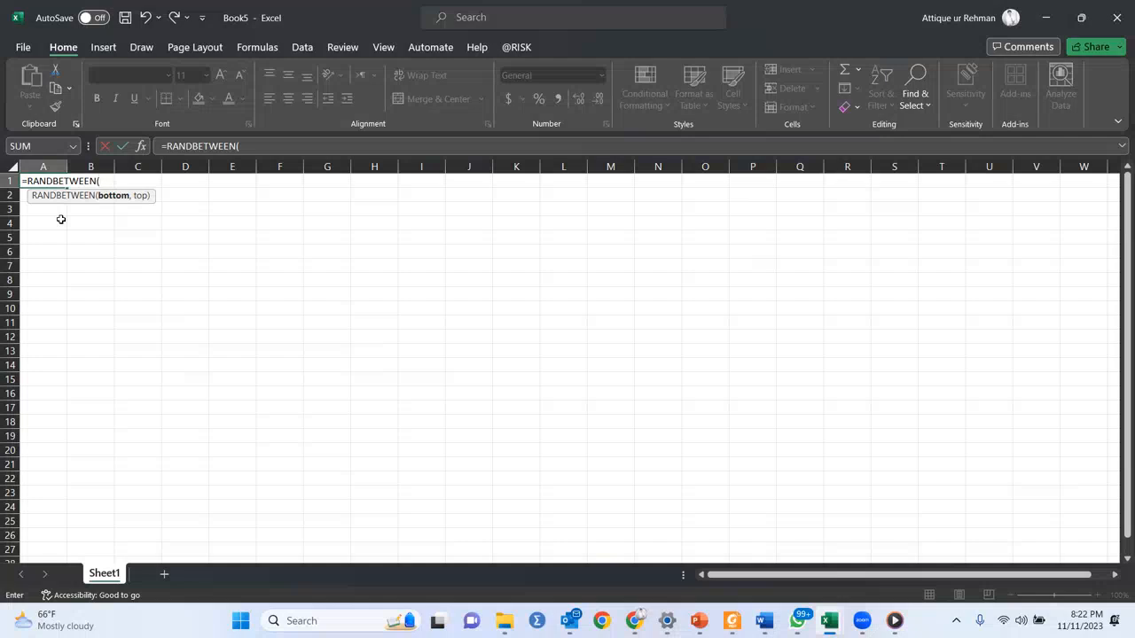
pyautogui.write('0,100)')
pyautogui.press('Return')
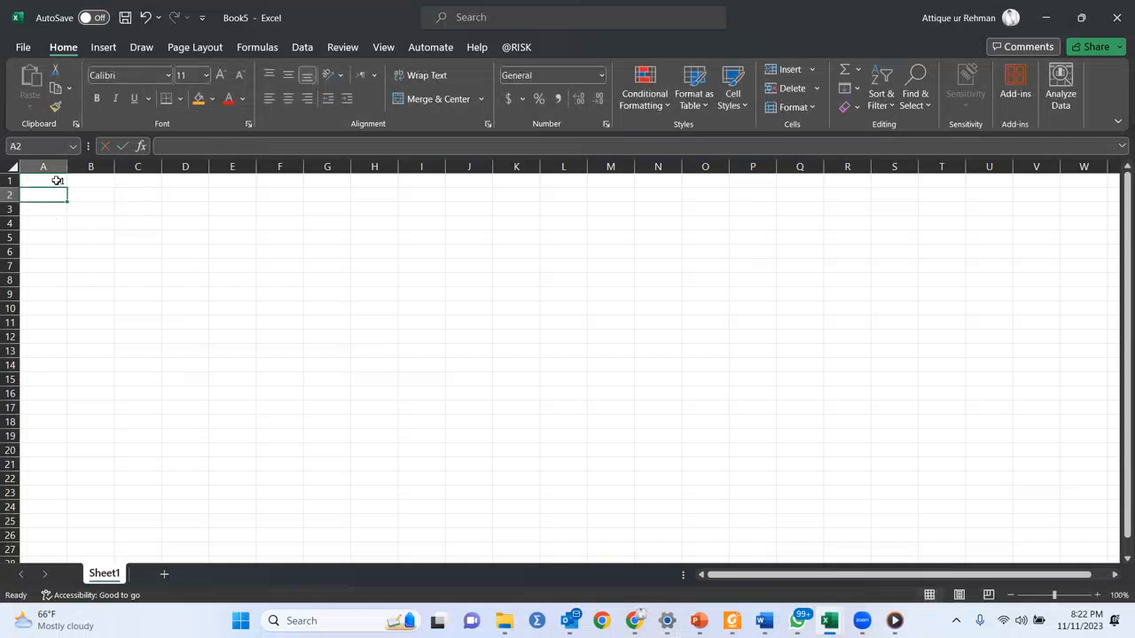
# Step: Fill the RANDBETWEEN formula from A1 down to A200 and return to the first row
pyautogui.click(56, 181)
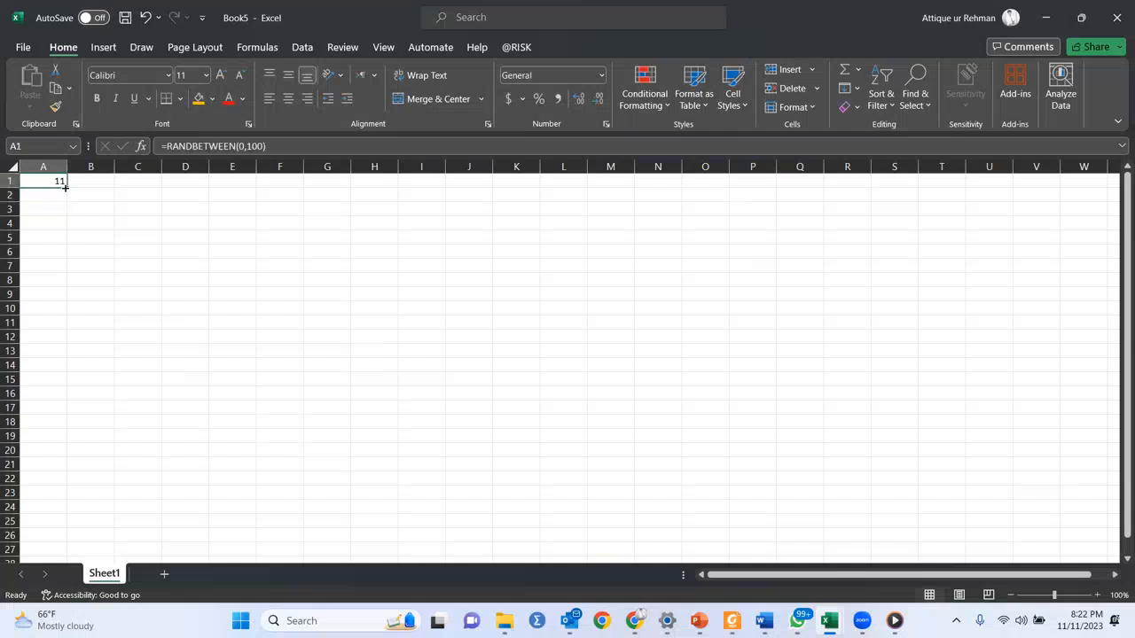
pyautogui.moveTo(64, 187); pyautogui.dragTo(92, 543)
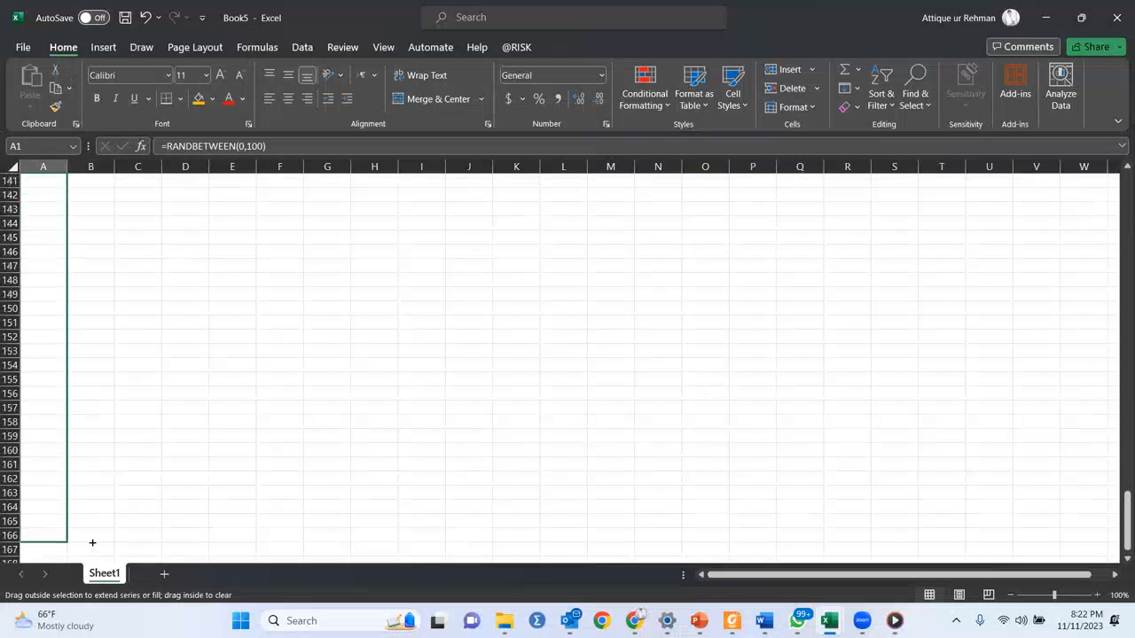
pyautogui.moveTo(93, 587)
pyautogui.mouseDown()
pyautogui.moveTo(76, 496)
pyautogui.moveTo(70, 580)
pyautogui.moveTo(57, 456)
pyautogui.mouseUp()
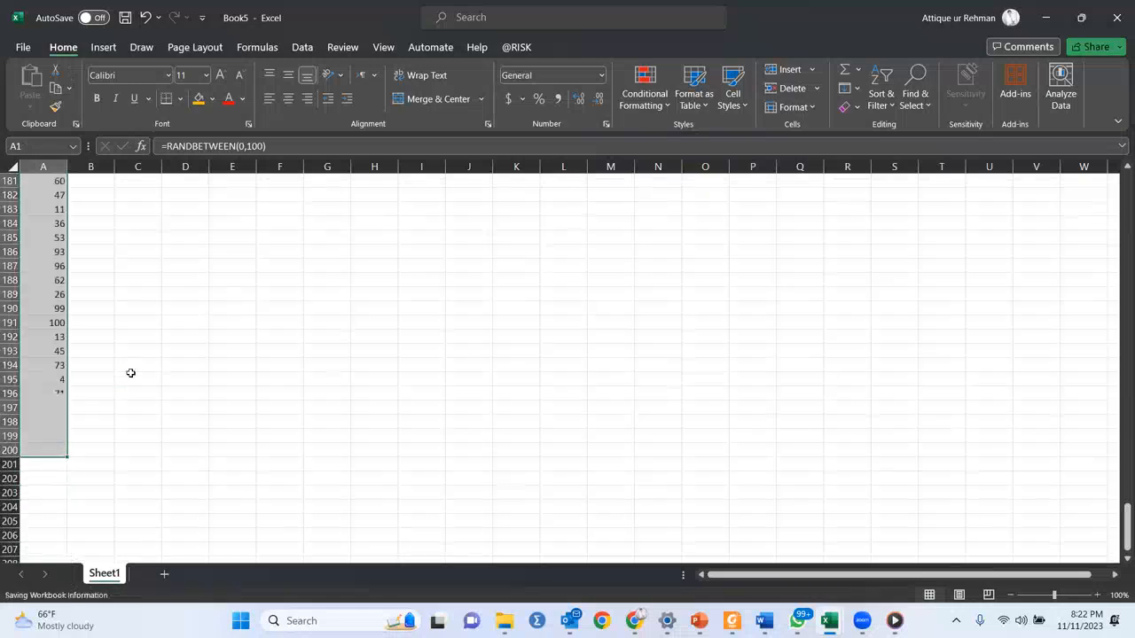
pyautogui.scroll(20, 133, 285)
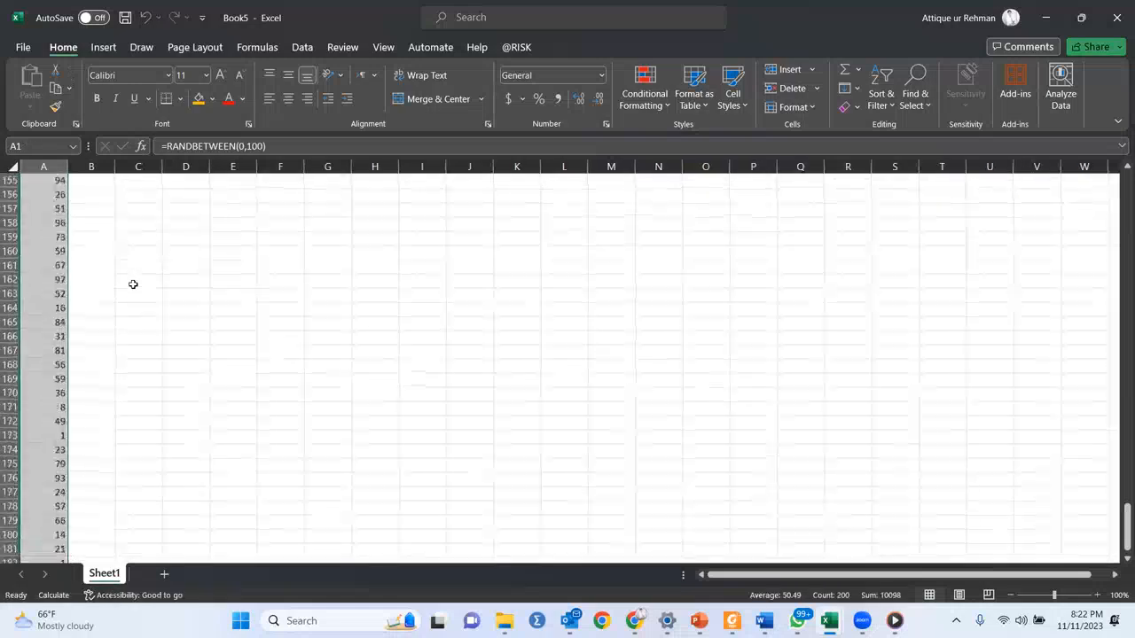
pyautogui.scroll(20, 133, 284)
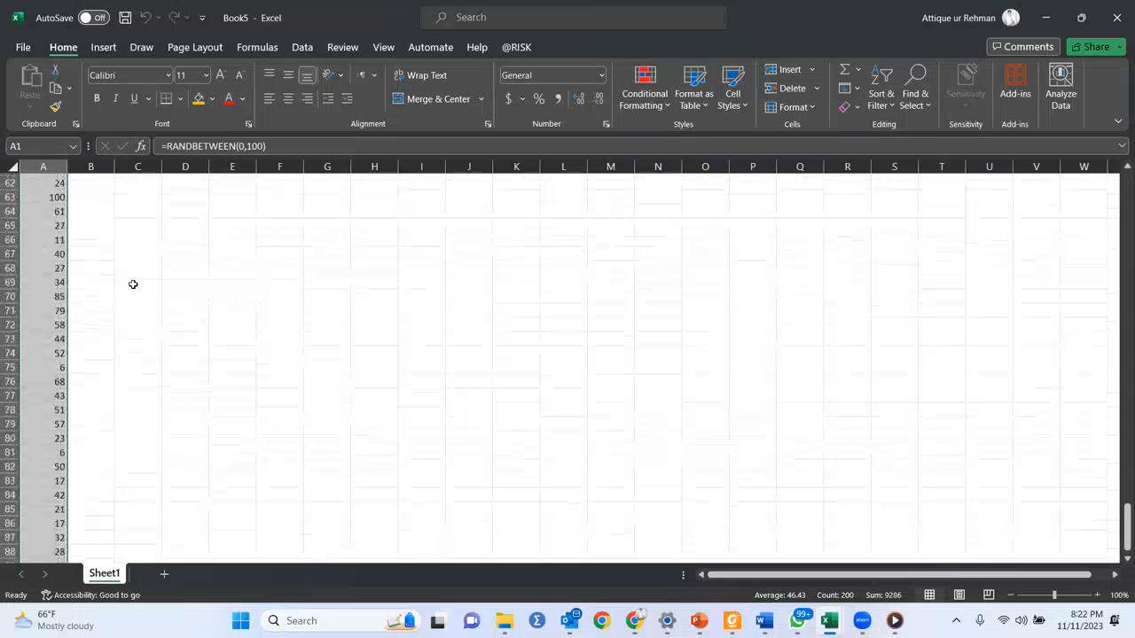
pyautogui.scroll(5, 133, 285)
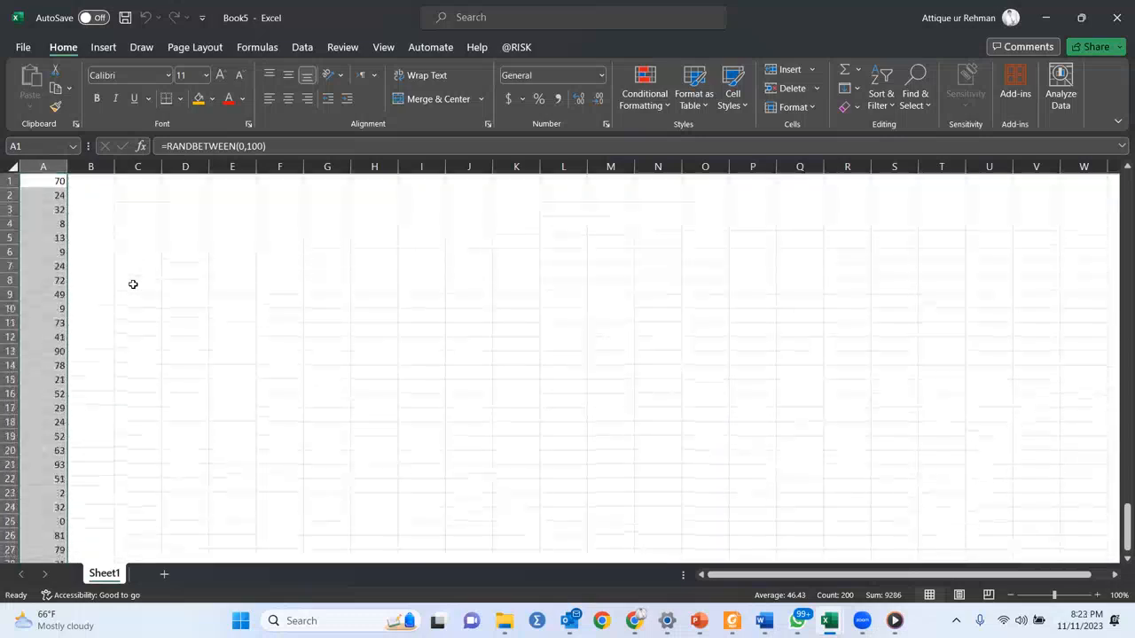
# Step: Enter an AVERAGE formula in cell B1 for the random numbers in column A, typing the range as A1:A1A100
pyautogui.click(101, 184)
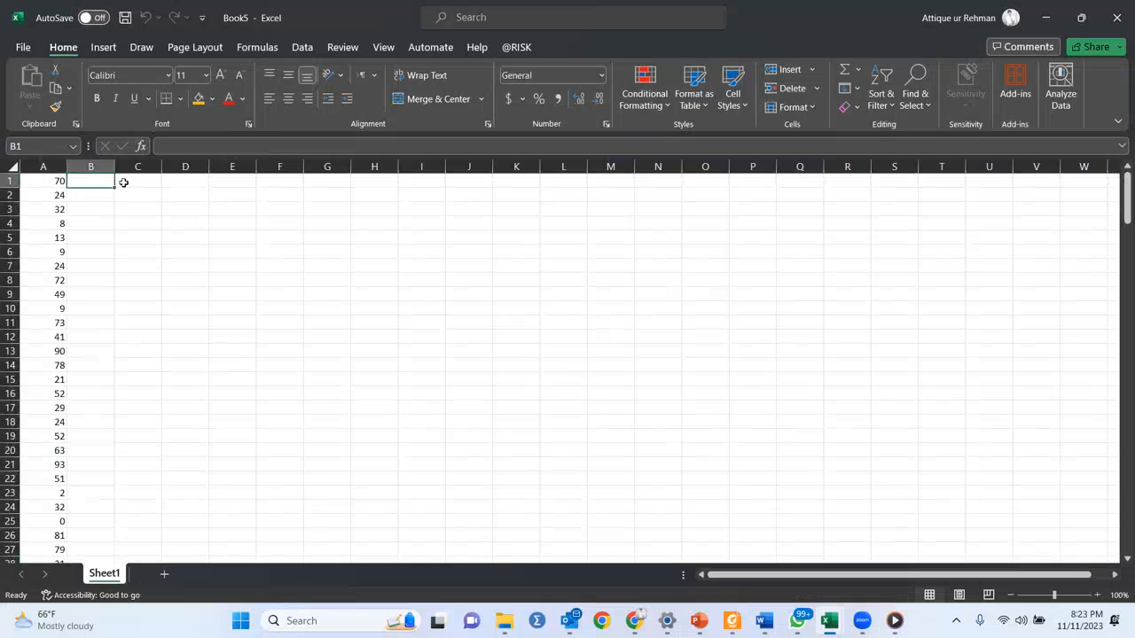
pyautogui.click(140, 182)
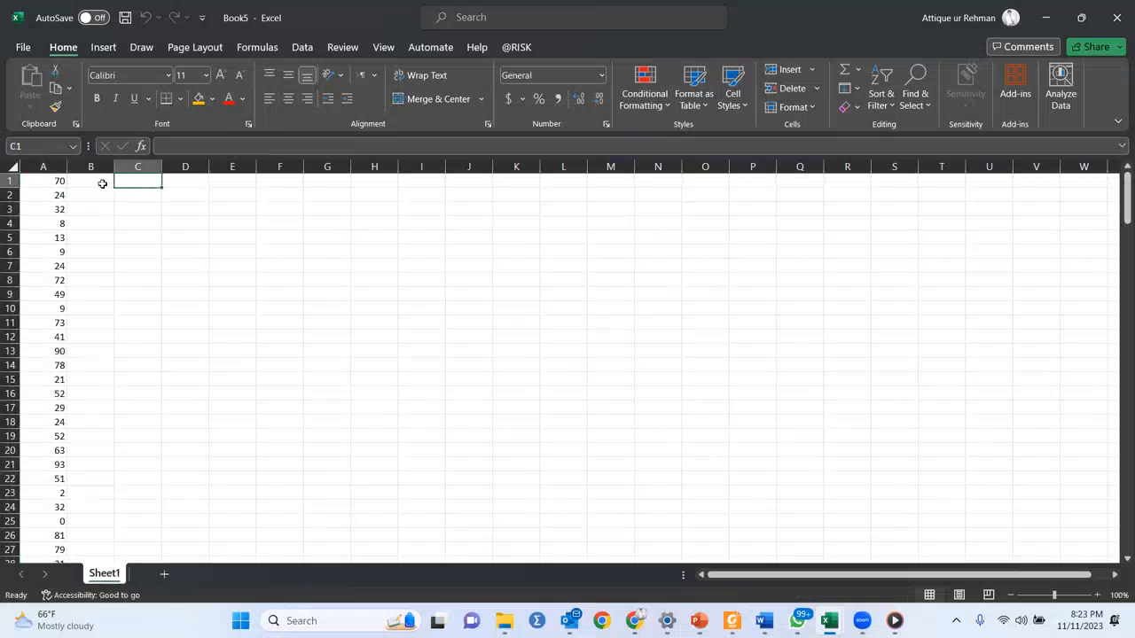
pyautogui.click(103, 184)
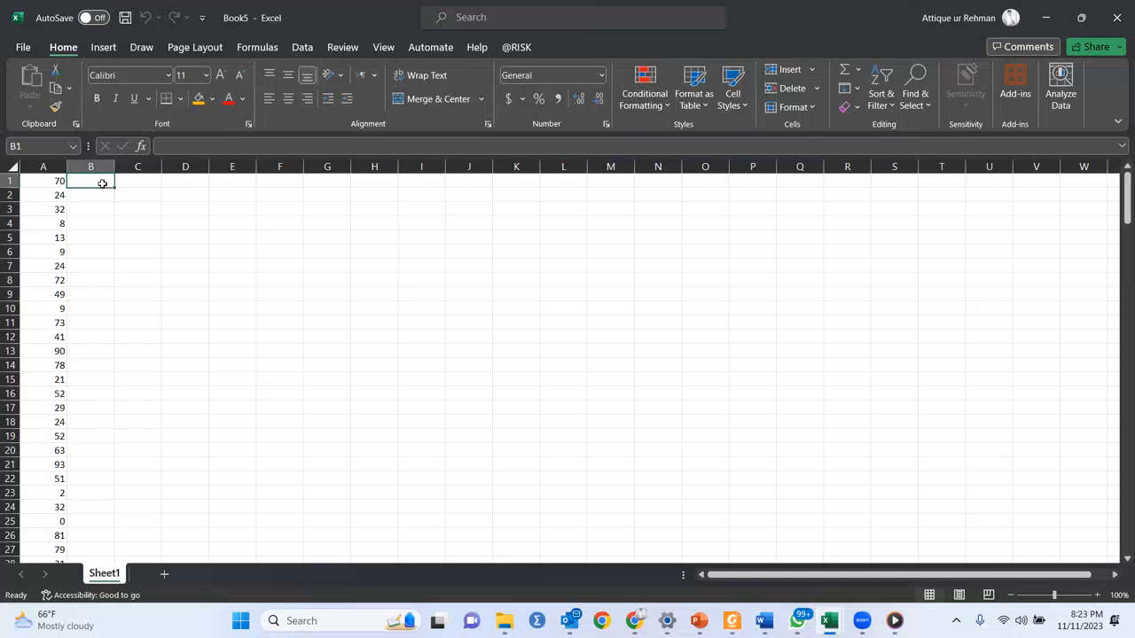
pyautogui.write('=average')
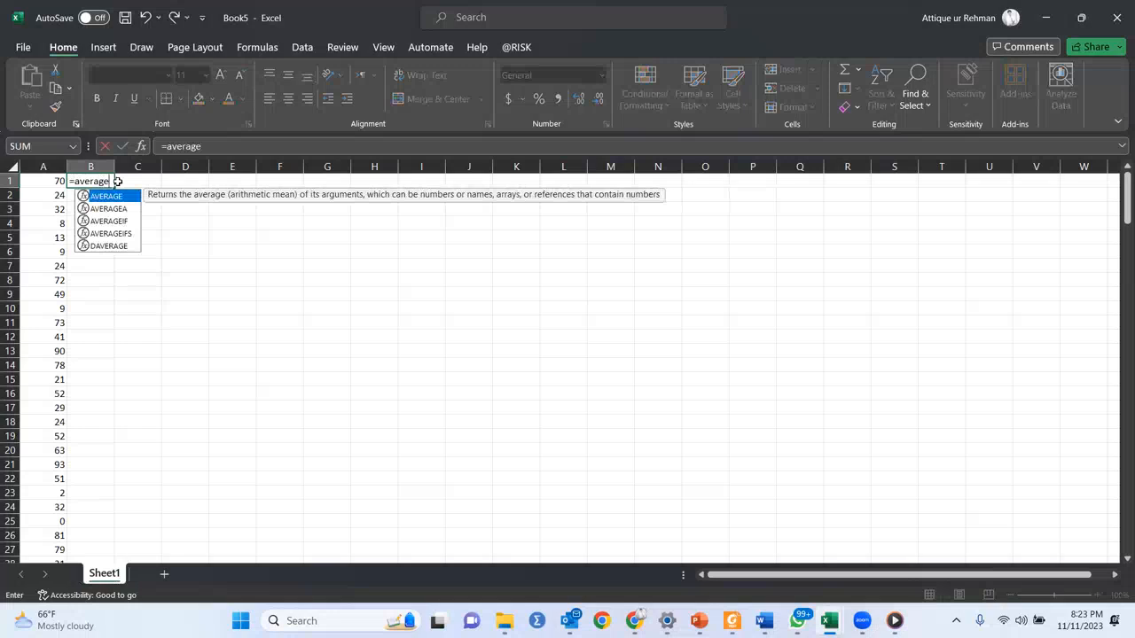
pyautogui.write('(')
pyautogui.click(39, 182)
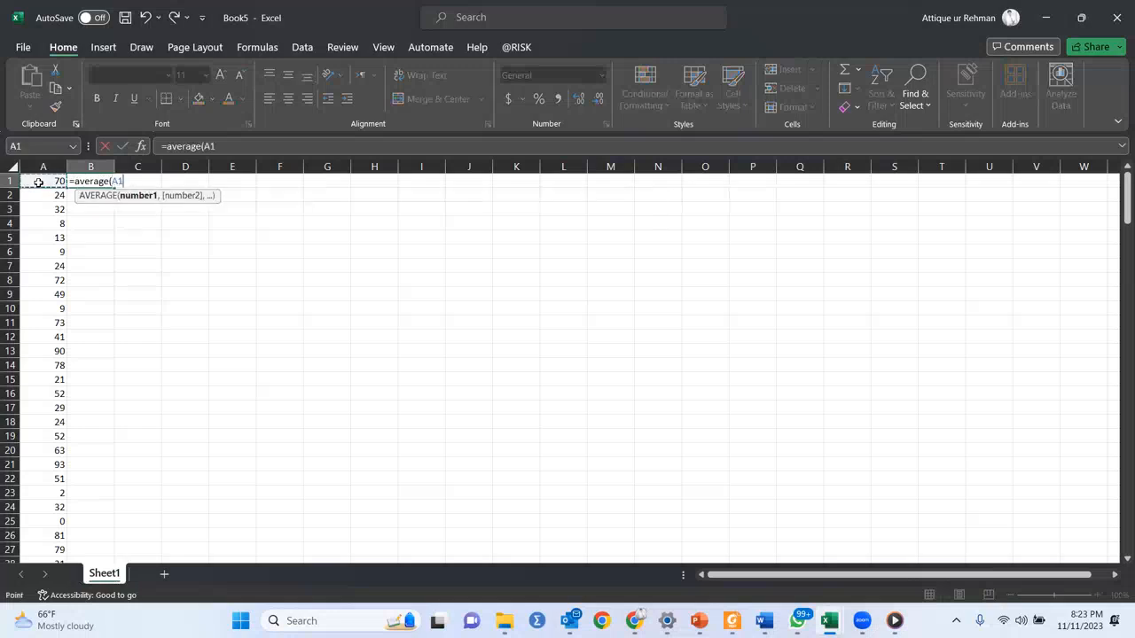
pyautogui.write(':A1A100)')
pyautogui.press('Return')
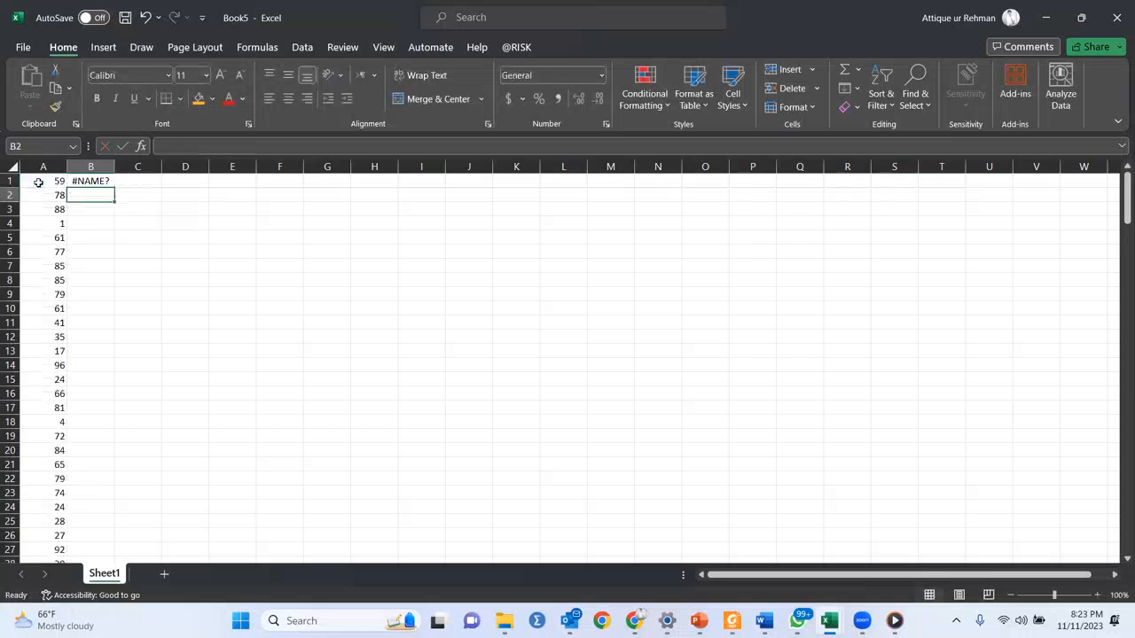
# Step: Correct the formula in cell B1 to =AVERAGE(A1:A100)
pyautogui.click(97, 180)
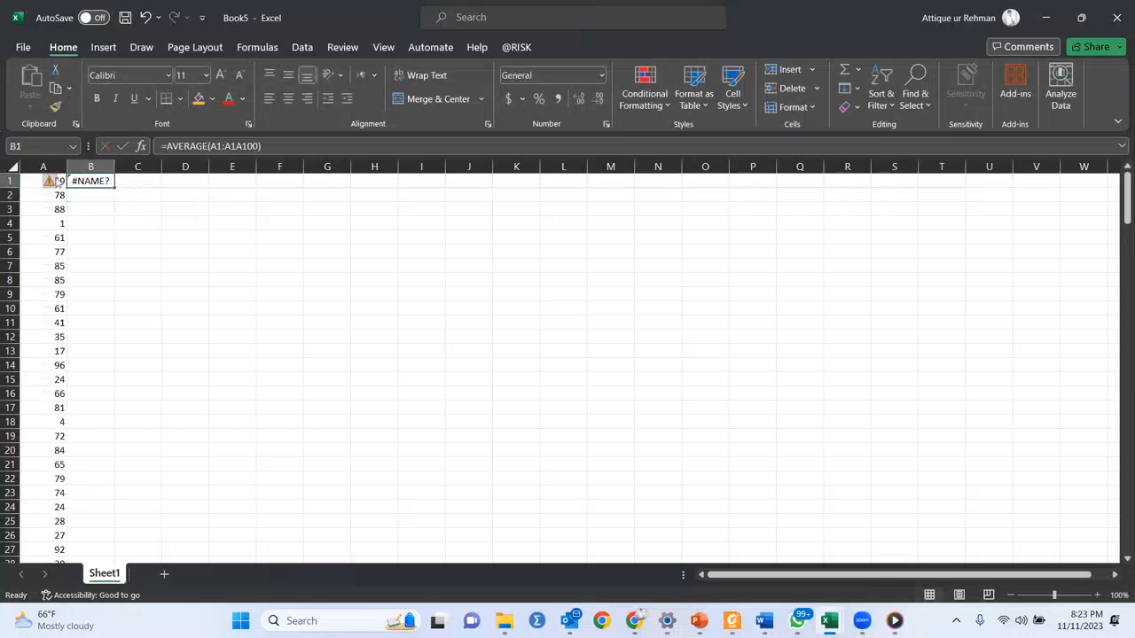
pyautogui.click(61, 182)
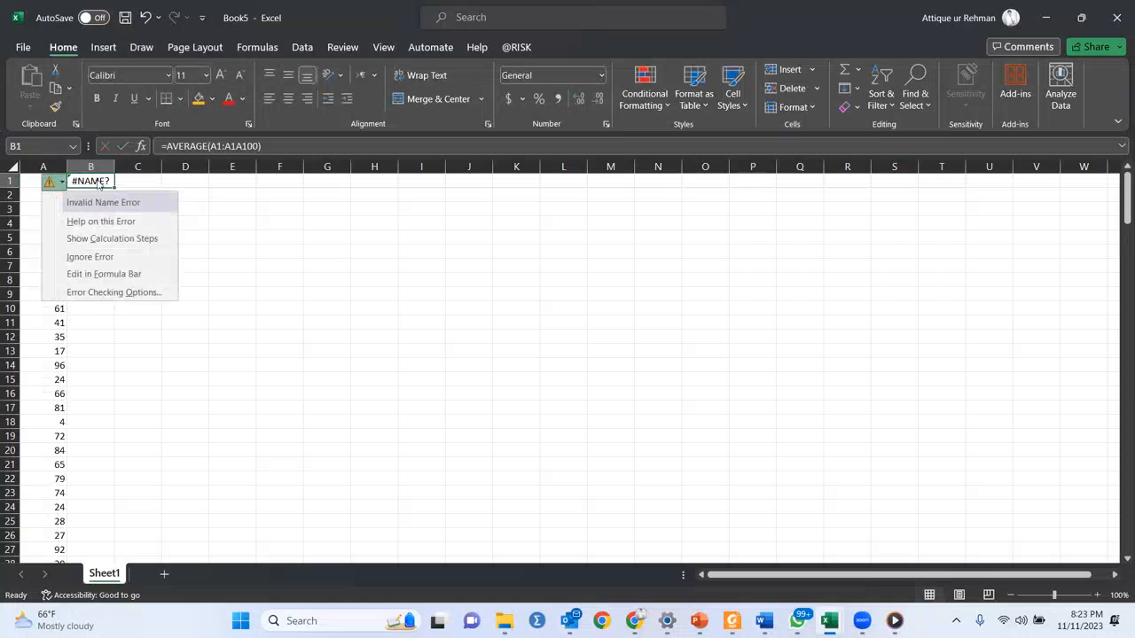
pyautogui.click(97, 179)
pyautogui.doubleClick(97, 180)
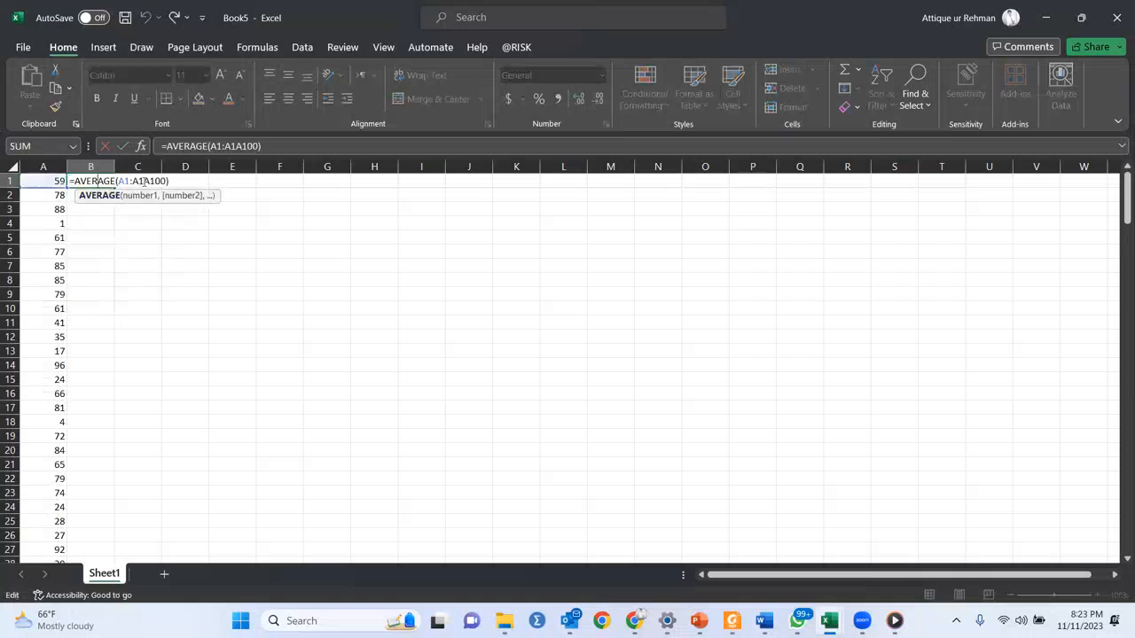
pyautogui.click(143, 182)
pyautogui.press('BackSpace')
pyautogui.press('BackSpace')
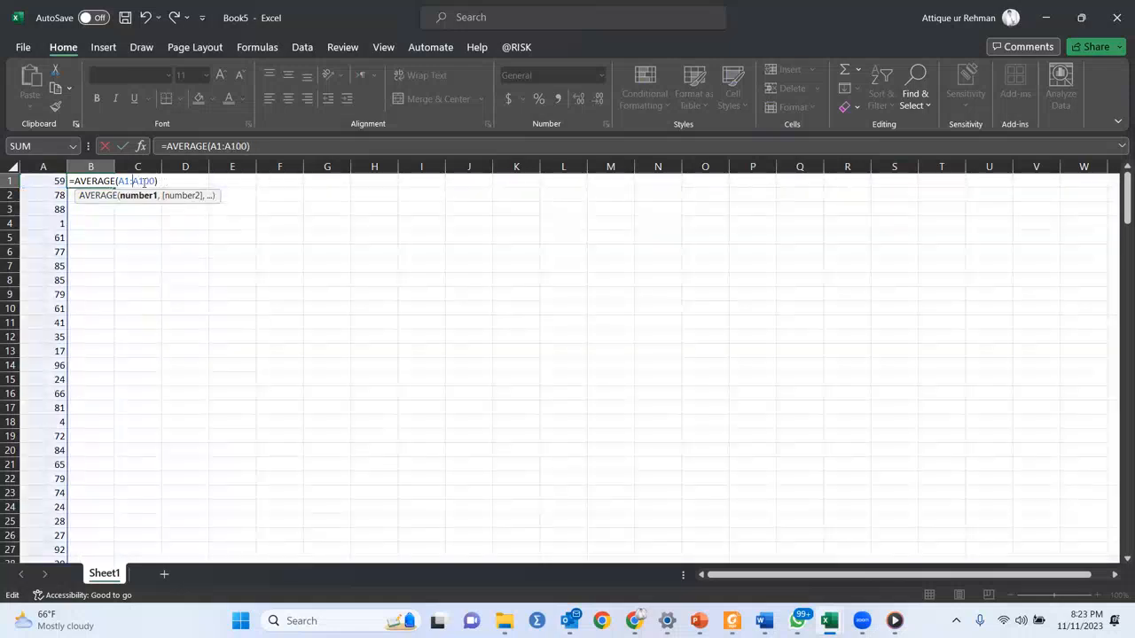
pyautogui.press('Return')
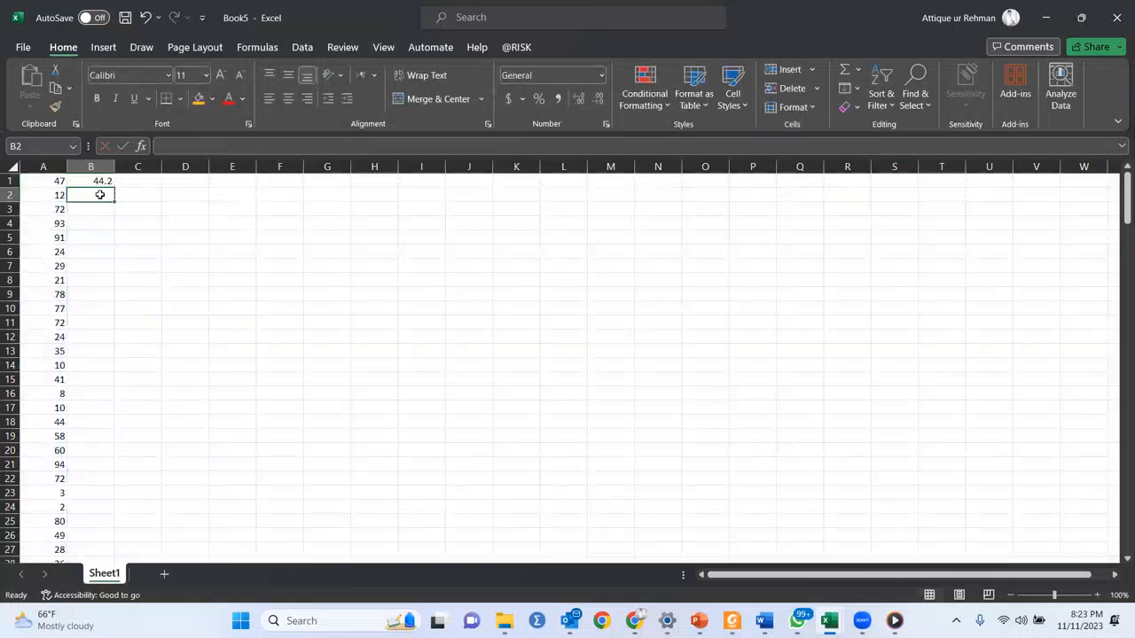
# Step: Enter =STDEV(A1:A100) in cell B2 to compute the standard deviation of the random numbers
pyautogui.write('Stdev')
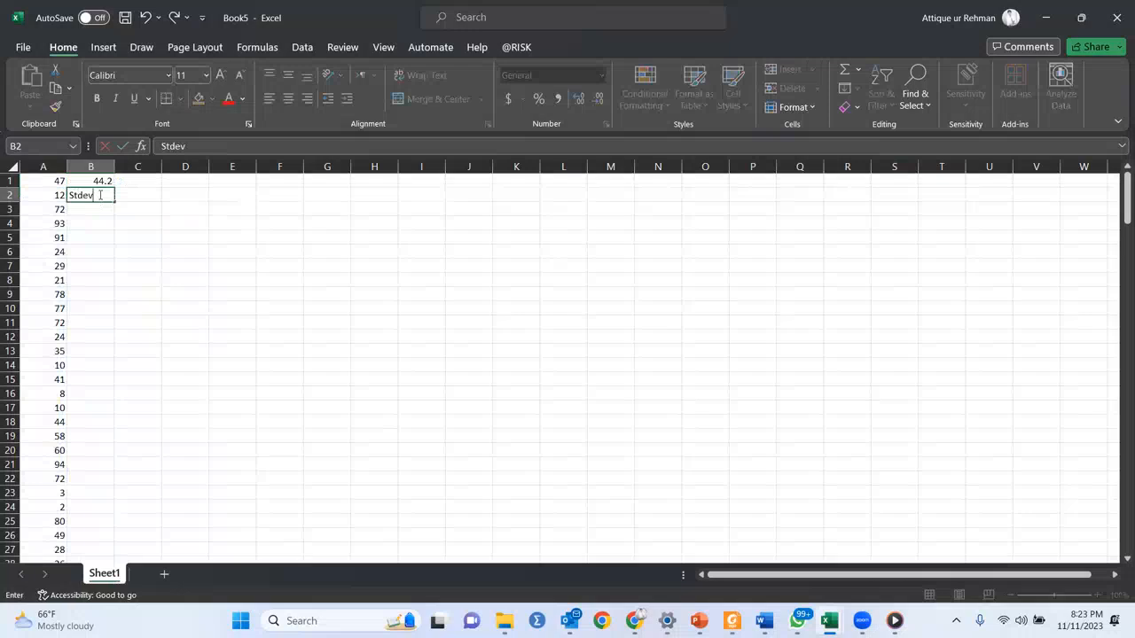
pyautogui.press('BackSpace')
pyautogui.press('BackSpace')
pyautogui.press('BackSpace')
pyautogui.press('BackSpace')
pyautogui.write('=')
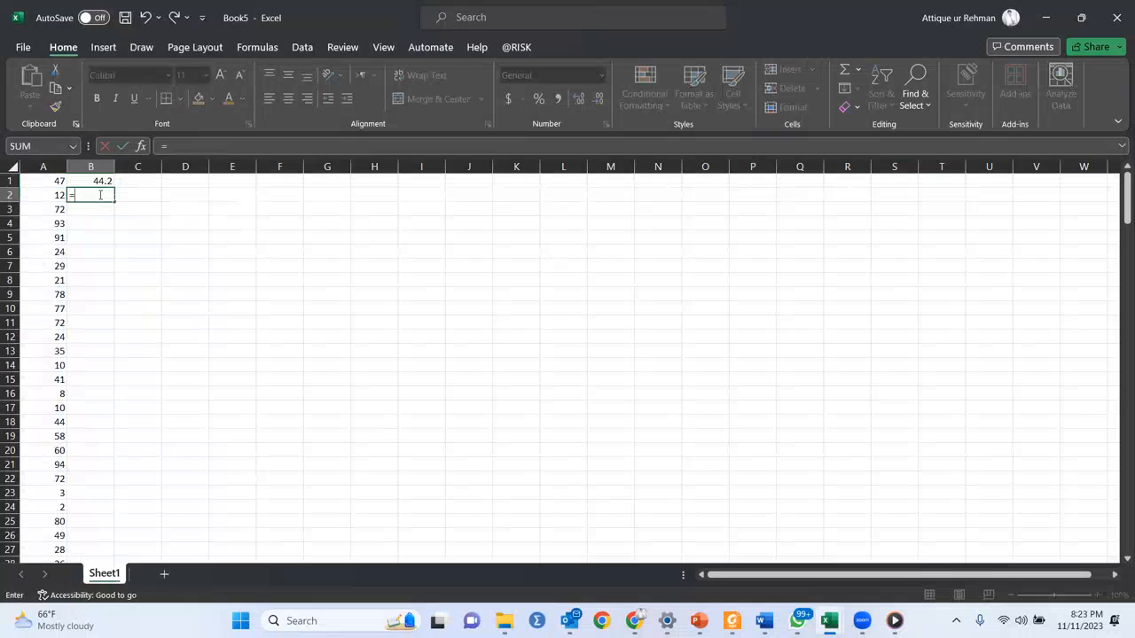
pyautogui.write('stdev(')
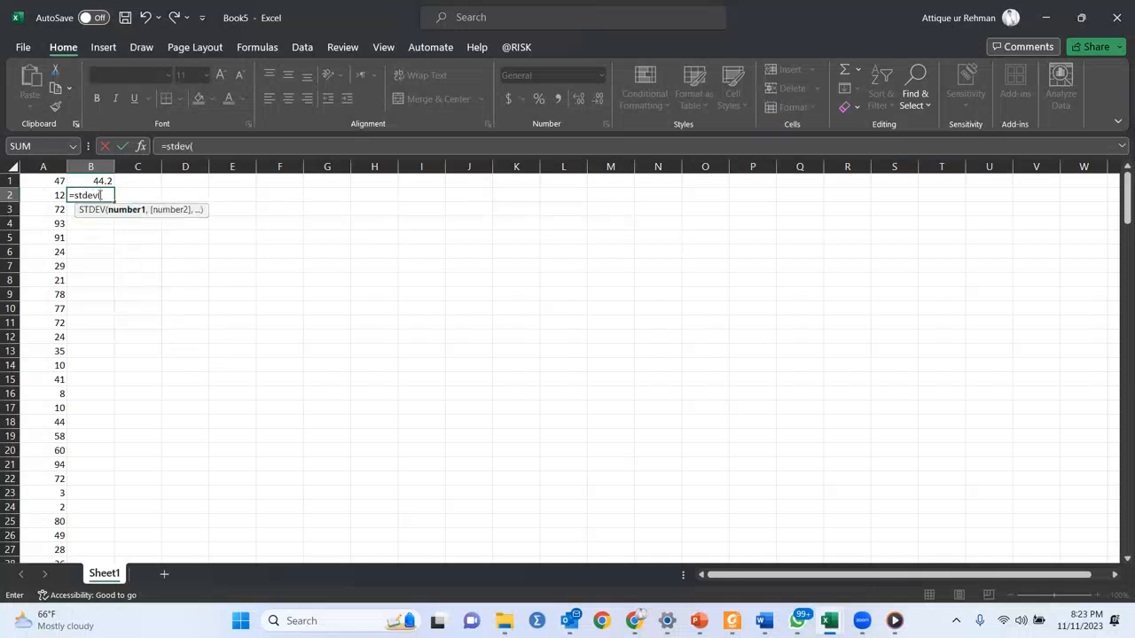
pyautogui.write('A1')
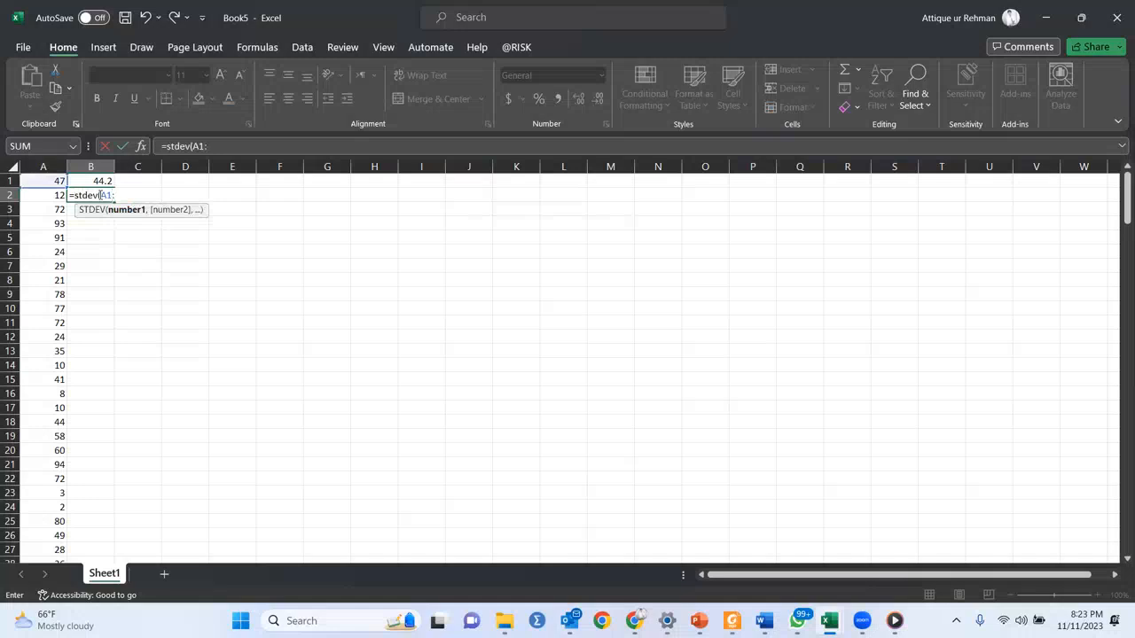
pyautogui.write(':A100)')
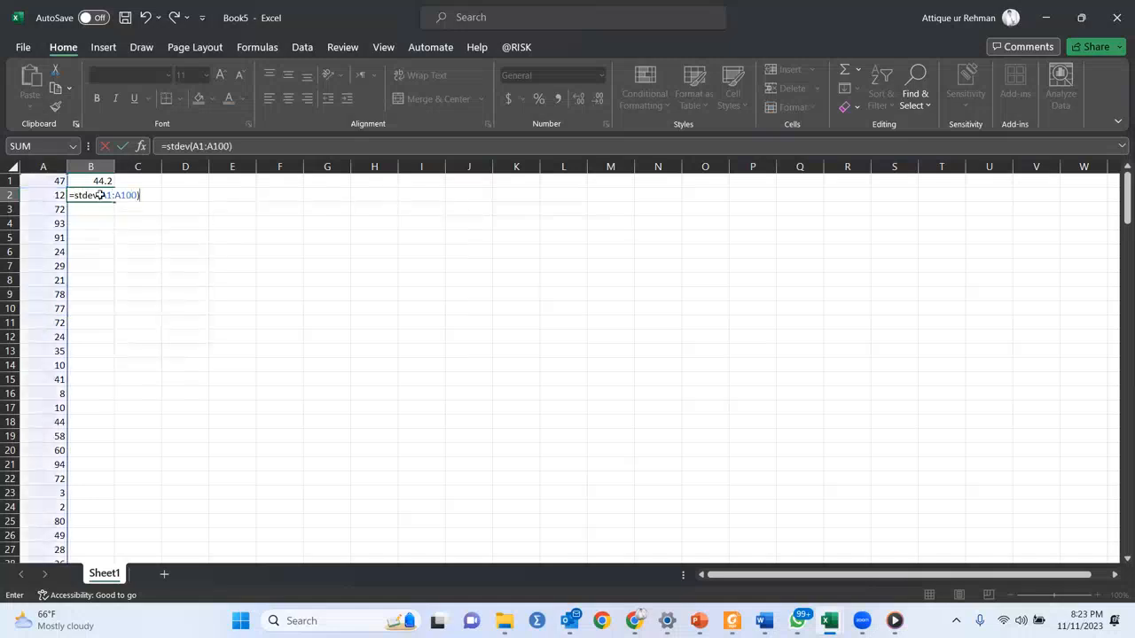
pyautogui.press('Return')
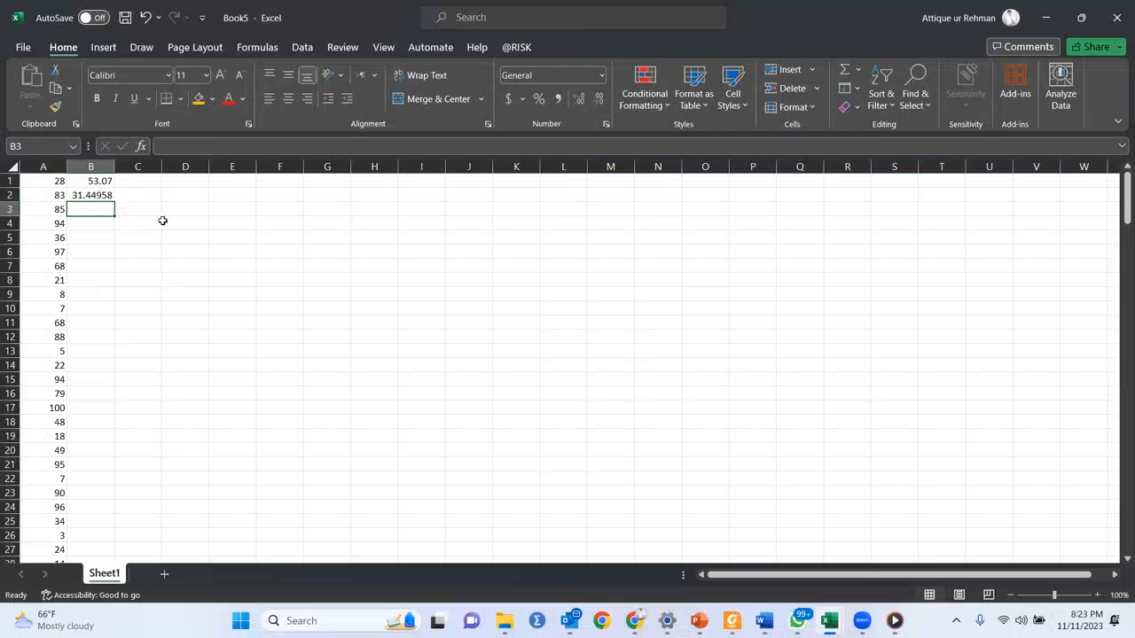
# Step: Recalculate the sheet several times to examine how the average and standard deviation vary with new random numbers
pyautogui.click(97, 182)
pyautogui.press('F9')
pyautogui.press('F9')
pyautogui.press('F9')
pyautogui.press('F9')
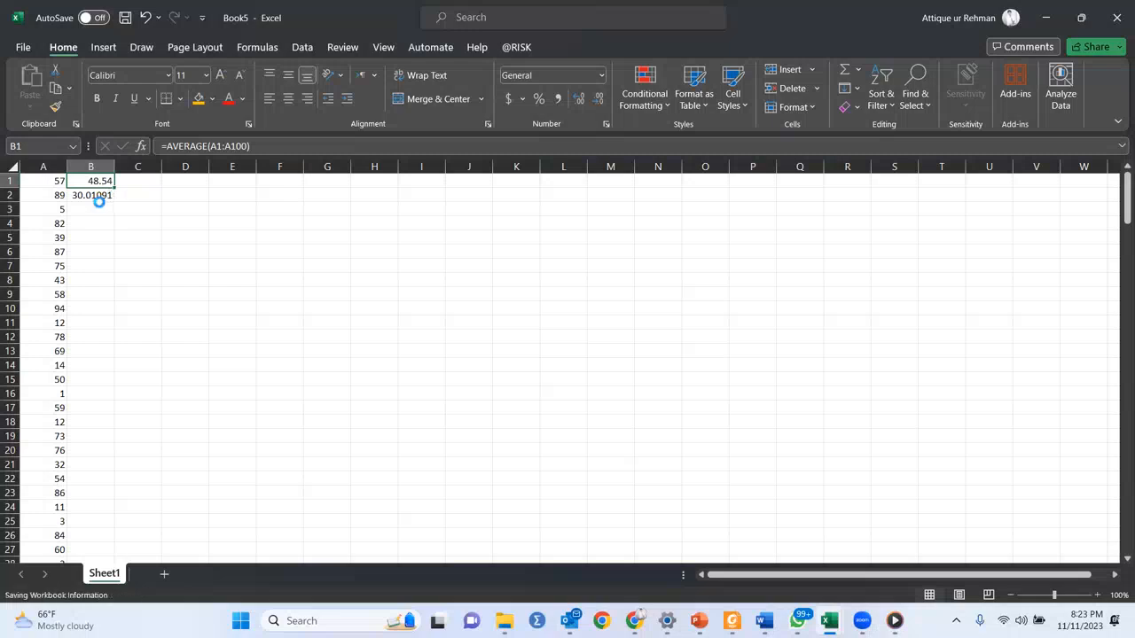
pyautogui.press('F9')
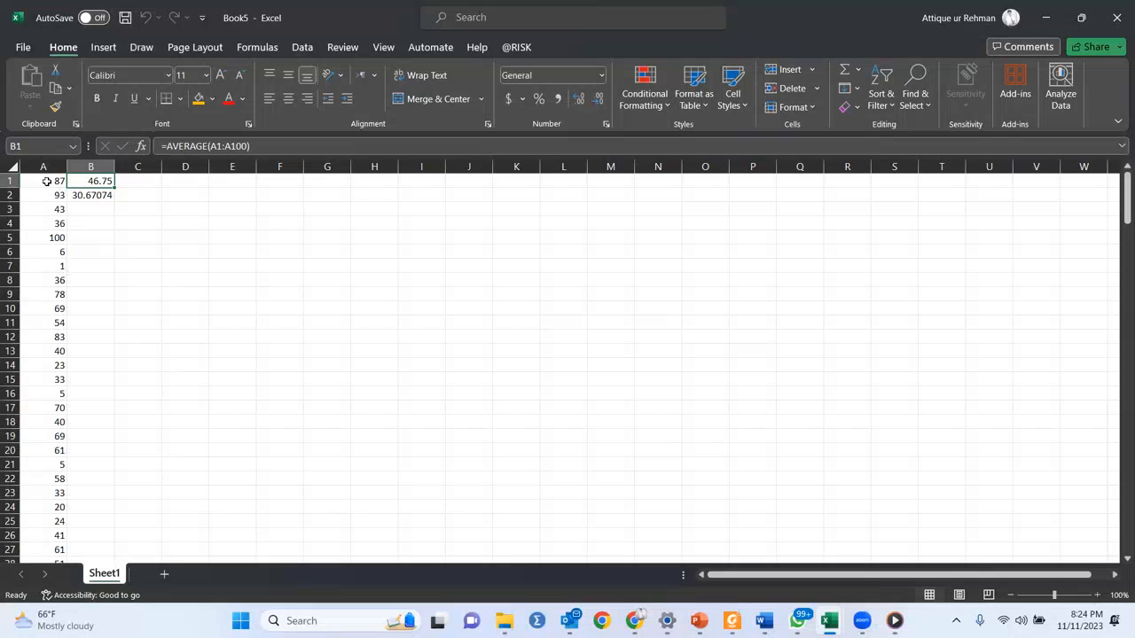
# Step: Refill the RANDBETWEEN formula down column A and insert a histogram of the filled random numbers
pyautogui.click(47, 181)
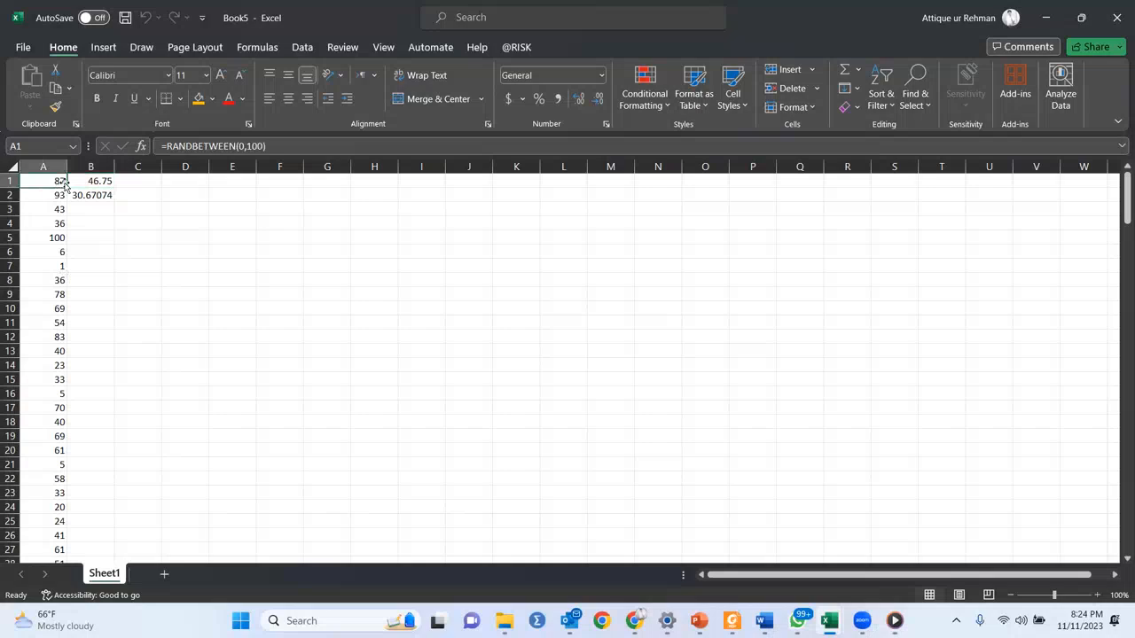
pyautogui.doubleClick(66, 188)
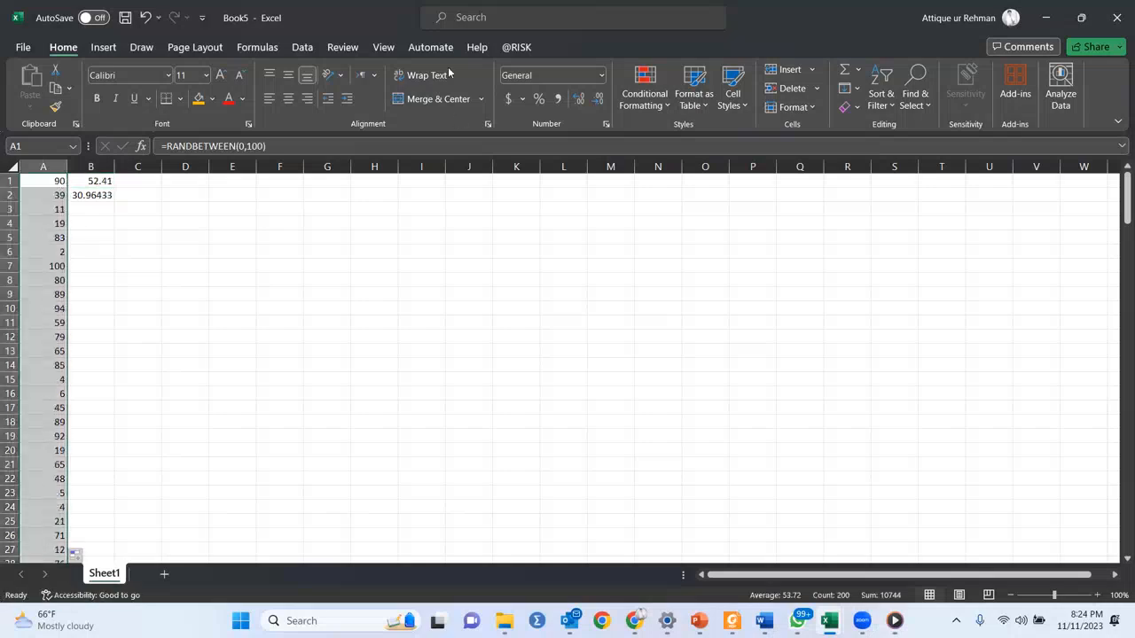
pyautogui.click(104, 48)
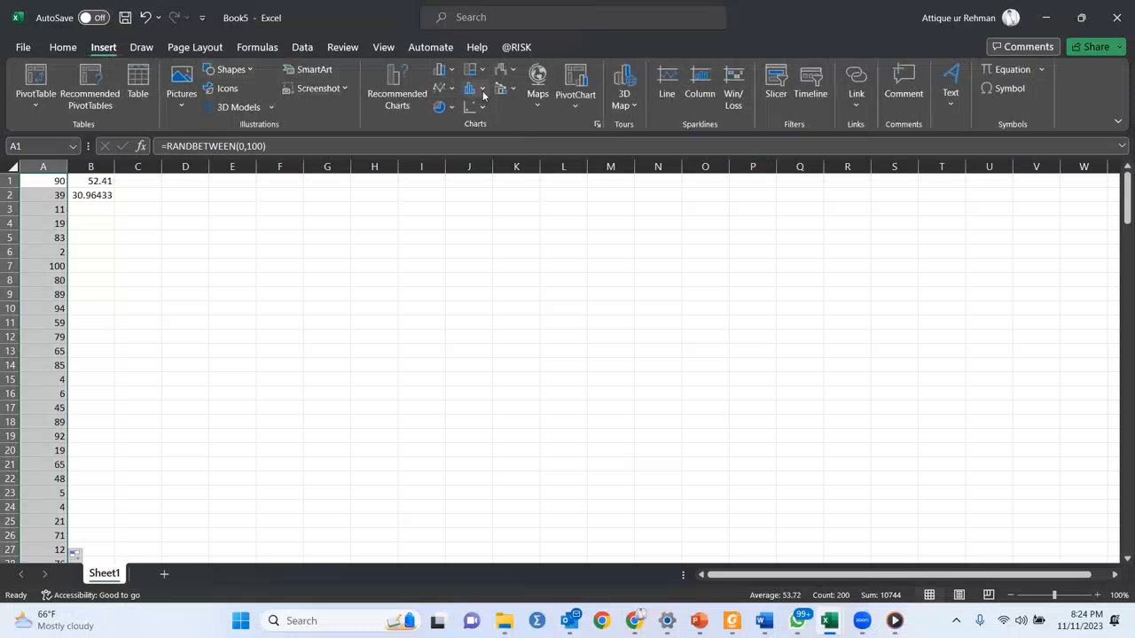
pyautogui.click(472, 89)
pyautogui.click(484, 138)
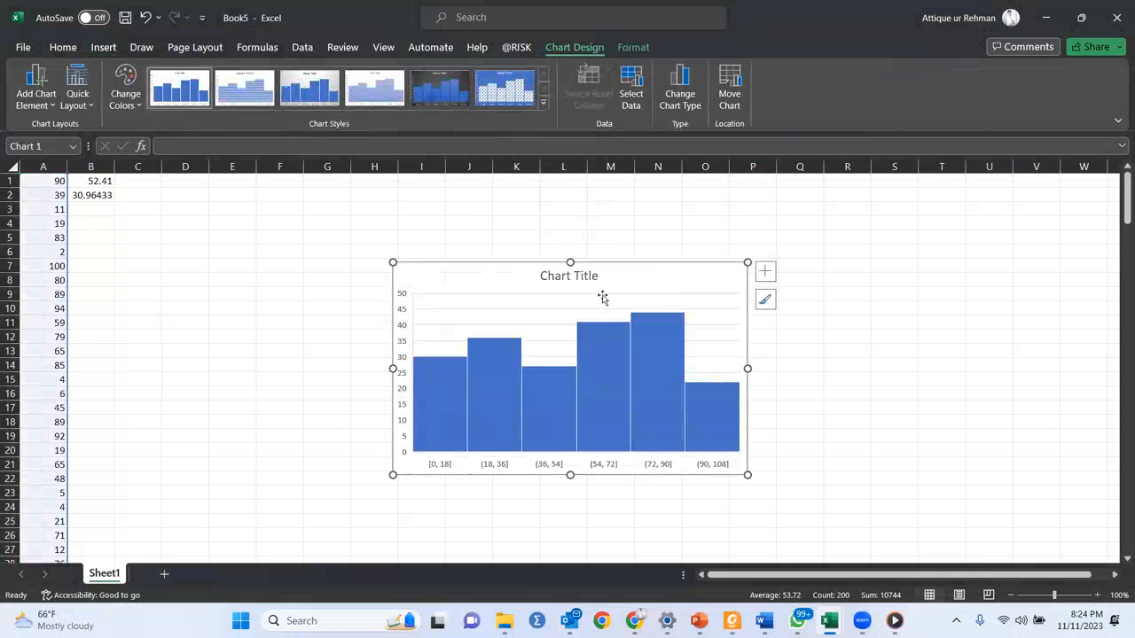
# Step: Recalculate the sheet repeatedly to examine how the histogram's shape varies with each new set of random numbers
pyautogui.press('F9')
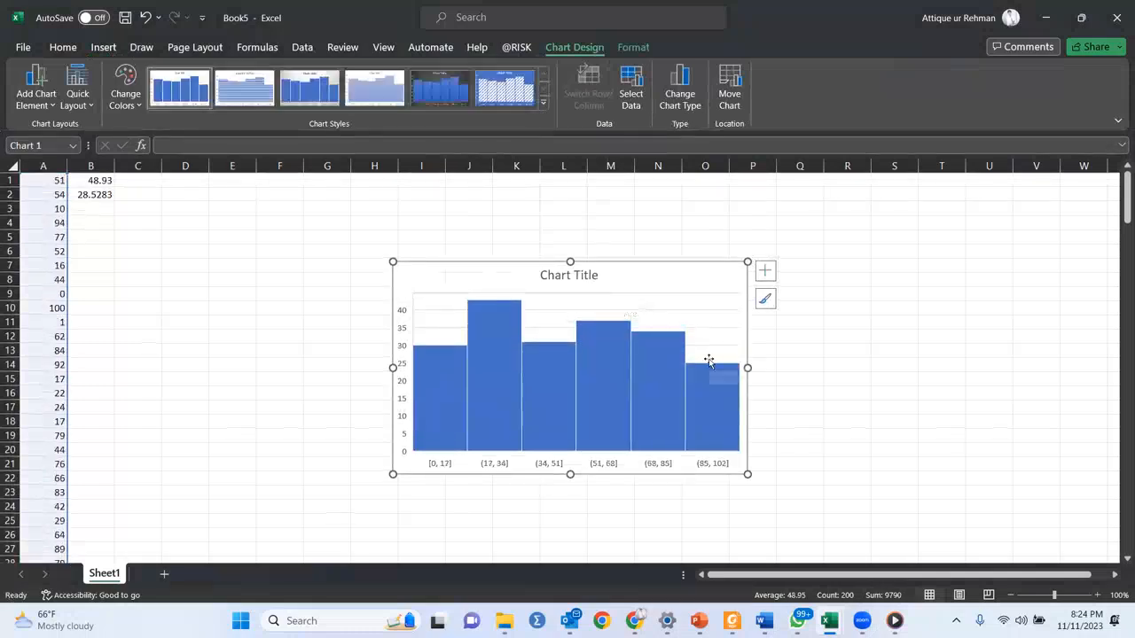
pyautogui.press('F9')
pyautogui.press('F9')
pyautogui.press('F9')
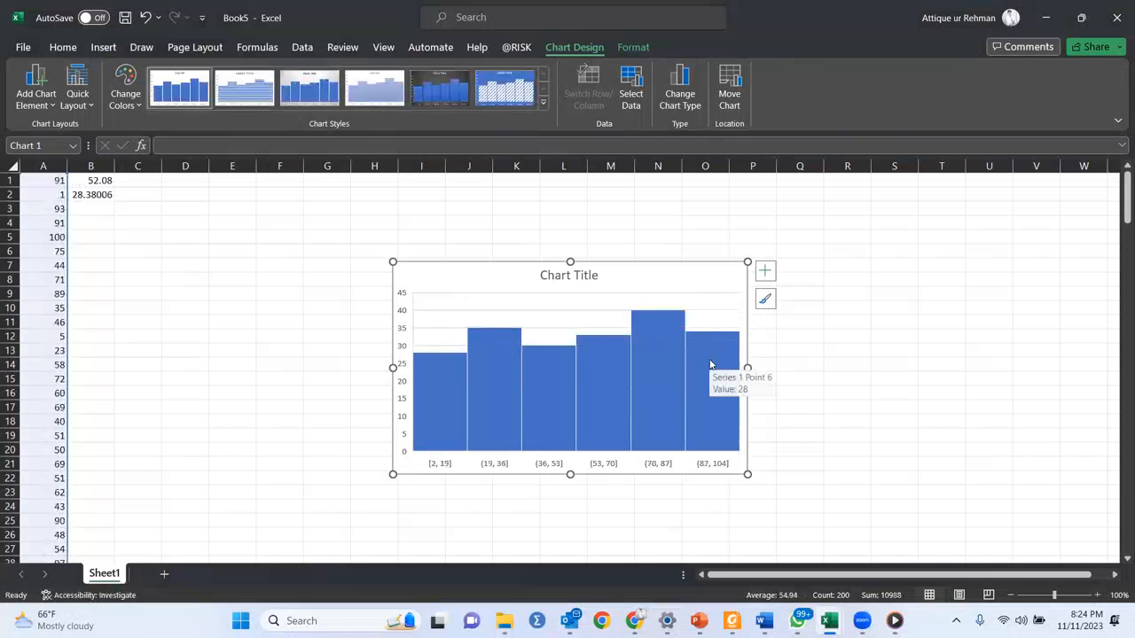
pyautogui.press('F9')
pyautogui.press('F9')
pyautogui.press('F9')
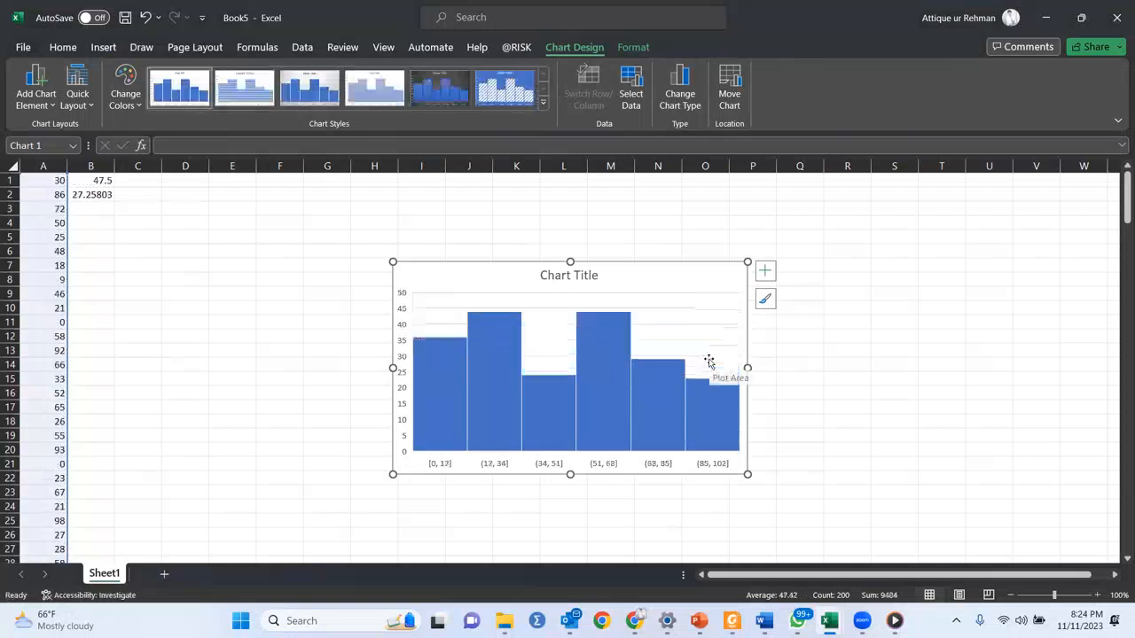
pyautogui.press('F9')
pyautogui.press('F9')
pyautogui.press('F9')
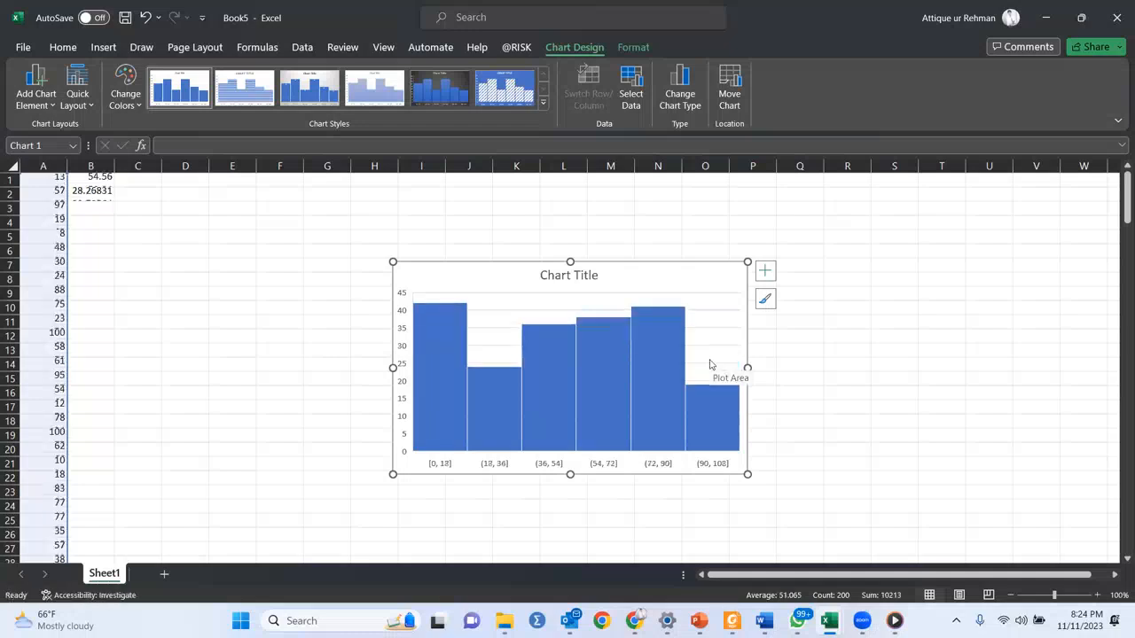
pyautogui.press('F9')
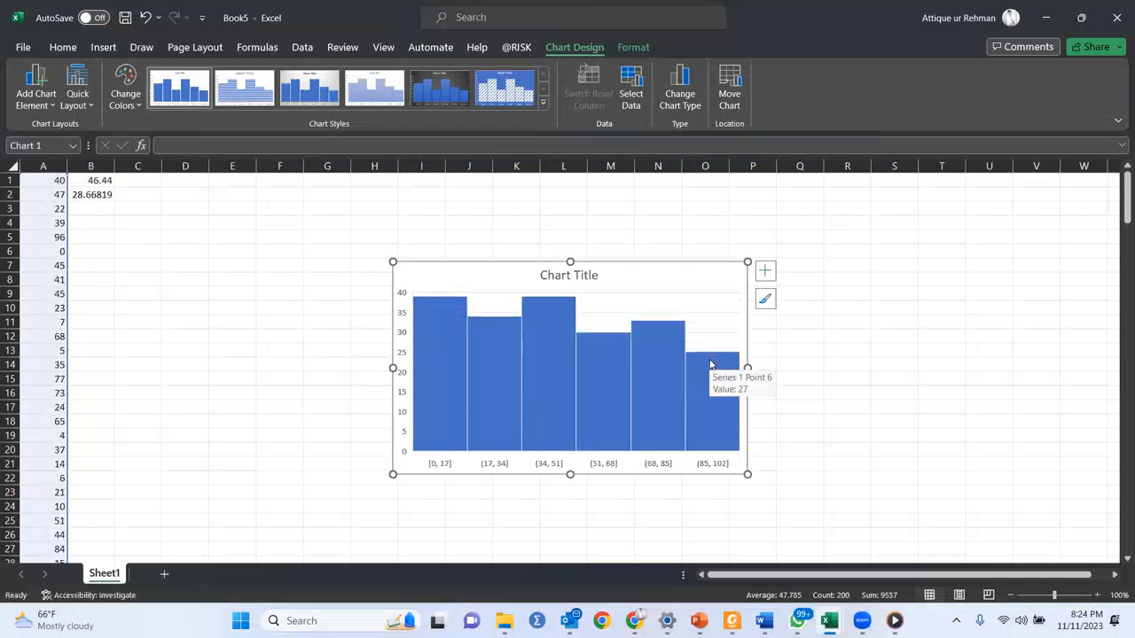
pyautogui.press('F9')
pyautogui.press('F9')
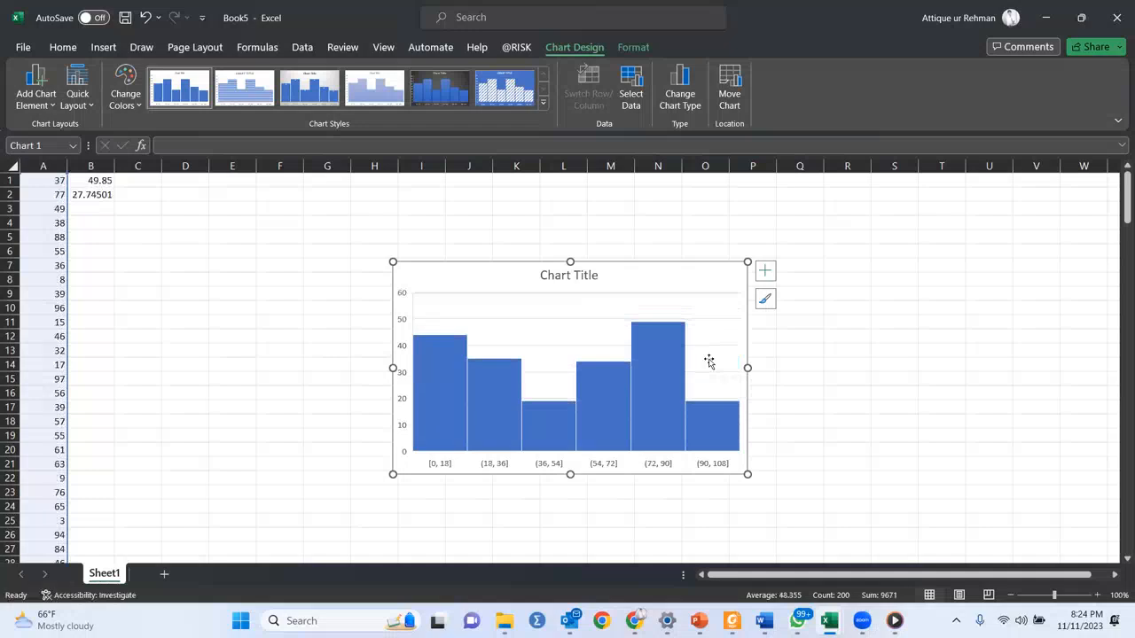
pyautogui.press('F9')
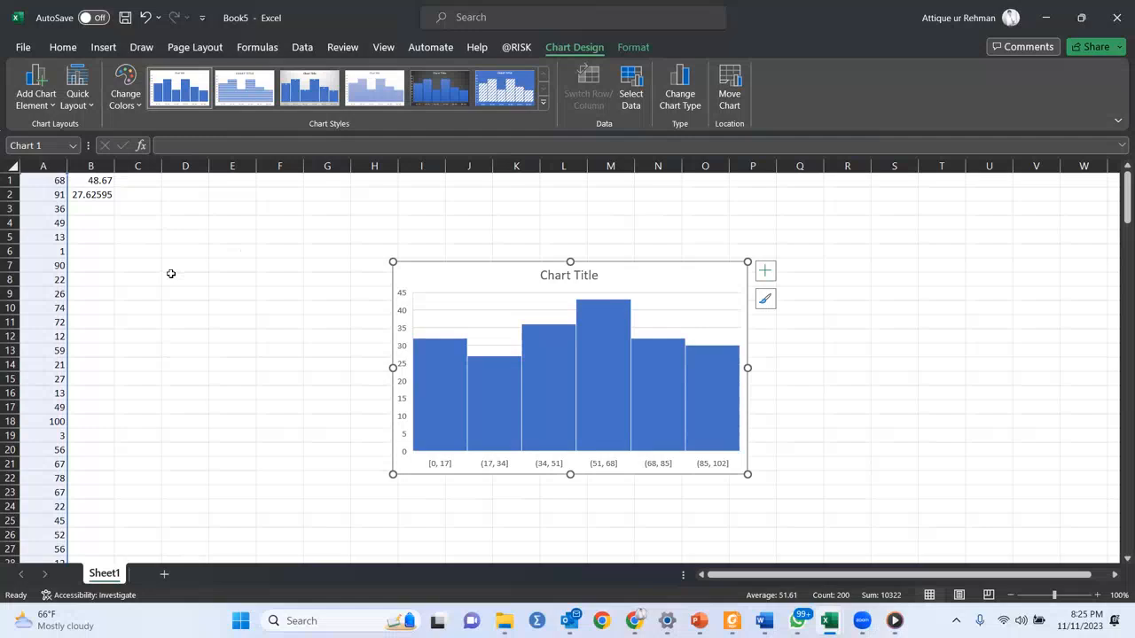
# Step: Change the formula in cell A1 to =RANDBETWEEN(50,150), keeping the cell selected
pyautogui.click(122, 235)
pyautogui.doubleClick(55, 180)
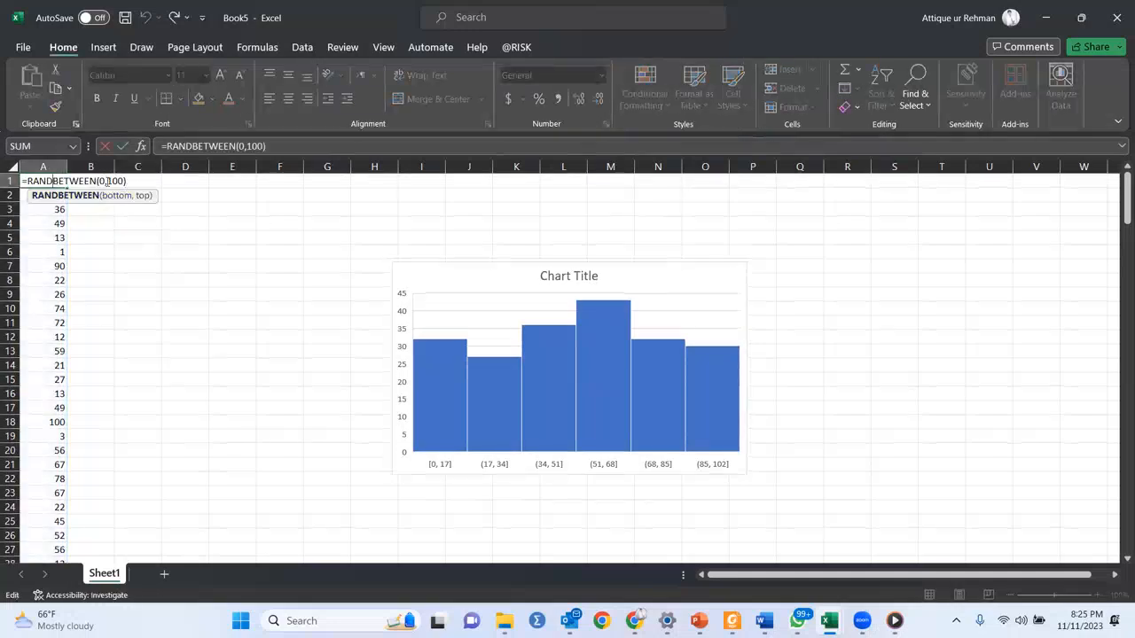
pyautogui.click(101, 181)
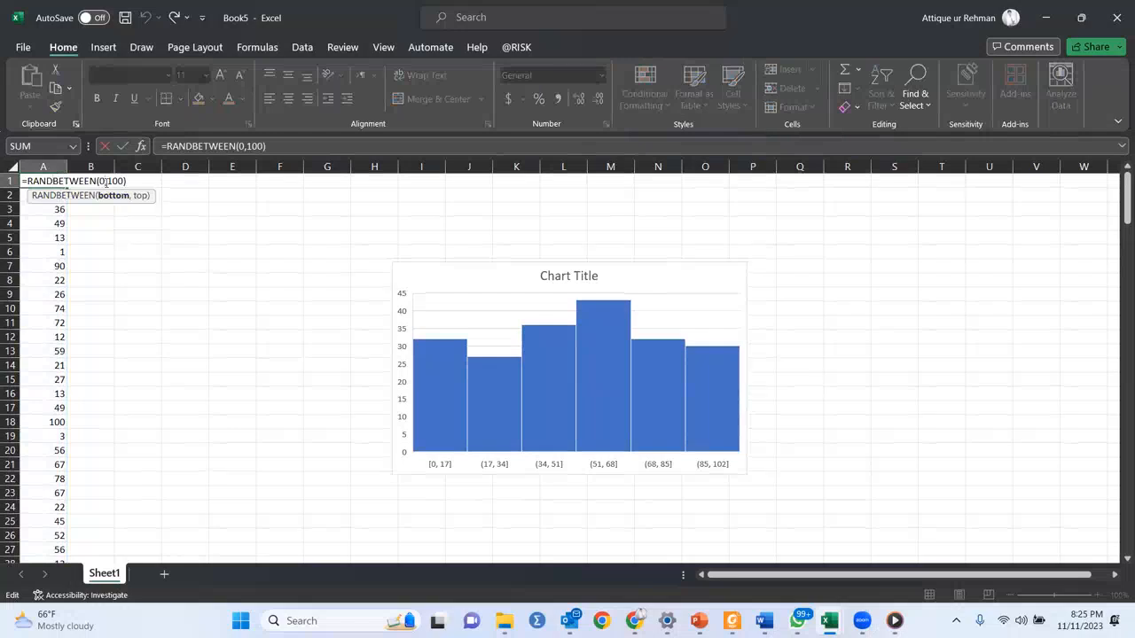
pyautogui.write('5')
pyautogui.click(106, 181)
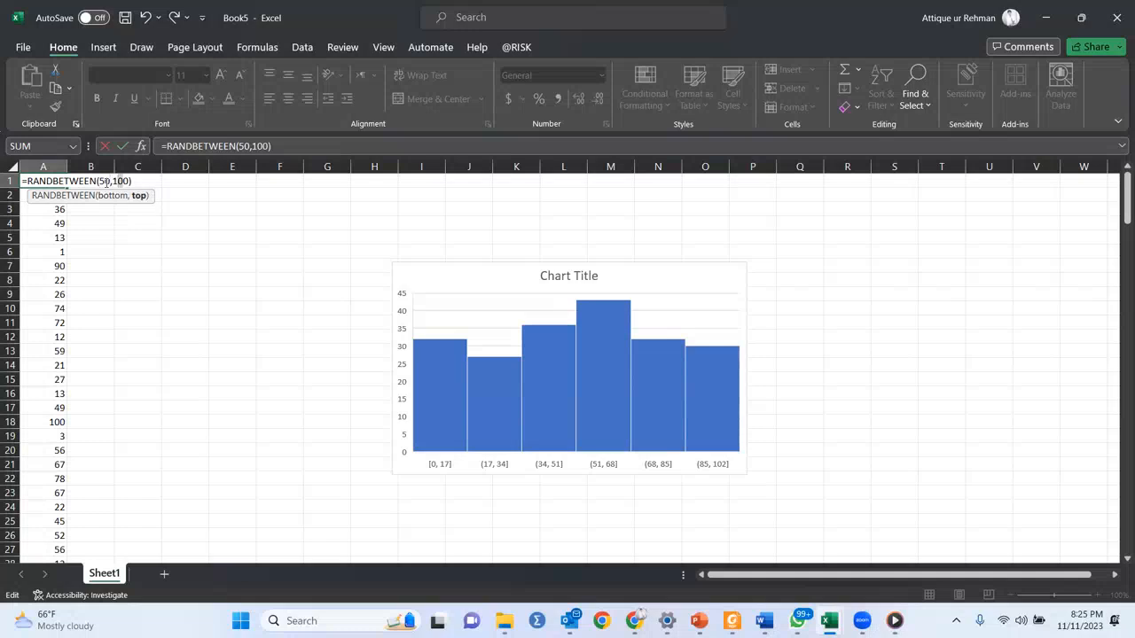
pyautogui.write('5')
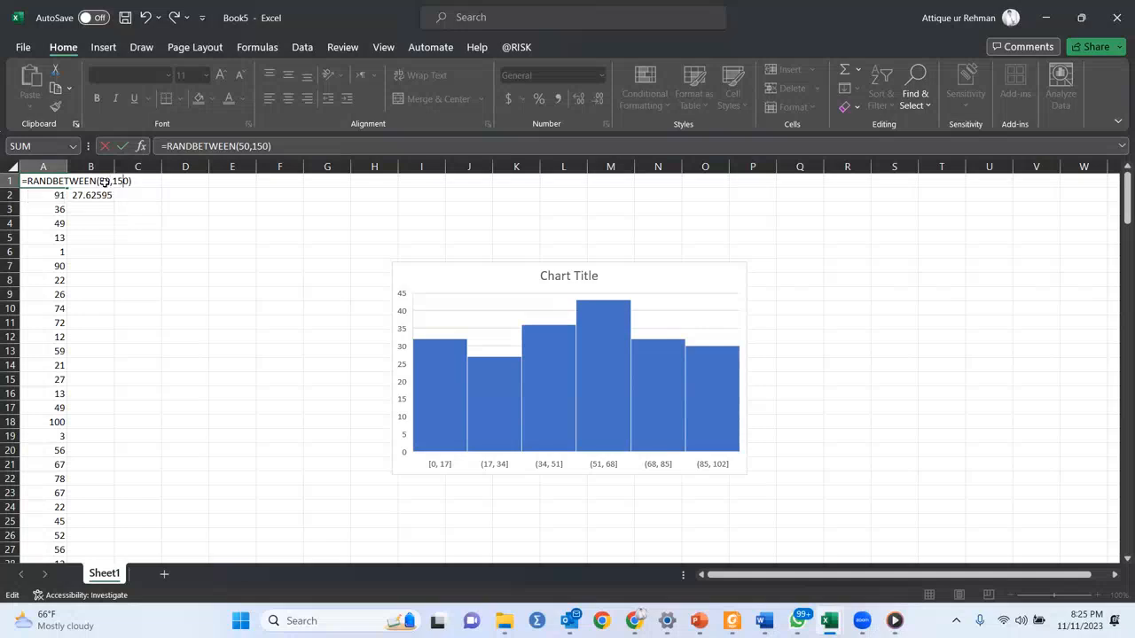
pyautogui.hotkey('ctrl', 'Return')
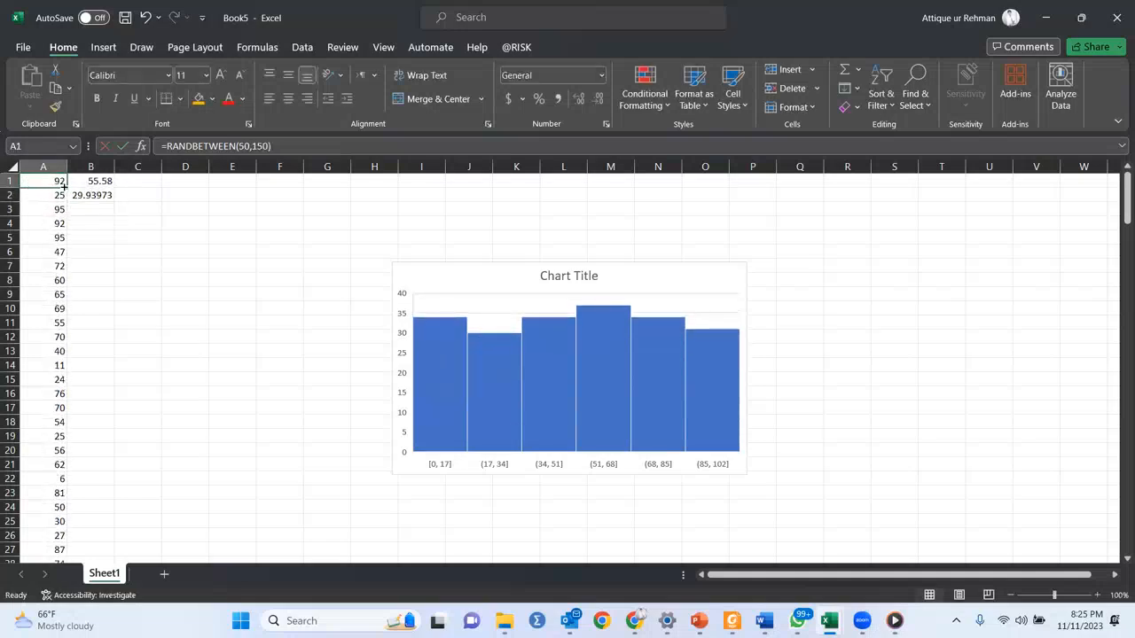
# Step: Fill the RANDBETWEEN(50,150) formula down column A and recalculate repeatedly to examine the average, standard deviation and histogram
pyautogui.doubleClick(65, 186)
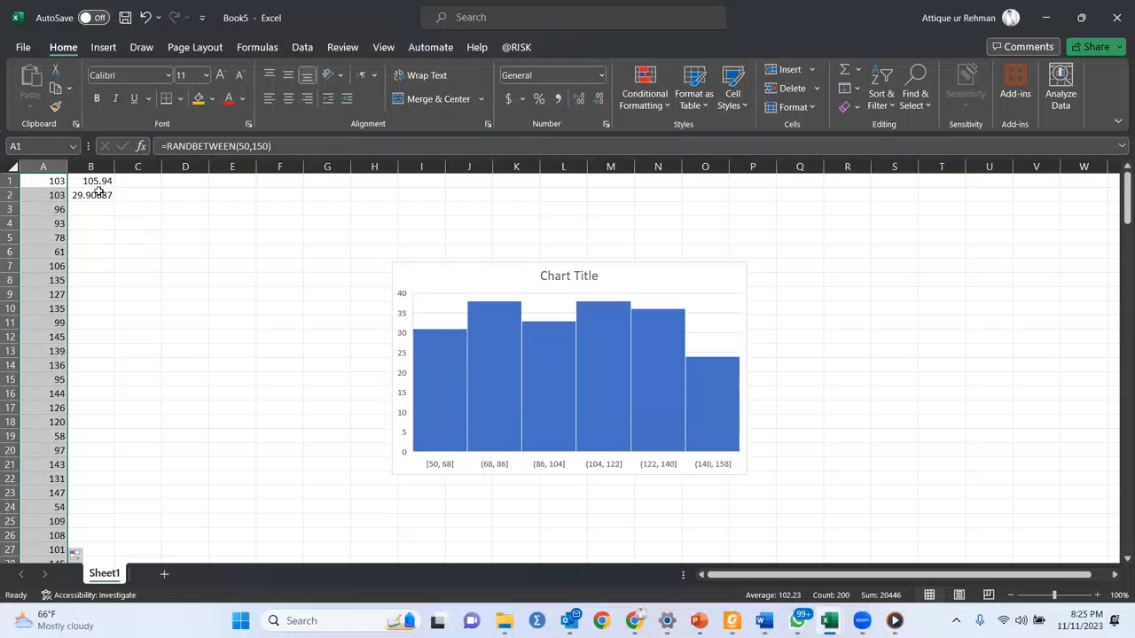
pyautogui.press('F9')
pyautogui.press('F9')
pyautogui.press('F9')
pyautogui.press('F9')
pyautogui.press('F9')
pyautogui.press('F9')
pyautogui.press('F9')
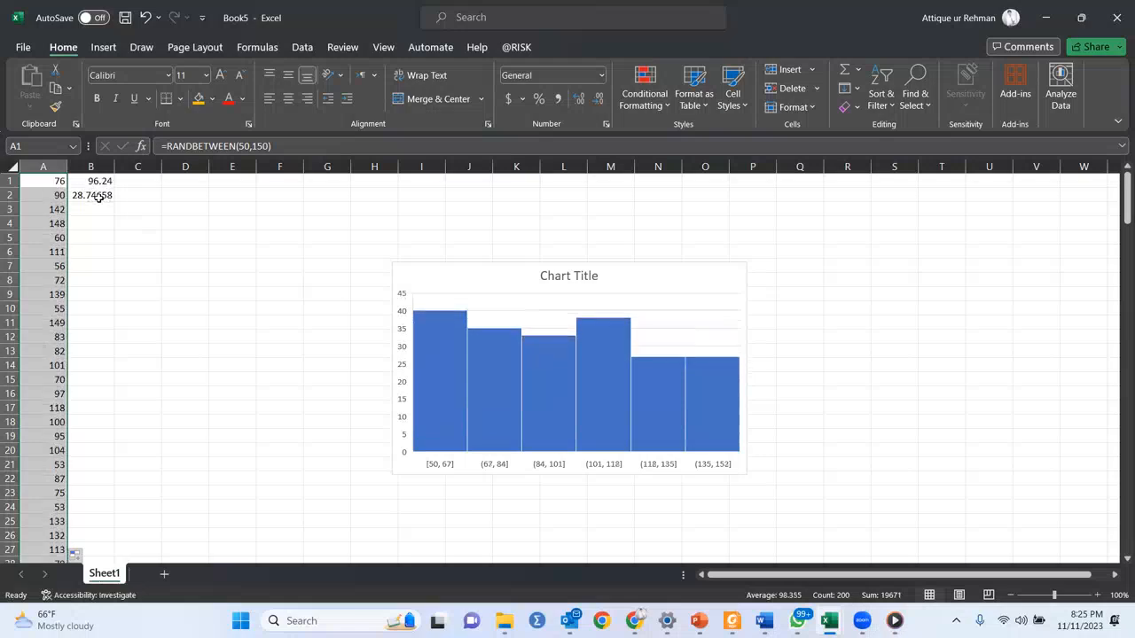
pyautogui.press('F9')
pyautogui.press('F9')
pyautogui.press('F9')
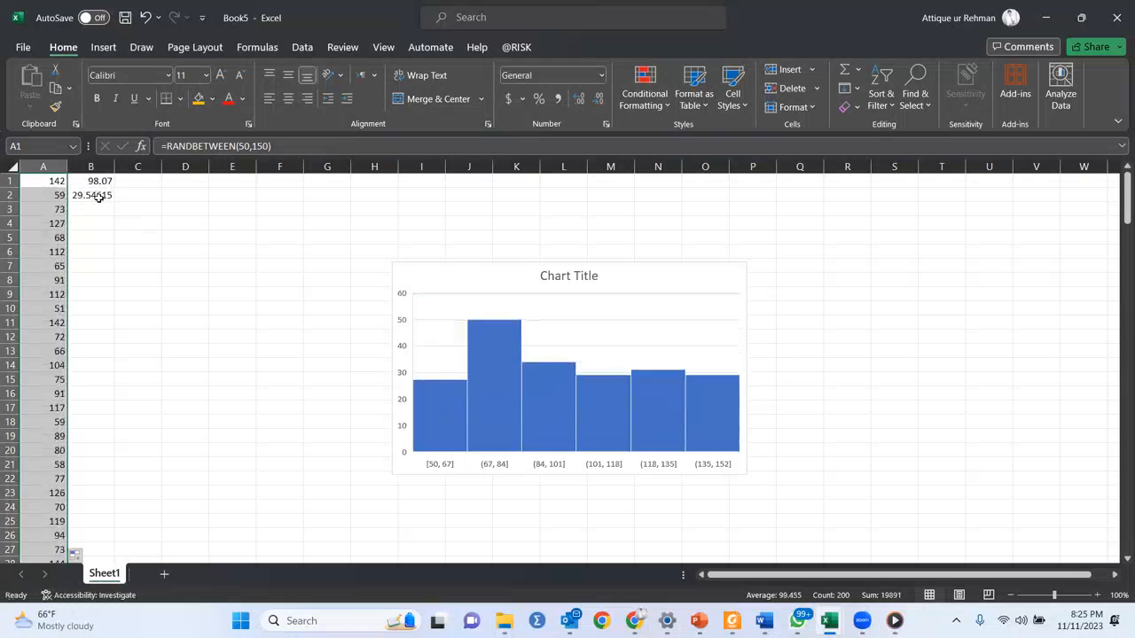
pyautogui.press('F9')
pyautogui.press('F9')
pyautogui.press('F9')
pyautogui.press('F9')
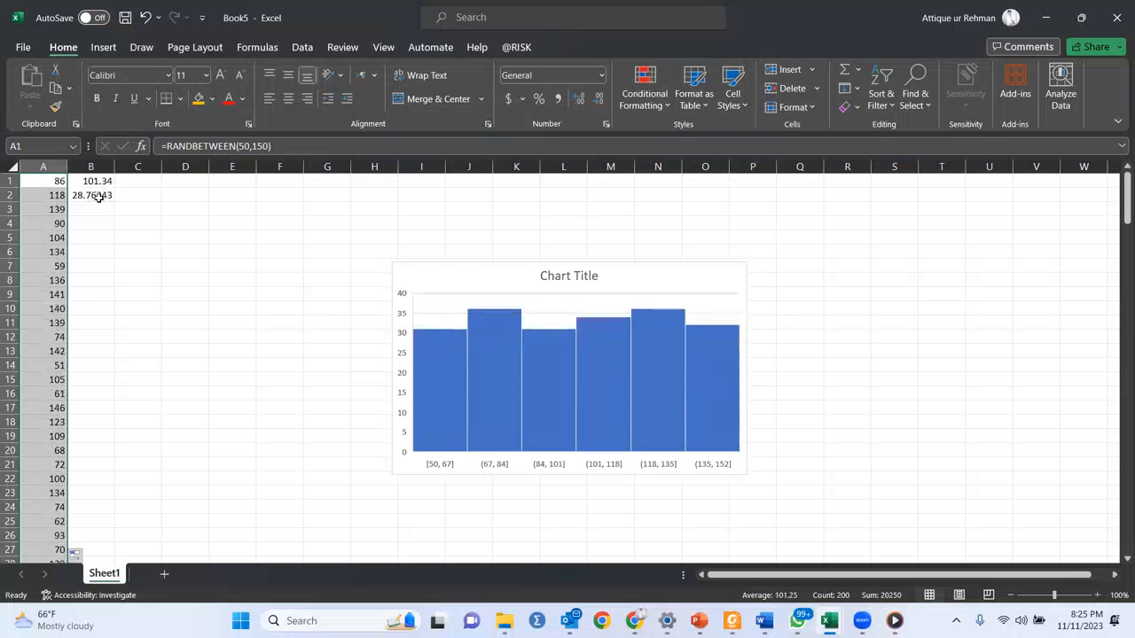
# Step: Delete the histogram and check the textbook PDF for exercise 2 on generating normally distributed random numbers, returning to the workbook
pyautogui.click(395, 406)
pyautogui.press('Delete')
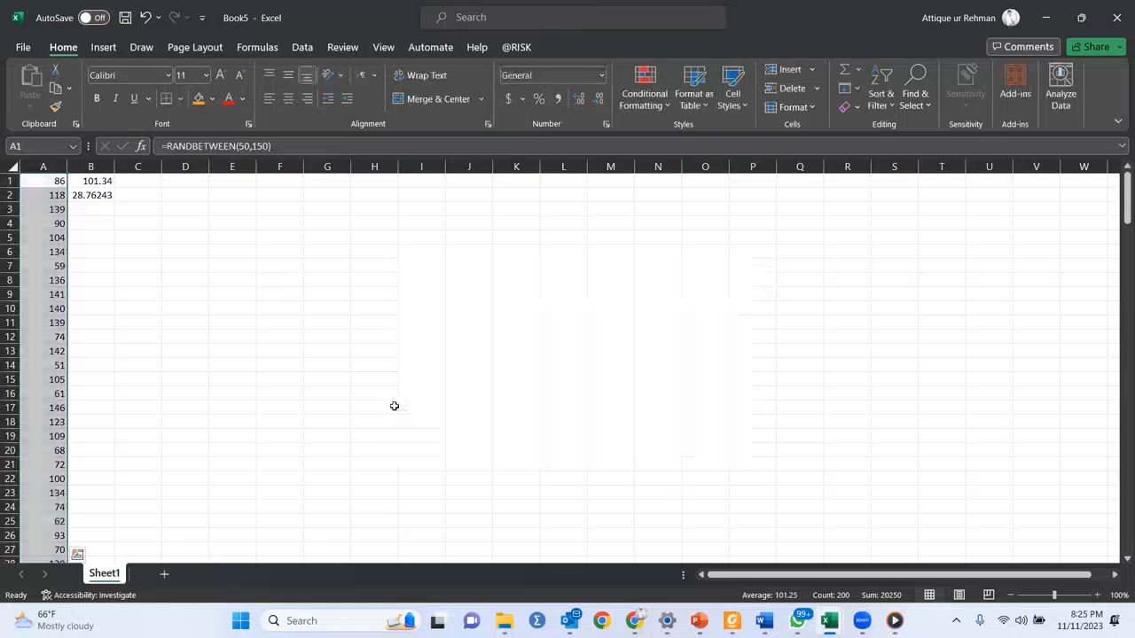
pyautogui.hotkey('alt', 'Tab')
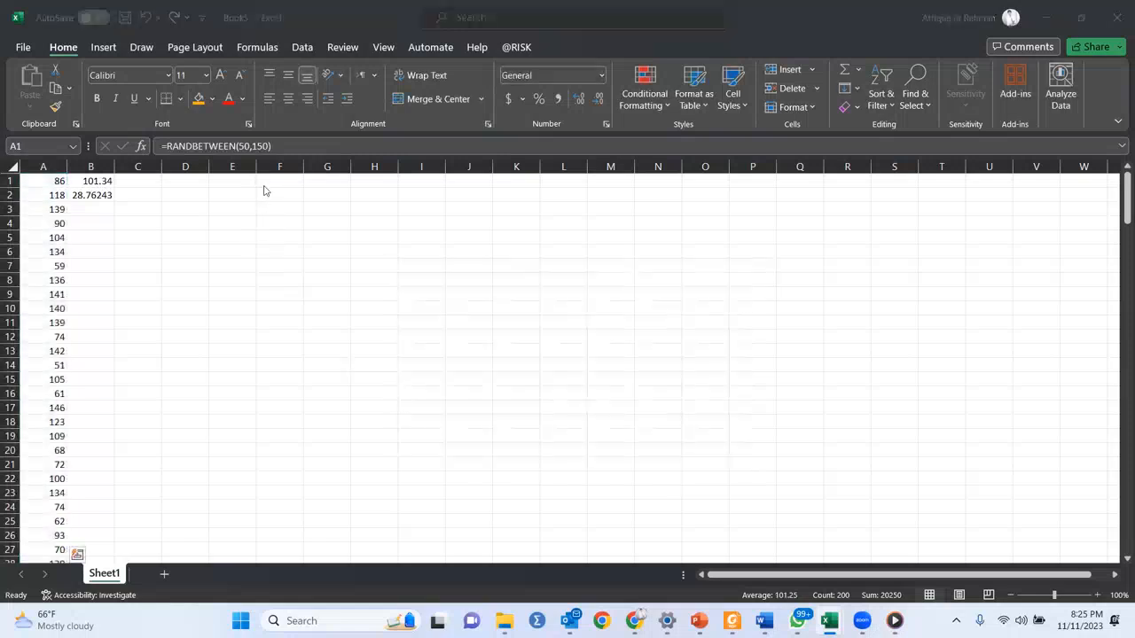
pyautogui.hotkey('alt', 'Tab')
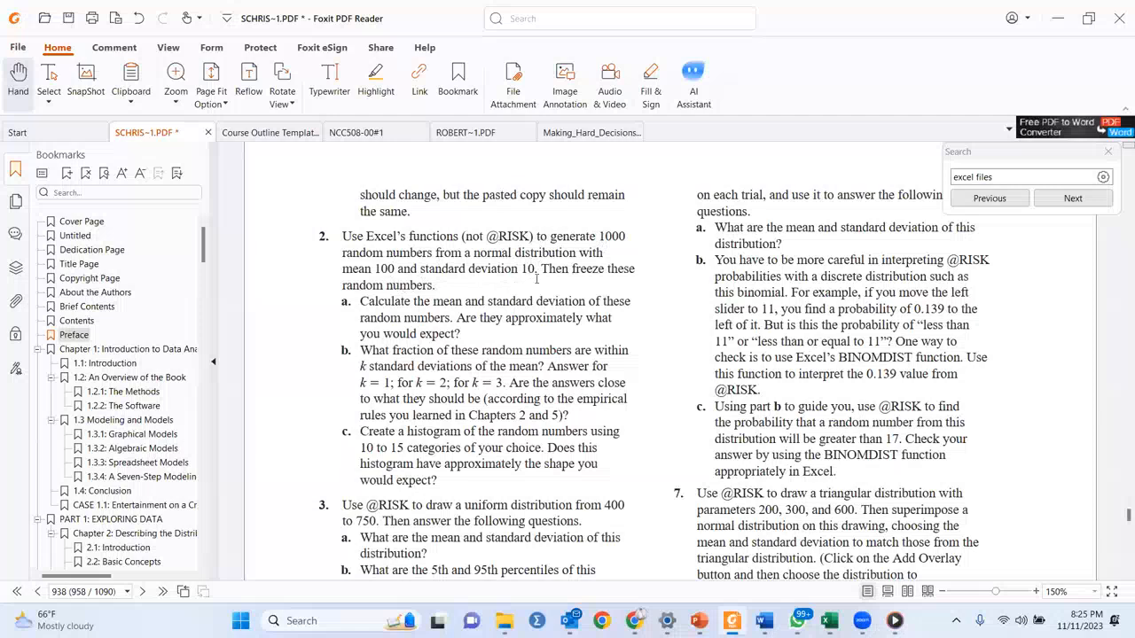
pyautogui.hotkey('alt', 'Tab')
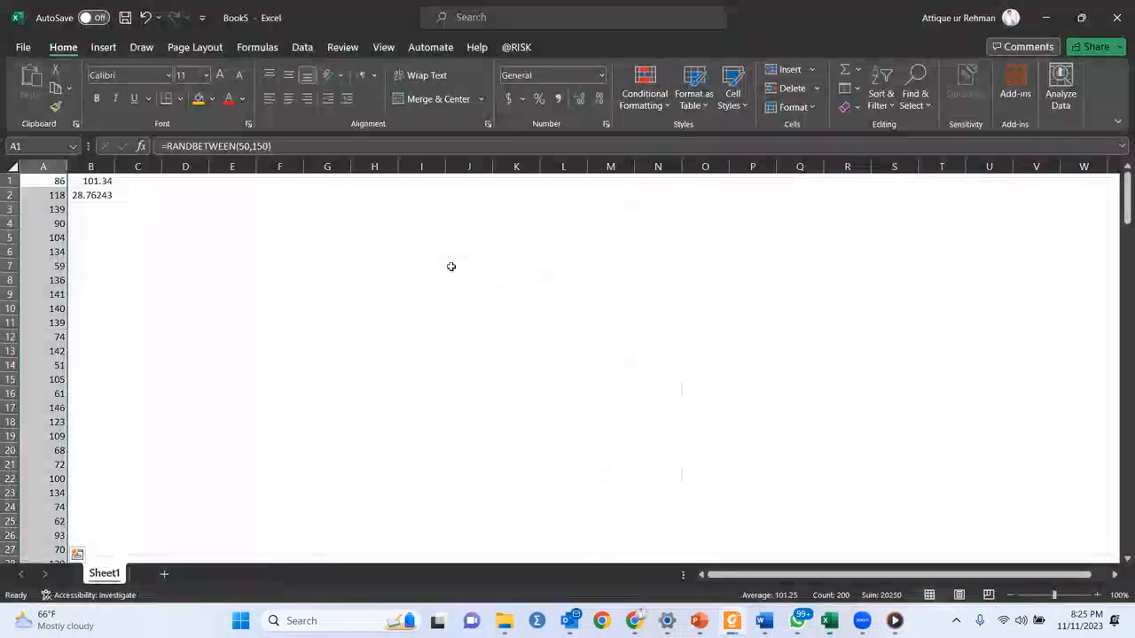
# Step: Enter the label Mean with value 100 in E1:F1 and the label Std dev with value 10 in E2:F2
pyautogui.click(227, 182)
pyautogui.write('Mean')
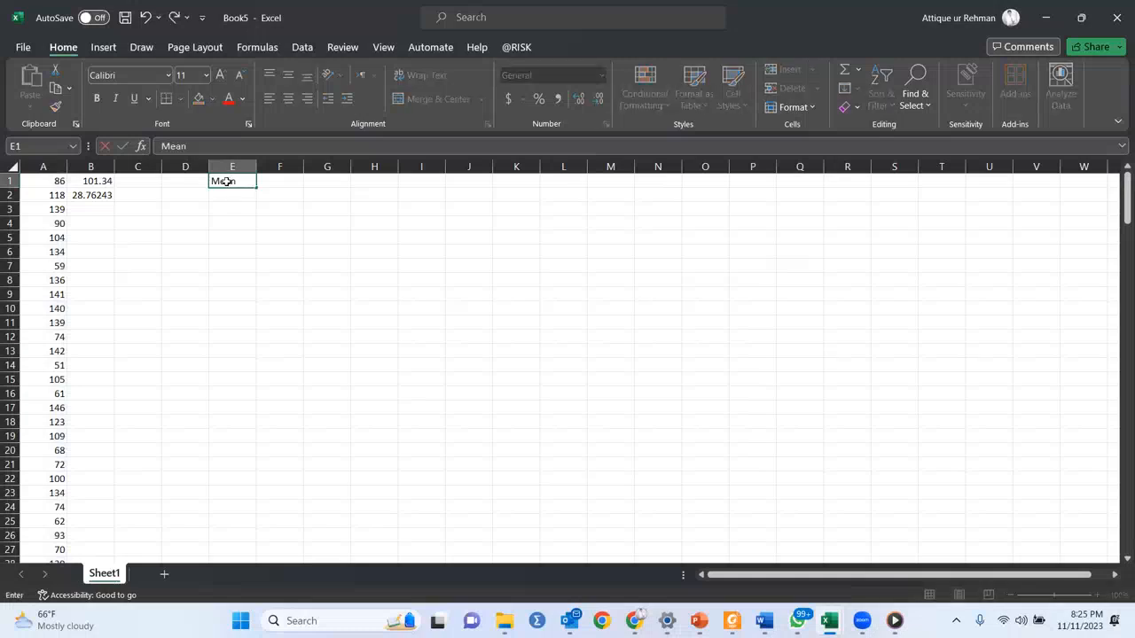
pyautogui.press('Tab')
pyautogui.write('100')
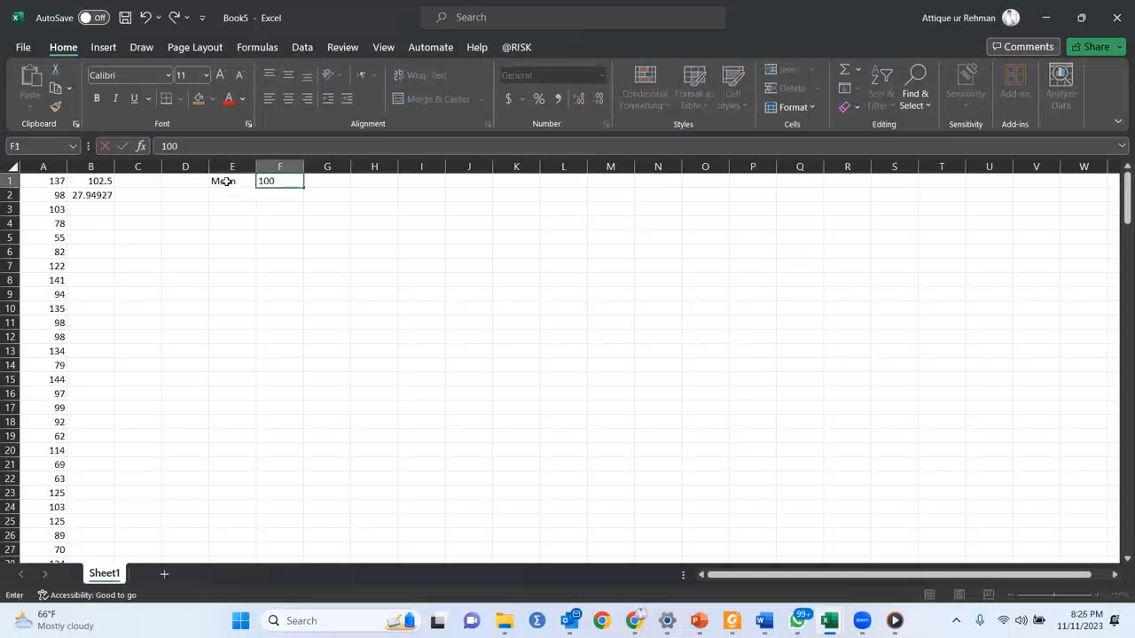
pyautogui.press('Return')
pyautogui.write('Std dev')
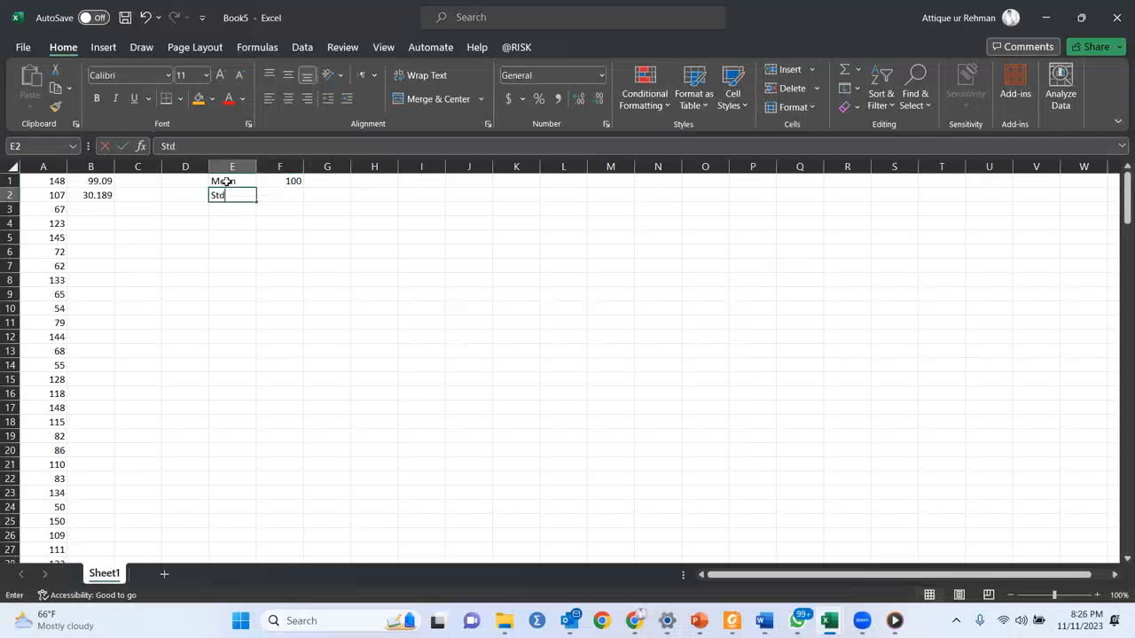
pyautogui.press('Tab')
pyautogui.write('10')
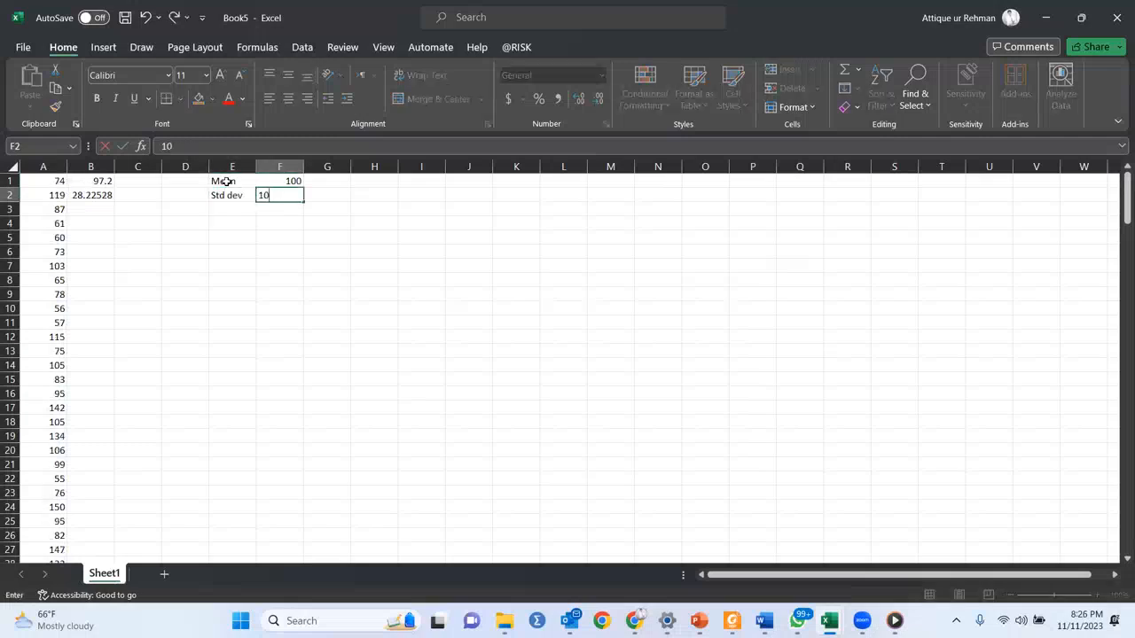
pyautogui.press('Return')
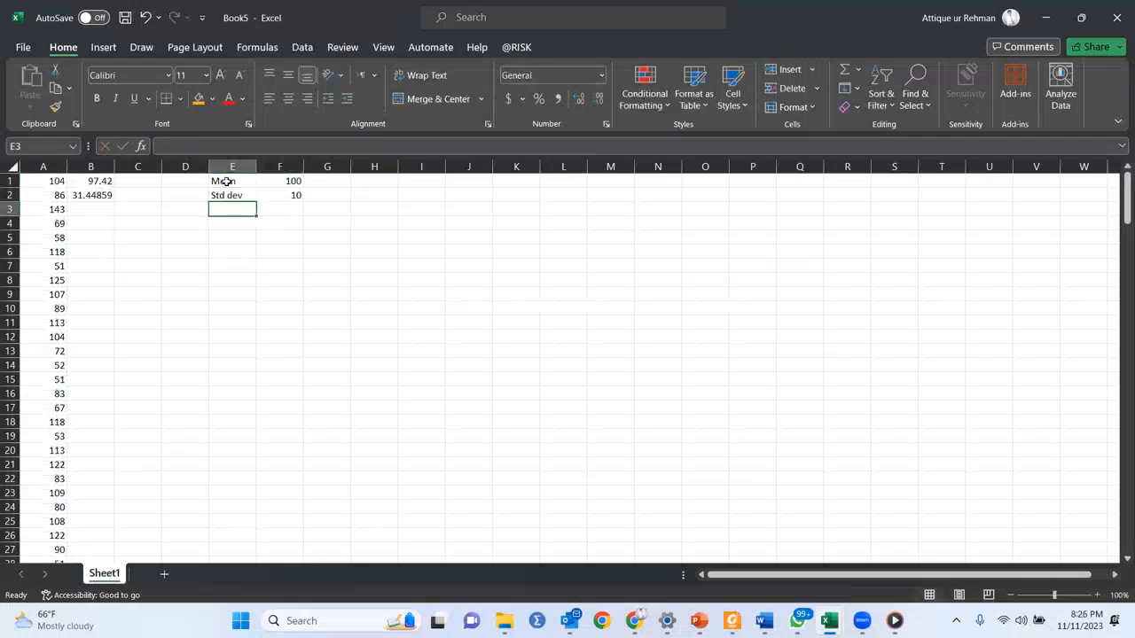
pyautogui.click(328, 180)
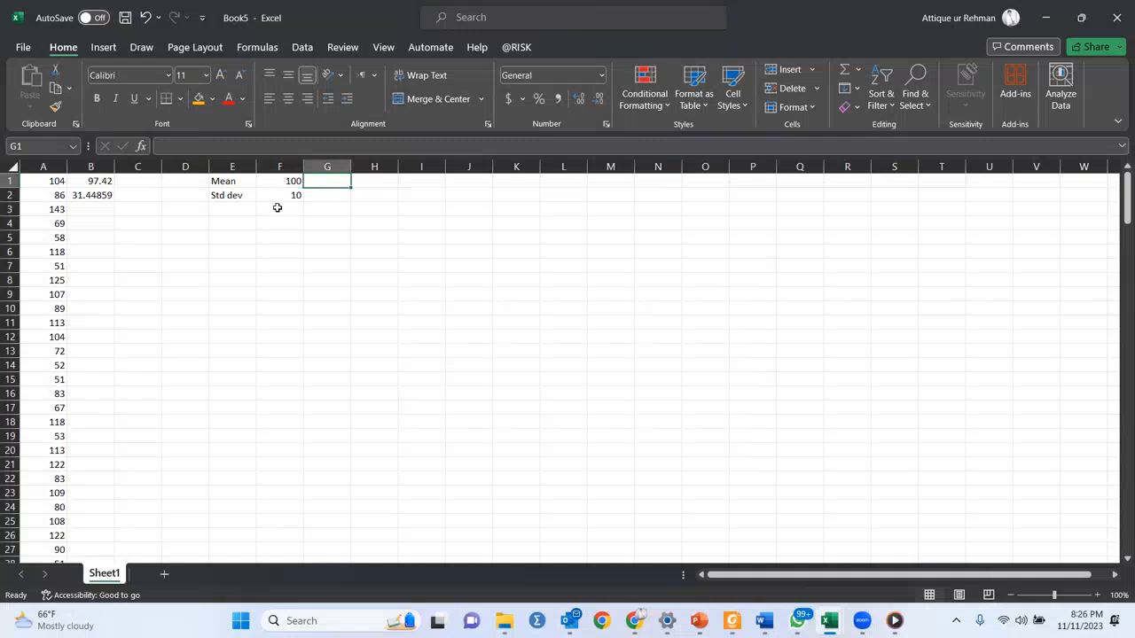
pyautogui.press('F9')
pyautogui.press('F9')
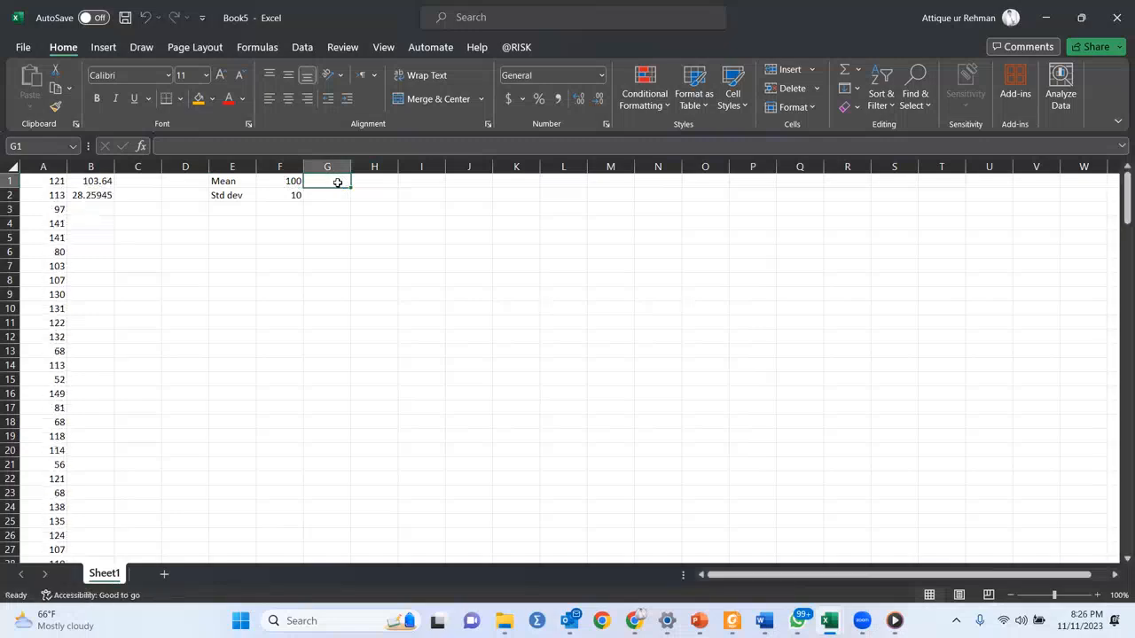
pyautogui.write('=')
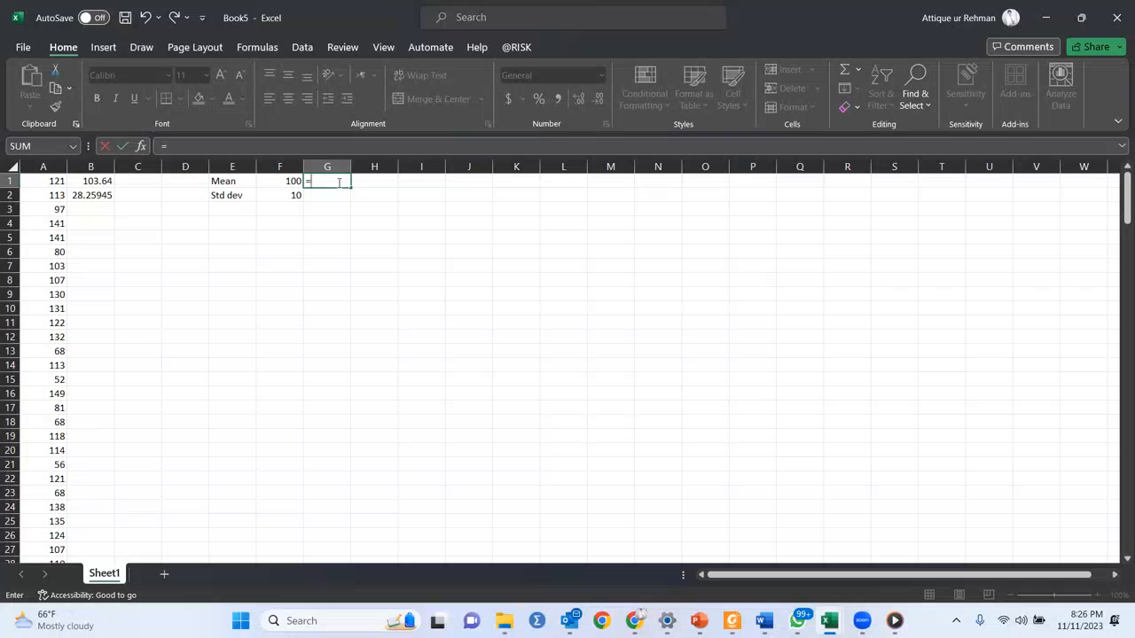
pyautogui.write('normi')
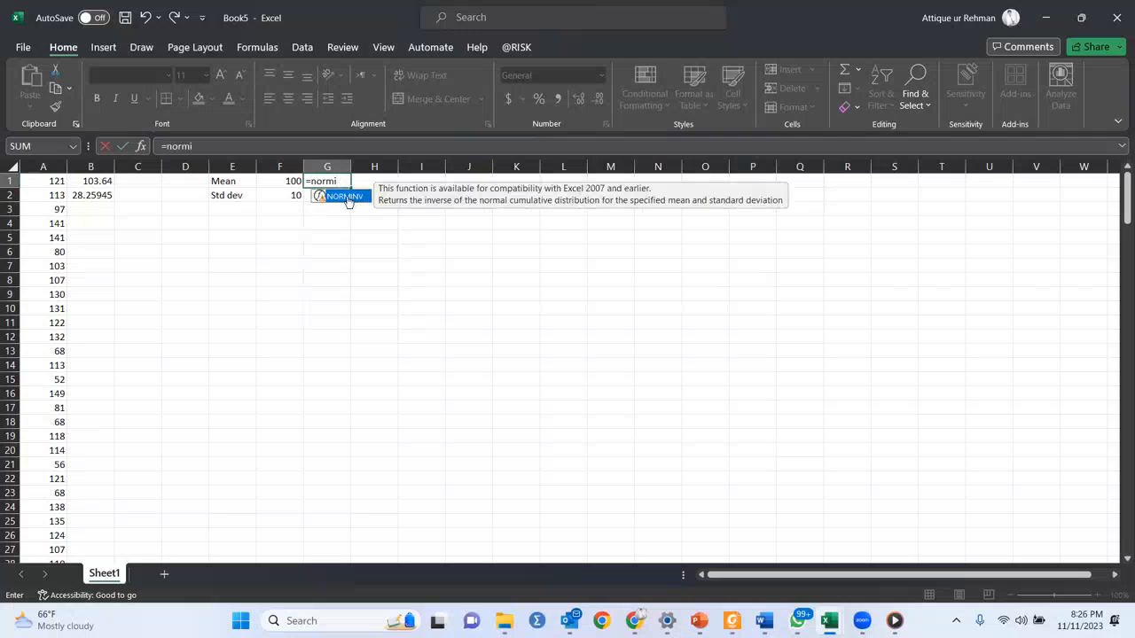
pyautogui.doubleClick(345, 195)
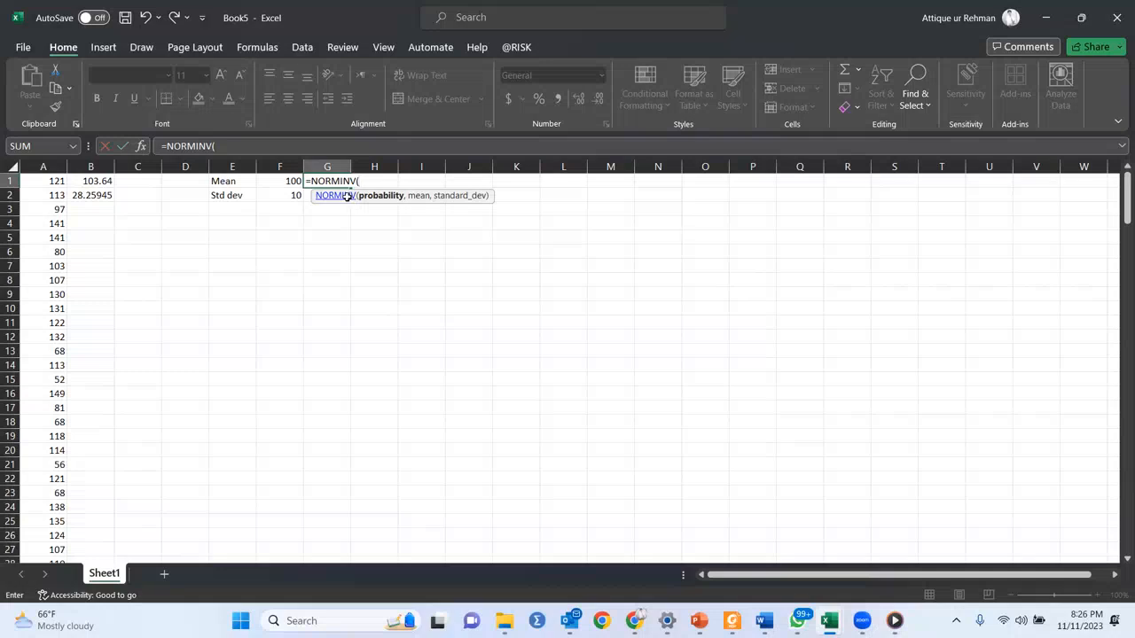
pyautogui.press('Escape')
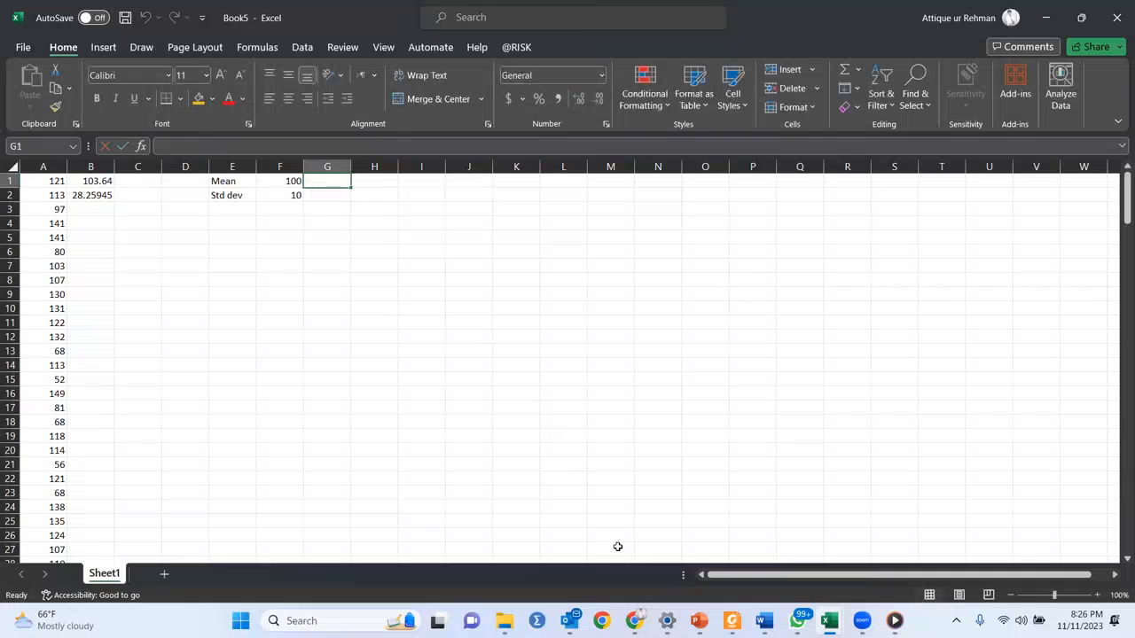
# Step: Switch to the Book4 workbook, examine the NORMINV formula in cell A1, and return to Book5
pyautogui.hotkey('alt', 'Tab')
pyautogui.hotkey('alt', 'Tab')
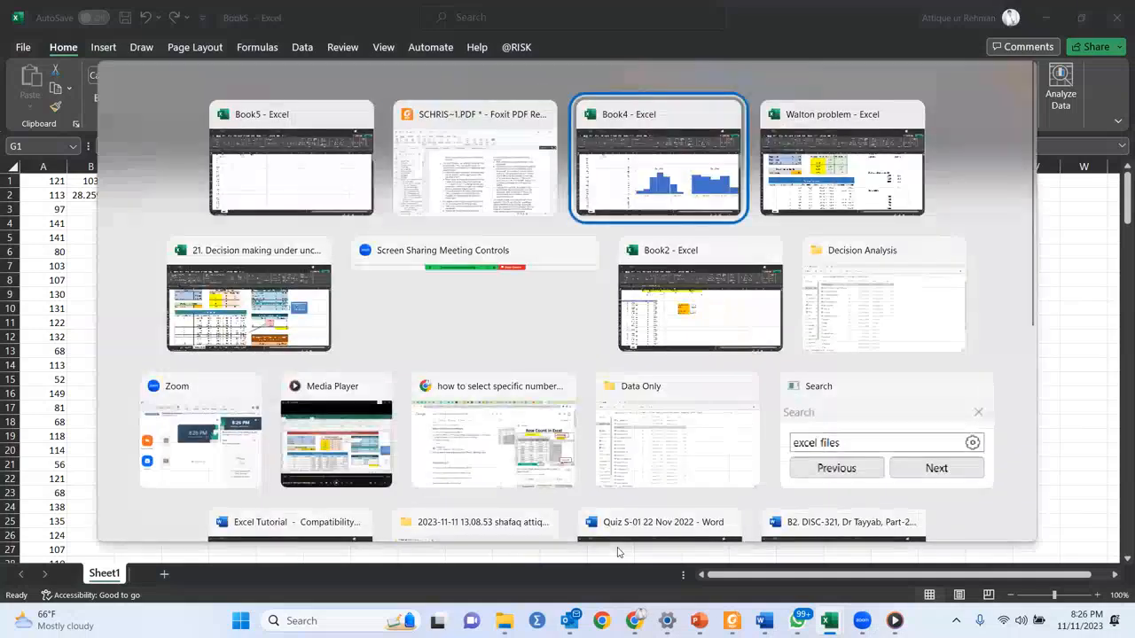
pyautogui.press('Escape')
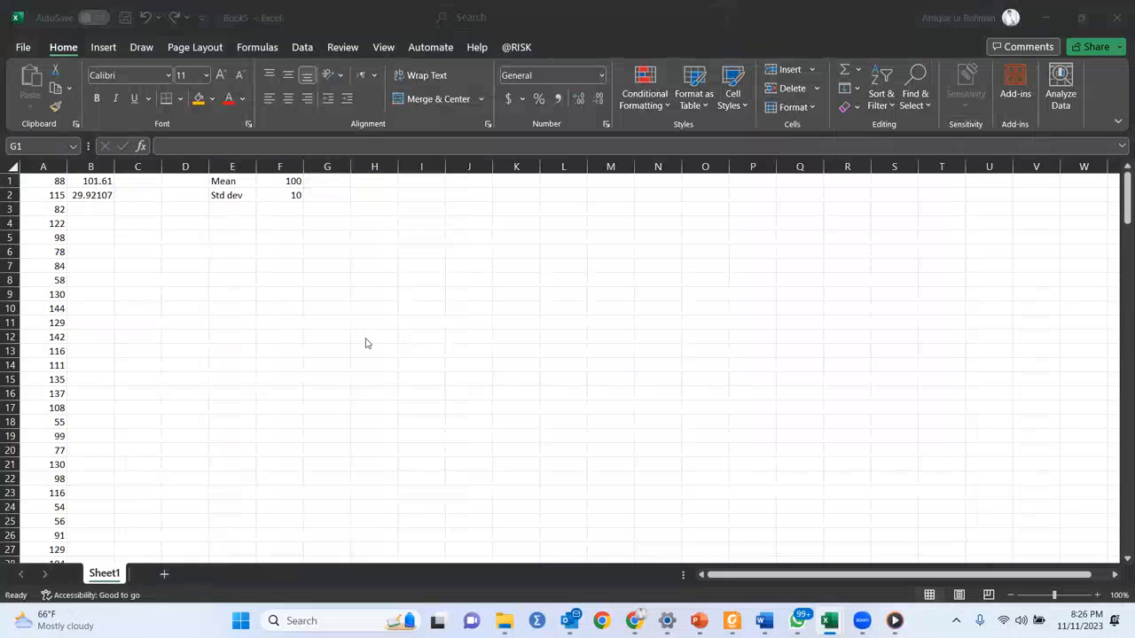
pyautogui.hotkey('alt', 'Tab')
pyautogui.hotkey('alt', 'Tab')
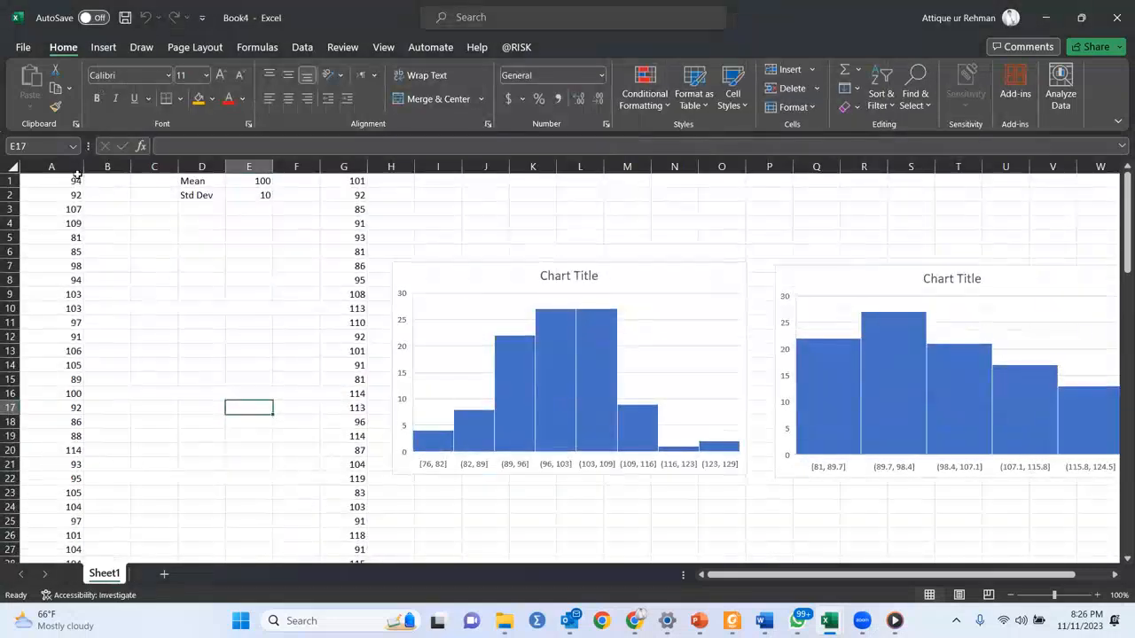
pyautogui.doubleClick(75, 182)
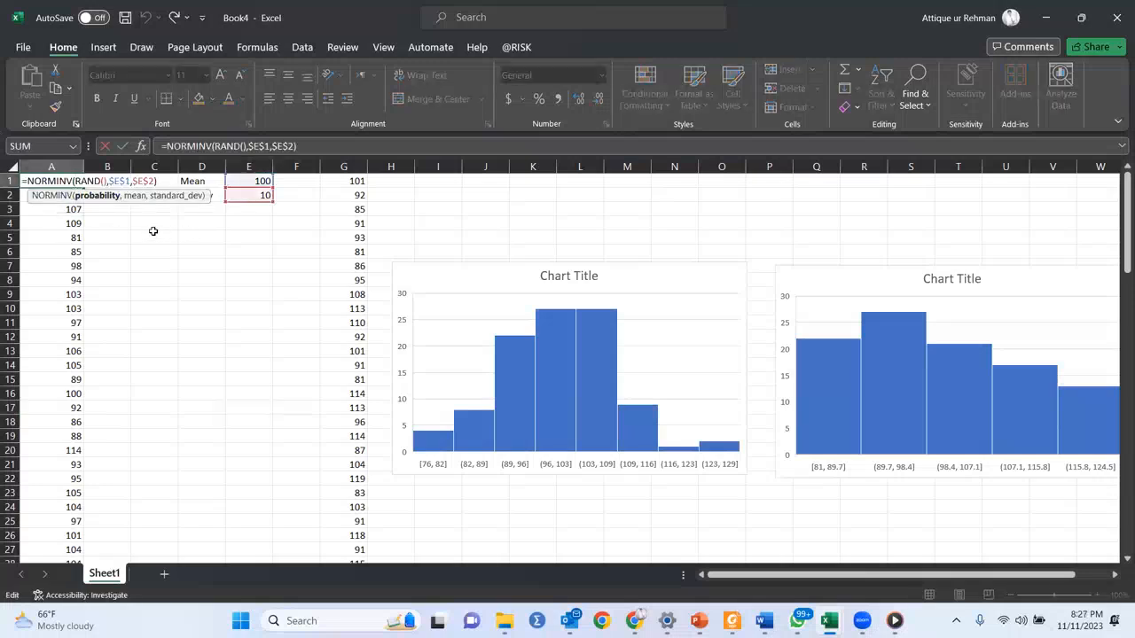
pyautogui.press('Escape')
pyautogui.hotkey('alt', 'Tab')
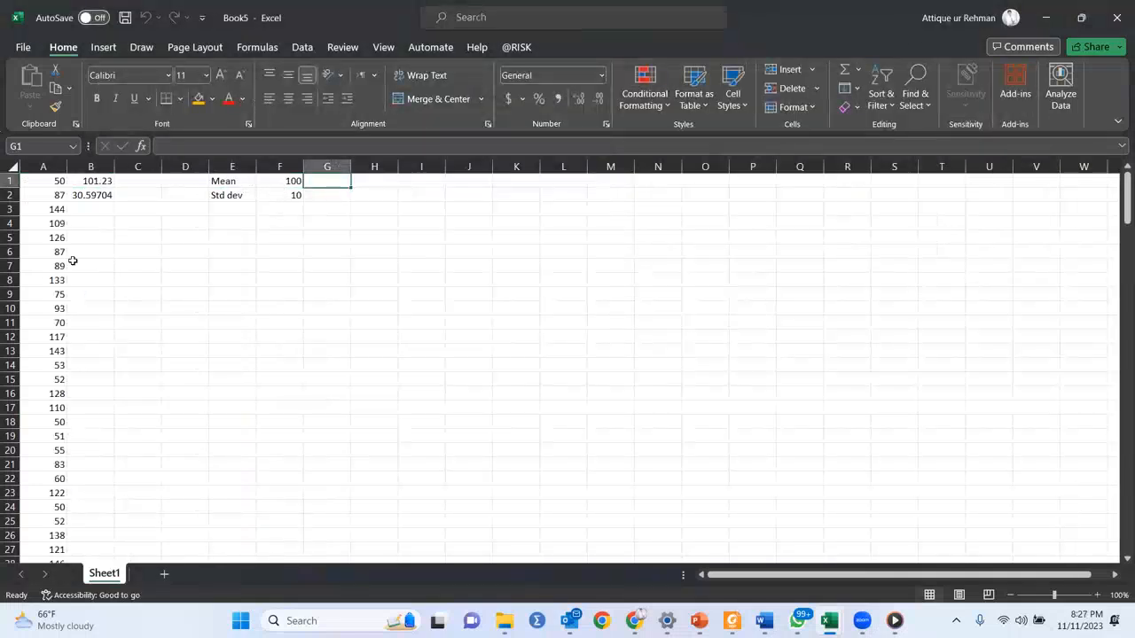
# Step: Enter the formula =NORMINV(rand(),$F$1,$F$2) in cell G1, using absolute references for the mean and standard deviation
pyautogui.doubleClick(329, 180)
pyautogui.write('=')
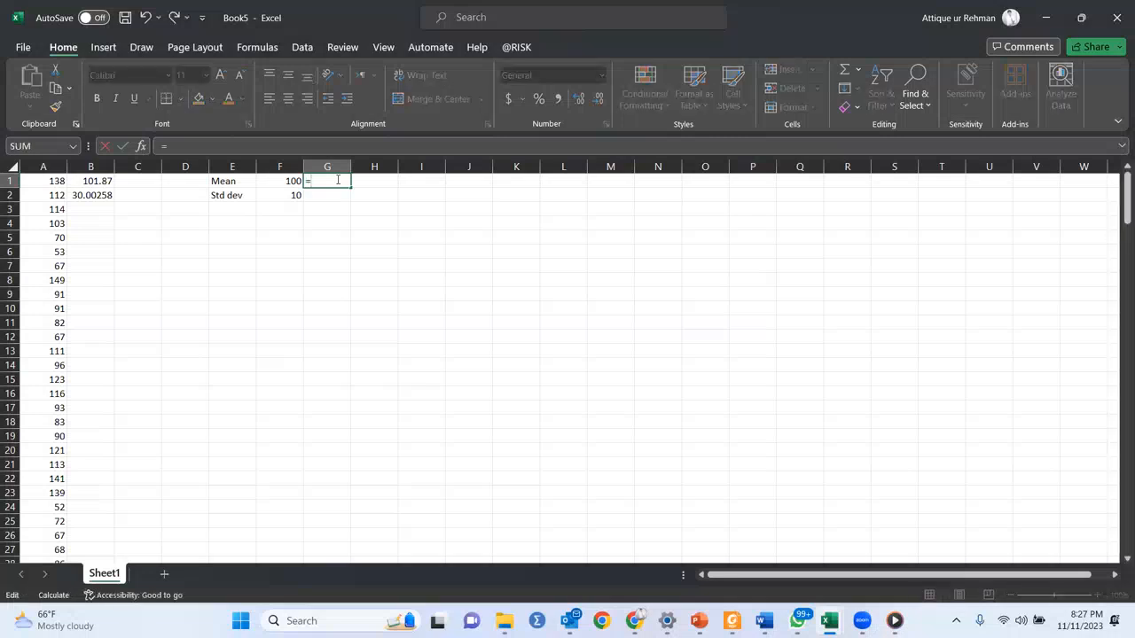
pyautogui.write('Nor')
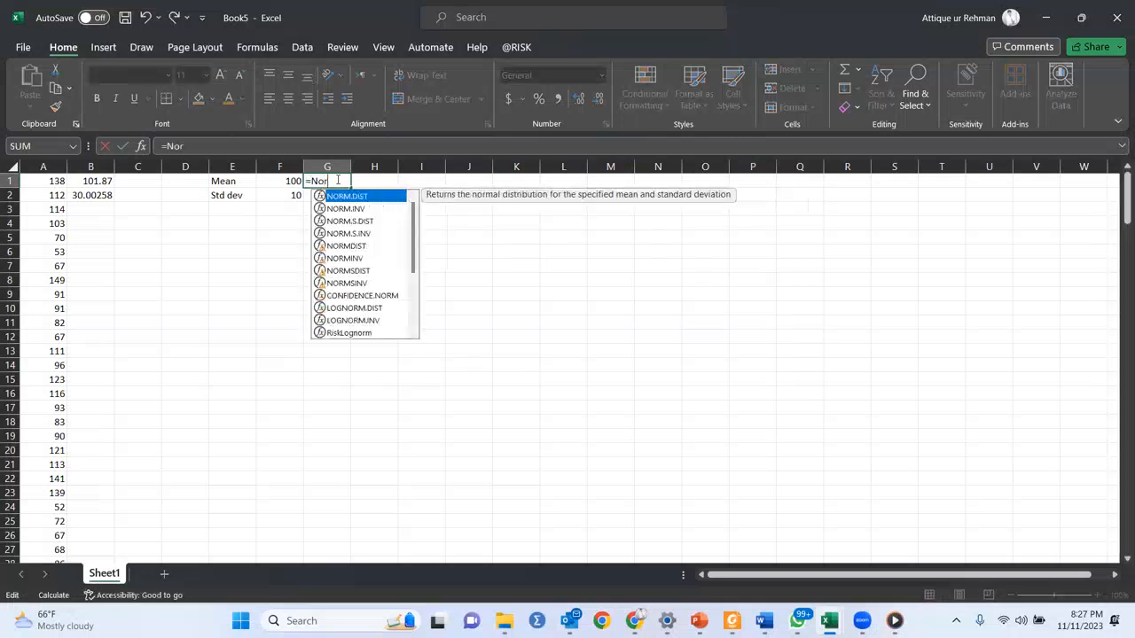
pyautogui.write('min')
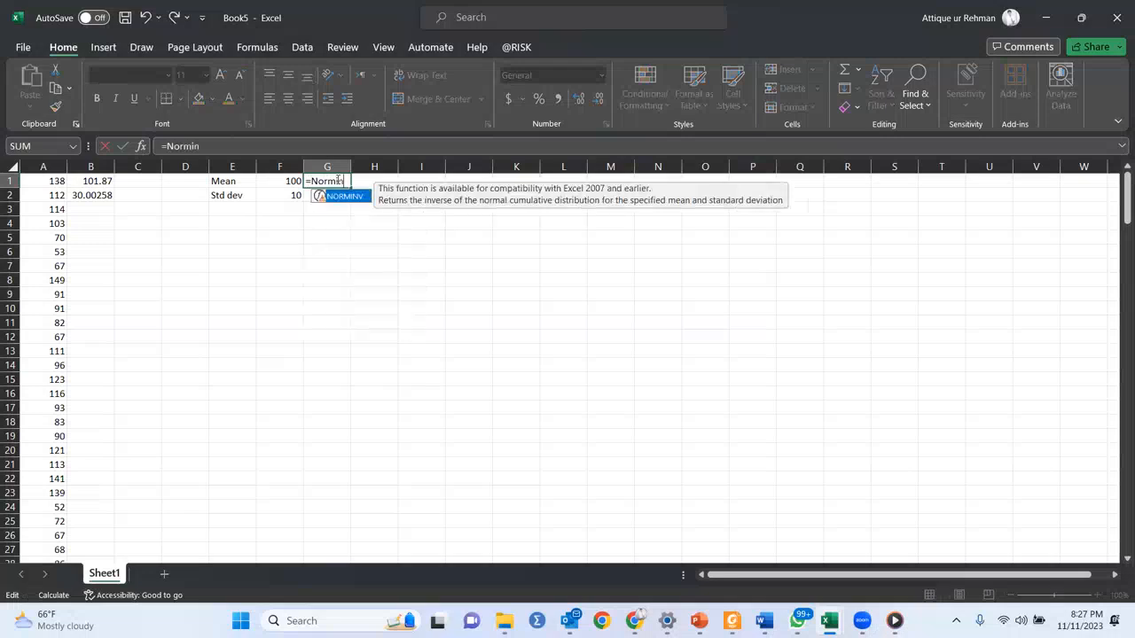
pyautogui.doubleClick(344, 196)
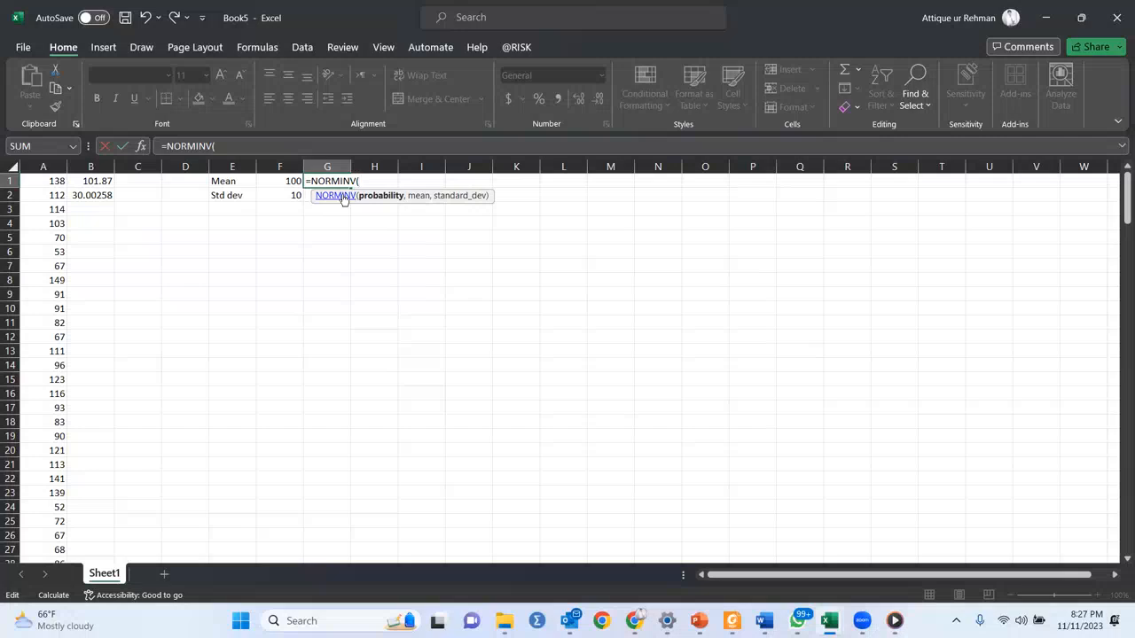
pyautogui.write('rand(),')
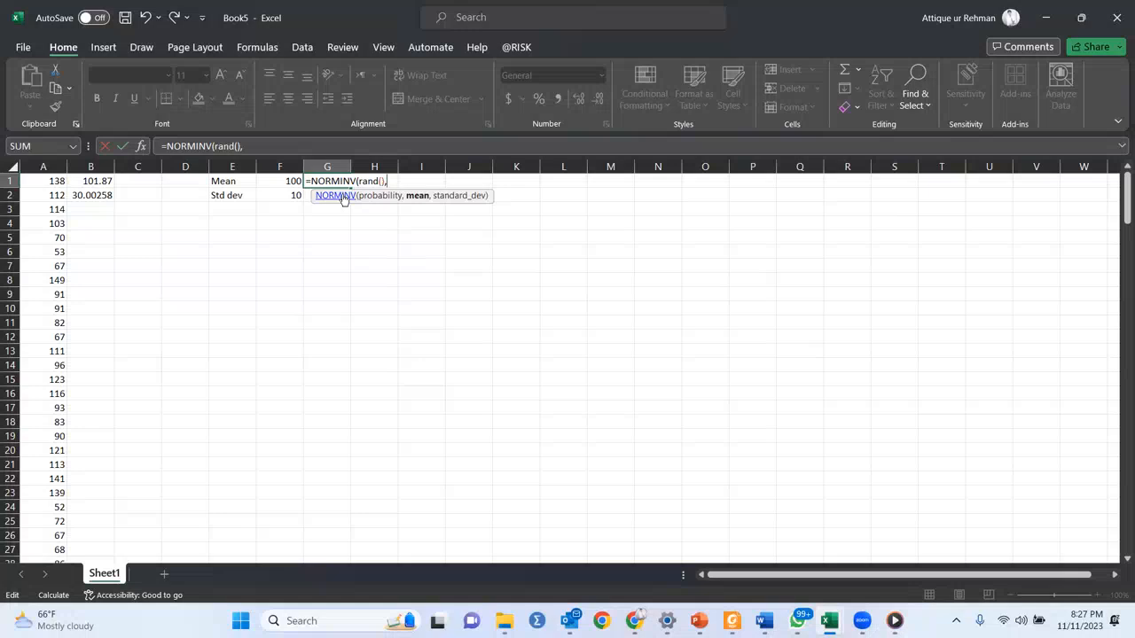
pyautogui.click(288, 181)
pyautogui.write(',')
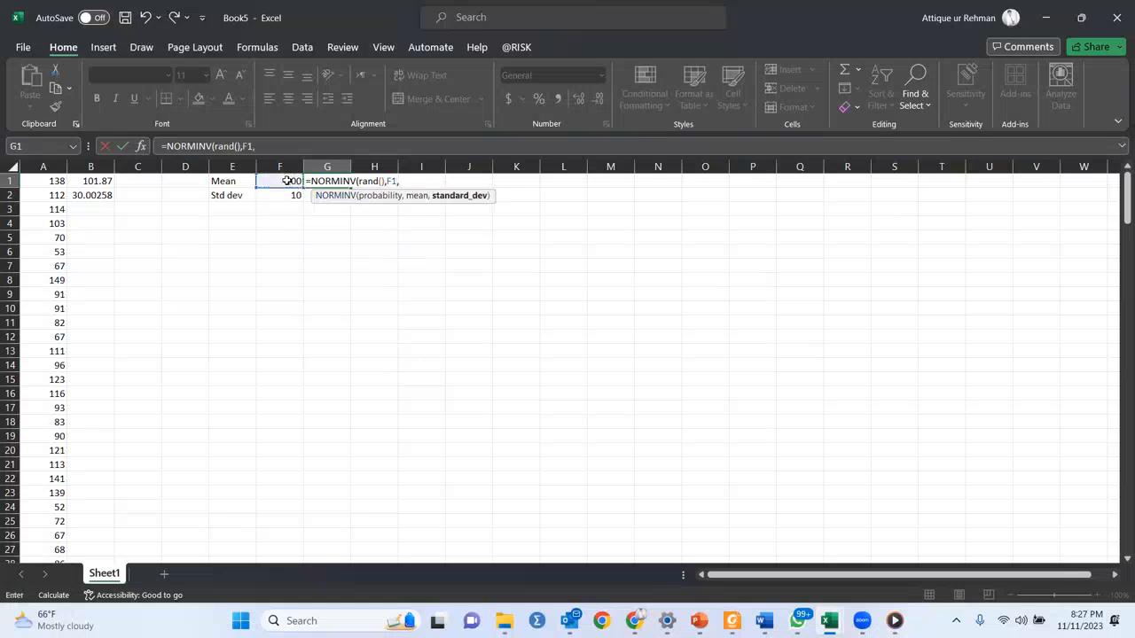
pyautogui.click(396, 181)
pyautogui.press('F4')
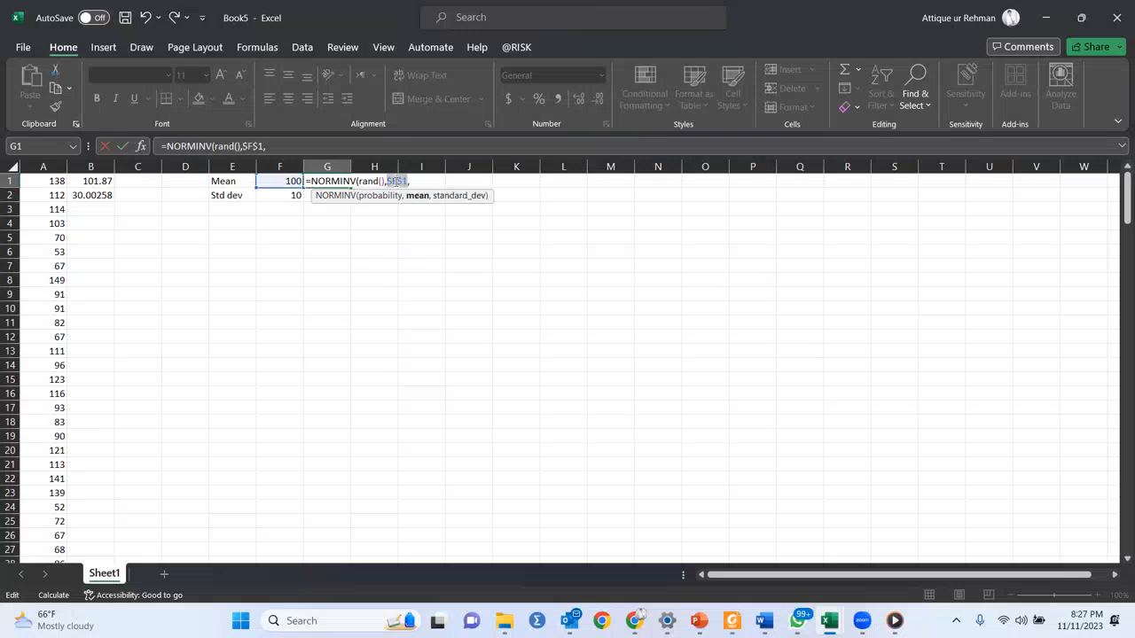
pyautogui.click(415, 182)
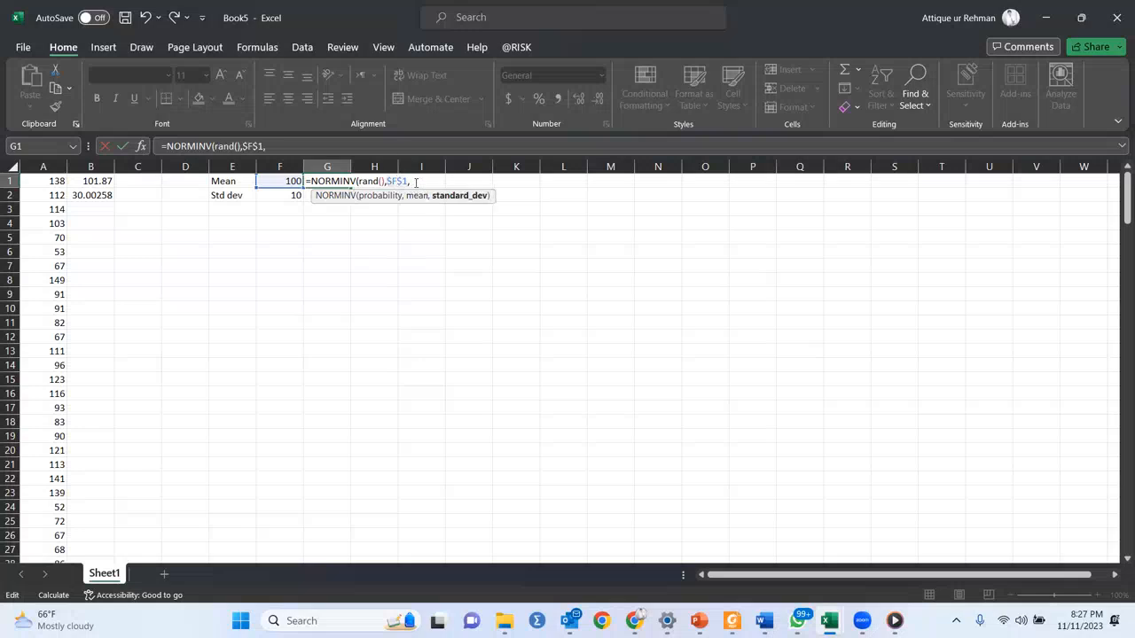
pyautogui.click(299, 195)
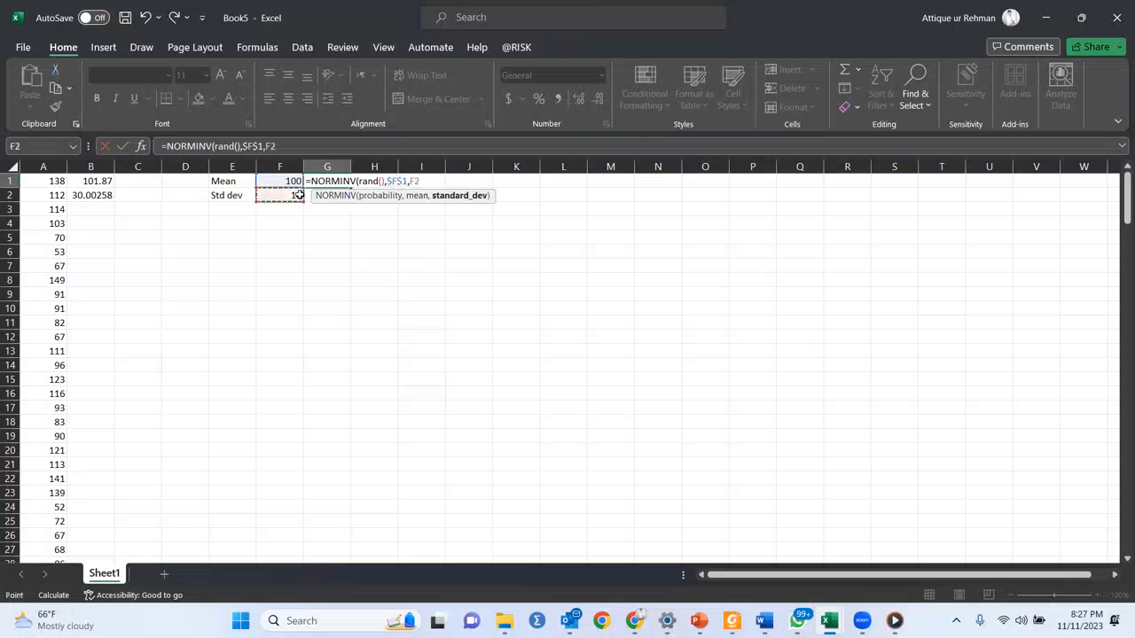
pyautogui.press('F4')
pyautogui.write(')')
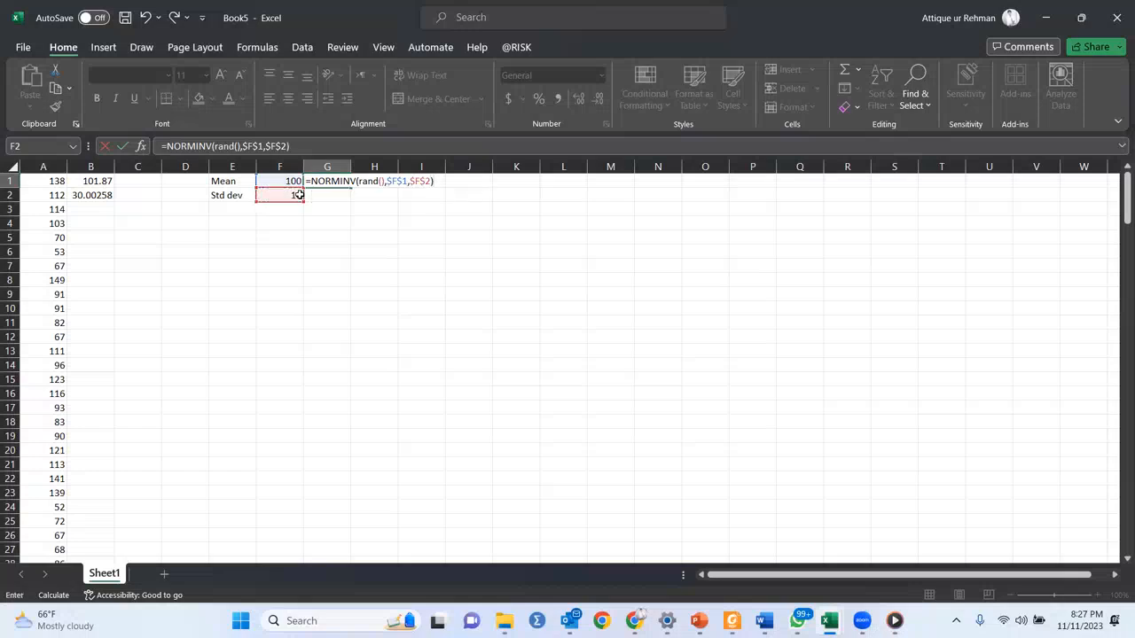
pyautogui.press('Return')
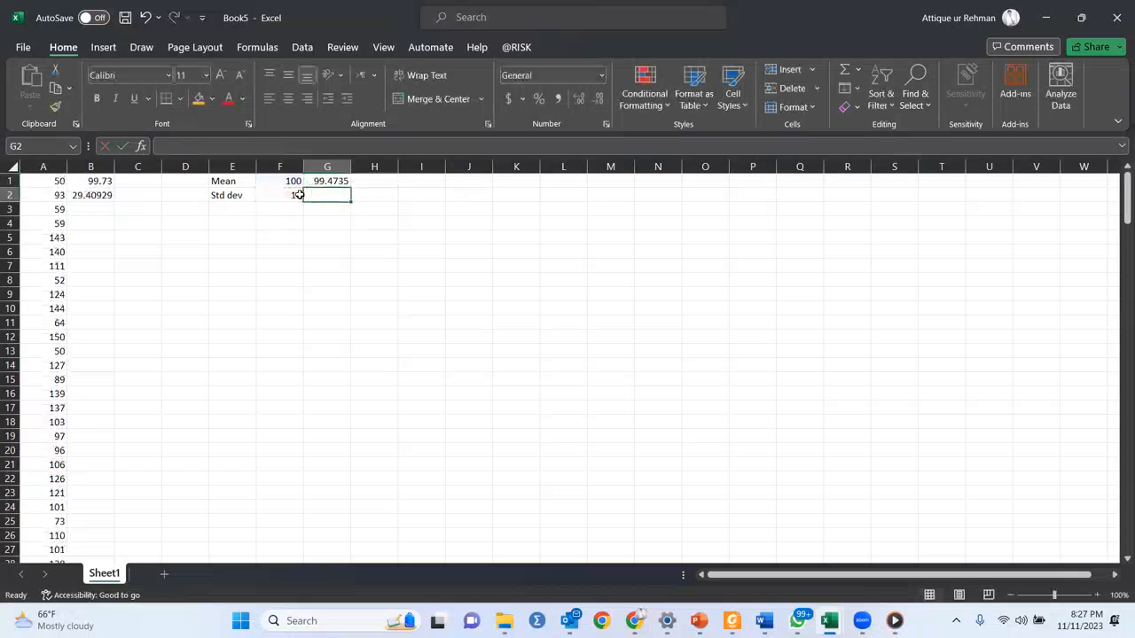
# Step: Format the NORMINV result in G1 without decimals and fill the formula down to G1000
pyautogui.click(342, 180)
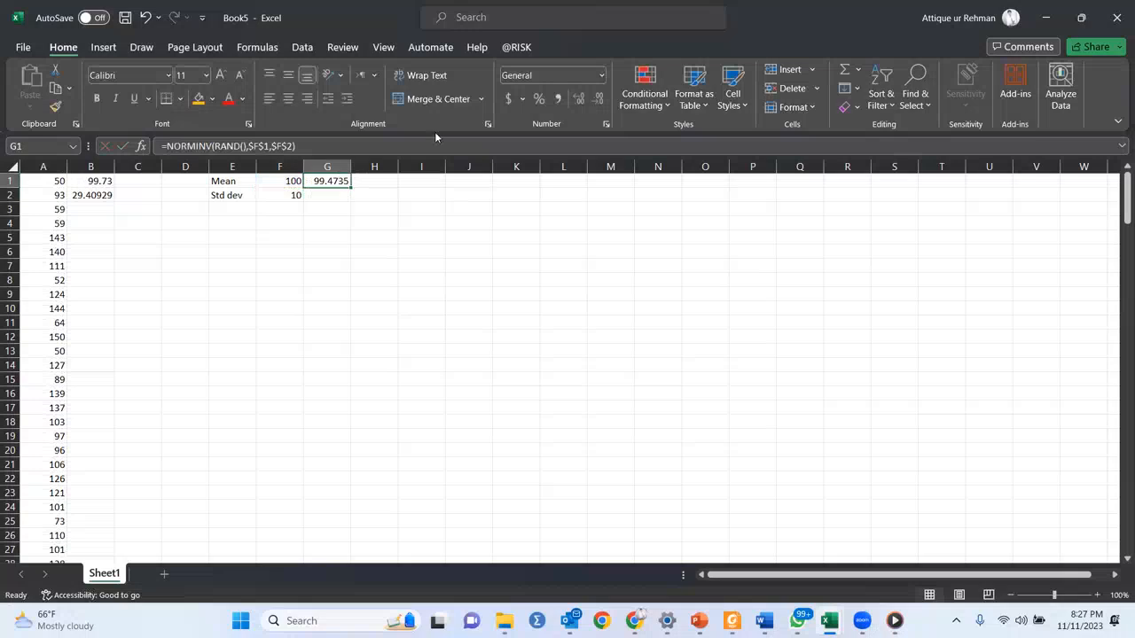
pyautogui.click(598, 97)
pyautogui.click(597, 97)
pyautogui.click(598, 97)
pyautogui.click(597, 98)
pyautogui.moveTo(350, 189); pyautogui.dragTo(341, 275)
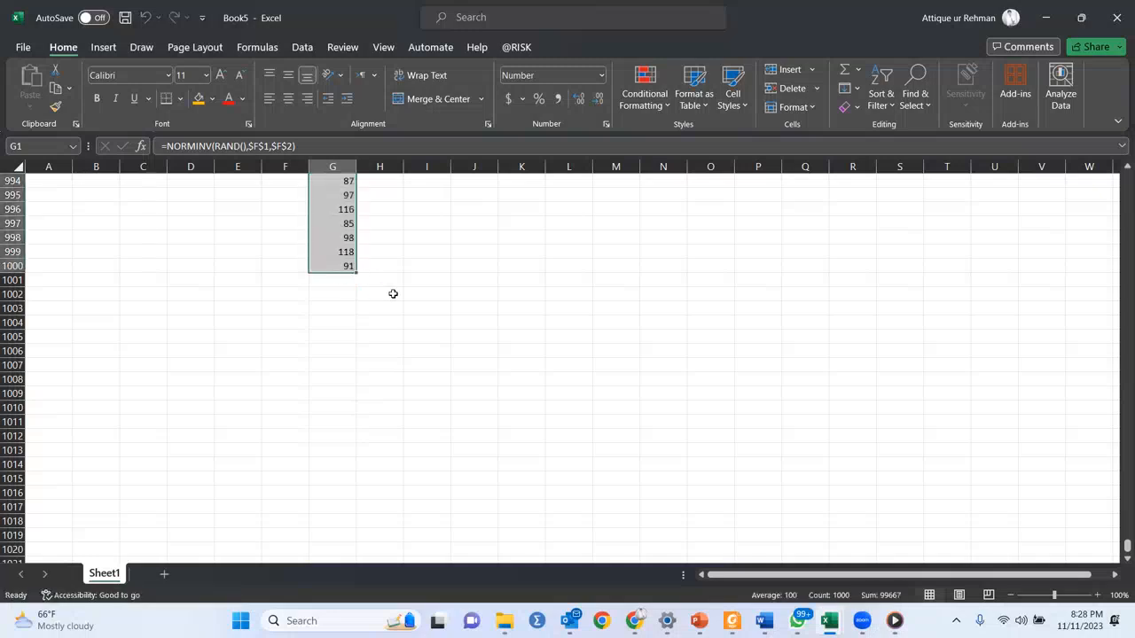
pyautogui.moveTo(1119, 548); pyautogui.dragTo(1119, 173)
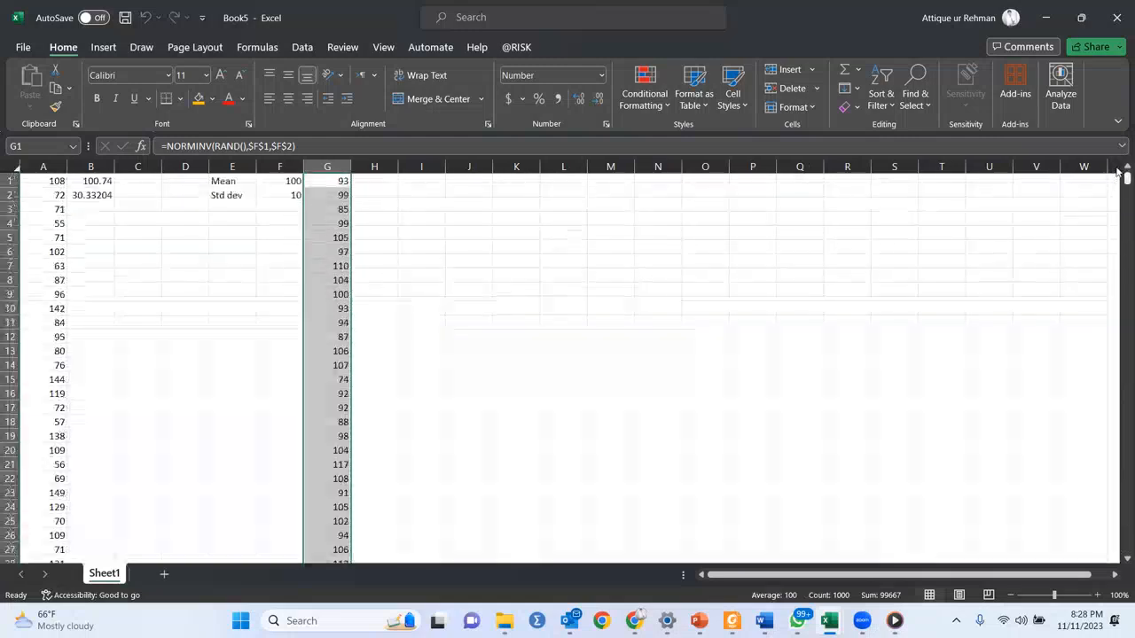
pyautogui.click(346, 181)
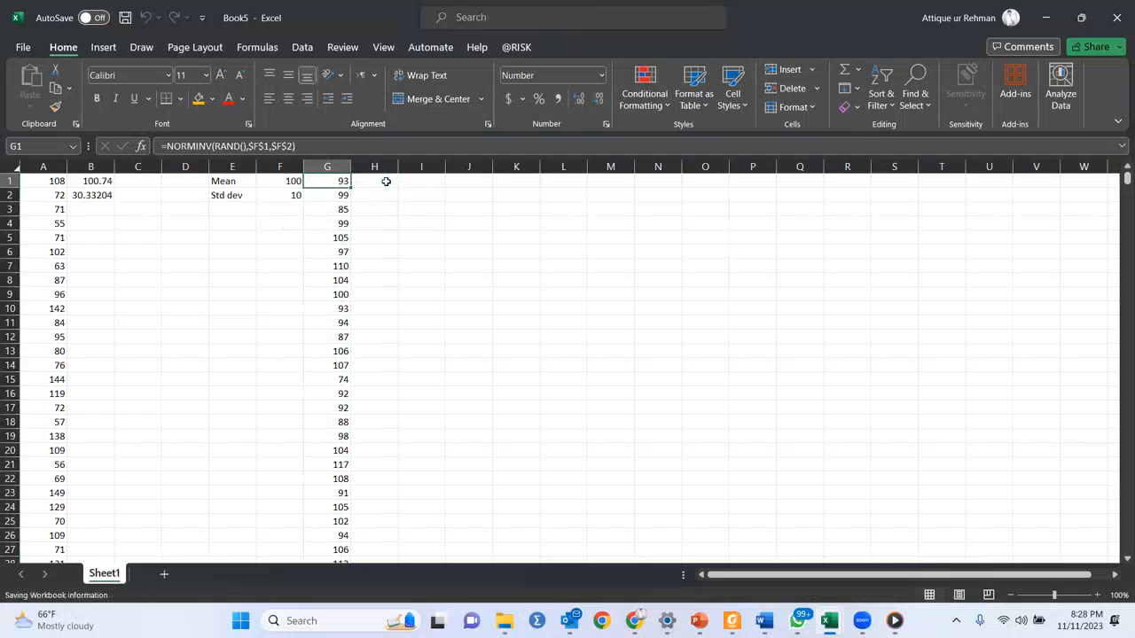
# Step: Enter the formula =Average(G1:G1000) in cell I1 to get the mean of the random numbers
pyautogui.click(414, 181)
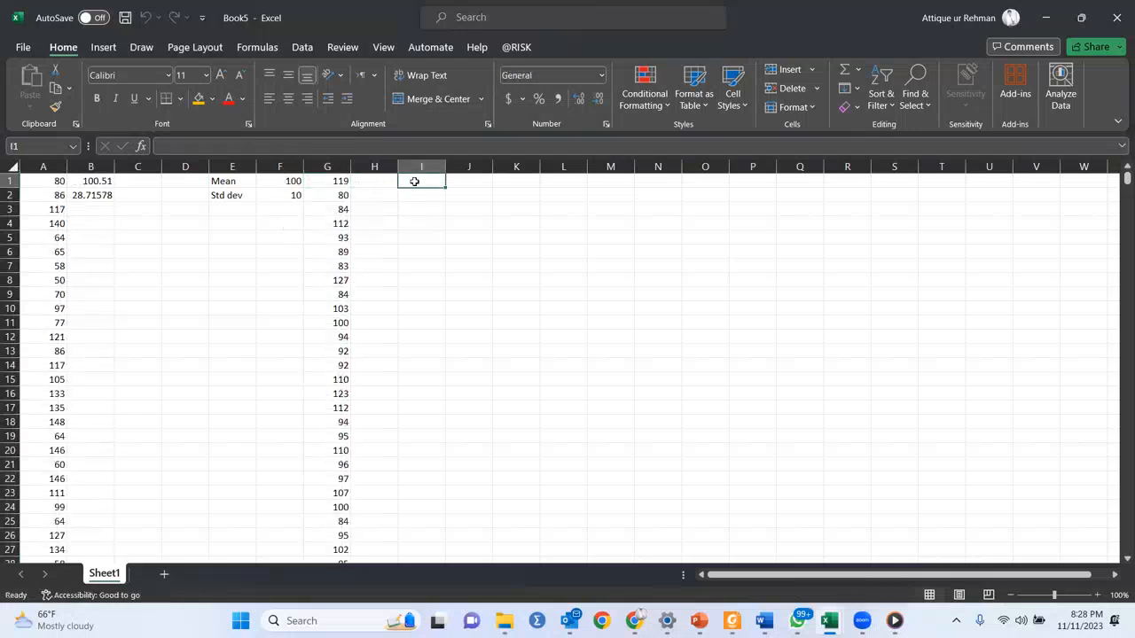
pyautogui.write('=Av')
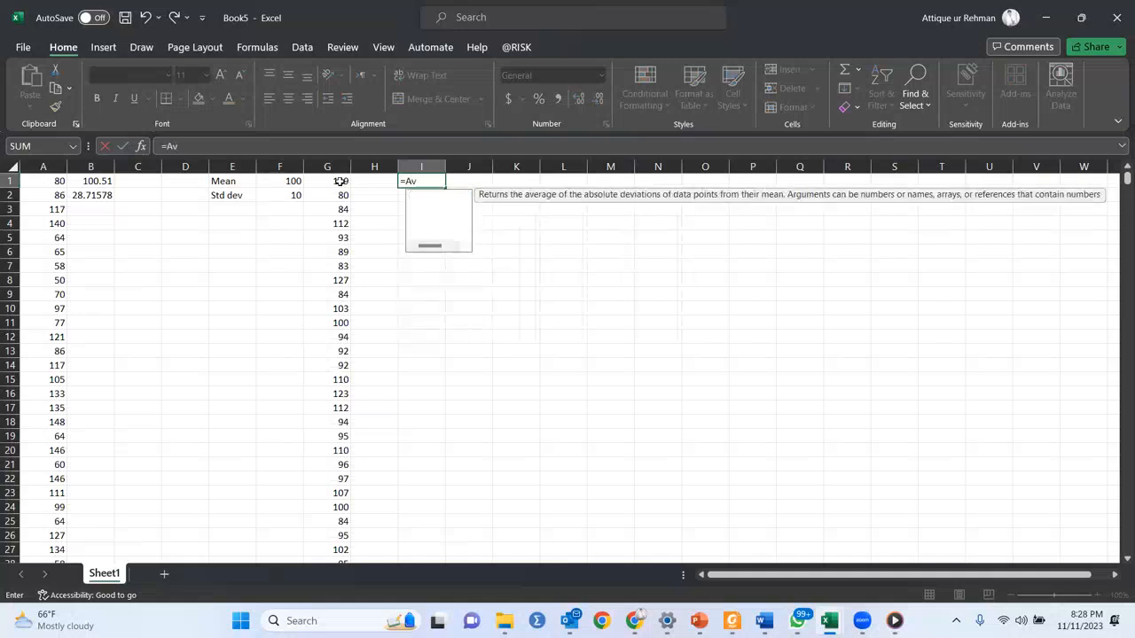
pyautogui.write('erage(')
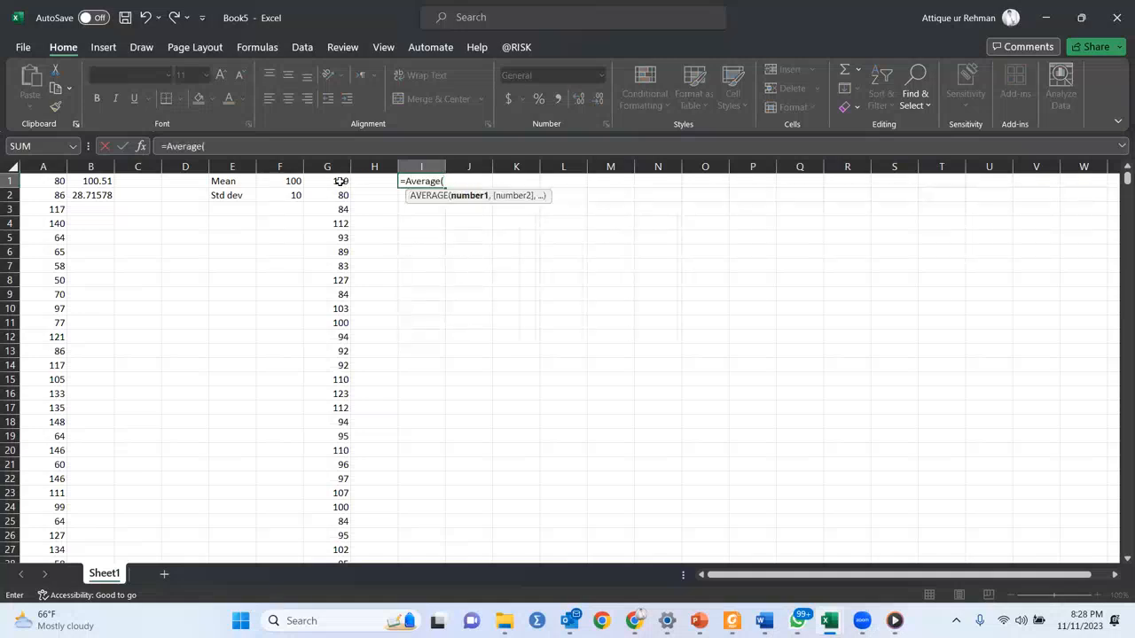
pyautogui.click(333, 181)
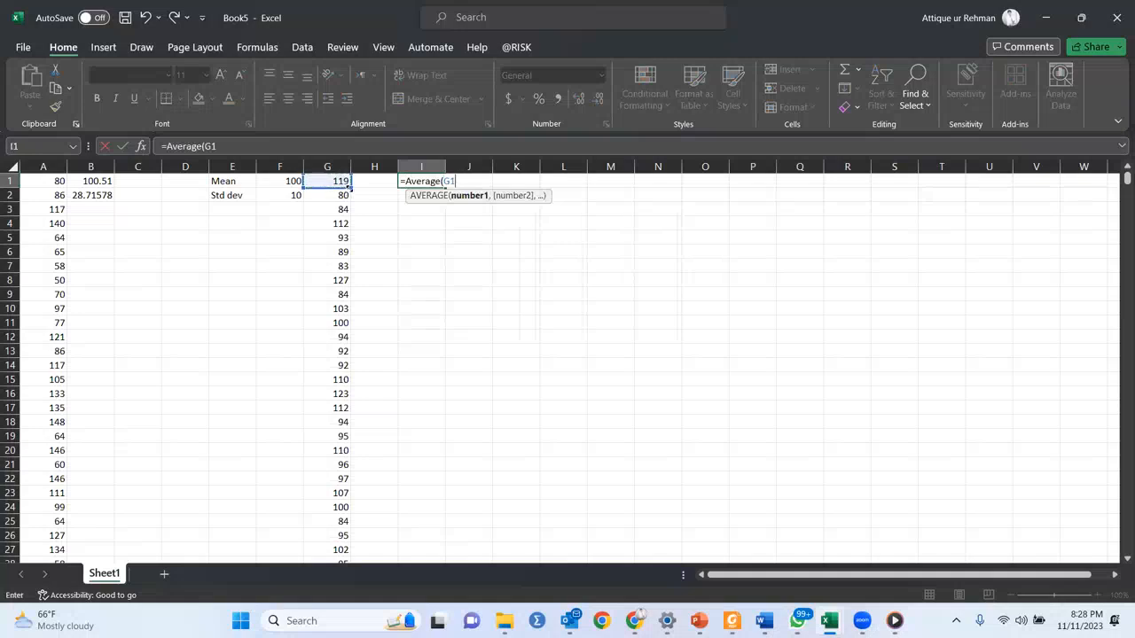
pyautogui.write(':G1000)')
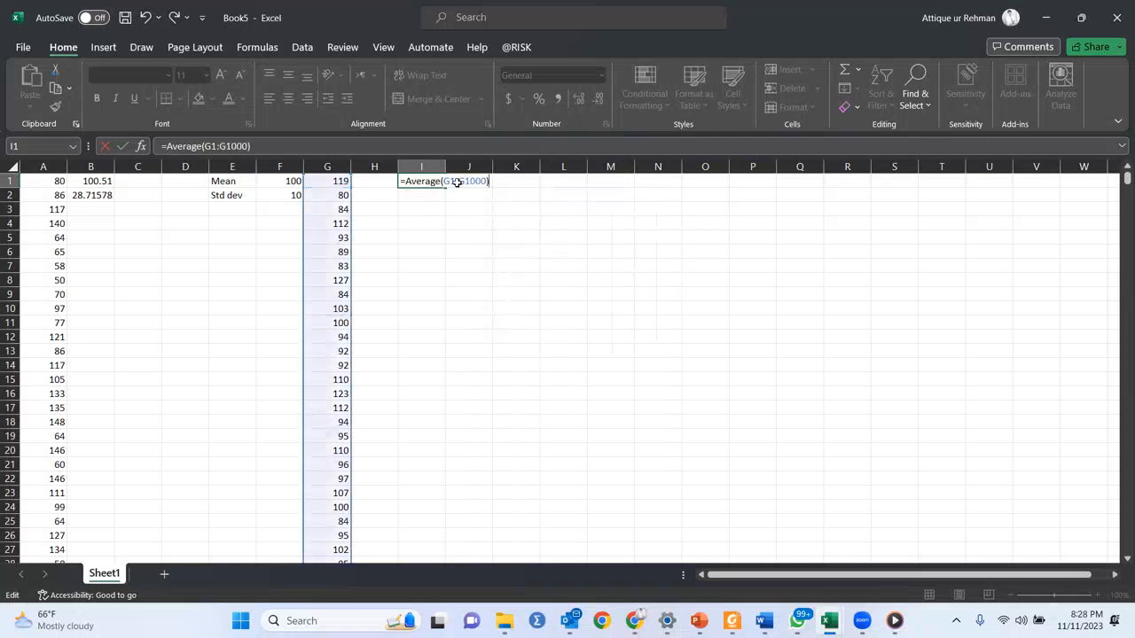
pyautogui.press('Return')
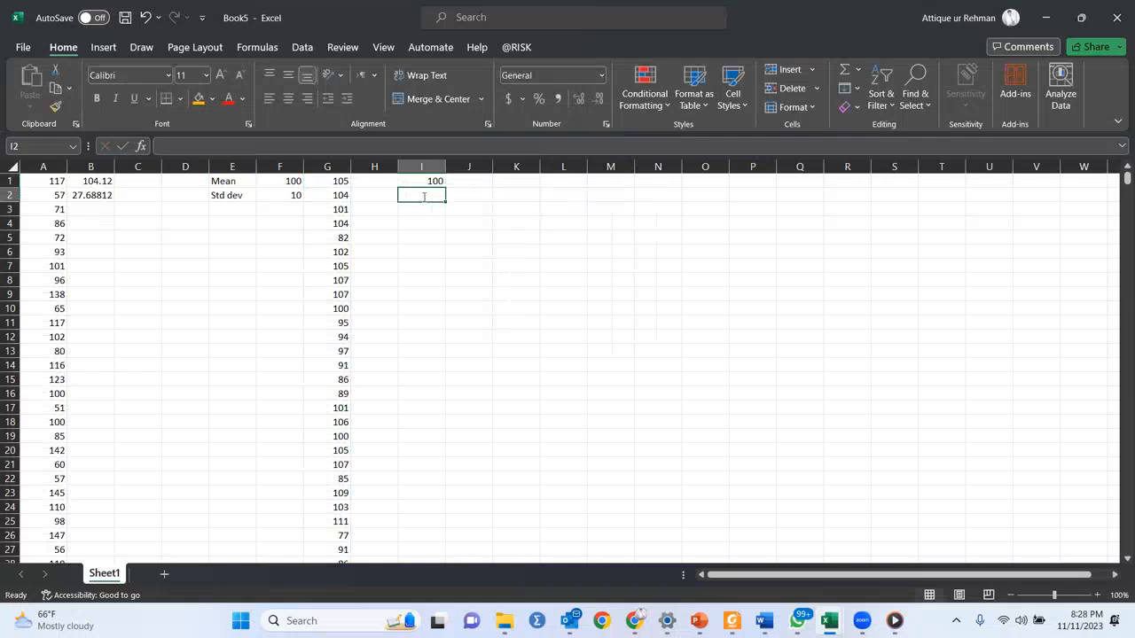
# Step: Enter a STDEV formula in cell I2 for the normally distributed random numbers in column G
pyautogui.write('stdev')
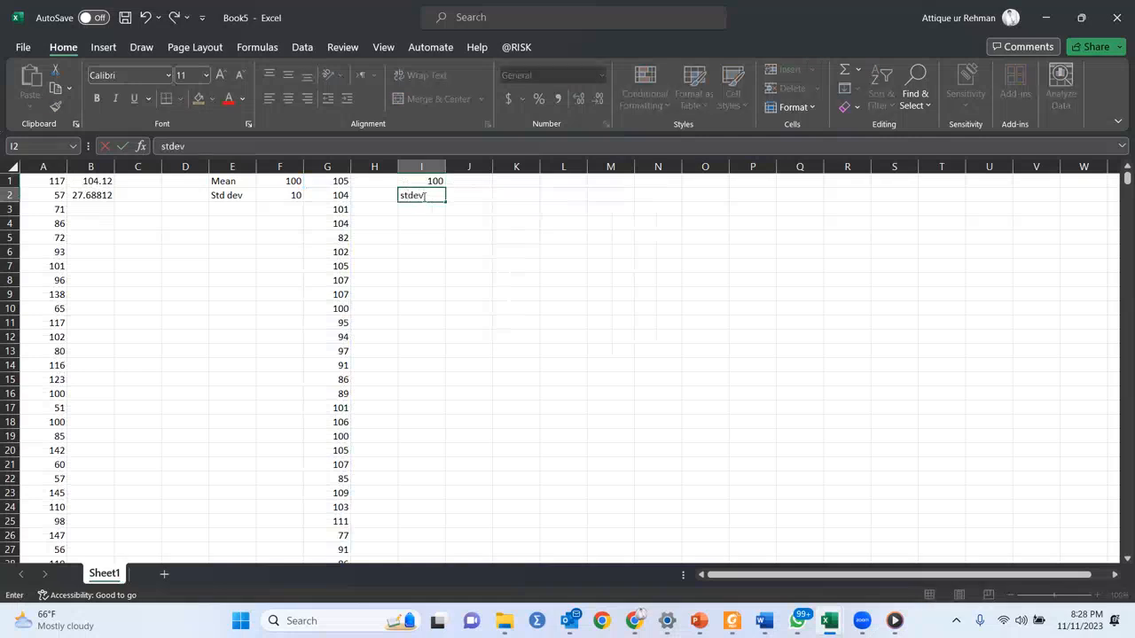
pyautogui.press('BackSpace')
pyautogui.press('BackSpace')
pyautogui.press('BackSpace')
pyautogui.press('BackSpace')
pyautogui.write('=')
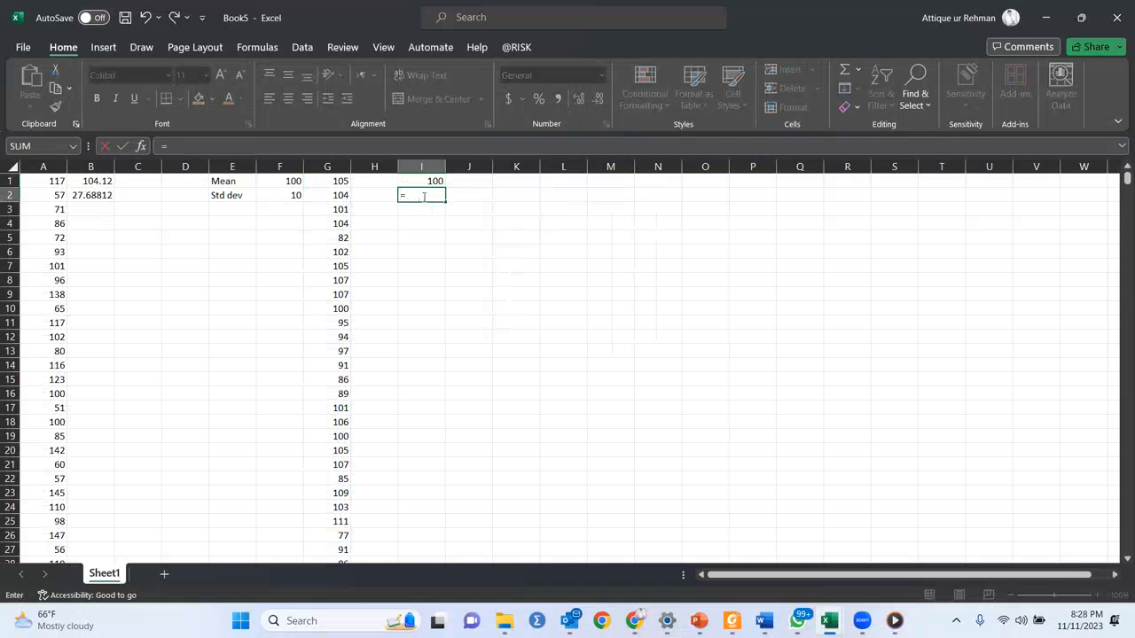
pyautogui.write('std')
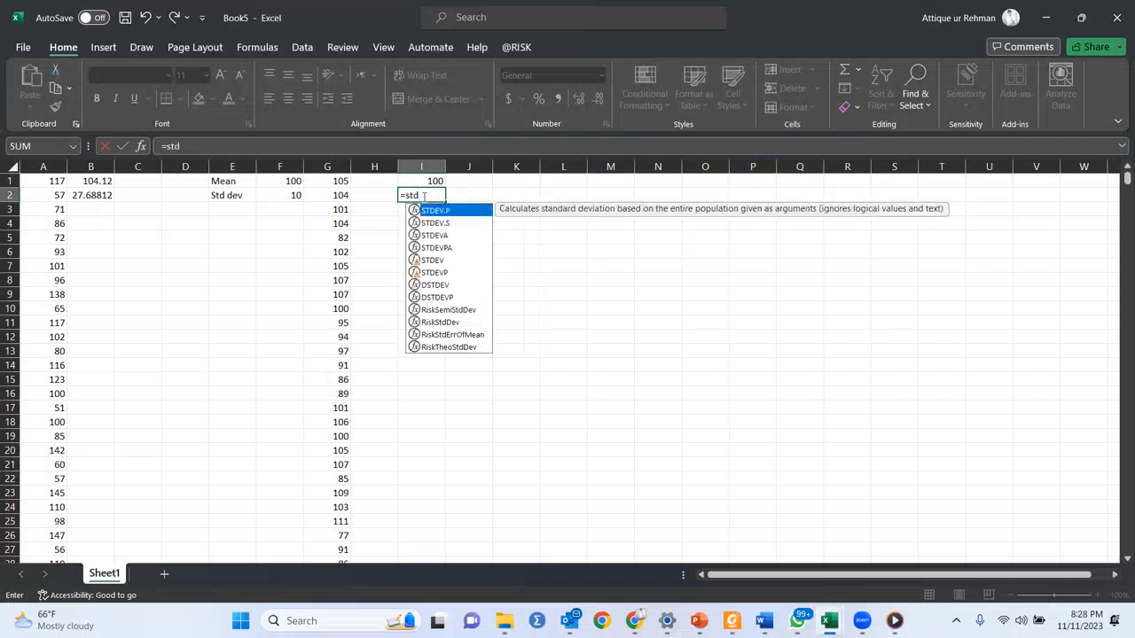
pyautogui.write('ev(')
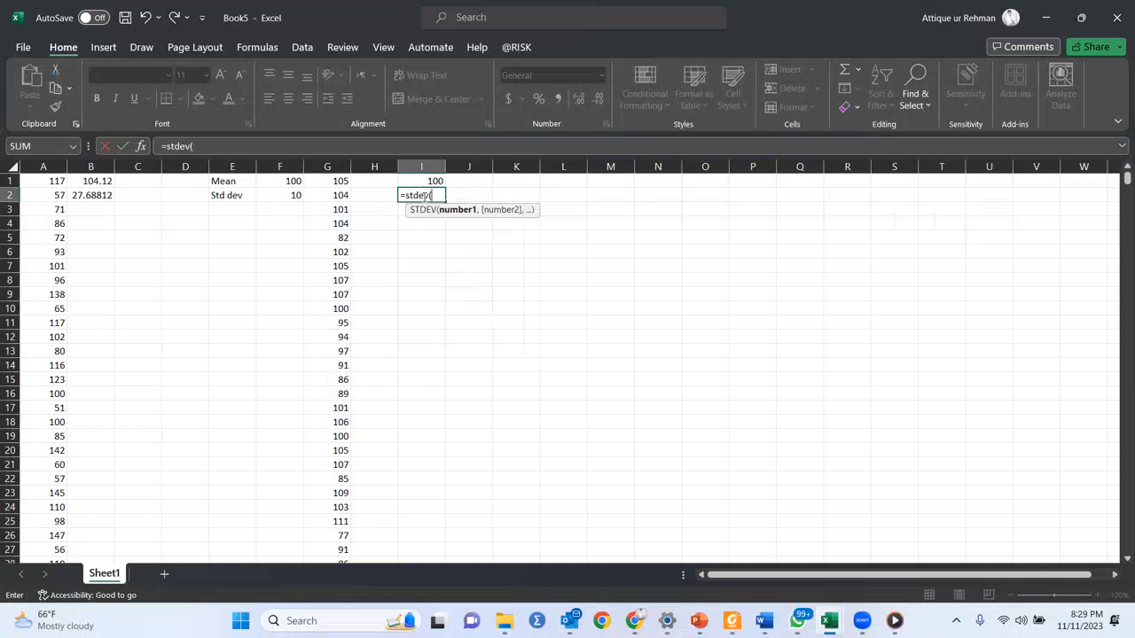
pyautogui.click(341, 182)
pyautogui.write(':G1')
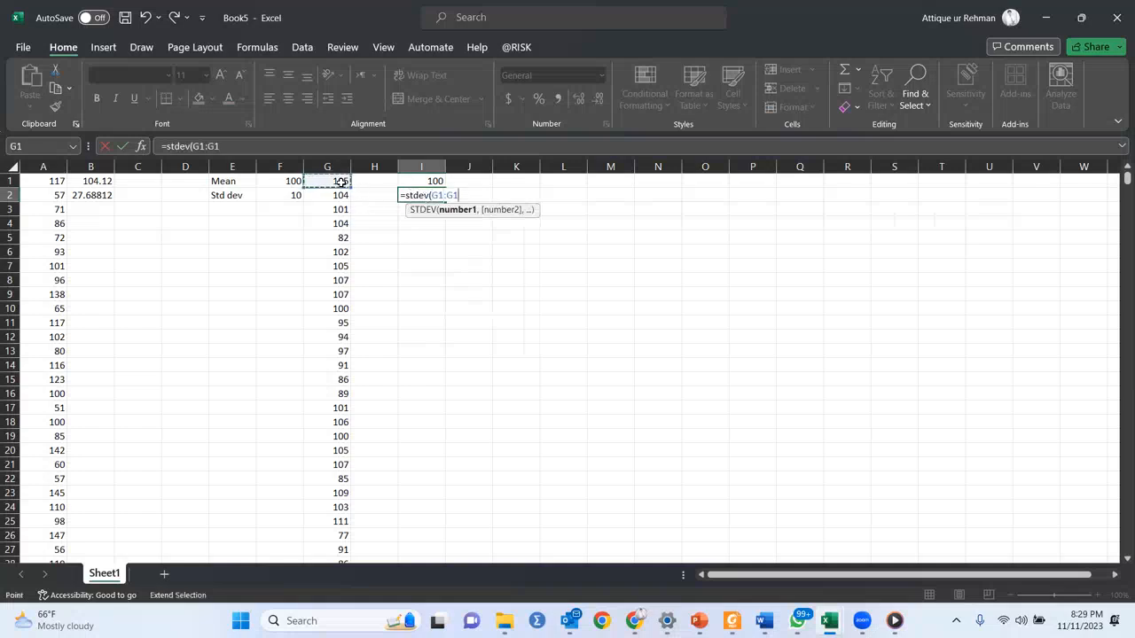
pyautogui.write('G1000)')
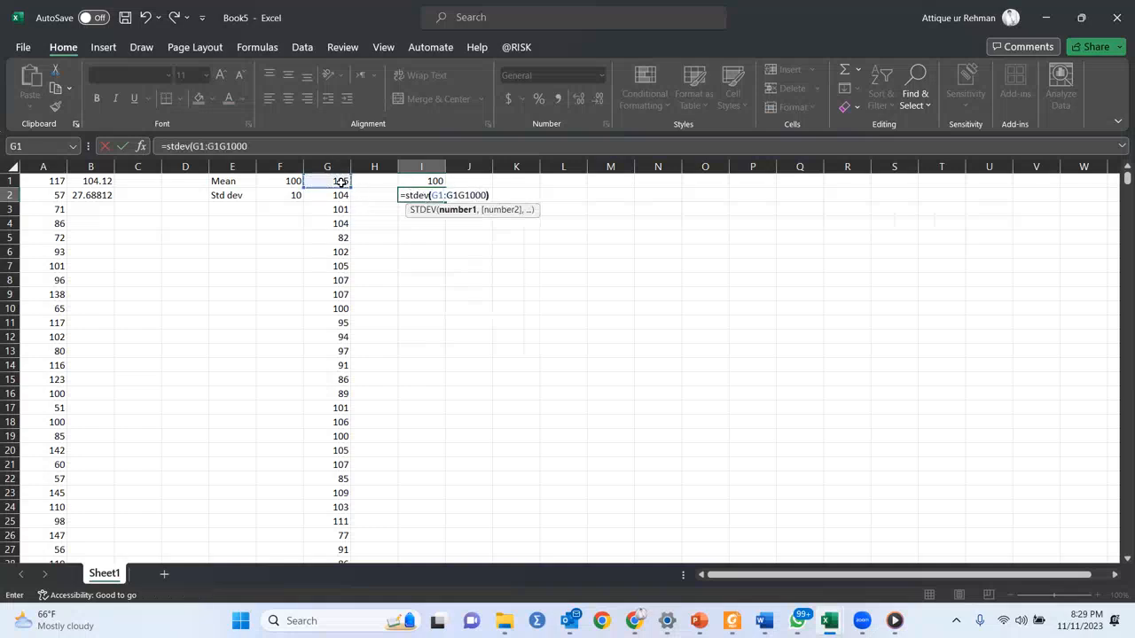
pyautogui.press('Return')
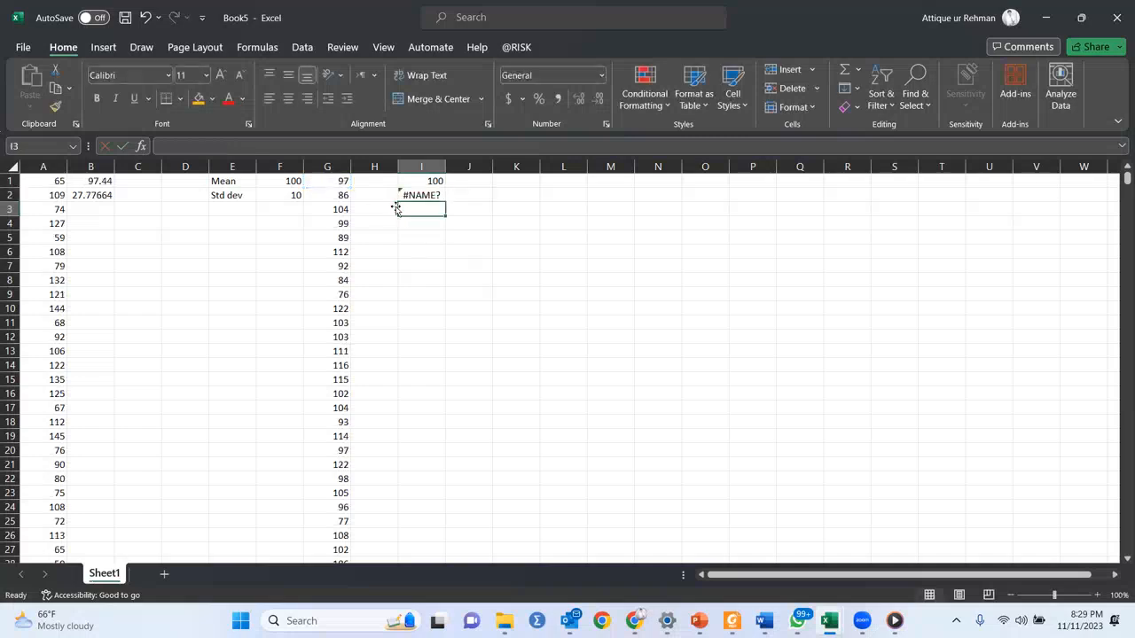
# Step: Correct the range of the STDEV formula in I2 to G1:G1000
pyautogui.click(423, 194)
pyautogui.doubleClick(424, 193)
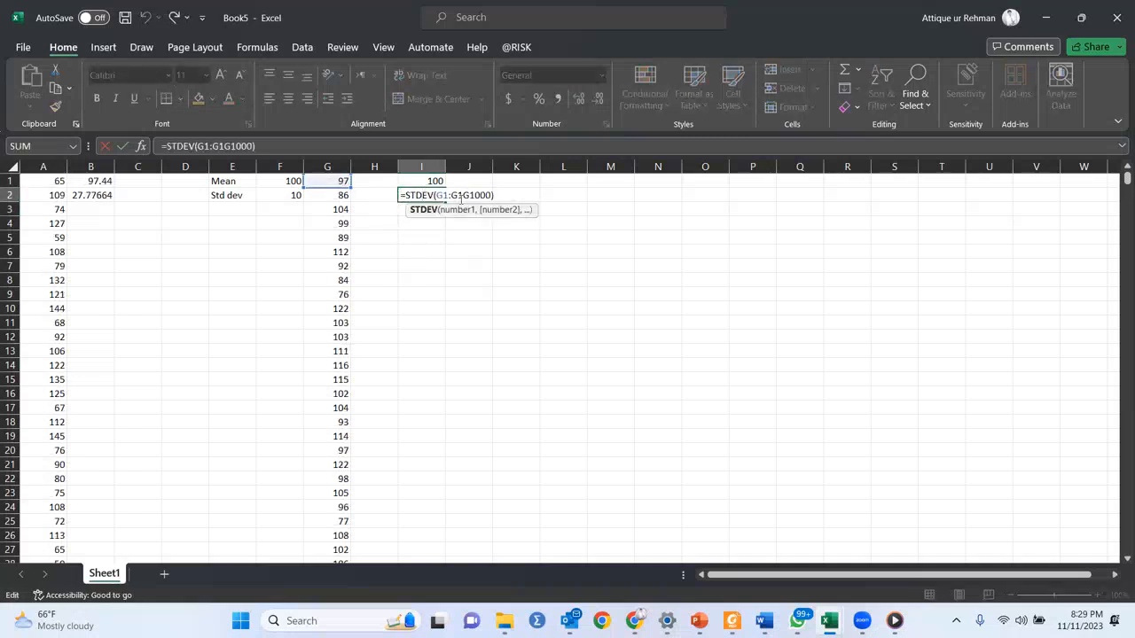
pyautogui.click(462, 195)
pyautogui.press('BackSpace')
pyautogui.press('BackSpace')
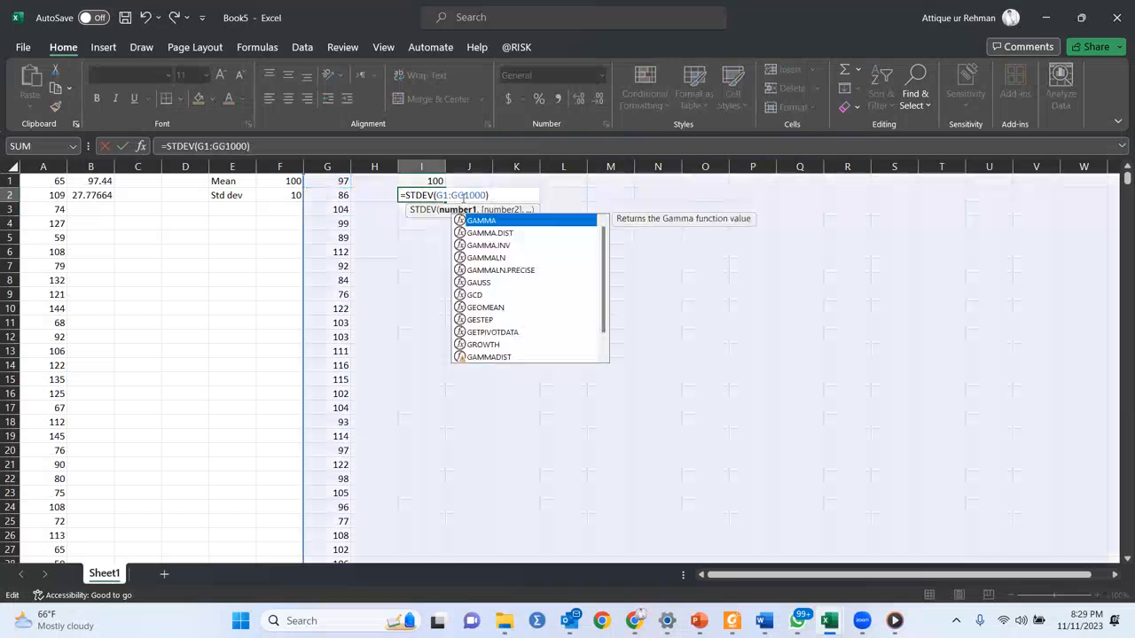
pyautogui.press('Return')
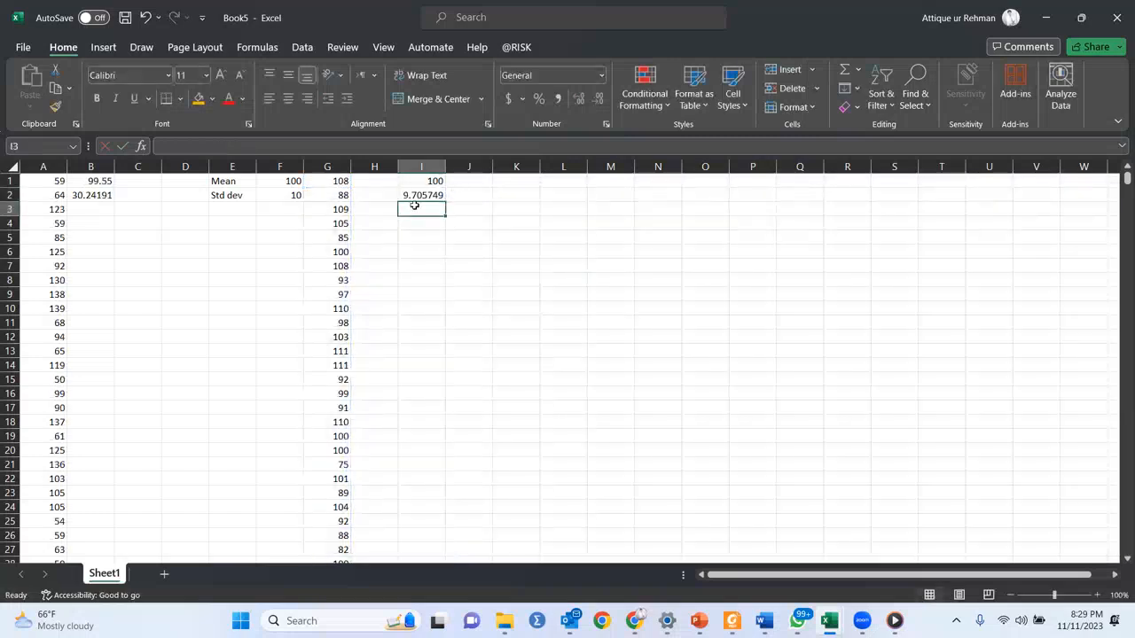
# Step: Display the standard deviation in I2 without decimals
pyautogui.click(438, 194)
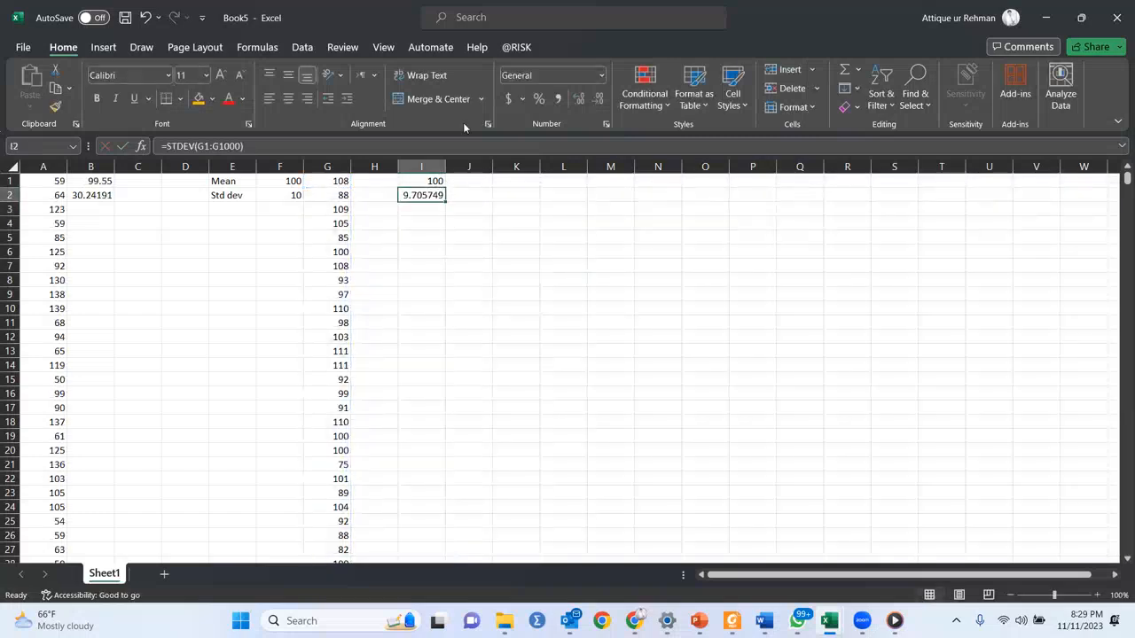
pyautogui.click(597, 101)
pyautogui.click(598, 101)
pyautogui.click(598, 101)
pyautogui.click(598, 101)
pyautogui.click(598, 101)
pyautogui.click(597, 101)
# Step: Recalculate the sheet several times to watch the rounded mean and standard deviation in I1:I2
pyautogui.press('F9')
pyautogui.press('F9')
pyautogui.press('F9')
pyautogui.press('F9')
pyautogui.press('F9')
pyautogui.press('F9')
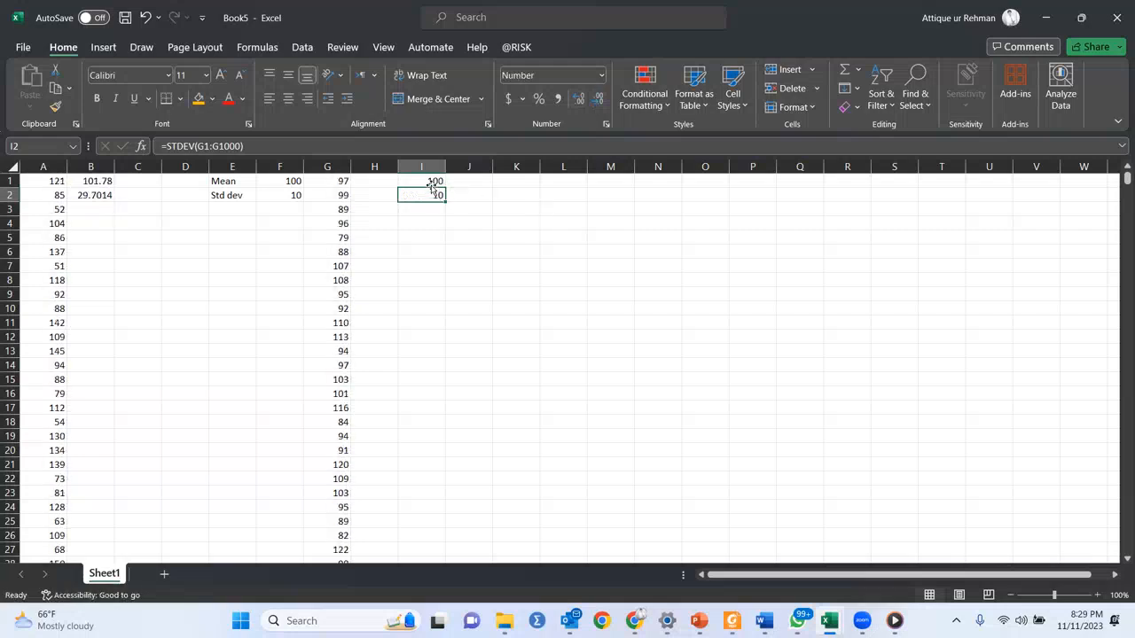
# Step: Display the mean in I1 and the standard deviation in I2 with three decimals
pyautogui.click(433, 182)
pyautogui.click(577, 98)
pyautogui.click(577, 98)
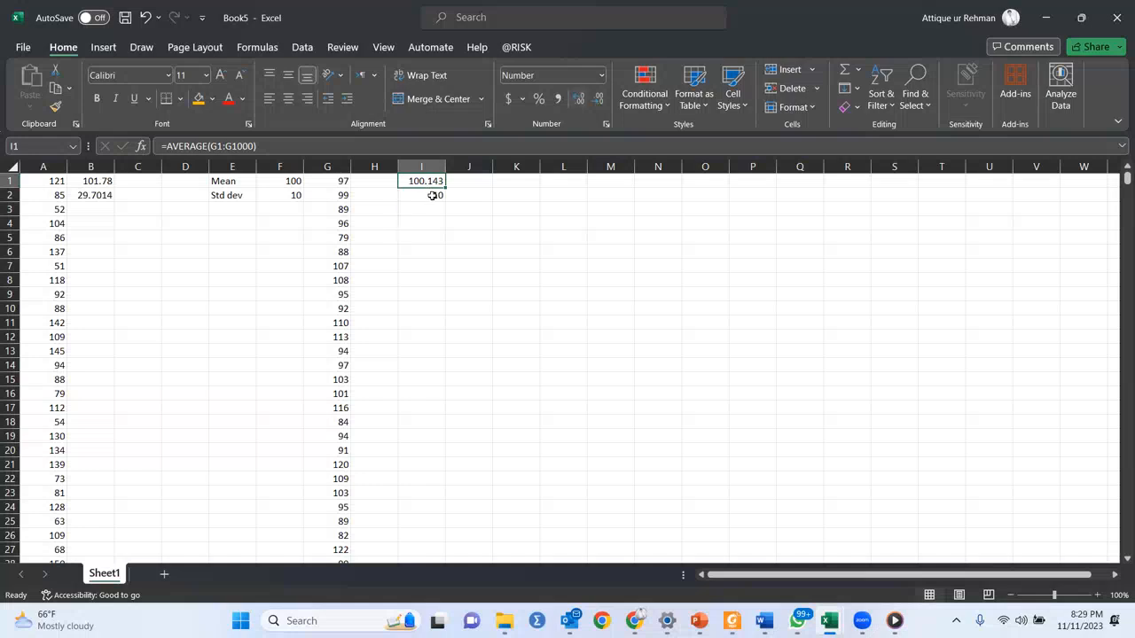
pyautogui.click(433, 195)
pyautogui.click(576, 100)
pyautogui.click(577, 99)
pyautogui.click(576, 99)
# Step: Recalculate the random numbers repeatedly to examine how the three-decimal mean and standard deviation vary
pyautogui.click(530, 249)
pyautogui.press('F9')
pyautogui.press('F9')
pyautogui.press('F9')
pyautogui.press('F9')
pyautogui.press('F9')
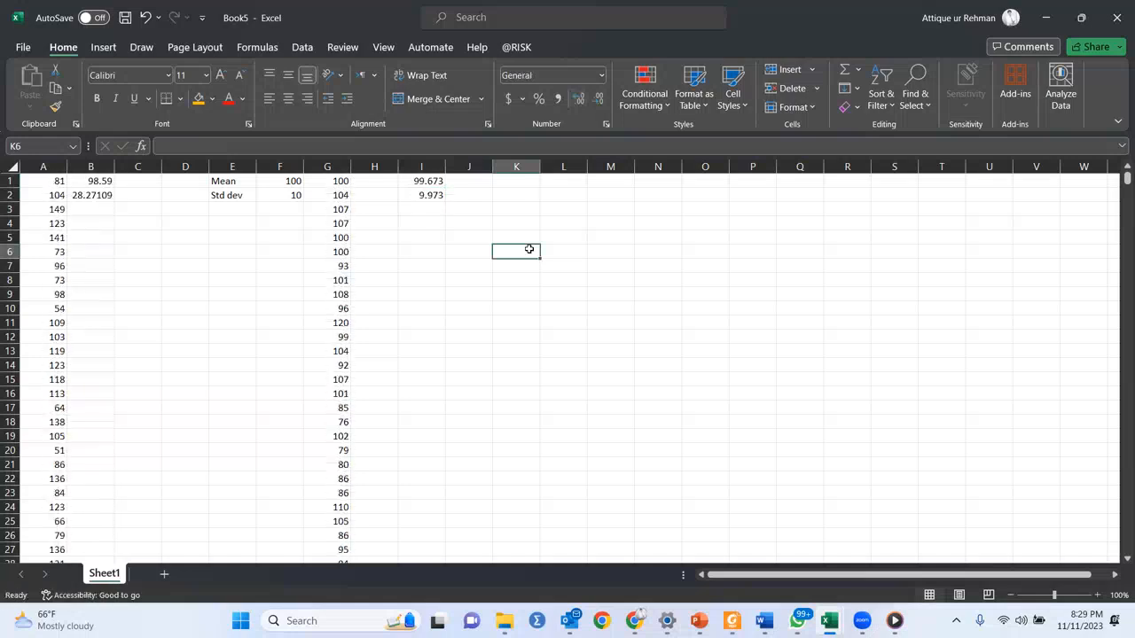
pyautogui.press('F9')
pyautogui.press('F9')
pyautogui.press('F9')
pyautogui.press('F9')
pyautogui.press('F9')
pyautogui.press('F9')
pyautogui.press('F9')
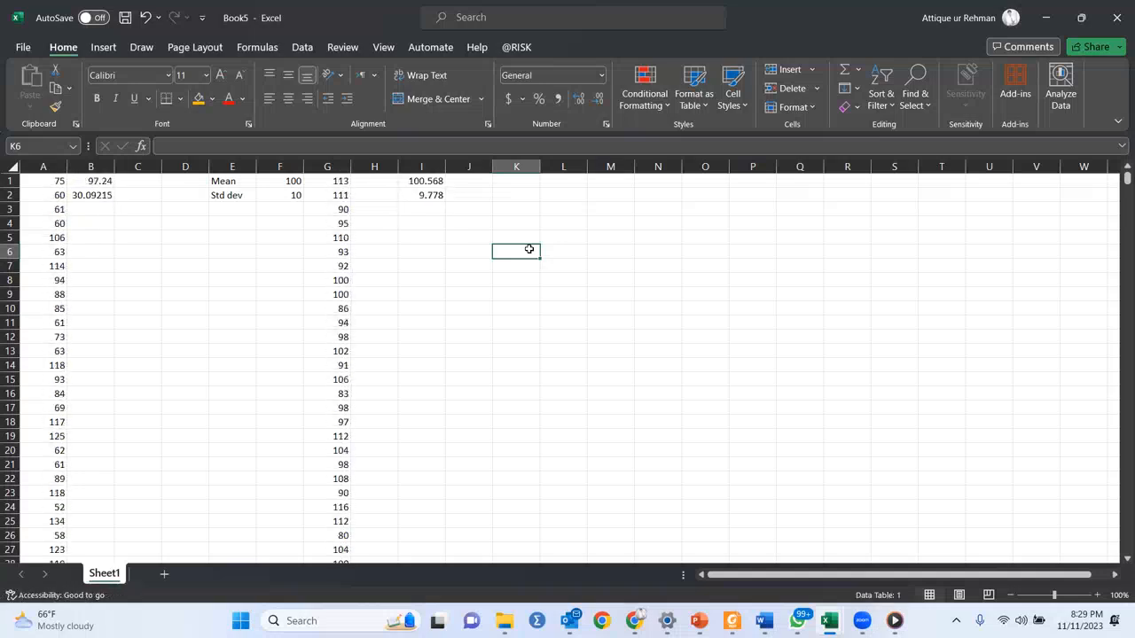
pyautogui.press('F9')
pyautogui.press('F9')
pyautogui.press('F9')
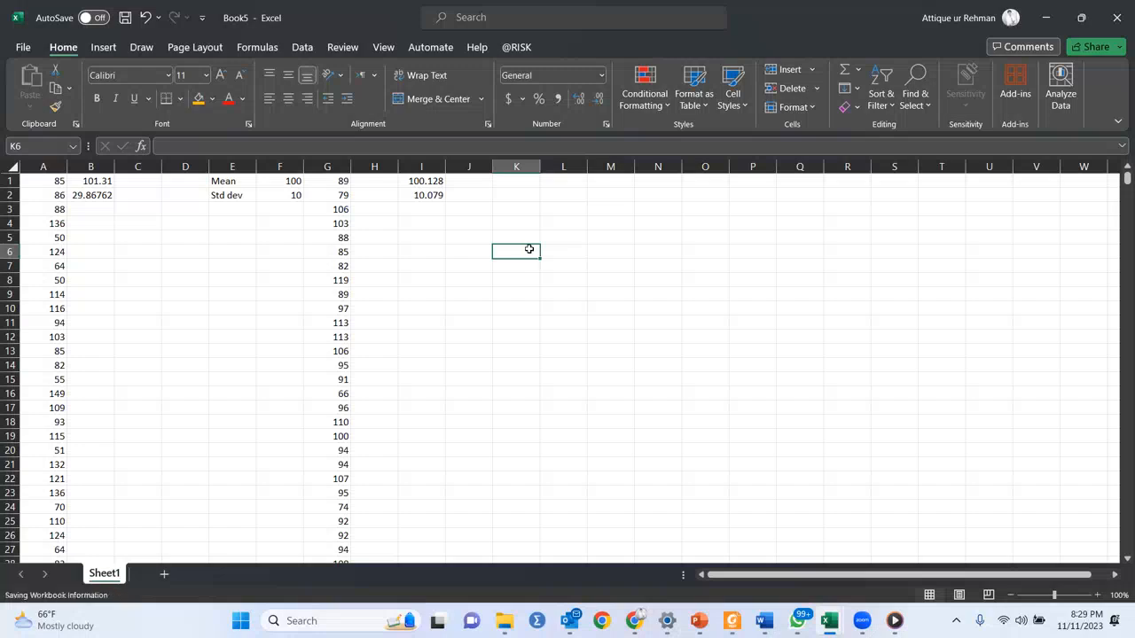
pyautogui.press('F9')
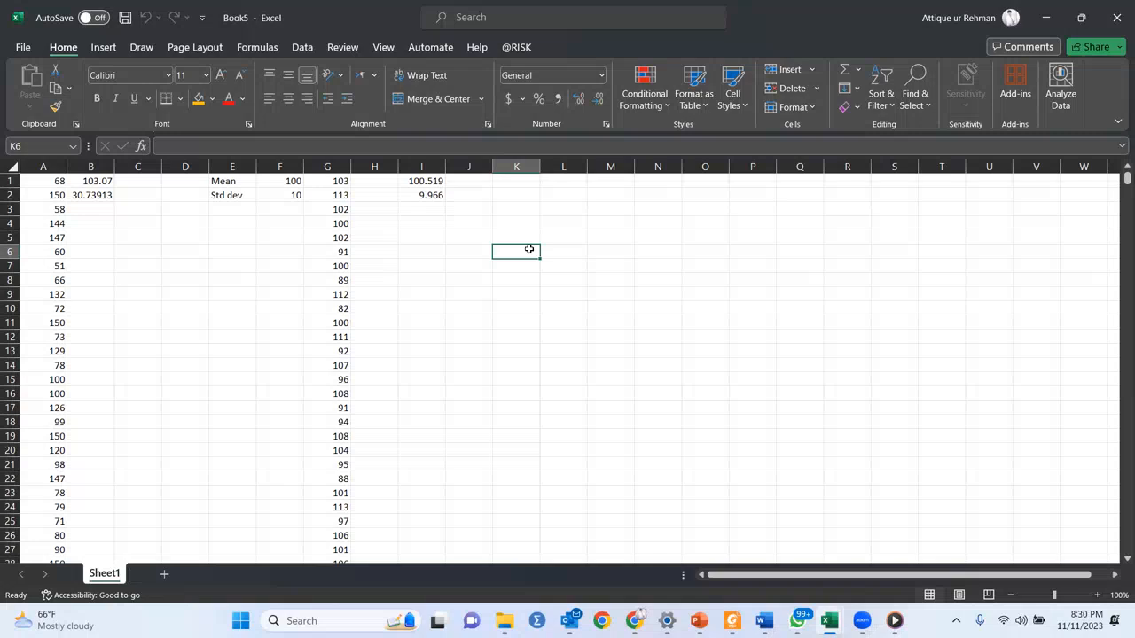
# Step: Switch to the textbook PDF in Foxit PDF Reader, read parts a to c of exercise 2, and return to Book5
pyautogui.hotkey('alt', 'Tab')
pyautogui.hotkey('alt', 'Tab')
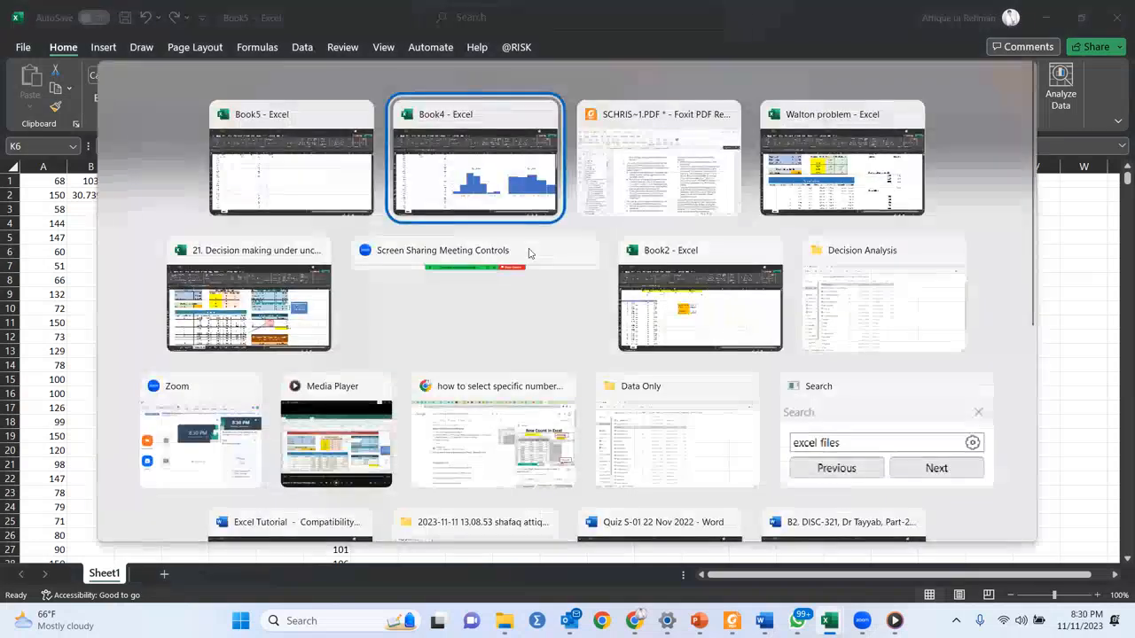
pyautogui.hotkey('alt', 'Tab')
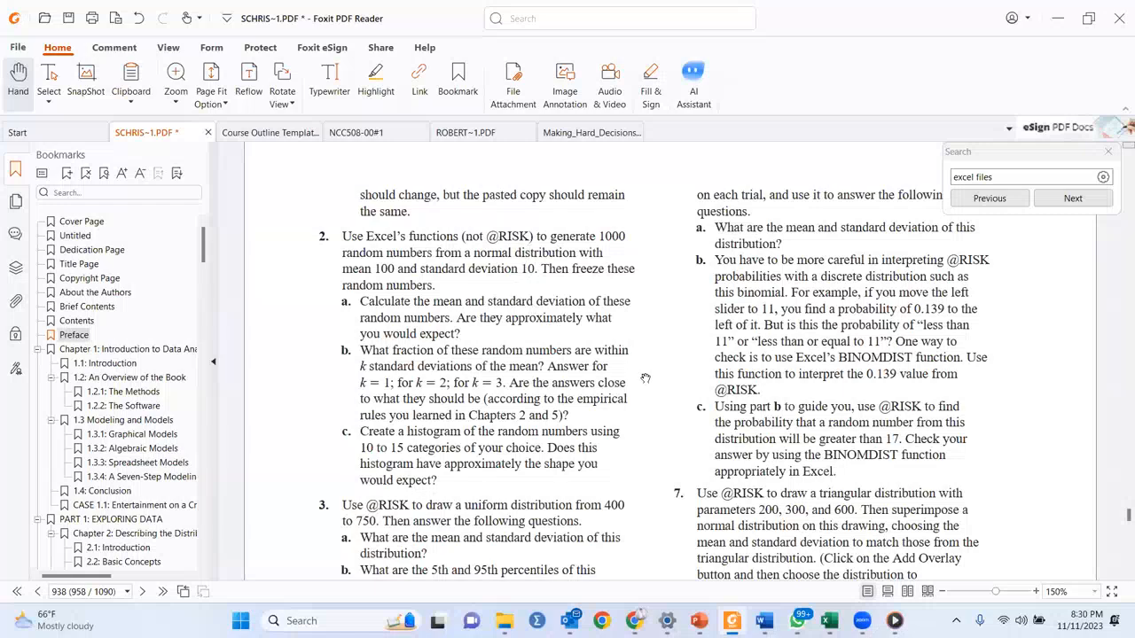
pyautogui.scroll(-1, 645, 379)
pyautogui.scroll(-1, 646, 379)
pyautogui.scroll(2, 645, 379)
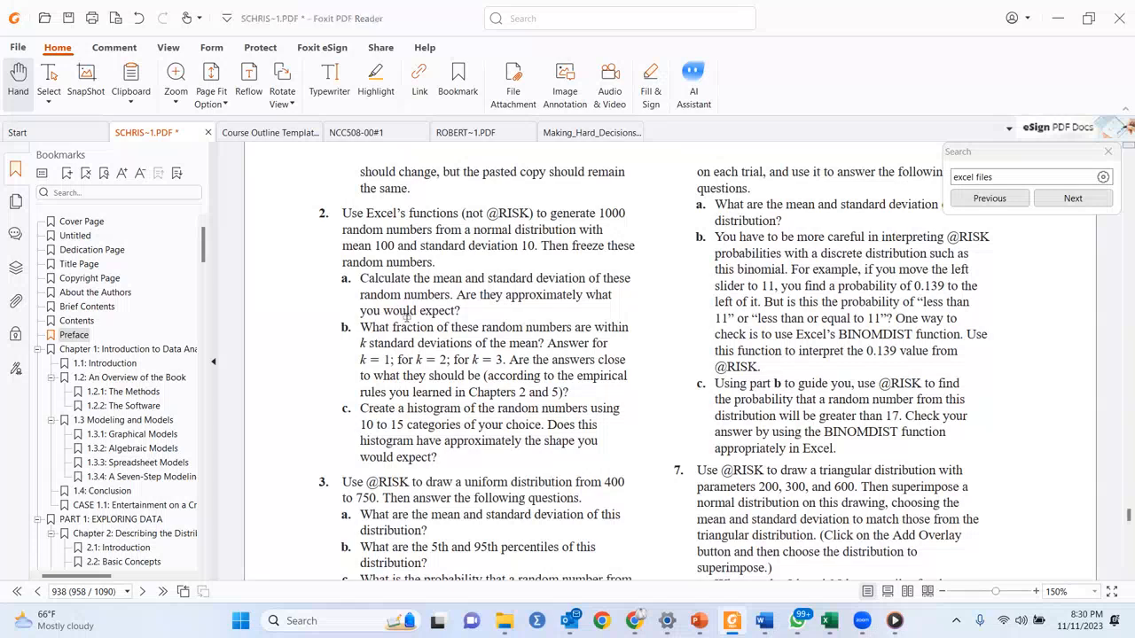
pyautogui.hotkey('alt', 'Tab')
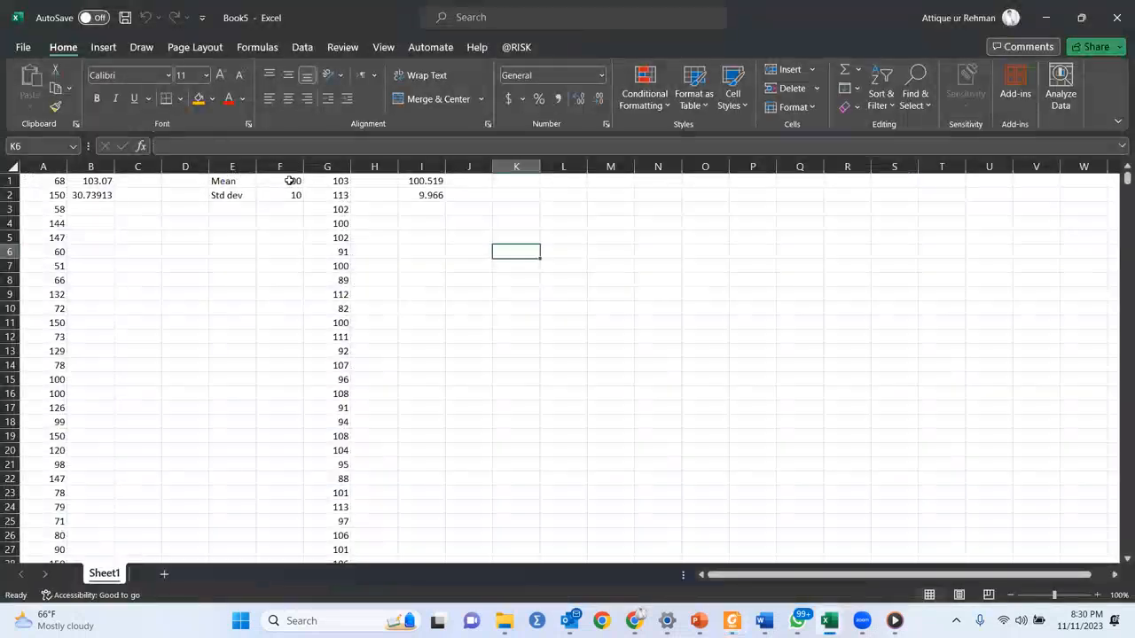
# Step: Recalculate the sheet to compare I1:I2 with the target mean and standard deviation in F1:F2, and switch back to the textbook PDF
pyautogui.press('F9')
pyautogui.press('F9')
pyautogui.press('F9')
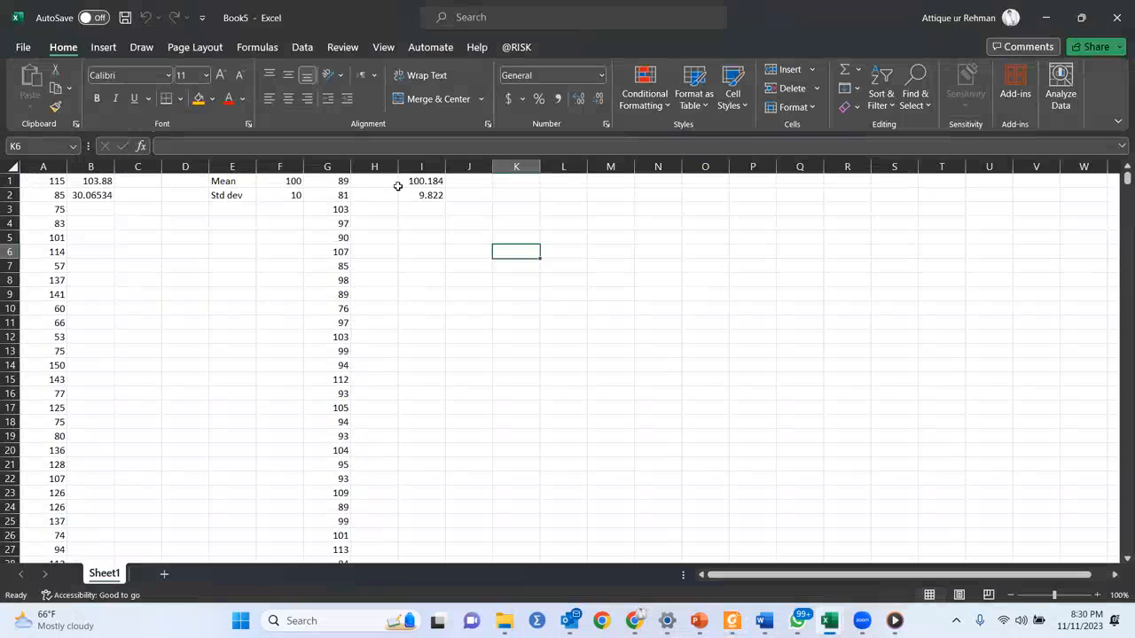
pyautogui.press('F9')
pyautogui.press('F9')
pyautogui.press('F9')
pyautogui.press('F9')
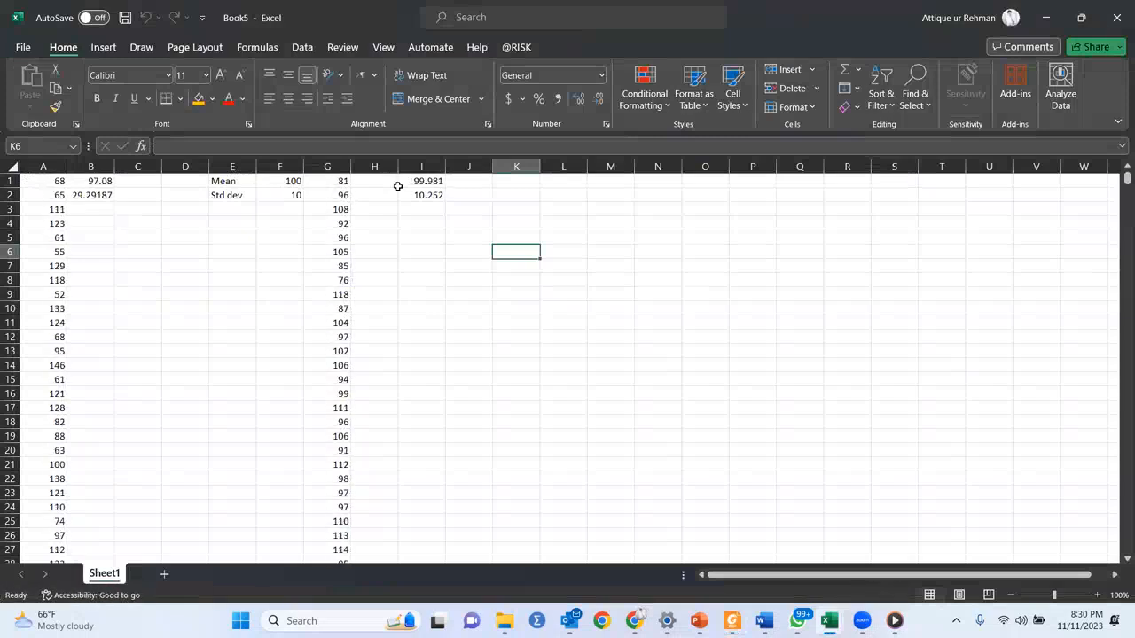
pyautogui.press('F9')
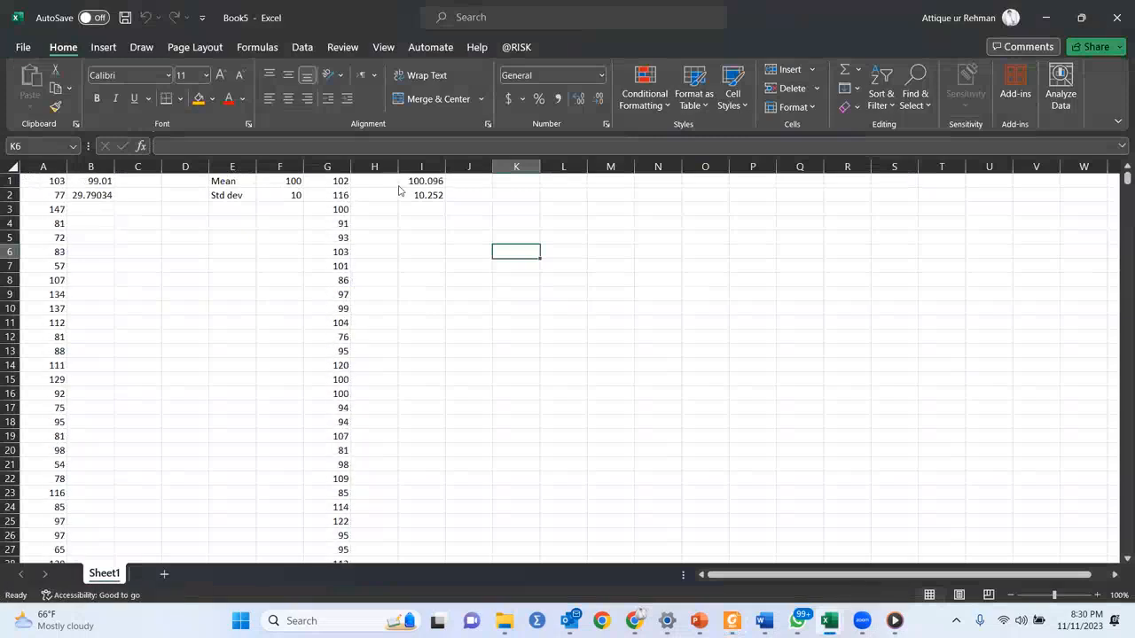
pyautogui.hotkey('alt', 'Tab')
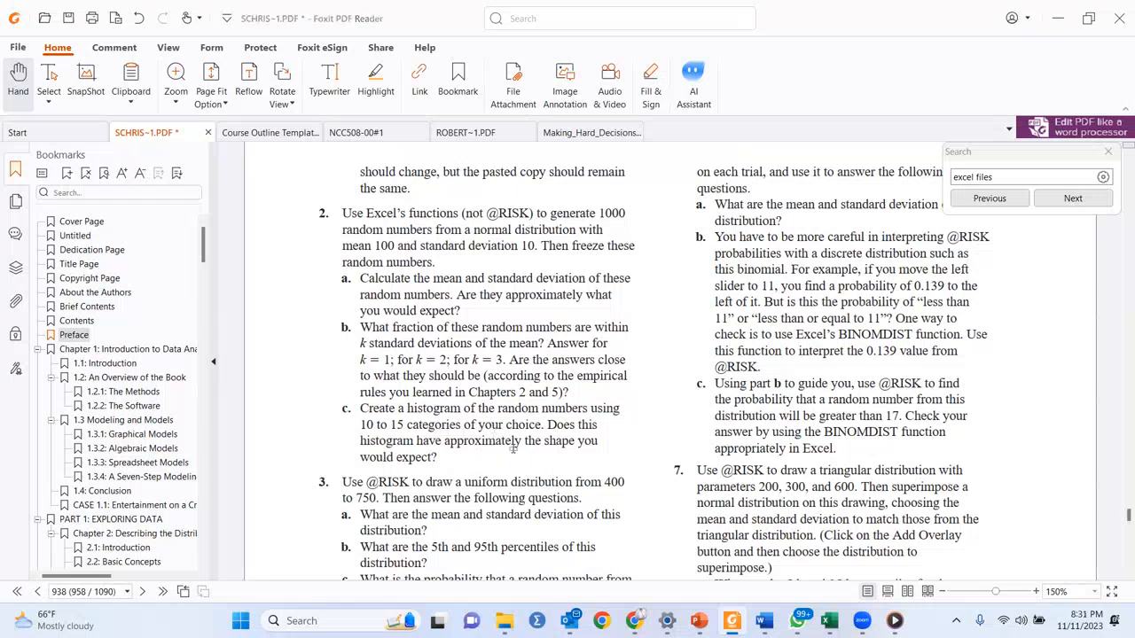
# Step: Switch to Book5 in Excel, refill G1's NORMINV formula down column G and insert a histogram of those values
pyautogui.hotkey('alt', 'Tab')
pyautogui.click(340, 180)
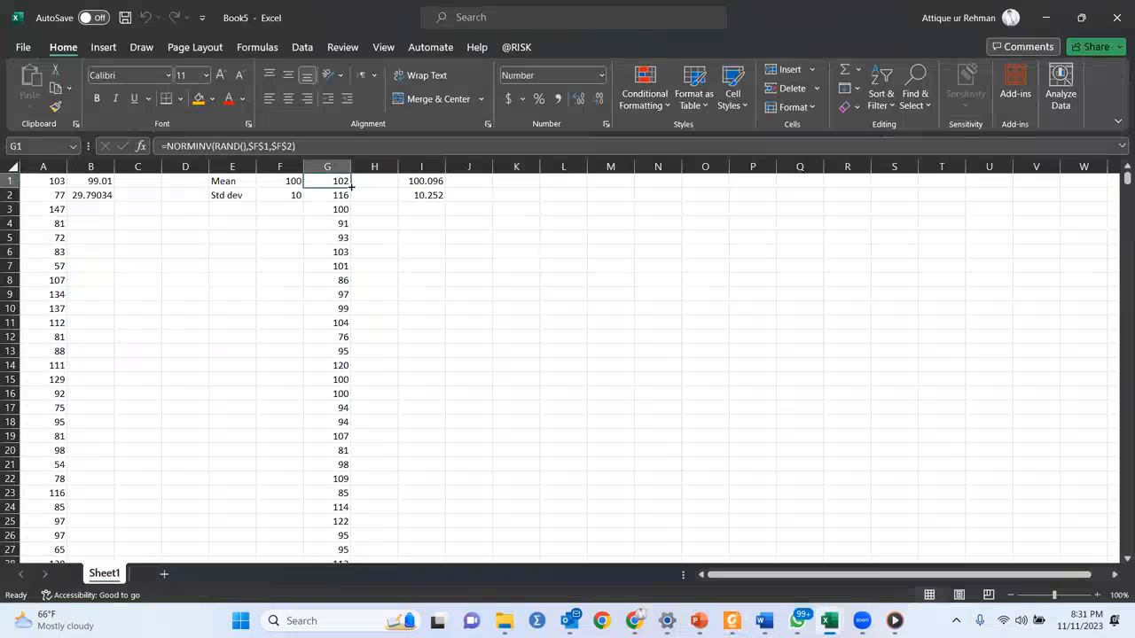
pyautogui.doubleClick(351, 186)
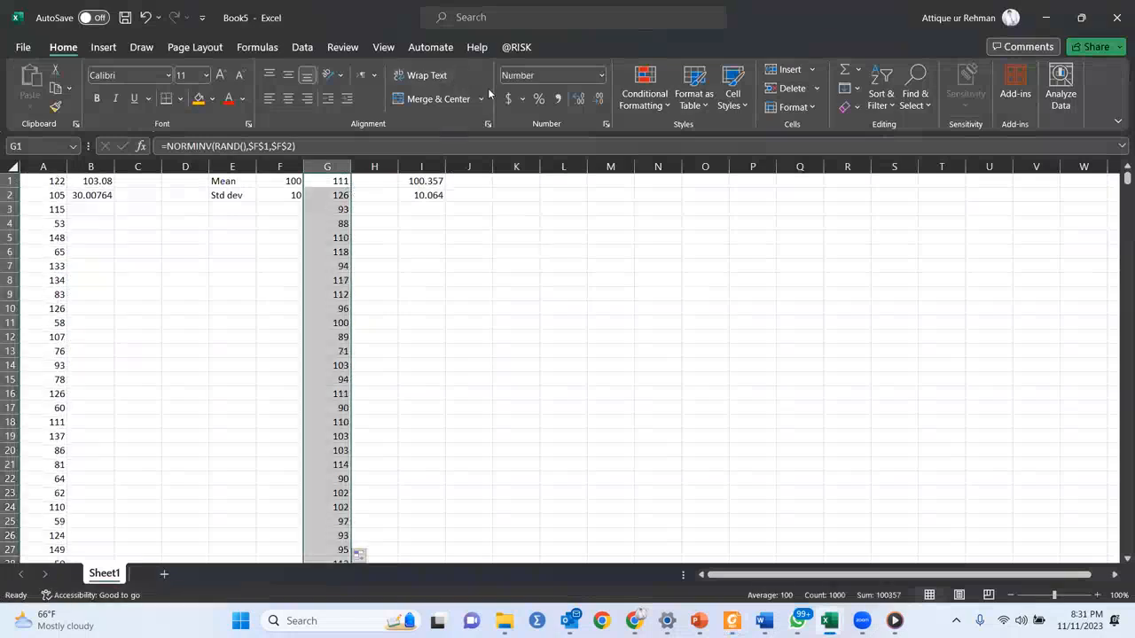
pyautogui.click(102, 48)
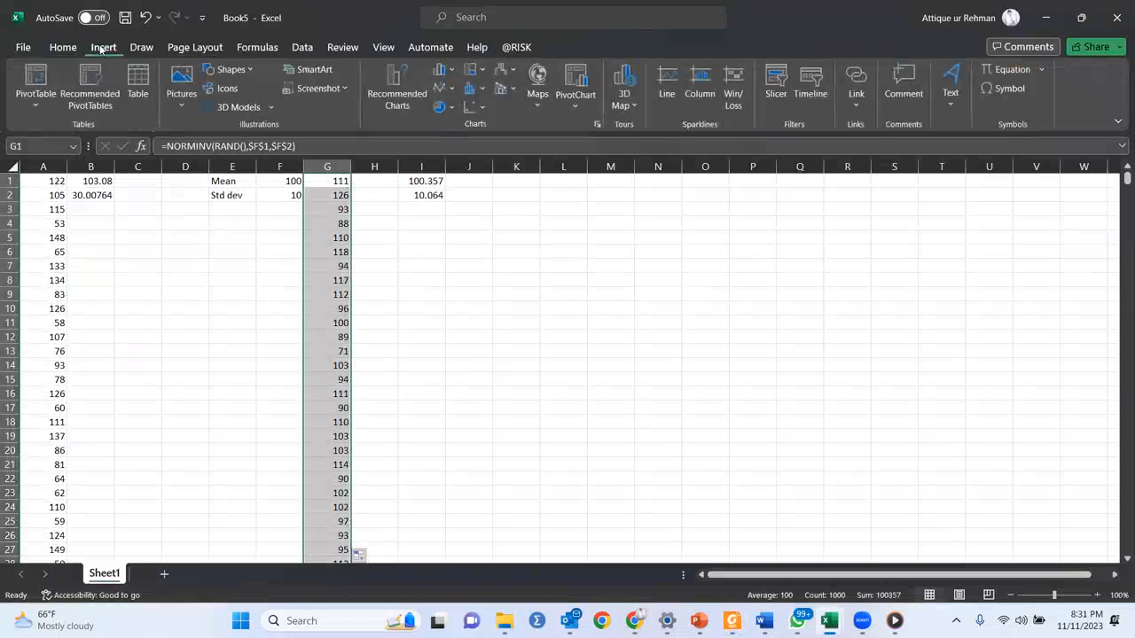
pyautogui.click(478, 93)
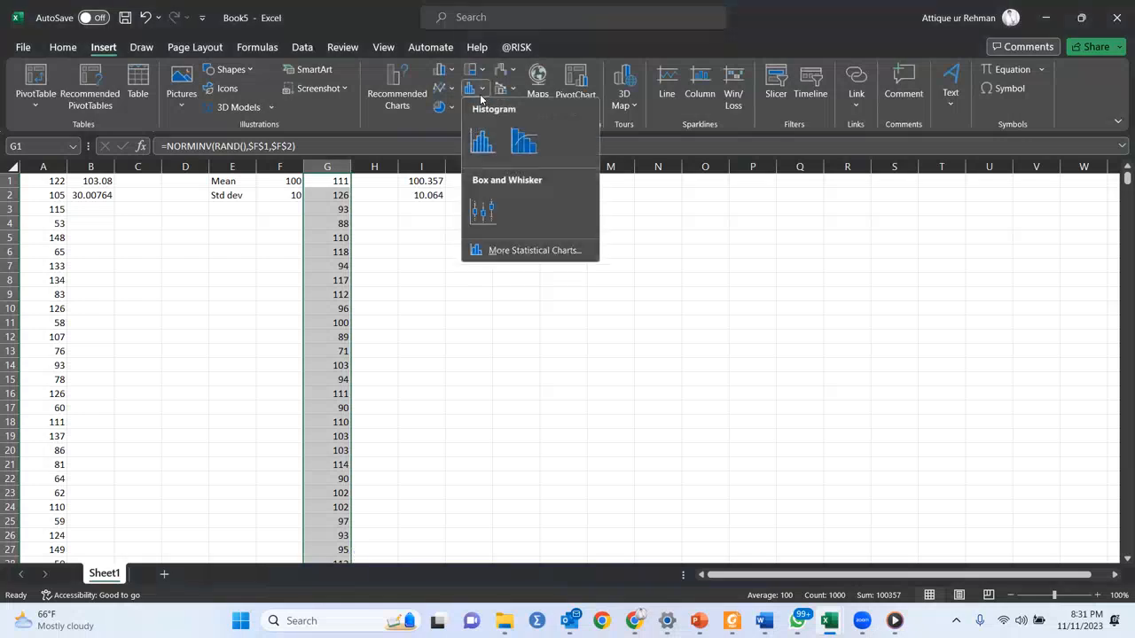
pyautogui.click(480, 143)
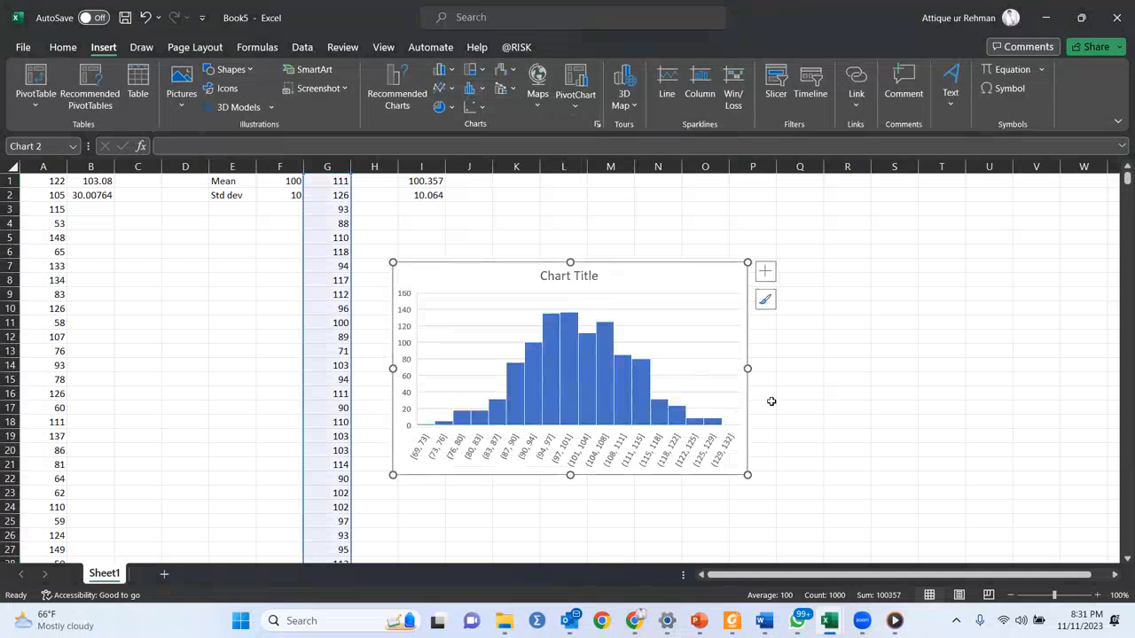
# Step: Recalculate the random numbers repeatedly to examine how the histogram's shape varies
pyautogui.press('F9')
pyautogui.press('F9')
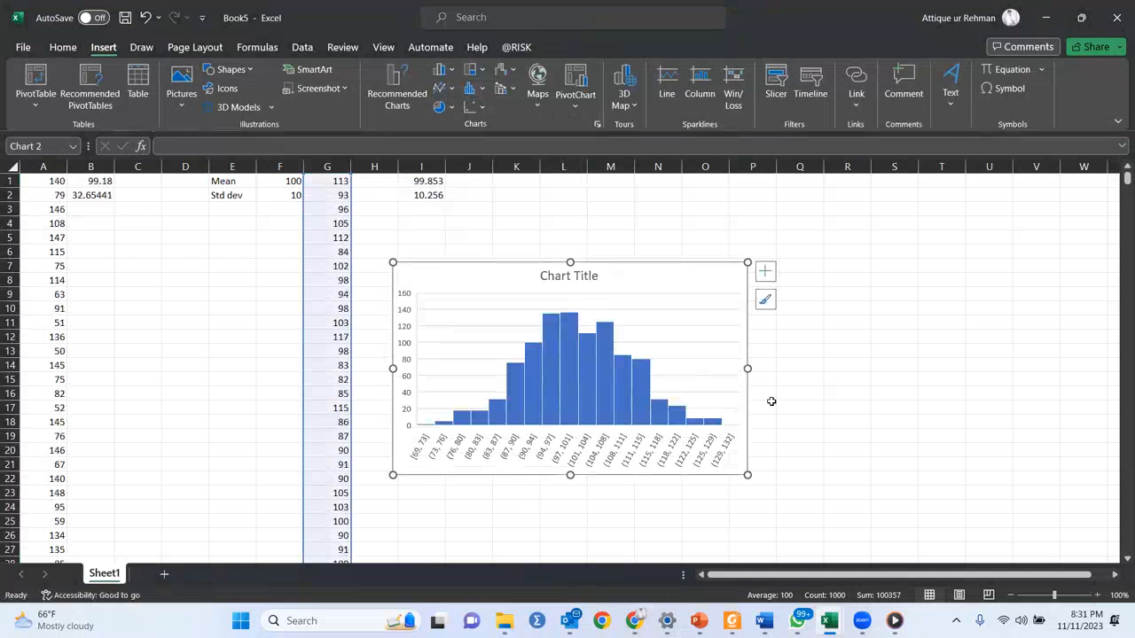
pyautogui.press('F9')
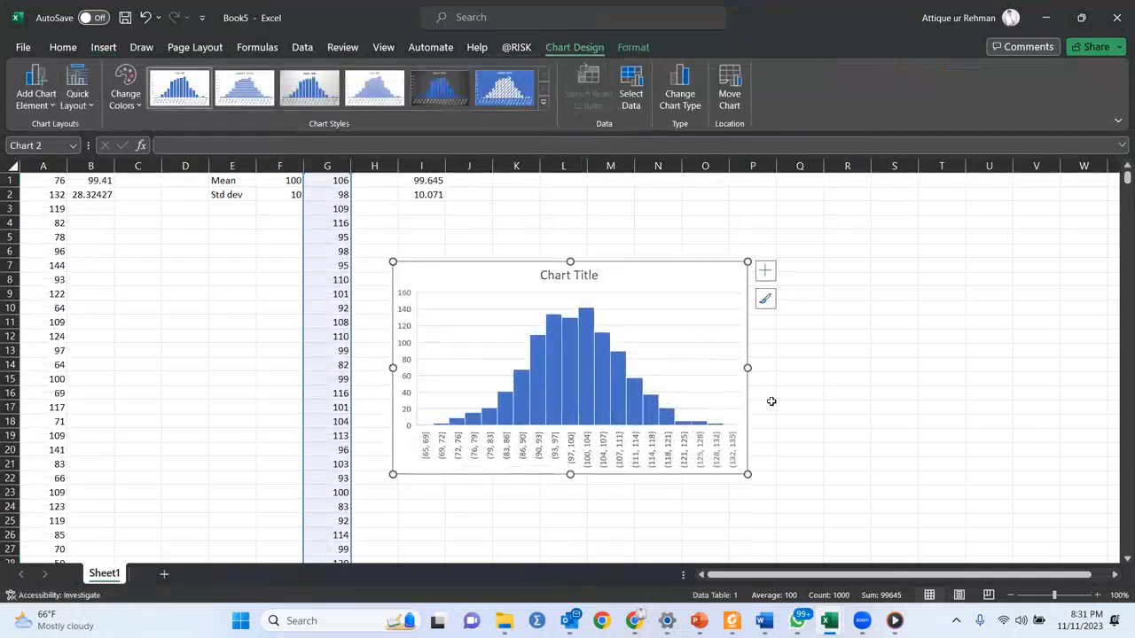
pyautogui.press('F9')
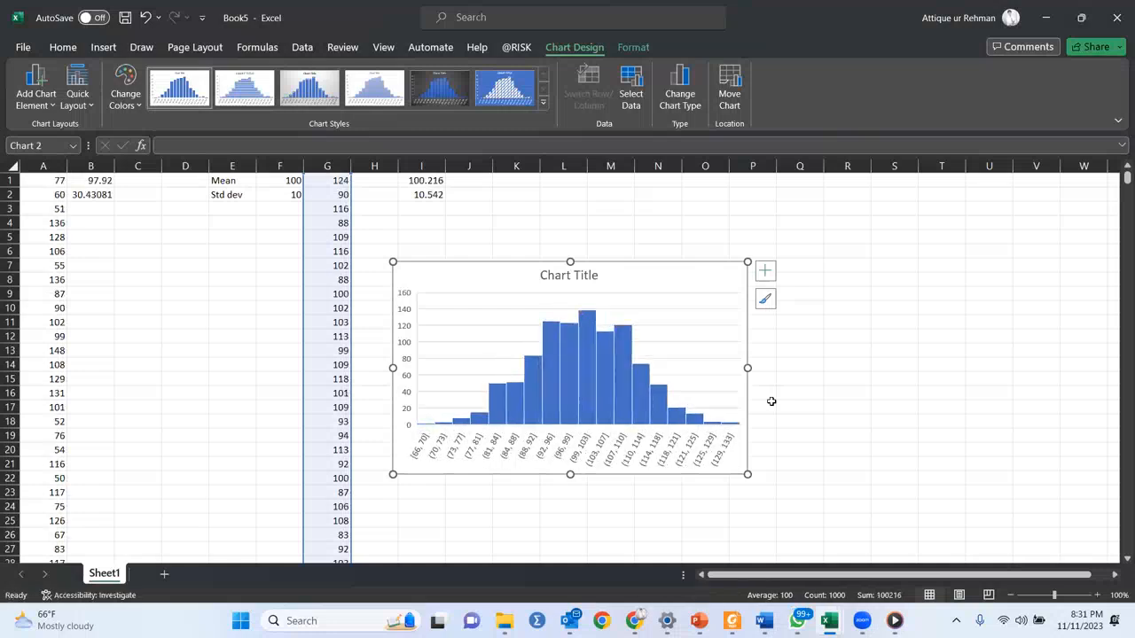
pyautogui.press('F9')
pyautogui.press('F9')
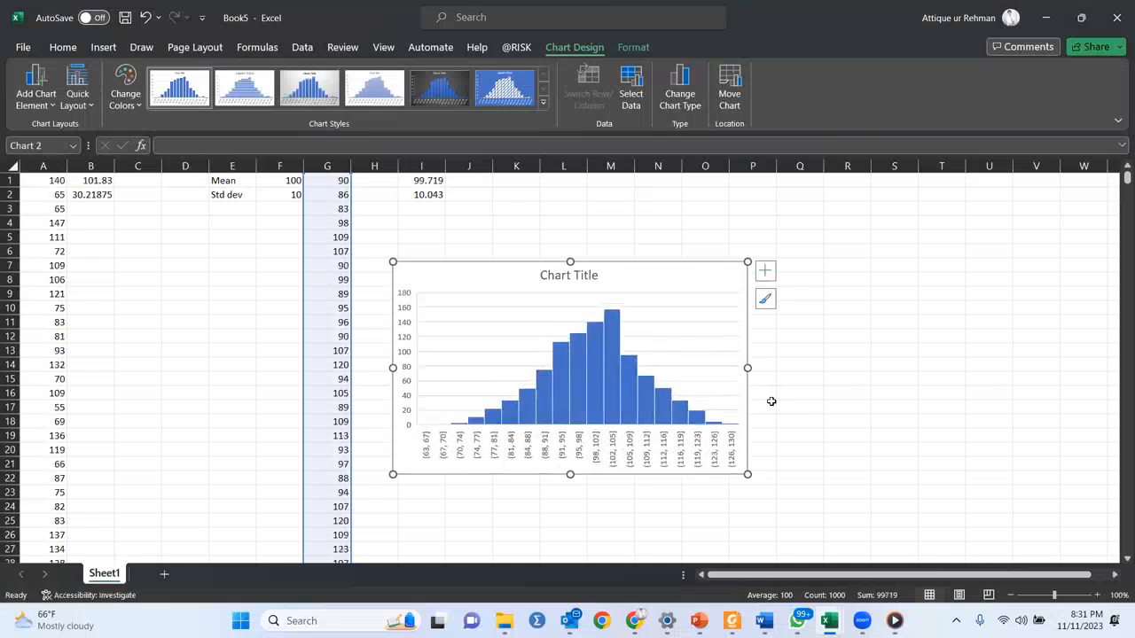
pyautogui.press('F9')
pyautogui.press('F9')
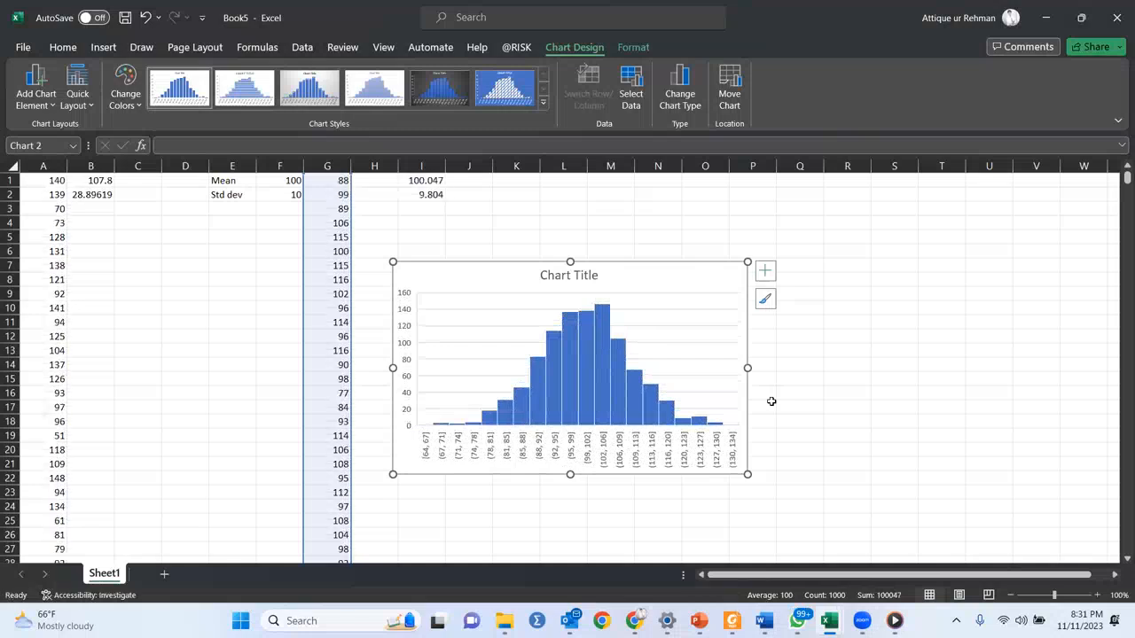
pyautogui.press('F9')
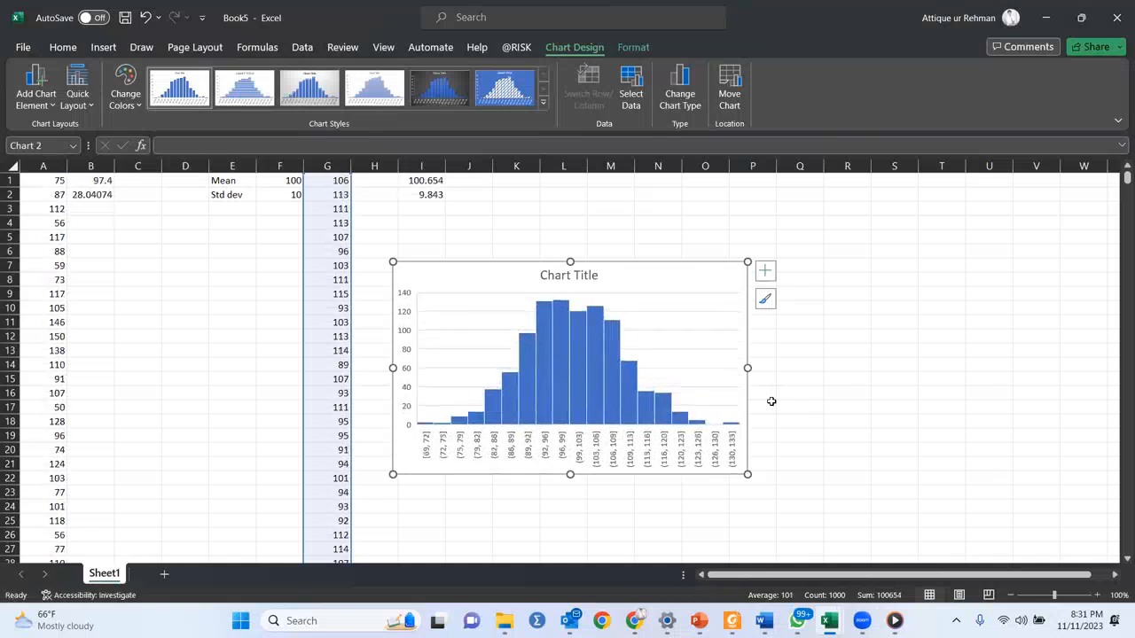
pyautogui.press('F9')
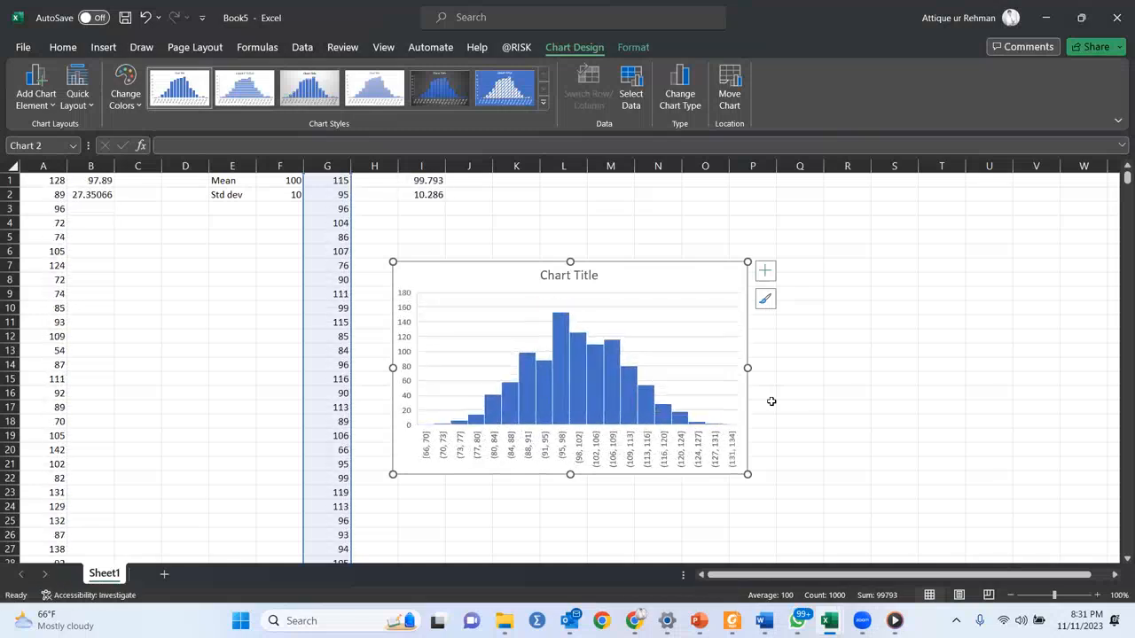
# Step: Switch to the textbook PDF in Foxit PDF Reader and skim exercises 3 to 10
pyautogui.hotkey('alt', 'Tab')
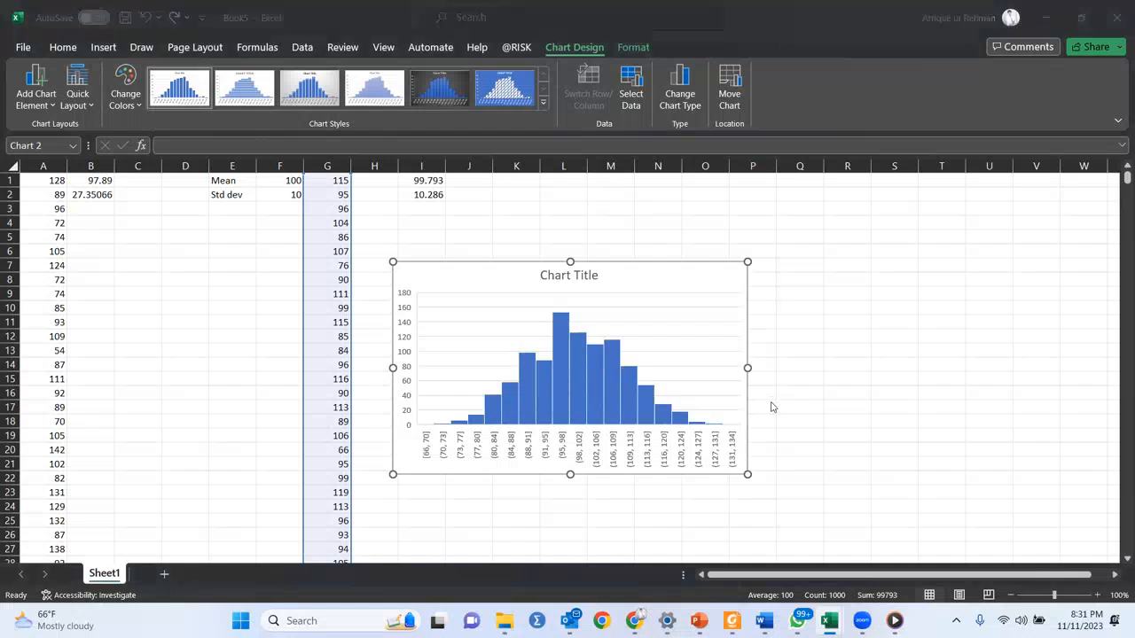
pyautogui.hotkey('alt', 'Tab')
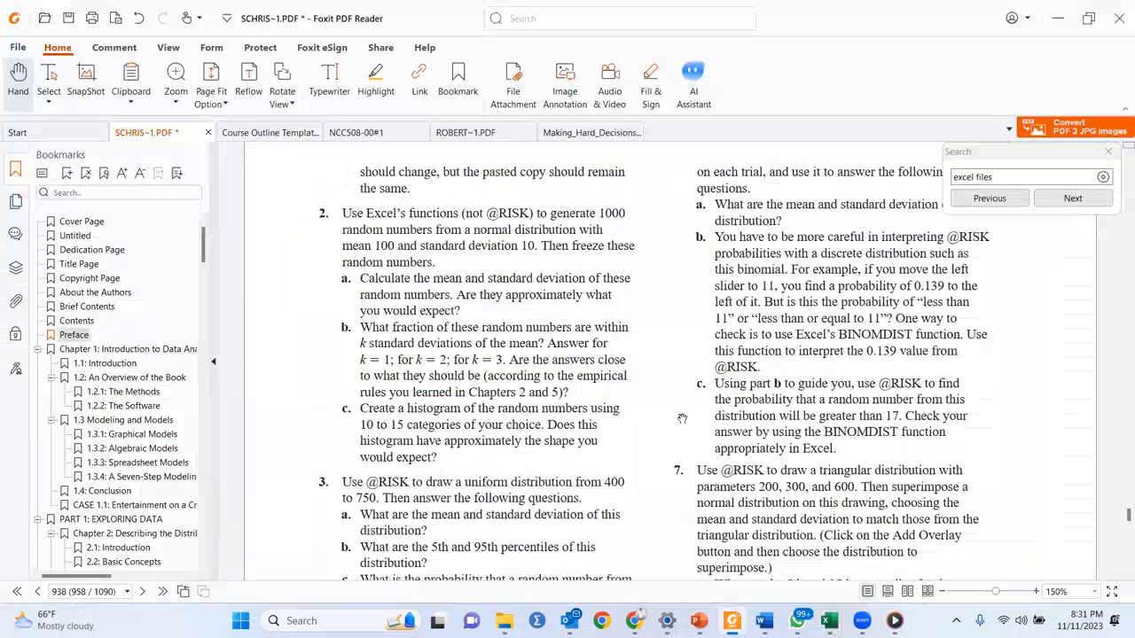
pyautogui.scroll(-5, 682, 419)
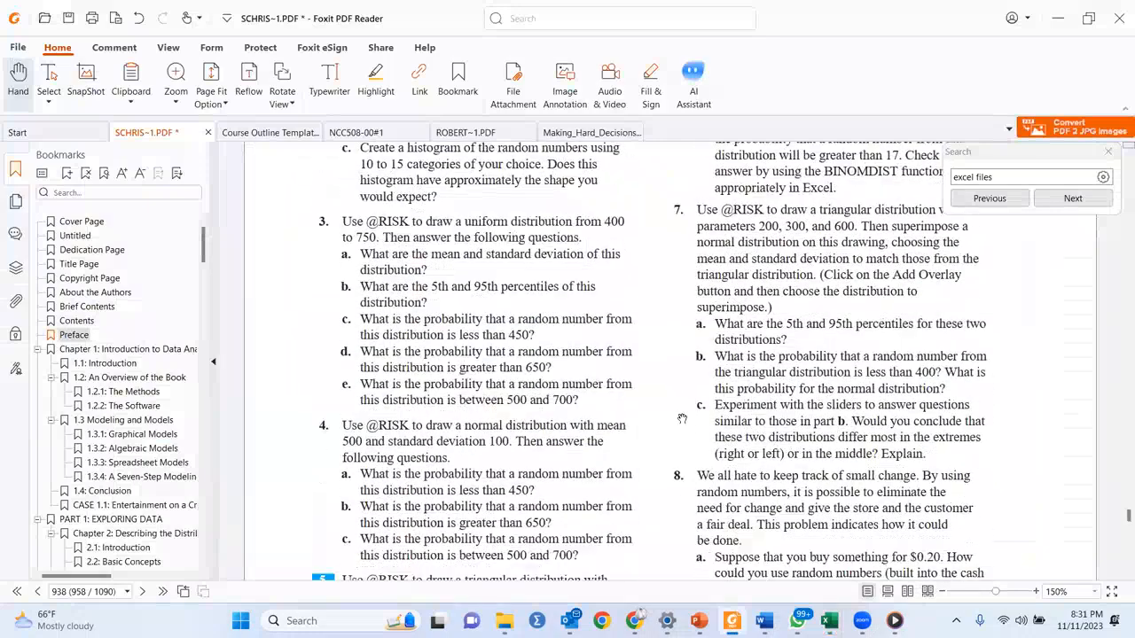
pyautogui.scroll(-5, 682, 419)
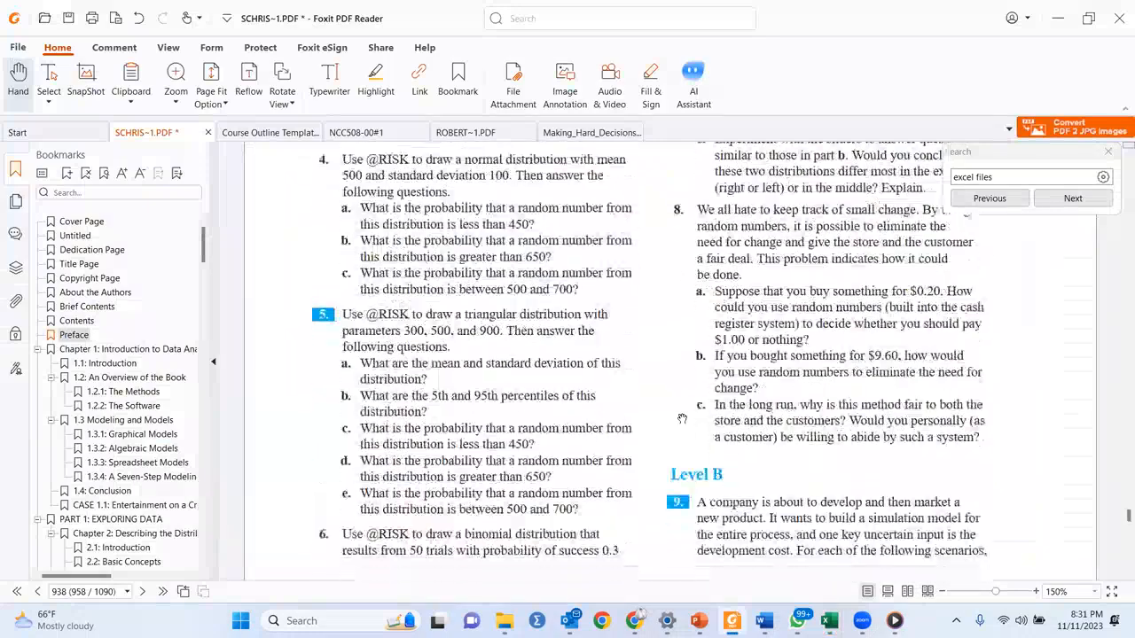
pyautogui.scroll(-5, 681, 418)
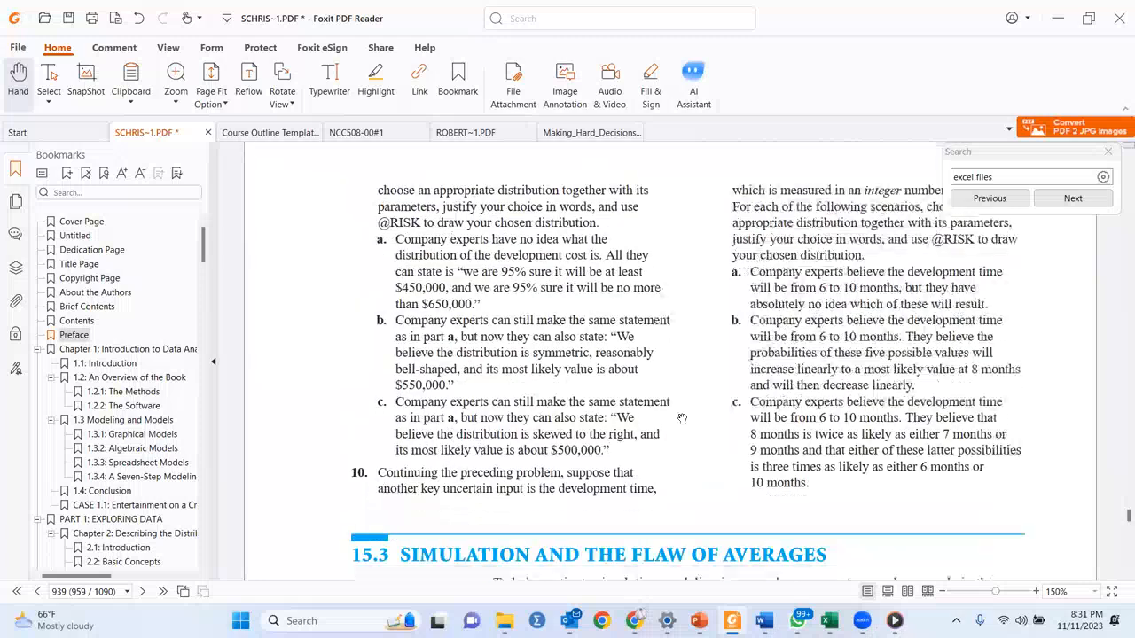
pyautogui.scroll(8, 681, 418)
pyautogui.scroll(1, 682, 418)
pyautogui.scroll(-1, 681, 419)
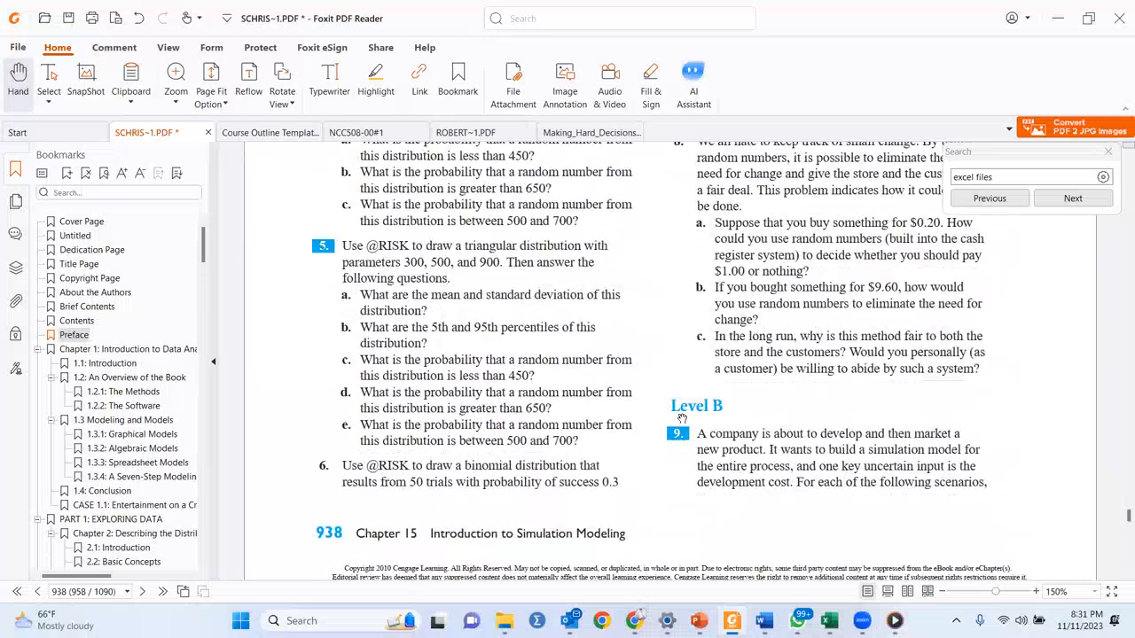
pyautogui.scroll(-5, 682, 418)
pyautogui.scroll(-4, 681, 418)
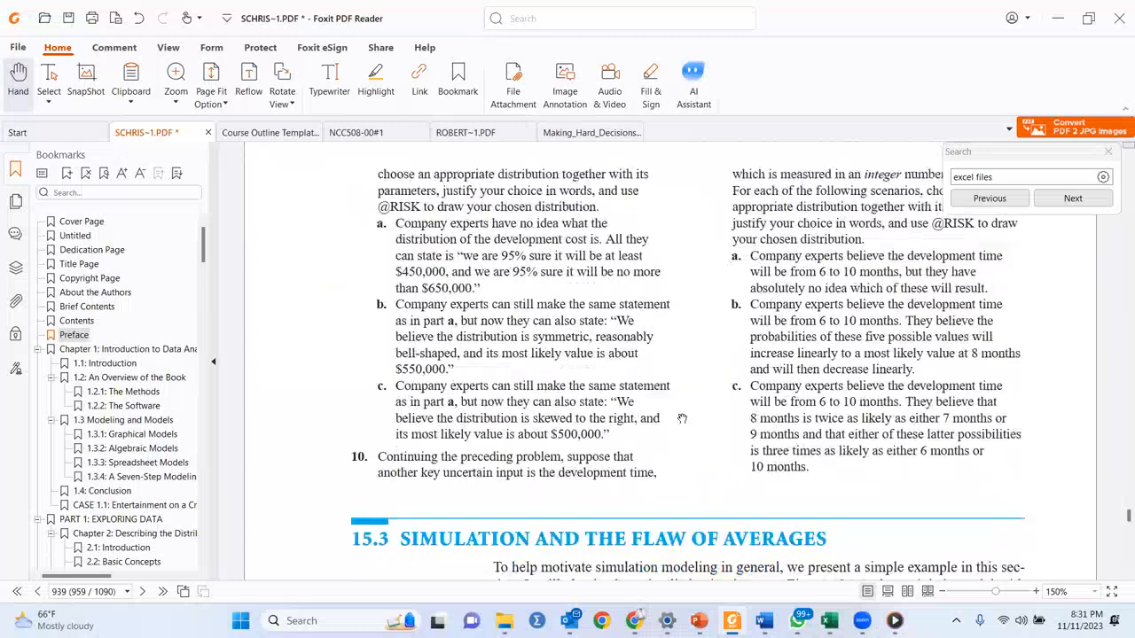
# Step: Browse through section 15.3 and the Walton Bookstore simulation example to the next Problems section
pyautogui.scroll(-1, 682, 418)
pyautogui.scroll(-8, 682, 419)
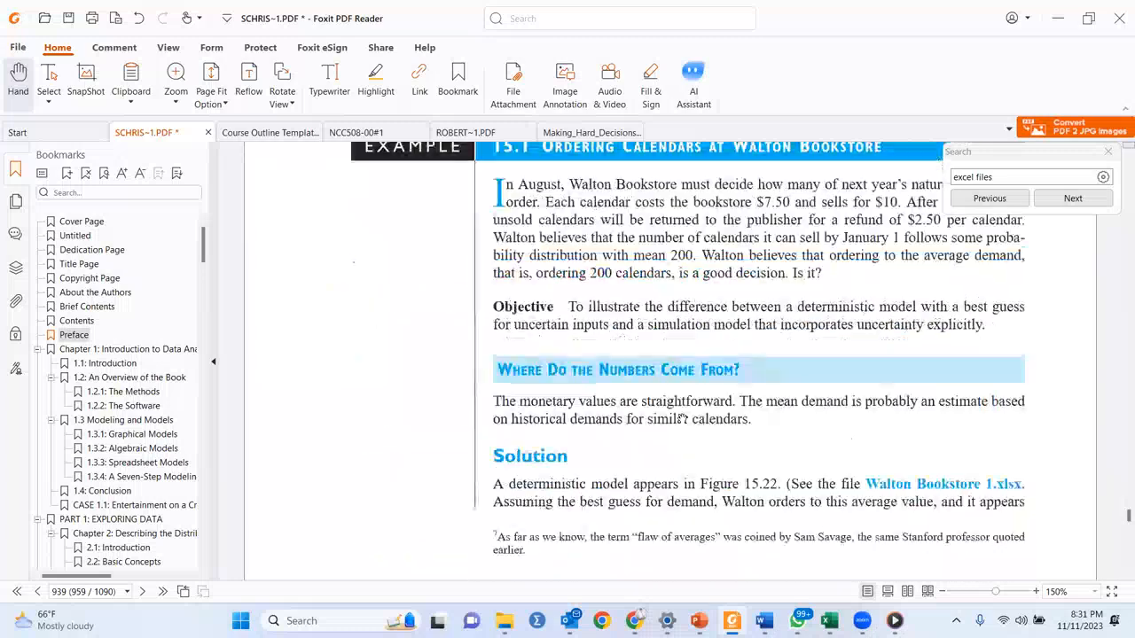
pyautogui.scroll(-10, 681, 418)
pyautogui.scroll(-15, 682, 419)
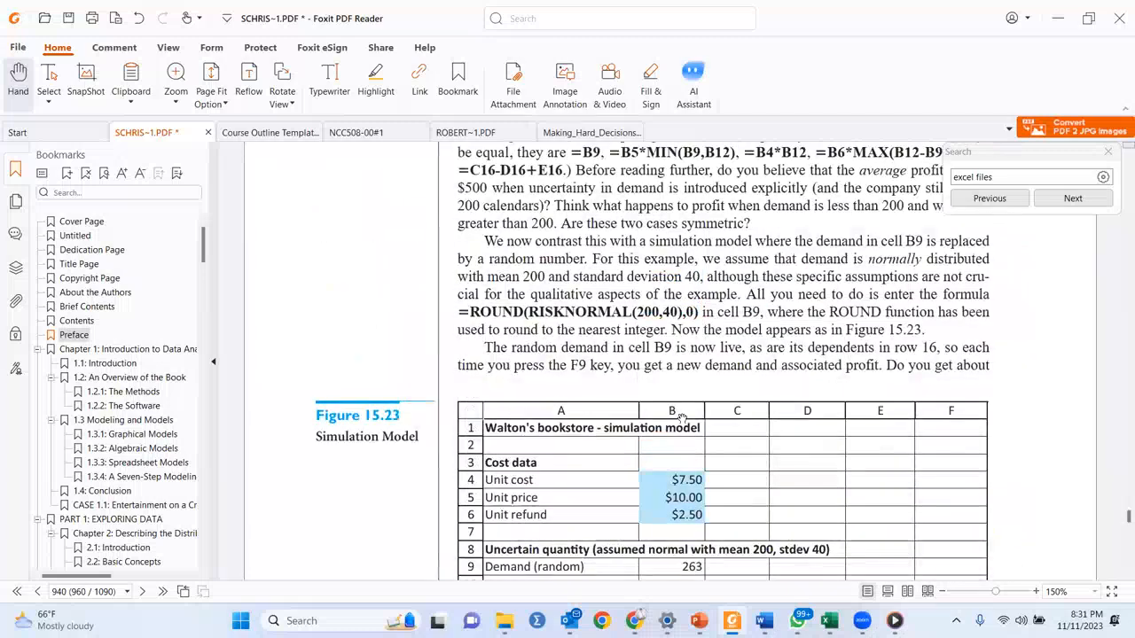
pyautogui.scroll(-12, 681, 419)
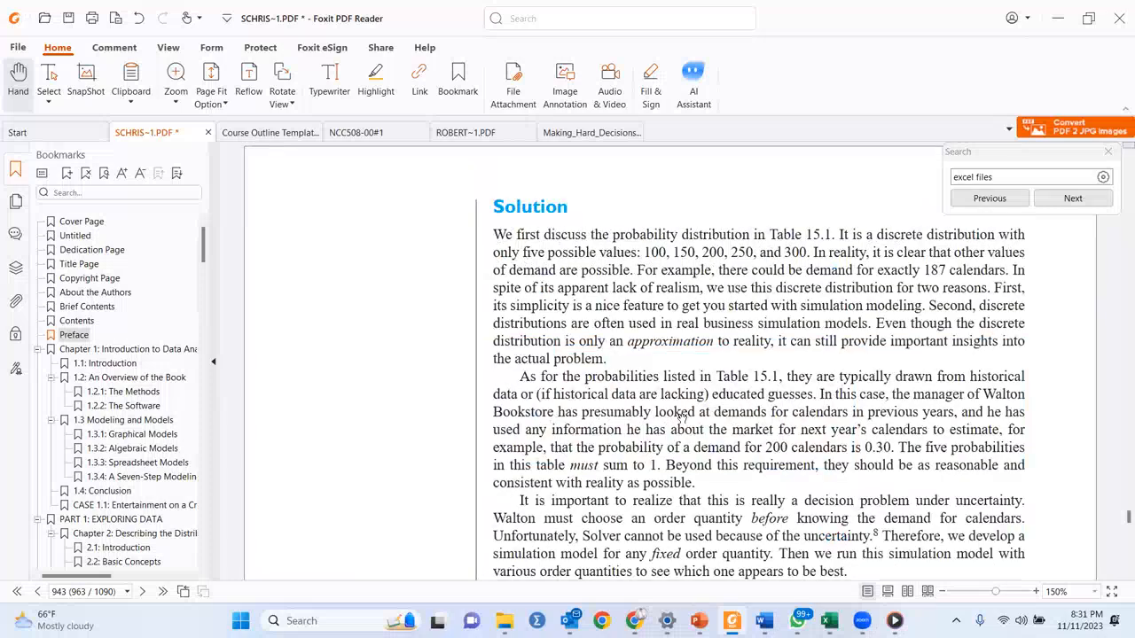
pyautogui.scroll(-10, 681, 418)
pyautogui.scroll(-15, 682, 419)
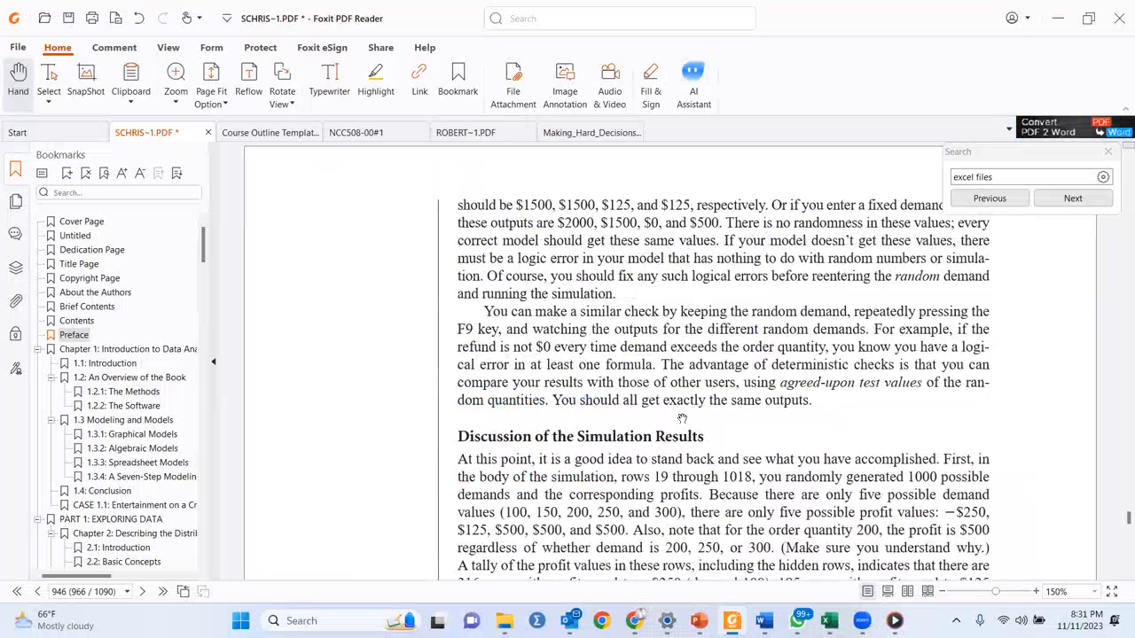
pyautogui.scroll(-5, 683, 413)
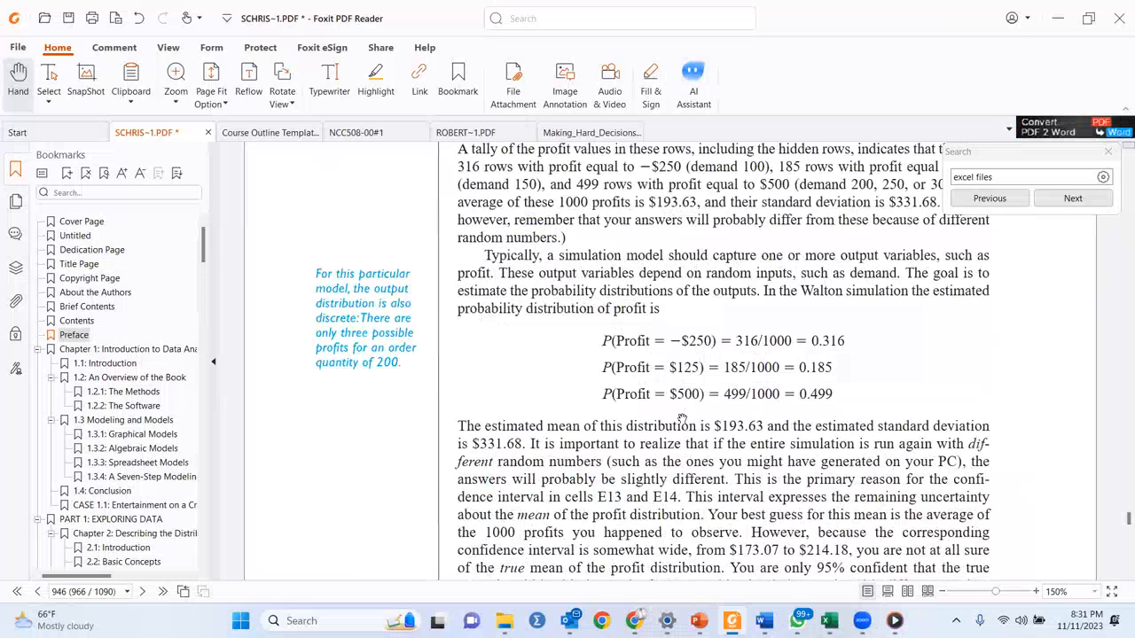
pyautogui.scroll(-10, 682, 413)
pyautogui.scroll(-20, 681, 418)
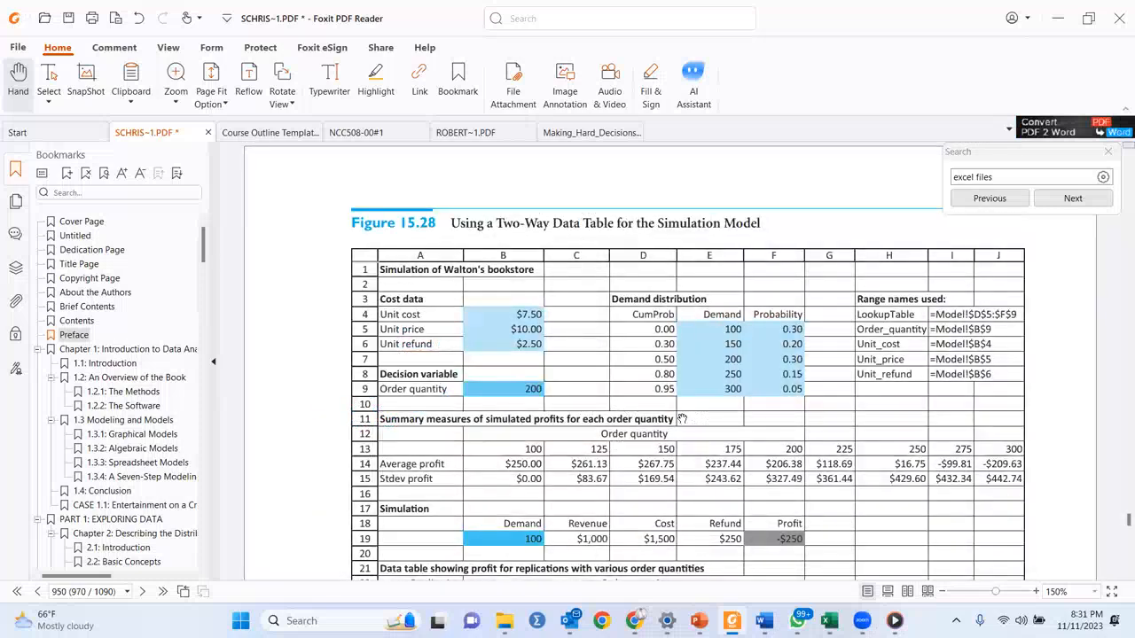
pyautogui.scroll(20, 681, 418)
pyautogui.scroll(-5, 682, 419)
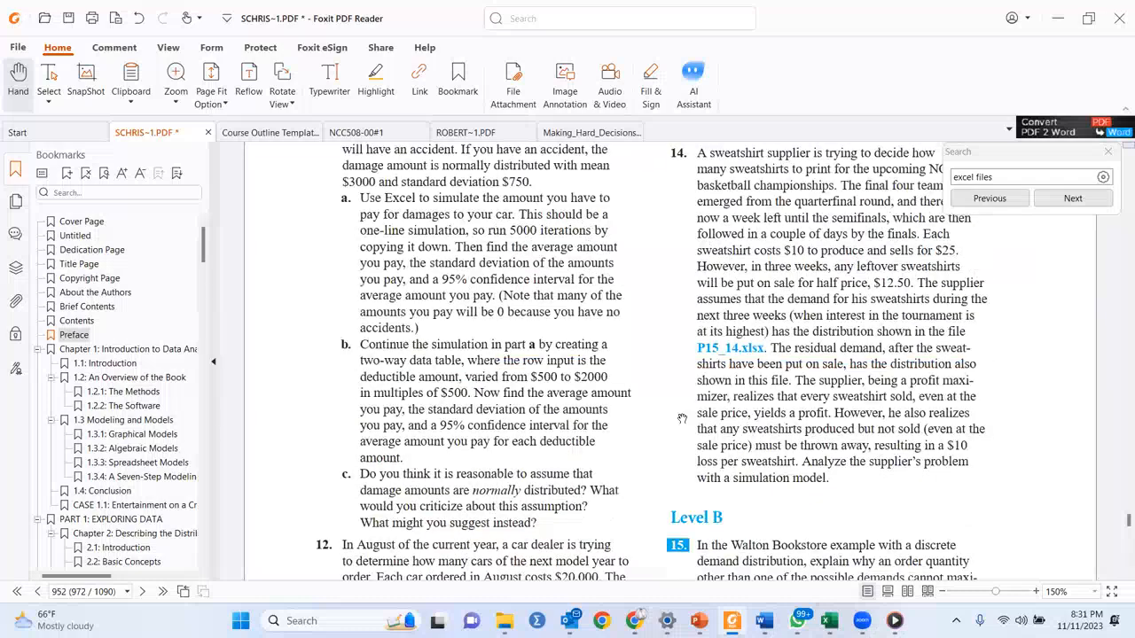
# Step: Read Level A problem 11 about simulating car insurance damages with Excel
pyautogui.scroll(8, 681, 419)
pyautogui.scroll(-4, 682, 419)
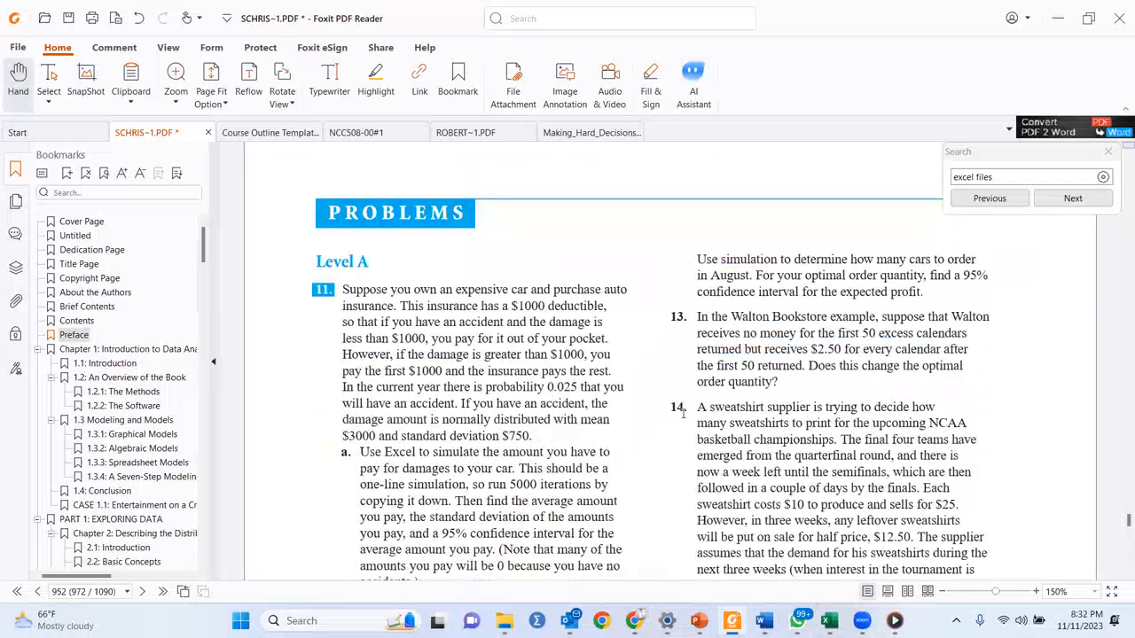
pyautogui.scroll(-1, 683, 413)
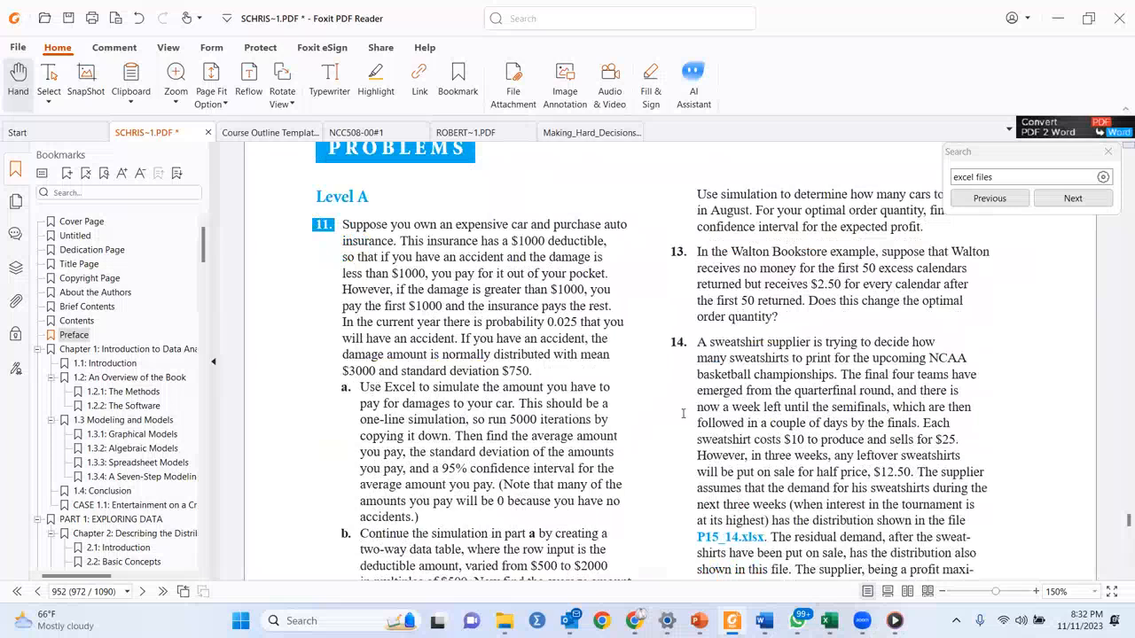
pyautogui.scroll(-1, 683, 413)
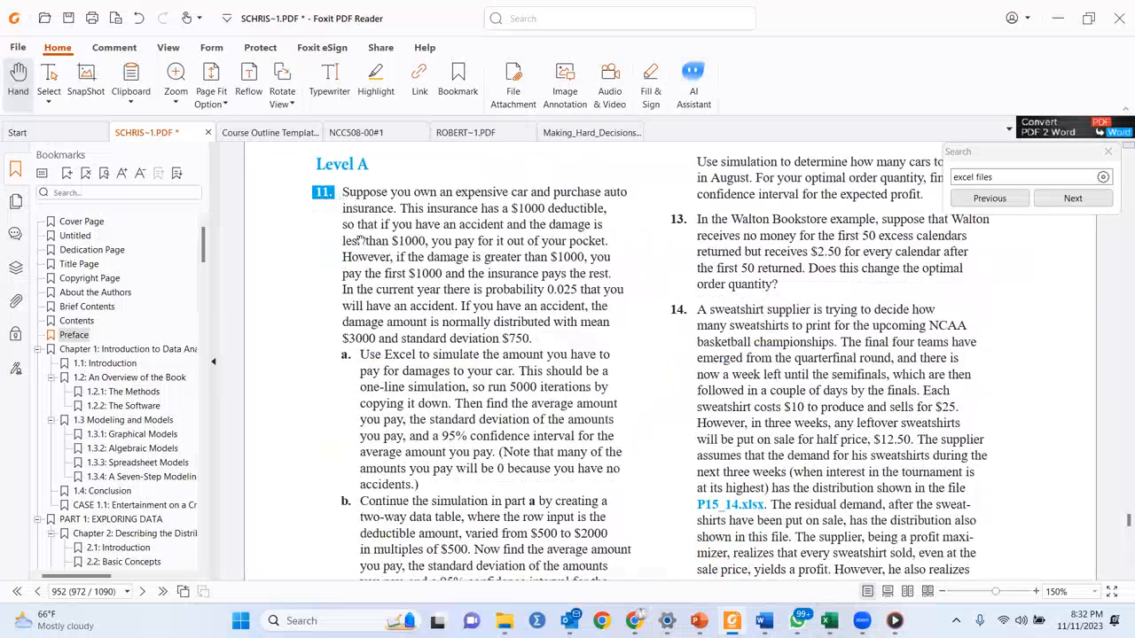
pyautogui.scroll(-1, 315, 319)
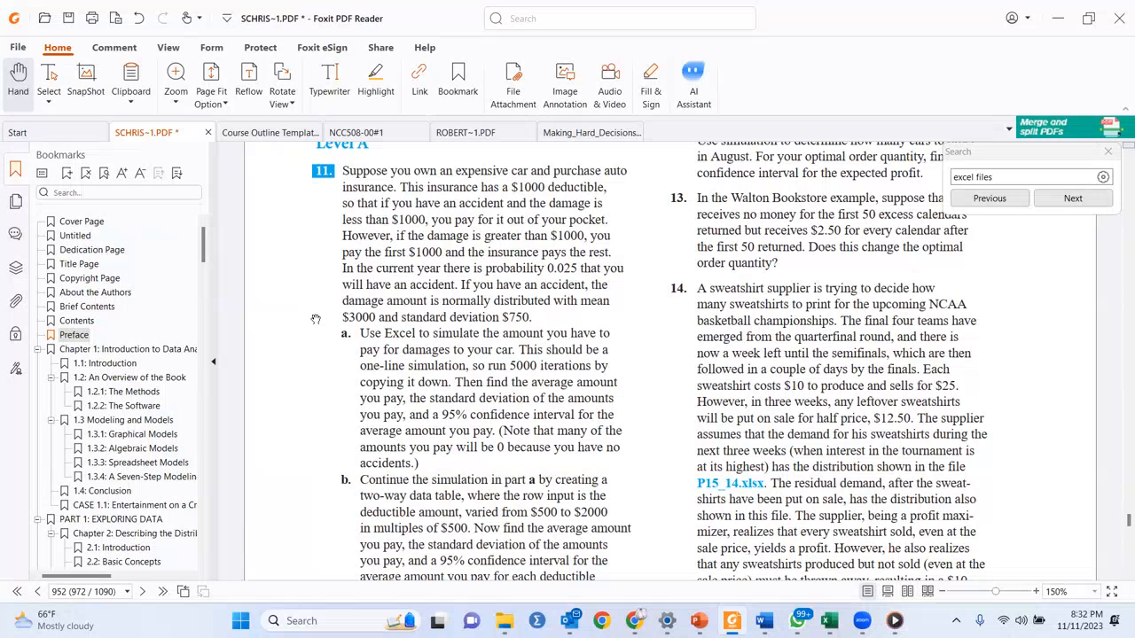
# Step: Switch back to Book5 in Excel and handwrite "Rand ()" in red ink in the empty cells above and right of the histogram
pyautogui.hotkey('alt', 'Tab')
pyautogui.press('Escape')
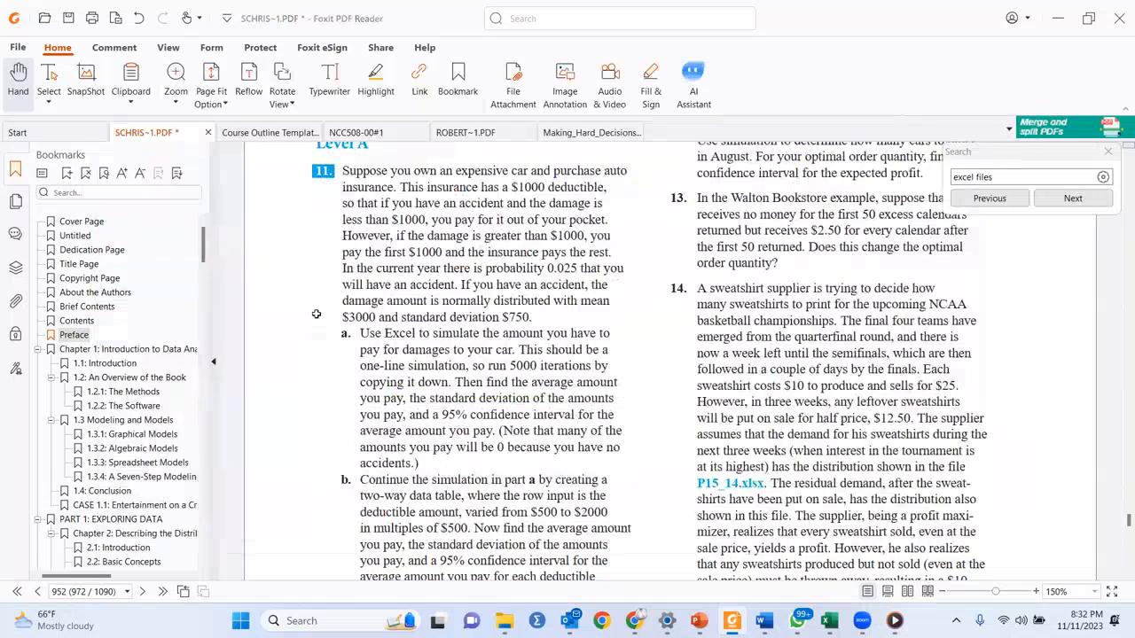
pyautogui.hotkey('alt', 'Tab')
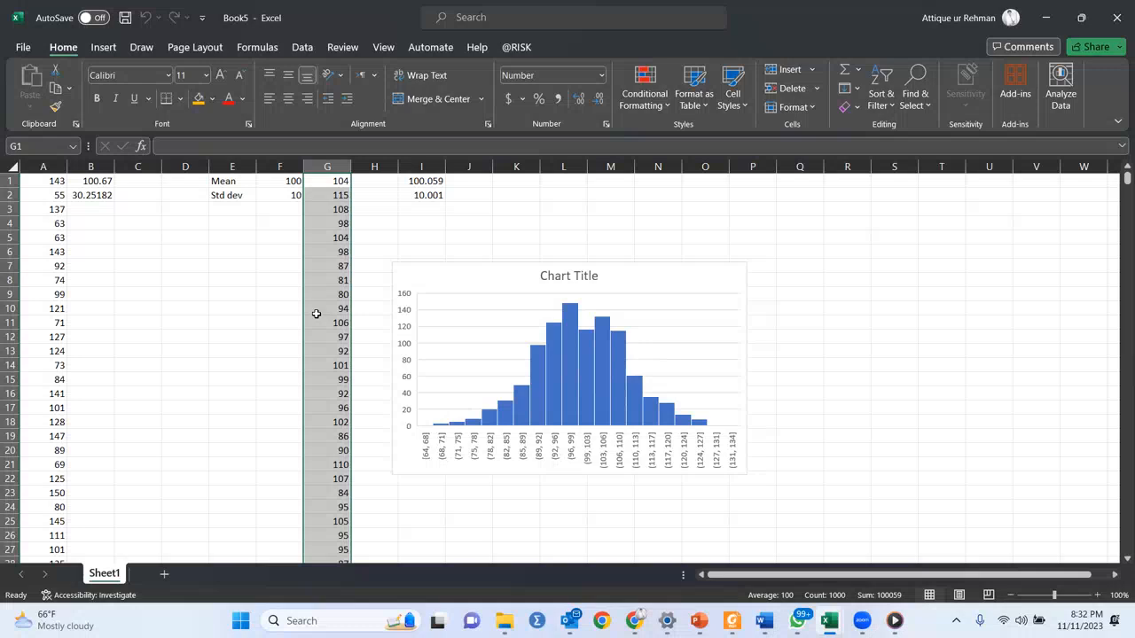
pyautogui.click(141, 47)
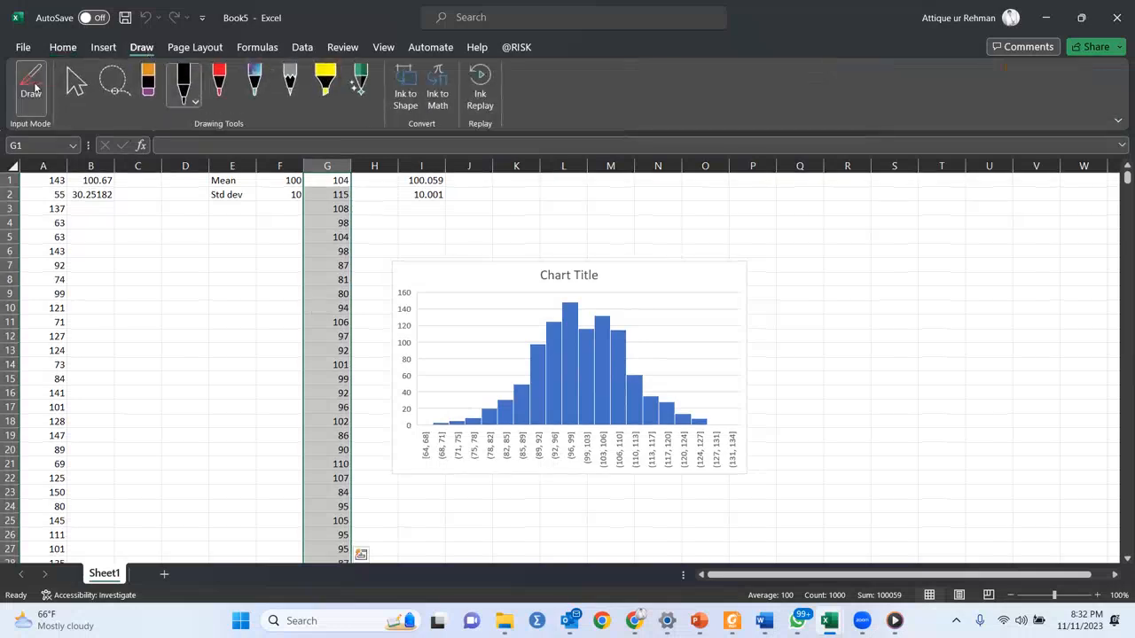
pyautogui.click(215, 89)
pyautogui.moveTo(829, 211); pyautogui.dragTo(826, 238)
pyautogui.moveTo(827, 209)
pyautogui.mouseDown()
pyautogui.moveTo(847, 225)
pyautogui.moveTo(950, 228)
pyautogui.mouseUp()
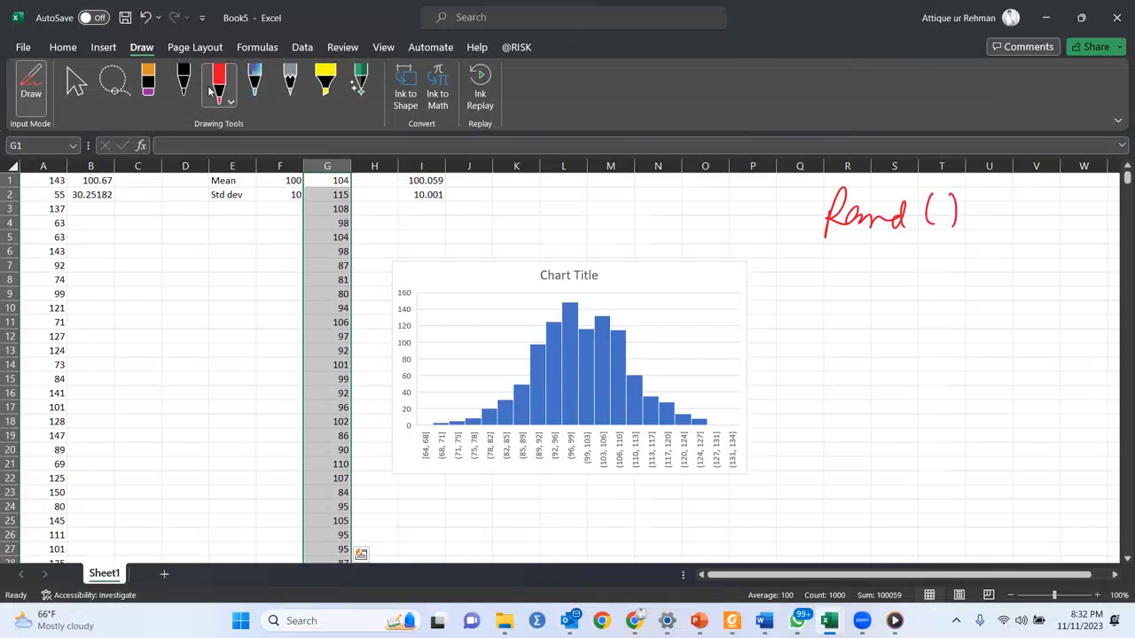
# Step: Handwrite "RandBetween (x,y)" in red below "Rand ()", striking out the stray letters after "Rand"
pyautogui.moveTo(810, 238)
pyautogui.mouseDown()
pyautogui.moveTo(802, 282)
pyautogui.moveTo(904, 282)
pyautogui.mouseUp()
pyautogui.moveTo(913, 241); pyautogui.dragTo(911, 282)
pyautogui.moveTo(915, 241); pyautogui.dragTo(930, 280)
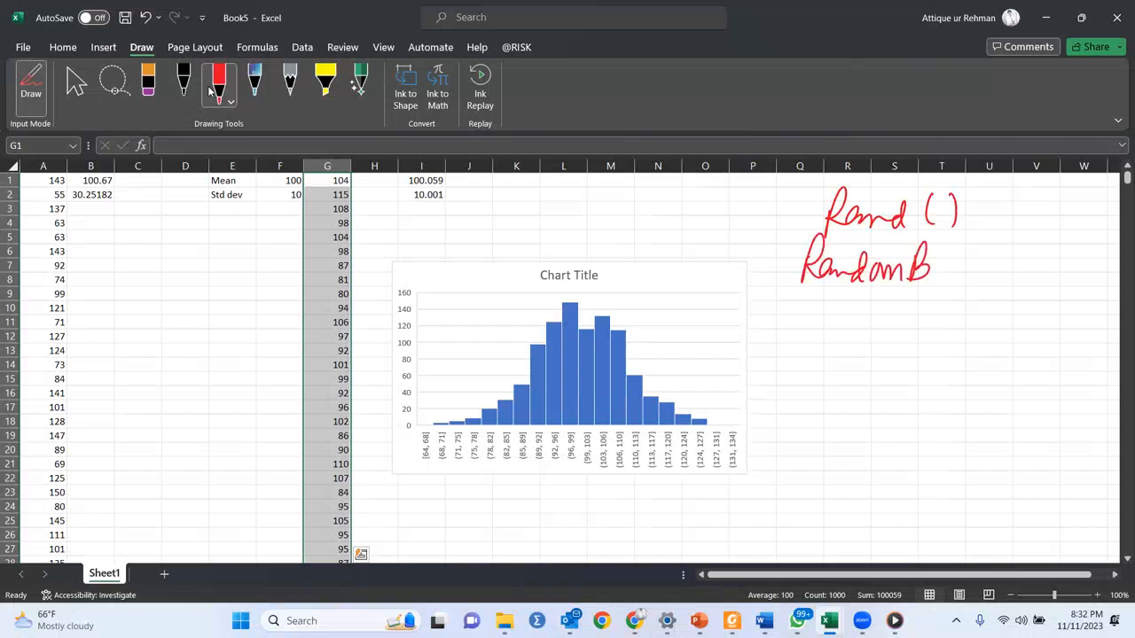
pyautogui.moveTo(954, 243)
pyautogui.mouseDown()
pyautogui.moveTo(947, 285)
pyautogui.moveTo(964, 250)
pyautogui.moveTo(1021, 280)
pyautogui.mouseUp()
pyautogui.moveTo(874, 271); pyautogui.dragTo(904, 271)
pyautogui.moveTo(1035, 257)
pyautogui.mouseDown()
pyautogui.moveTo(1038, 291)
pyautogui.moveTo(1060, 284)
pyautogui.moveTo(1046, 282)
pyautogui.moveTo(1078, 307)
pyautogui.mouseUp()
pyautogui.moveTo(1088, 253); pyautogui.dragTo(1092, 298)
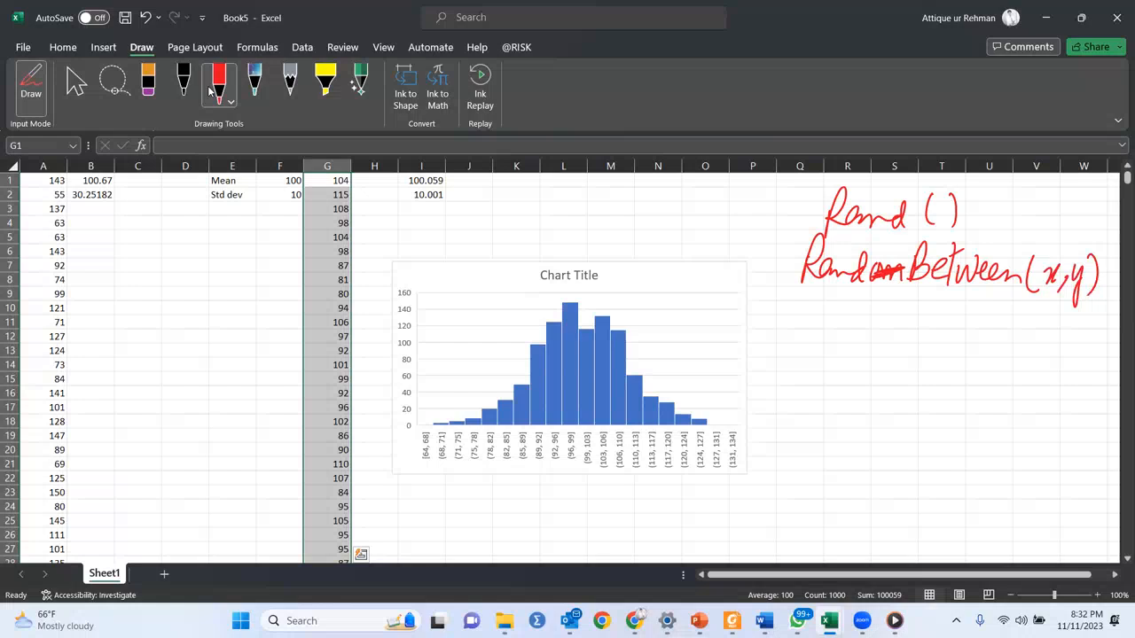
# Step: Handwrite "DistIn ( )" in red on the line below "RandBetween (x,y)"
pyautogui.moveTo(817, 312); pyautogui.dragTo(818, 350)
pyautogui.moveTo(816, 315)
pyautogui.mouseDown()
pyautogui.moveTo(819, 351)
pyautogui.moveTo(858, 347)
pyautogui.mouseUp()
pyautogui.moveTo(883, 309)
pyautogui.mouseDown()
pyautogui.moveTo(885, 349)
pyautogui.moveTo(896, 324)
pyautogui.mouseUp()
pyautogui.moveTo(902, 317)
pyautogui.mouseDown()
pyautogui.moveTo(905, 342)
pyautogui.moveTo(922, 304)
pyautogui.mouseUp()
pyautogui.moveTo(890, 349); pyautogui.dragTo(933, 344)
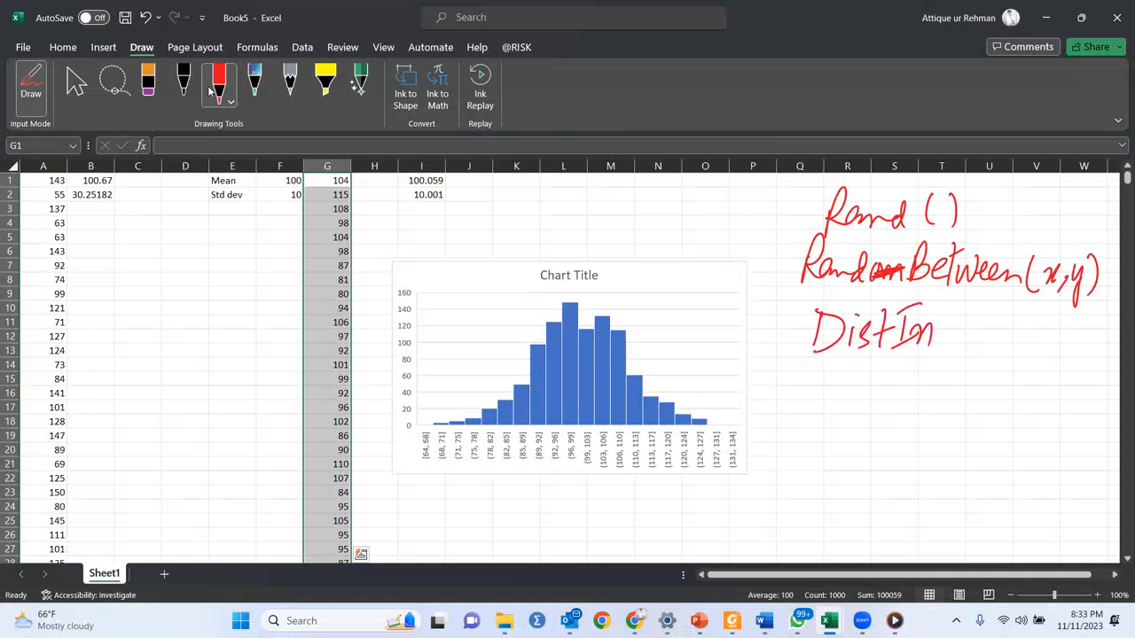
pyautogui.moveTo(952, 307); pyautogui.dragTo(954, 351)
pyautogui.moveTo(990, 303)
pyautogui.mouseDown()
pyautogui.moveTo(1000, 346)
pyautogui.moveTo(981, 358)
pyautogui.mouseUp()
# Step: Handwrite "Vlookup (x, Array, Val)" in red below the "DistIn ( )" note
pyautogui.moveTo(816, 379)
pyautogui.mouseDown()
pyautogui.moveTo(884, 390)
pyautogui.moveTo(929, 430)
pyautogui.moveTo(943, 390)
pyautogui.moveTo(956, 407)
pyautogui.mouseUp()
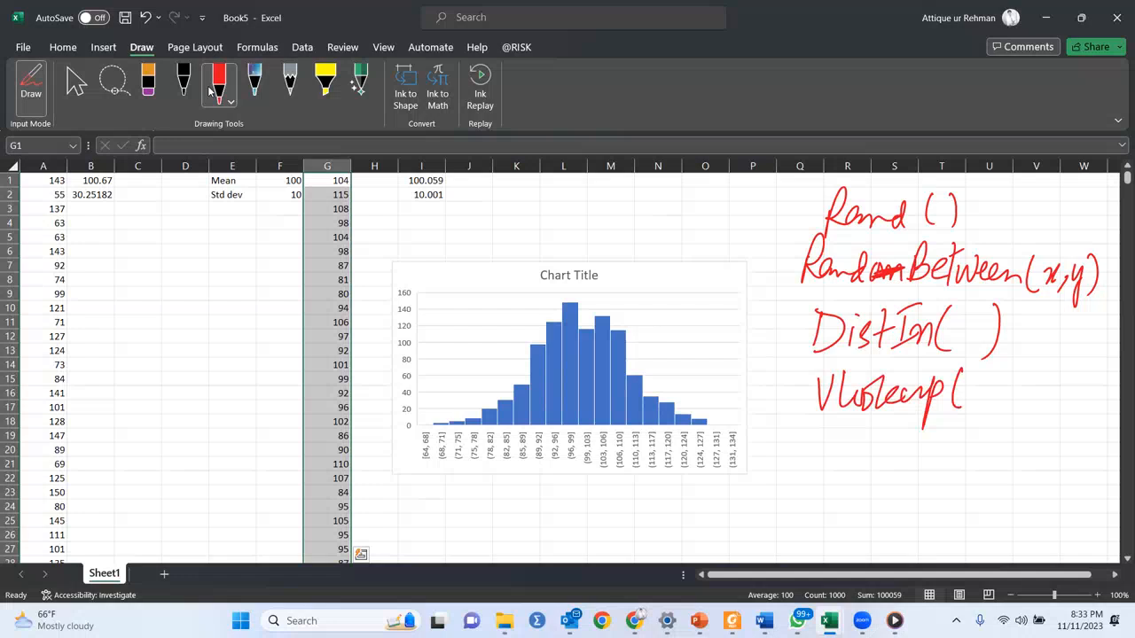
pyautogui.moveTo(968, 383); pyautogui.dragTo(991, 413)
pyautogui.moveTo(1011, 375)
pyautogui.mouseDown()
pyautogui.moveTo(1007, 406)
pyautogui.moveTo(1046, 387)
pyautogui.moveTo(1060, 399)
pyautogui.moveTo(1049, 438)
pyautogui.mouseUp()
pyautogui.moveTo(1067, 399)
pyautogui.mouseDown()
pyautogui.moveTo(1066, 411)
pyautogui.moveTo(1086, 378)
pyautogui.moveTo(1087, 403)
pyautogui.moveTo(1096, 395)
pyautogui.mouseUp()
pyautogui.moveTo(1098, 379); pyautogui.dragTo(1107, 422)
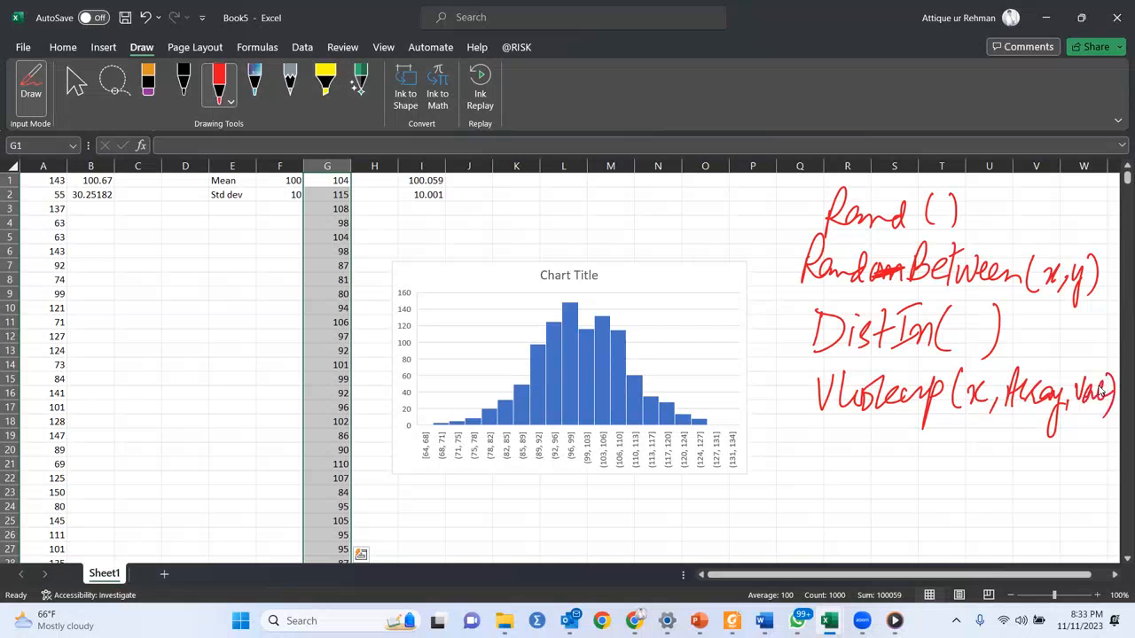
# Step: Handwrite "Datatable" below the Vlookup note and underline it, then draw red border lines beside and above the function list
pyautogui.moveTo(834, 435)
pyautogui.mouseDown()
pyautogui.moveTo(830, 472)
pyautogui.moveTo(816, 484)
pyautogui.mouseUp()
pyautogui.moveTo(867, 454)
pyautogui.mouseDown()
pyautogui.moveTo(872, 470)
pyautogui.moveTo(996, 461)
pyautogui.mouseUp()
pyautogui.moveTo(805, 493); pyautogui.dragTo(996, 481)
pyautogui.moveTo(773, 195)
pyautogui.mouseDown()
pyautogui.moveTo(784, 498)
pyautogui.moveTo(840, 181)
pyautogui.moveTo(1003, 179)
pyautogui.mouseUp()
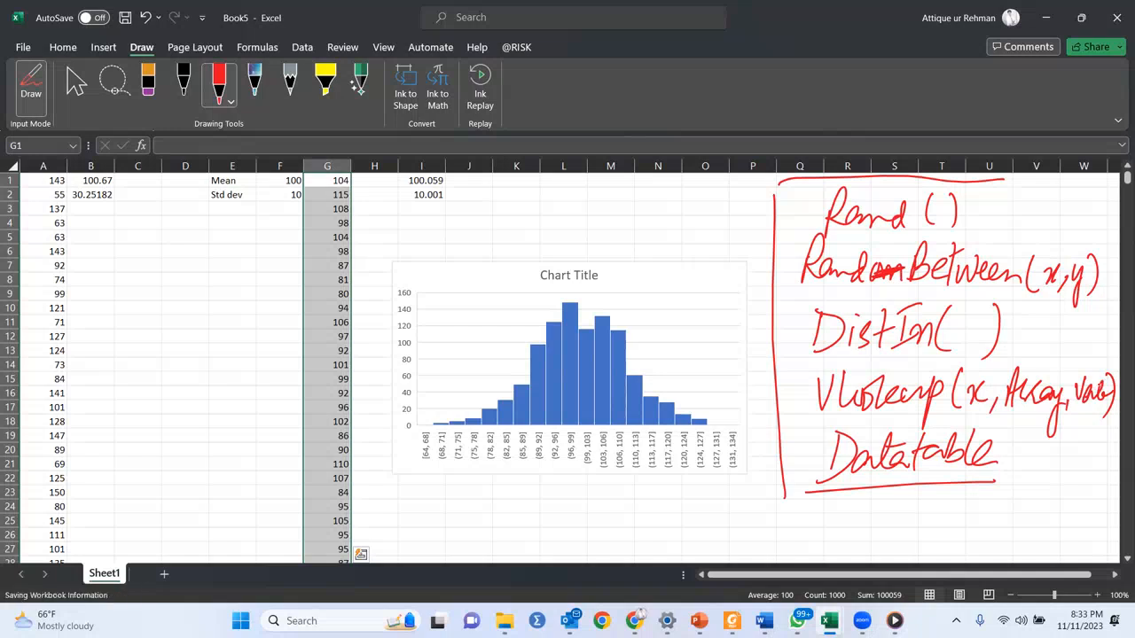
# Step: Recalculate the worksheet to generate new random numbers and refresh the statistics and histogram
pyautogui.press('F9')
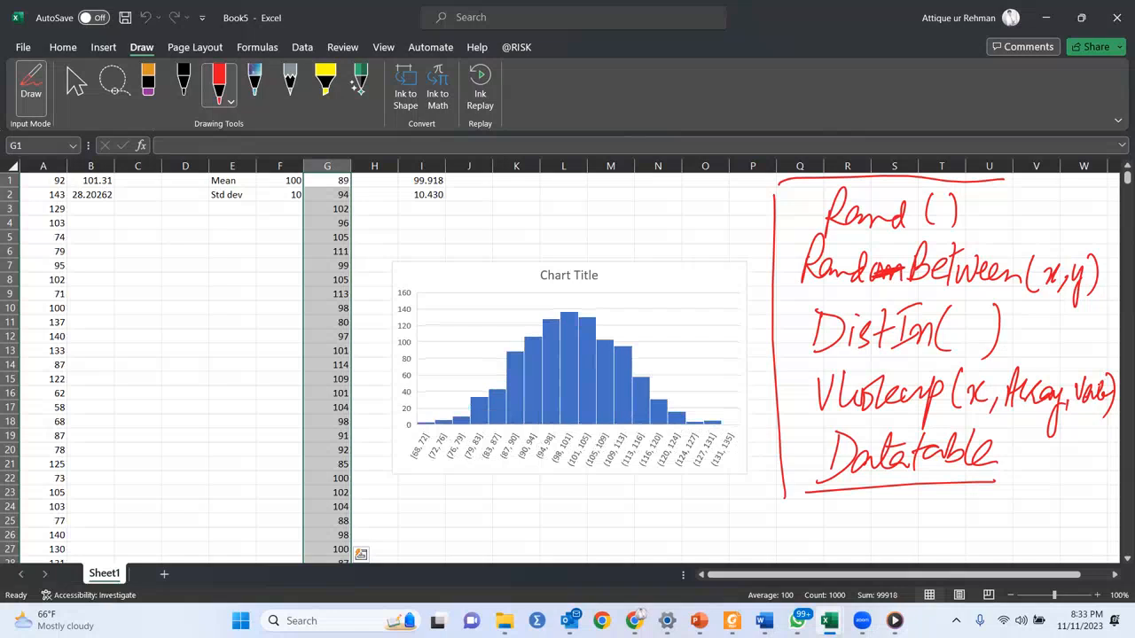